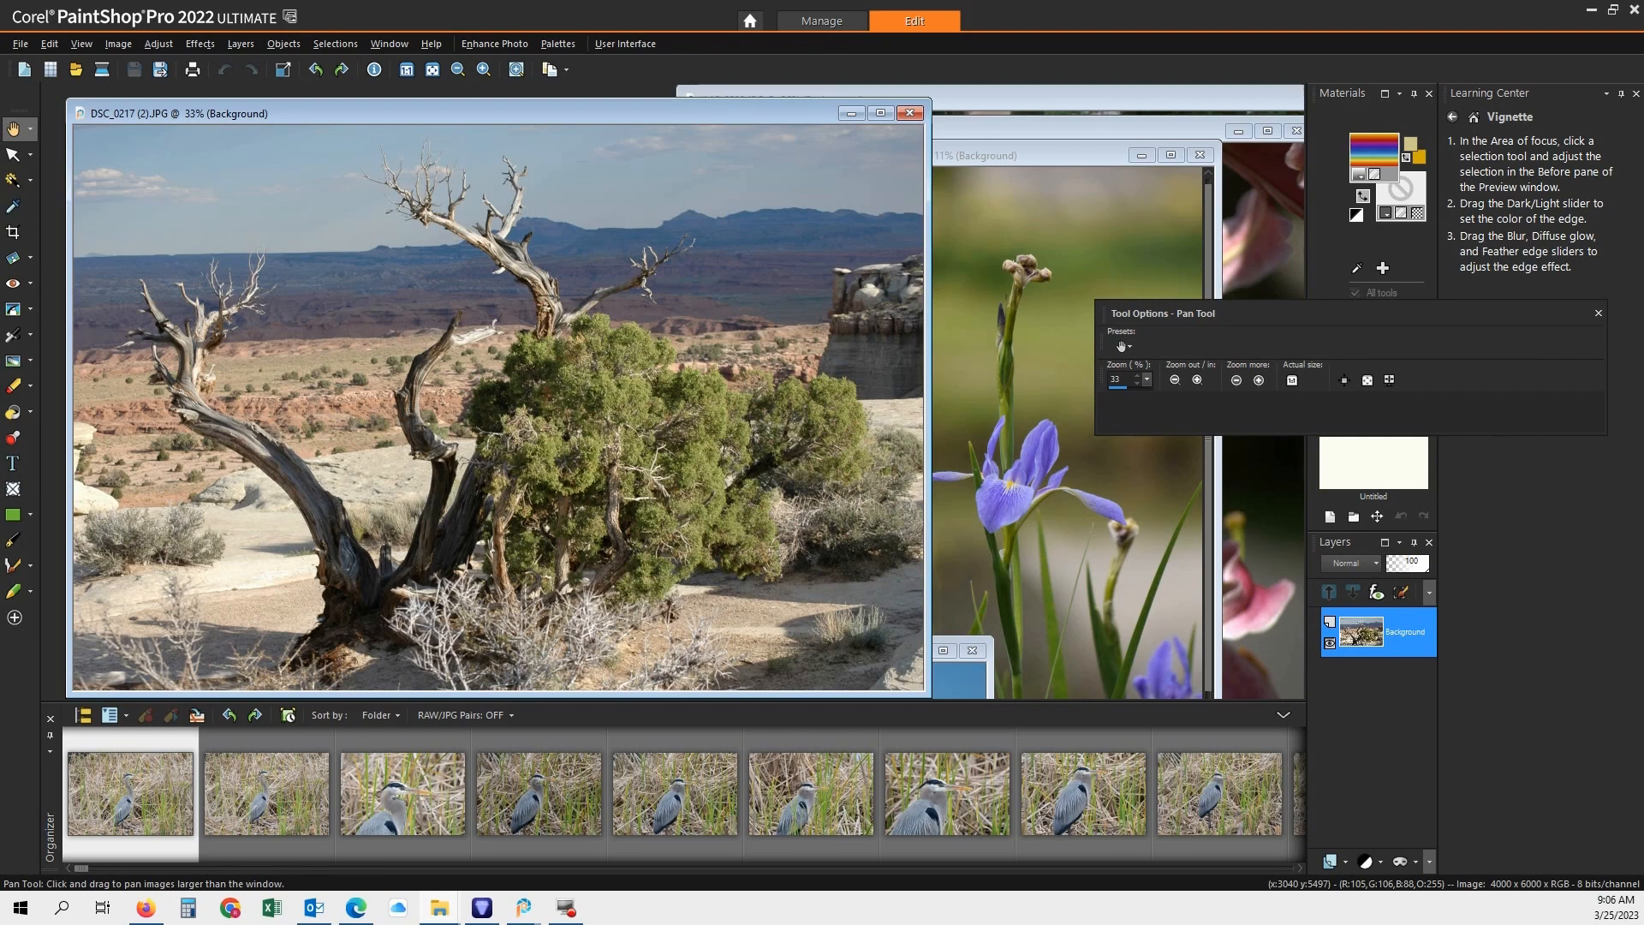
- Maximize the DSC_0217 (2).JPG desert tree photo and try Local Tone Mapping strengths of 88, 0 and 7
click(883, 112)
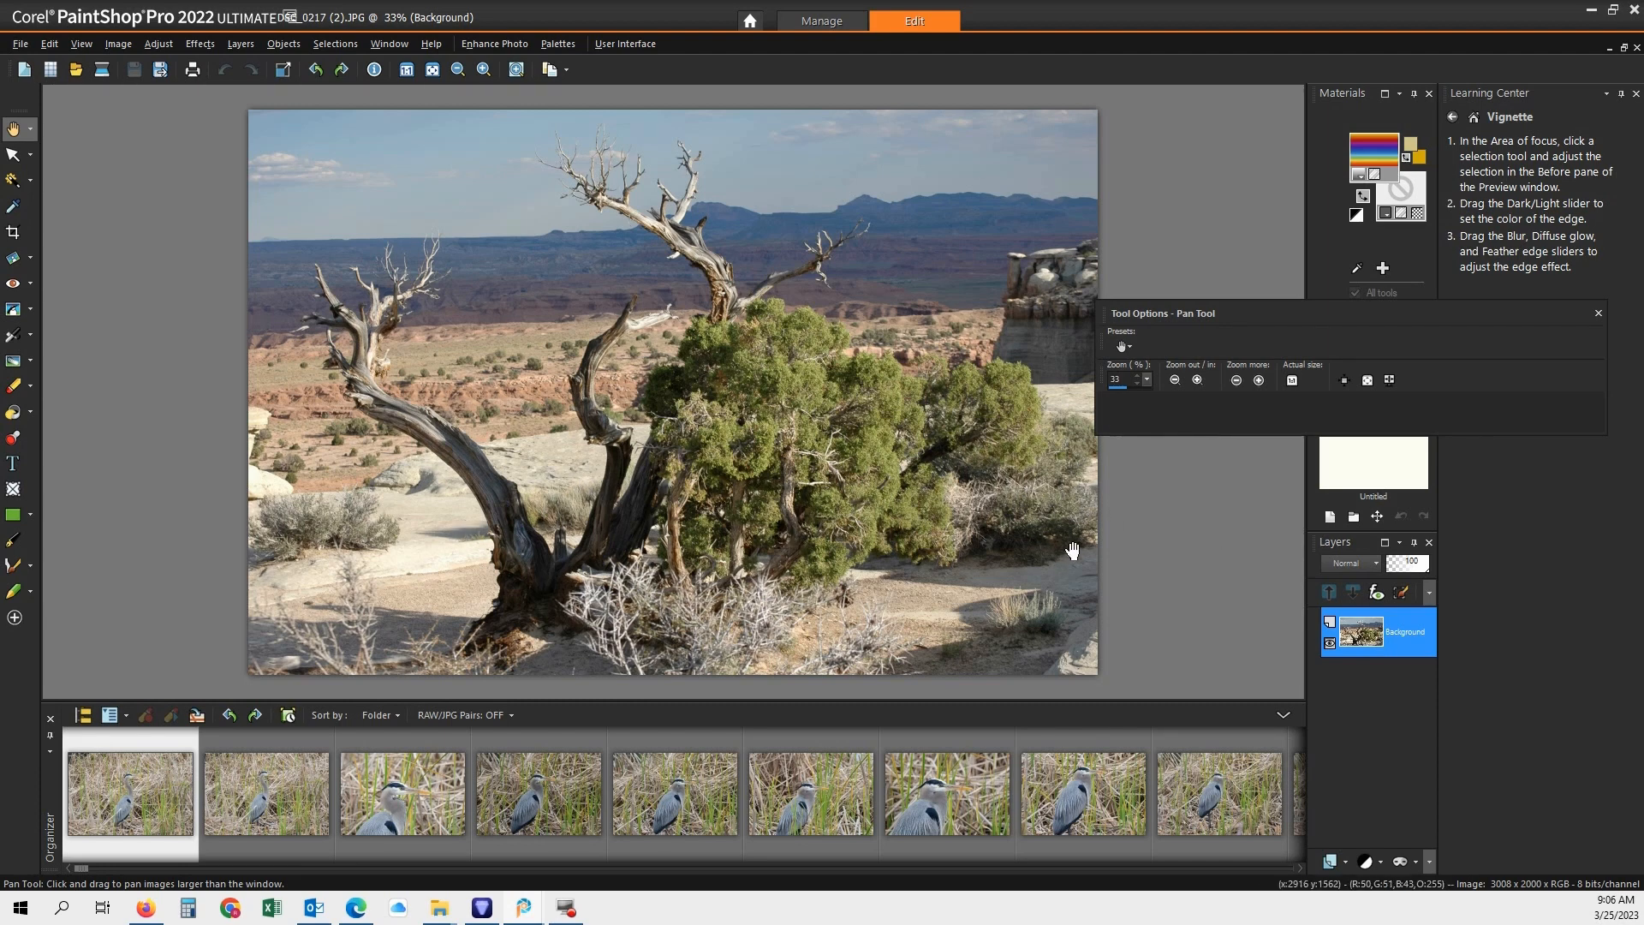
click(518, 40)
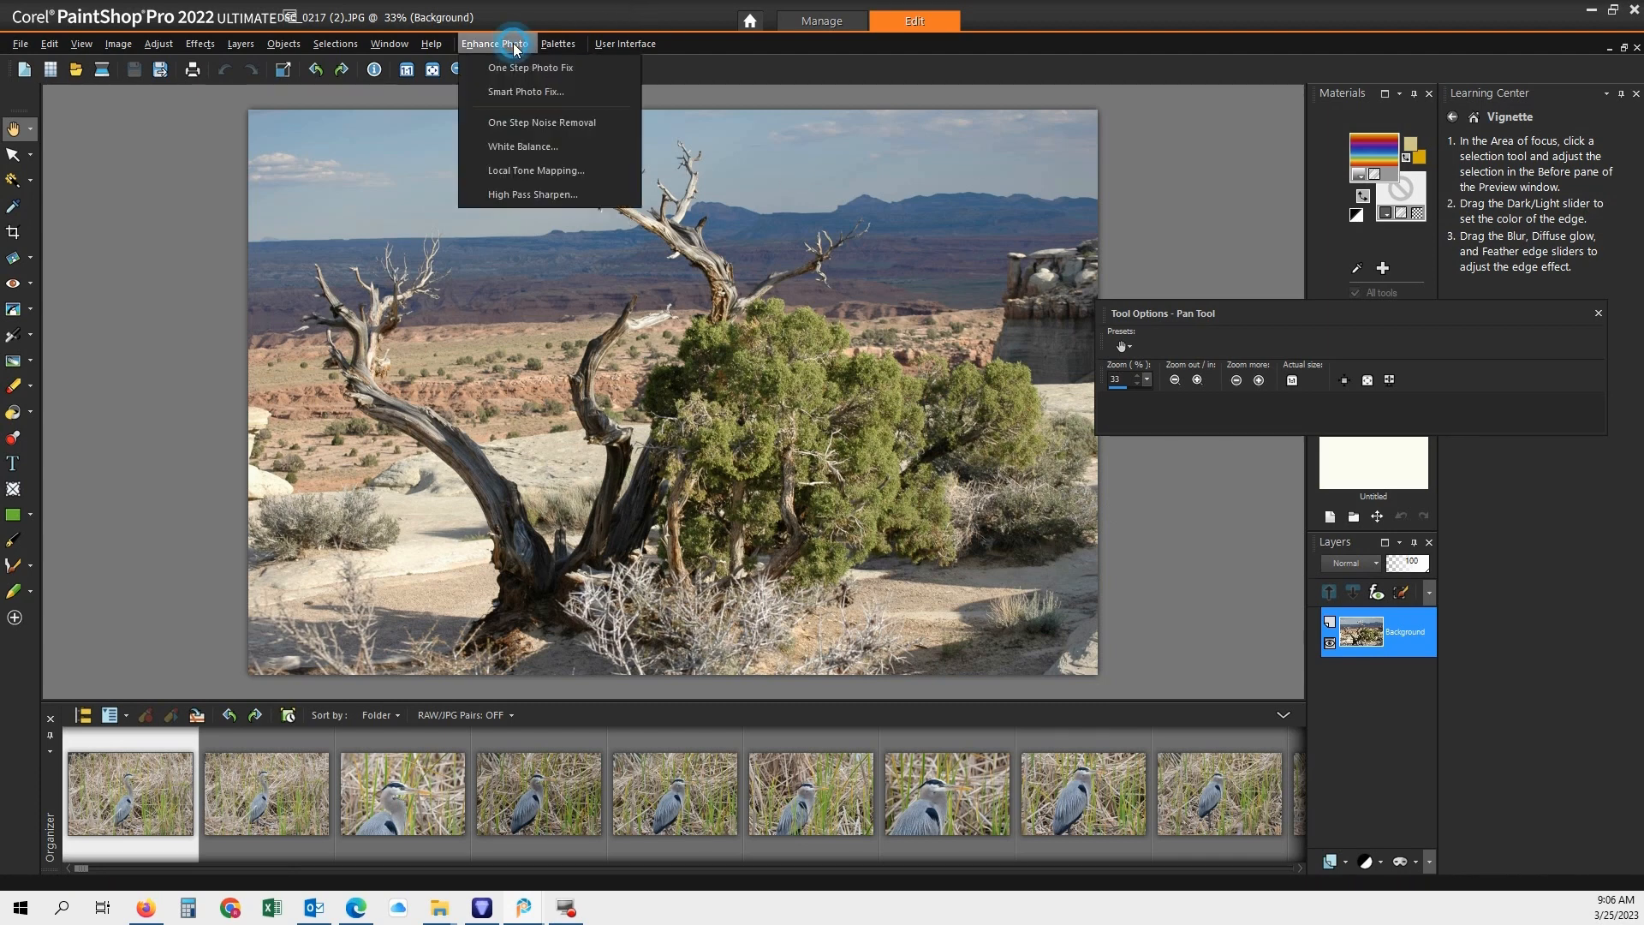
click(555, 170)
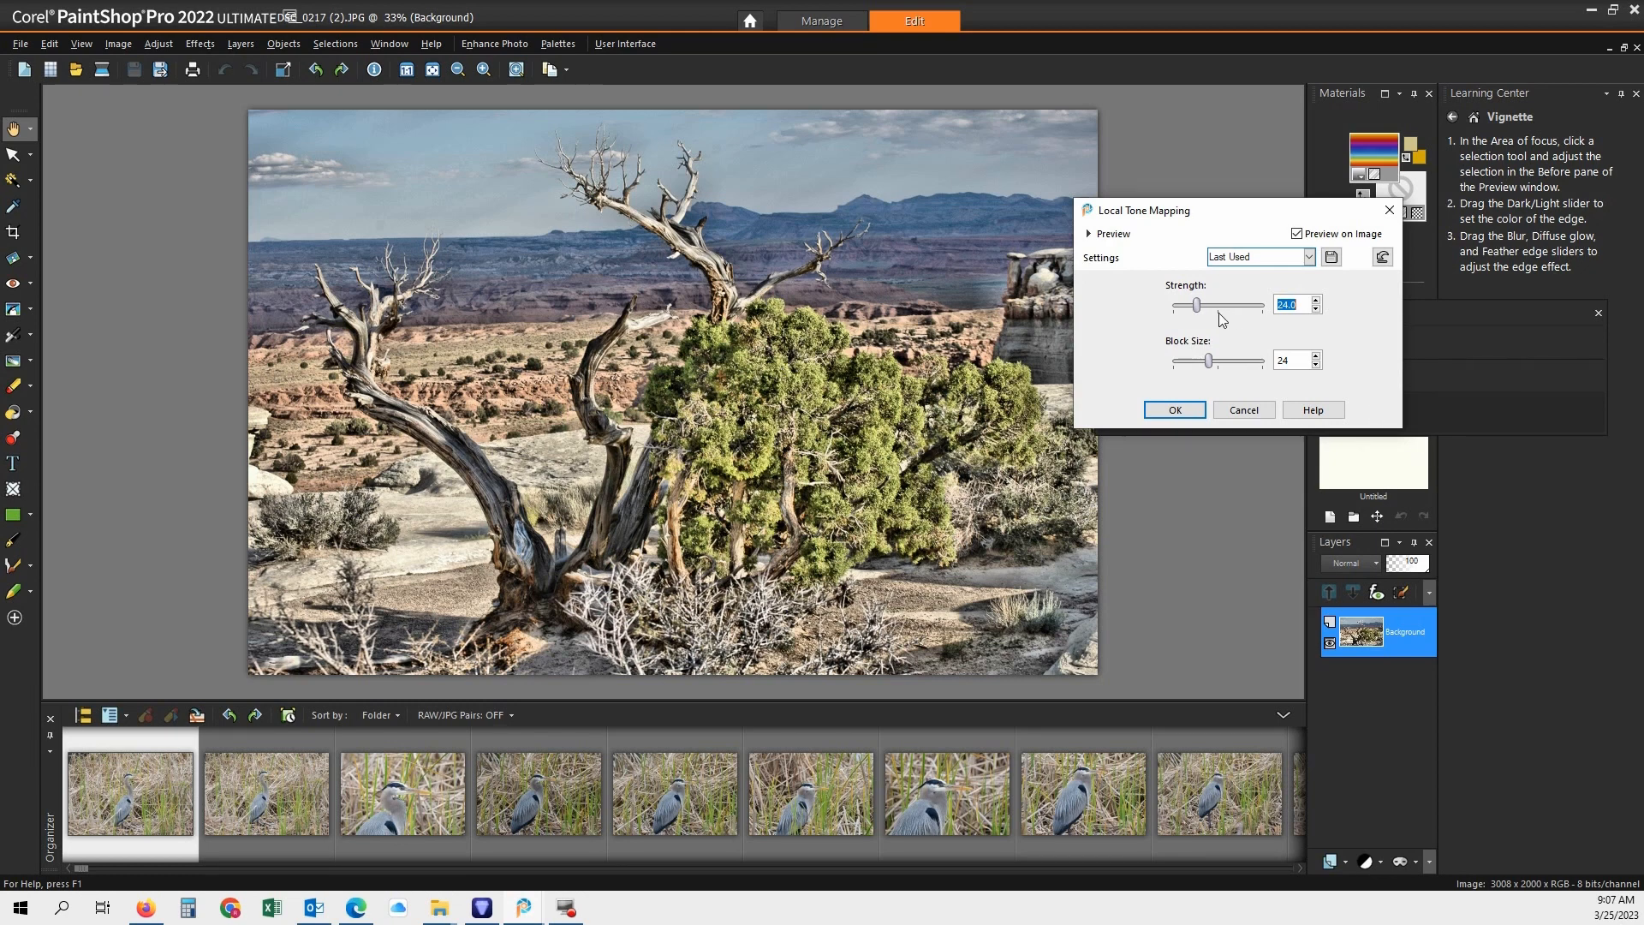
drag(1201, 305, 1251, 318)
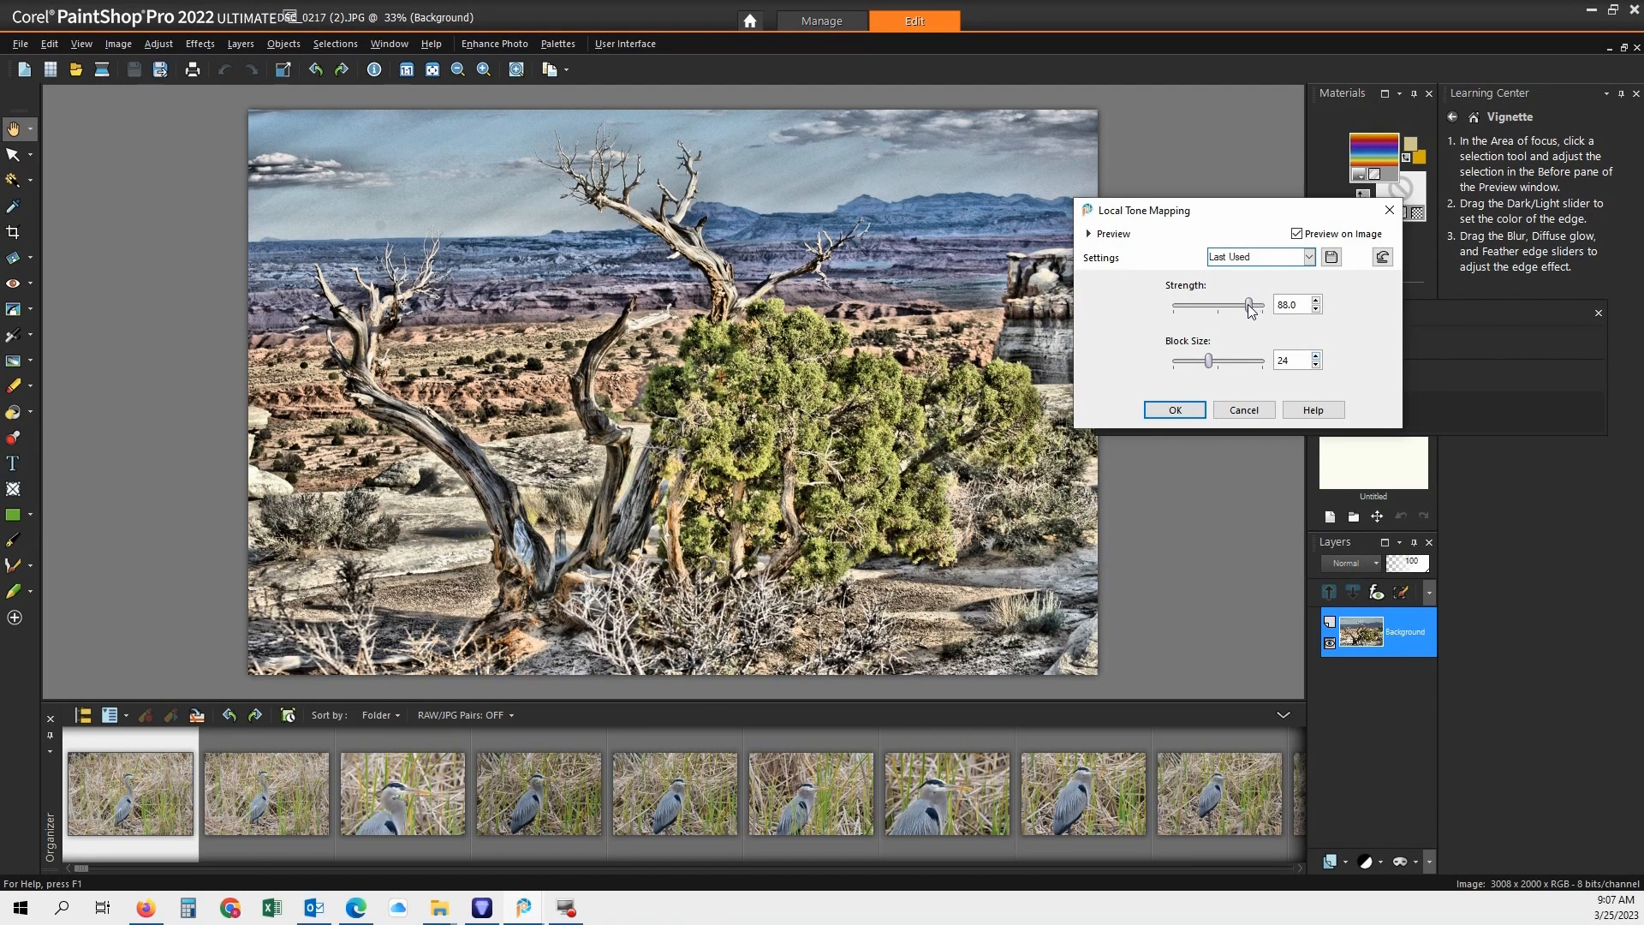
drag(1250, 310, 1177, 302)
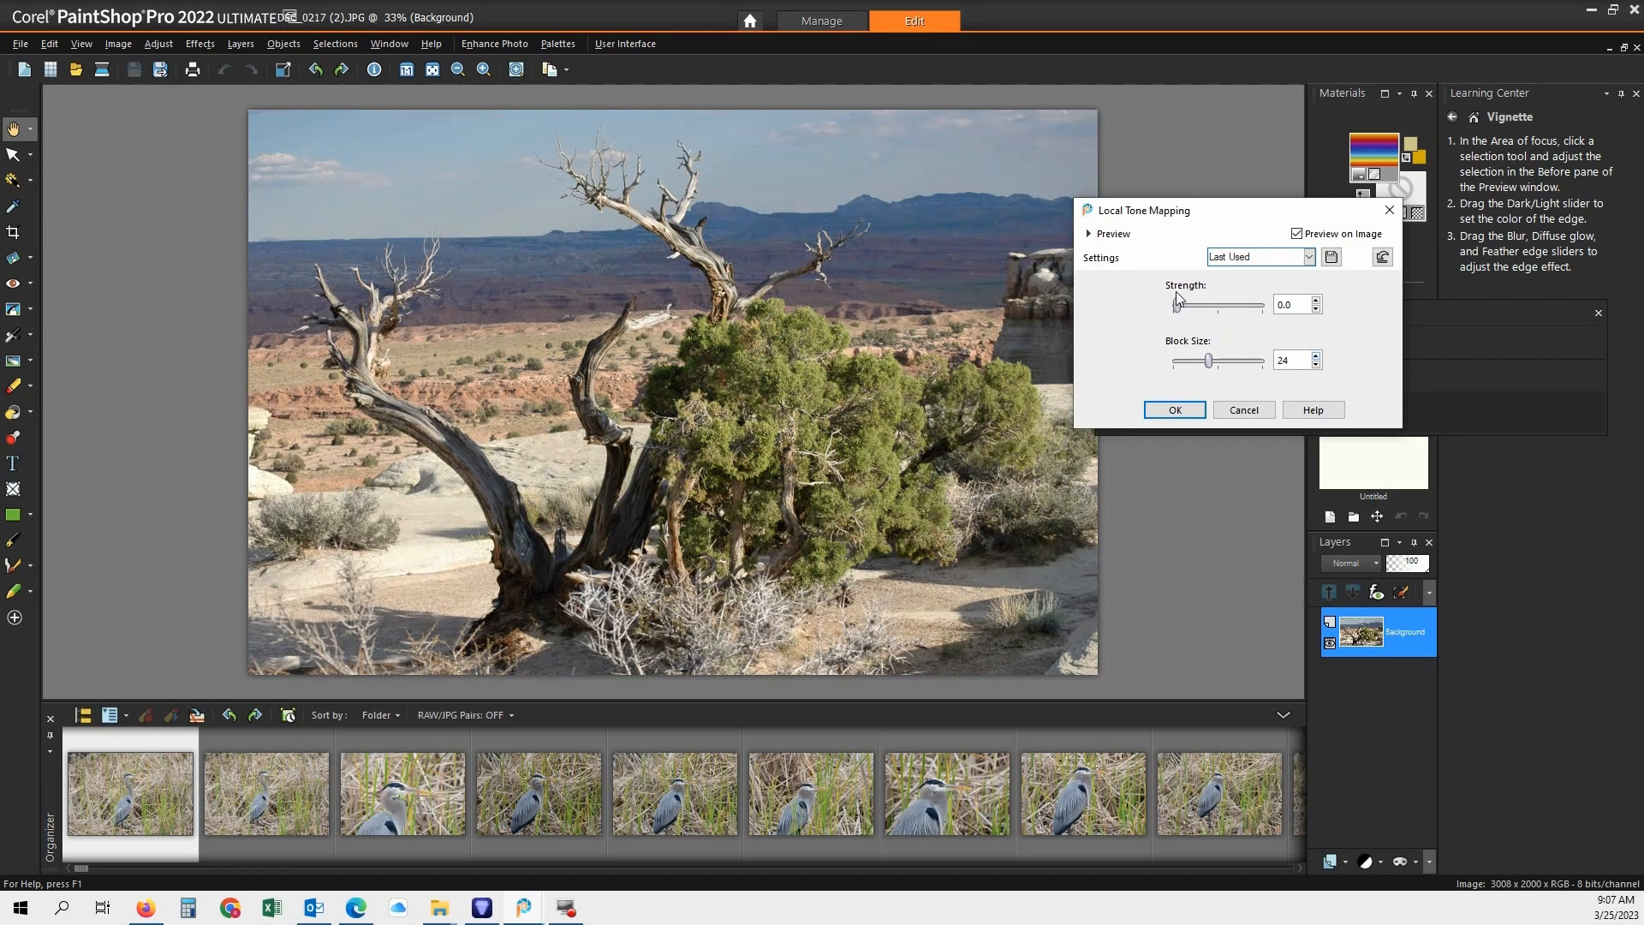
click(1181, 314)
drag(1183, 314, 1189, 317)
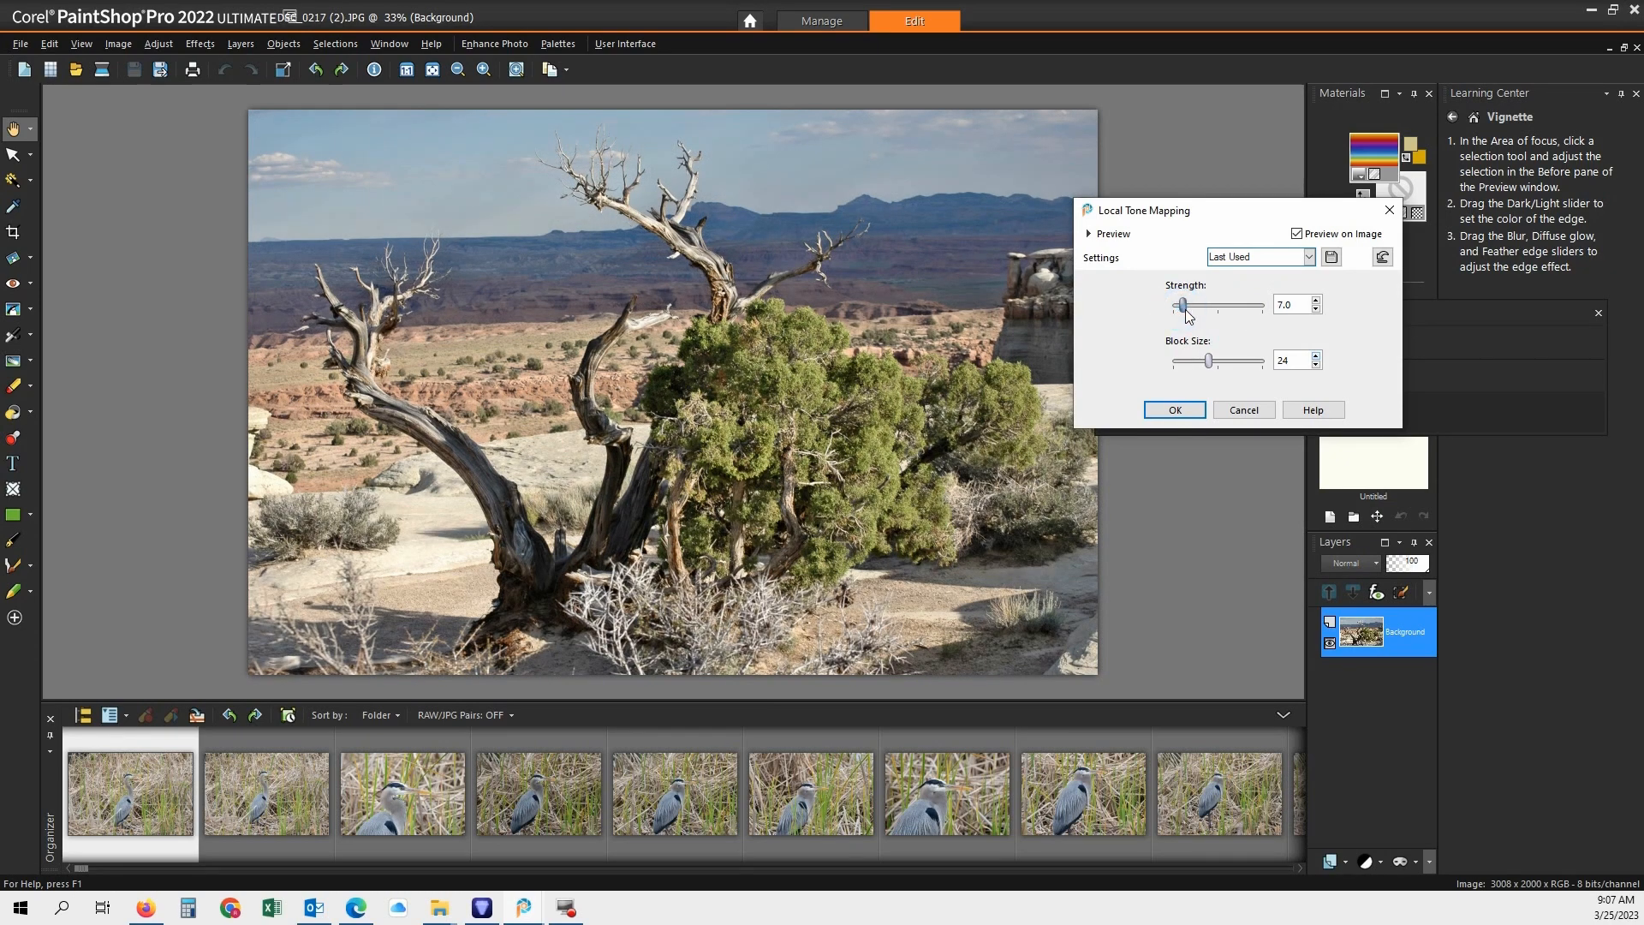
- Try a tone mapping block size of 12 with strengths of 22 and 8, and cancel the adjustment
click(1210, 362)
drag(1246, 372, 1187, 361)
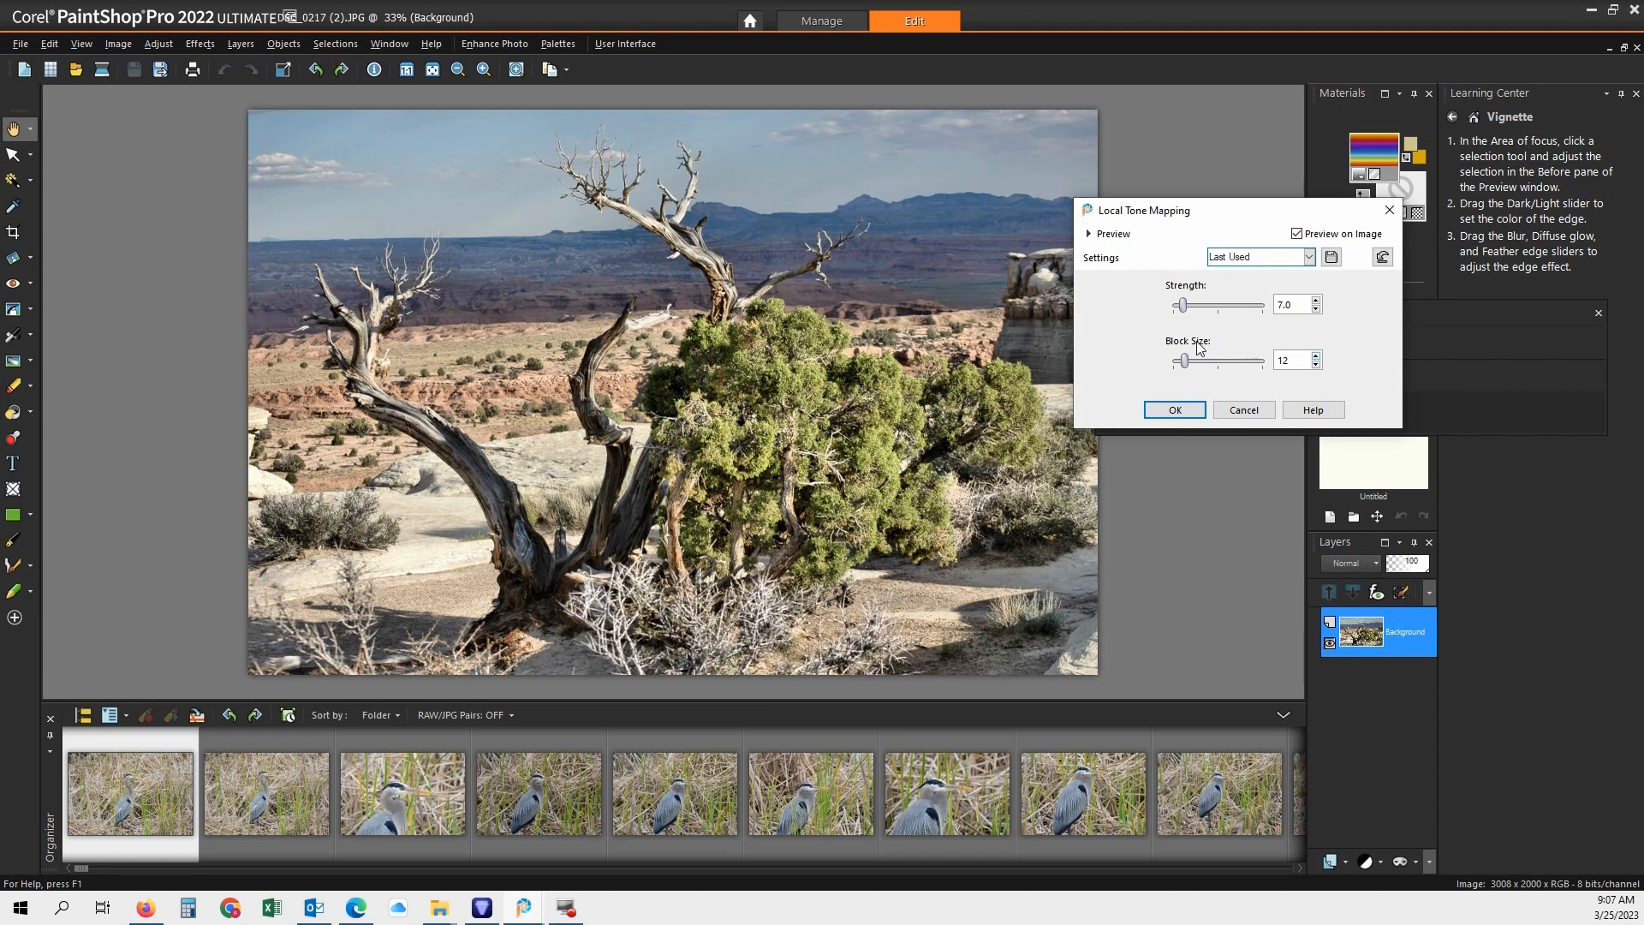
drag(1183, 306, 1198, 314)
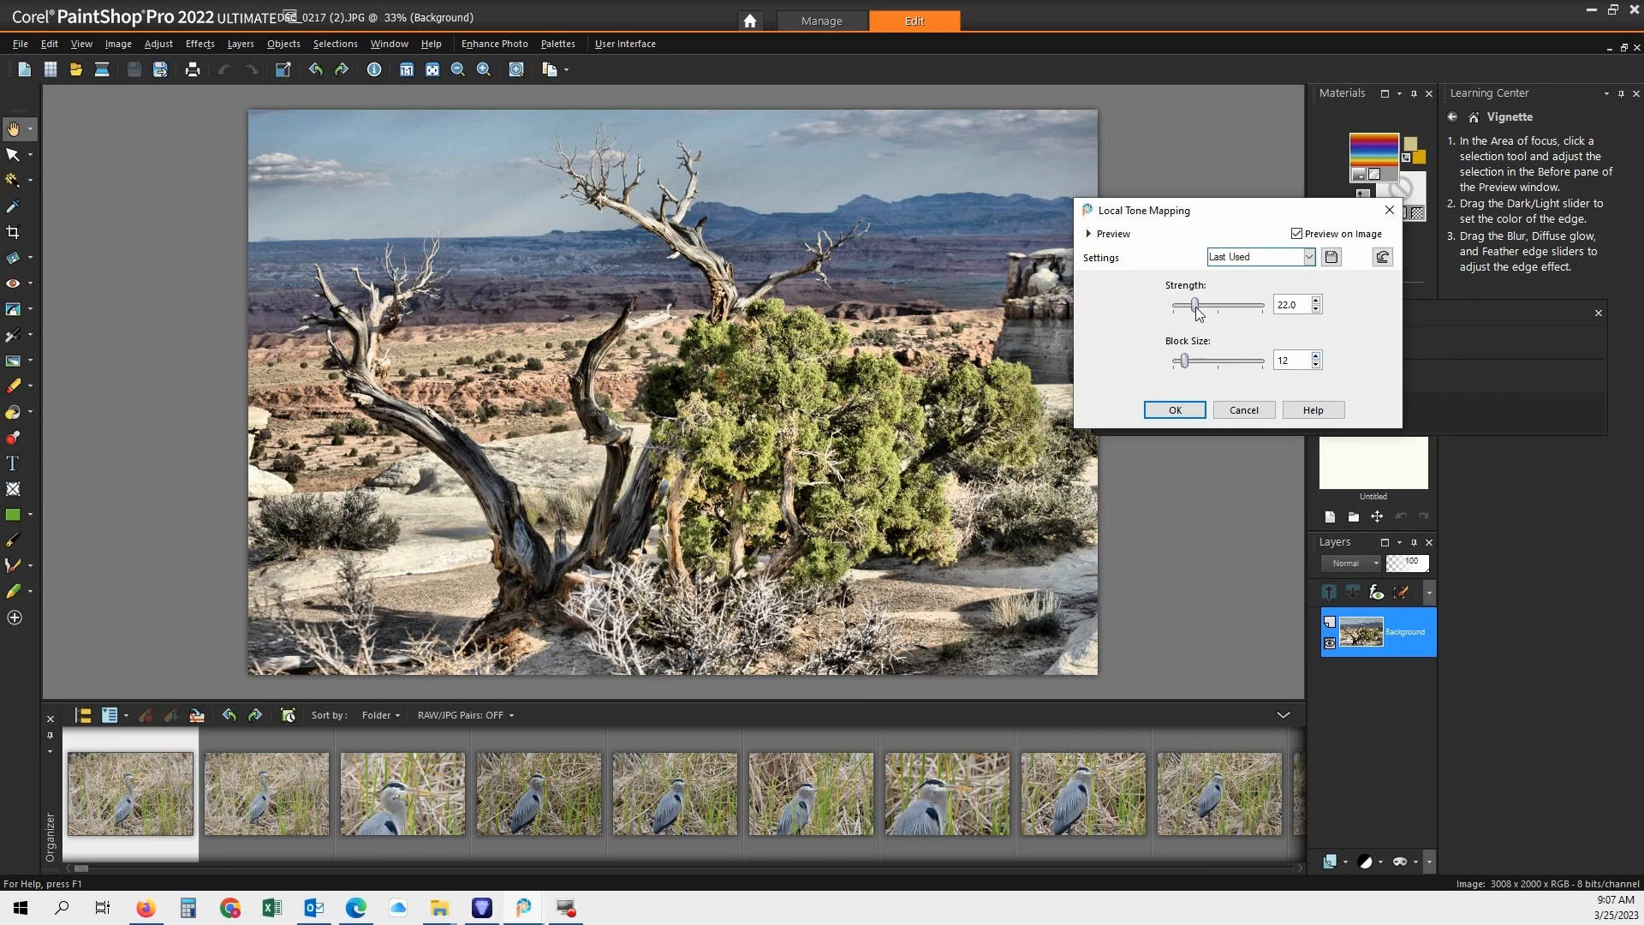
drag(1195, 306, 1184, 306)
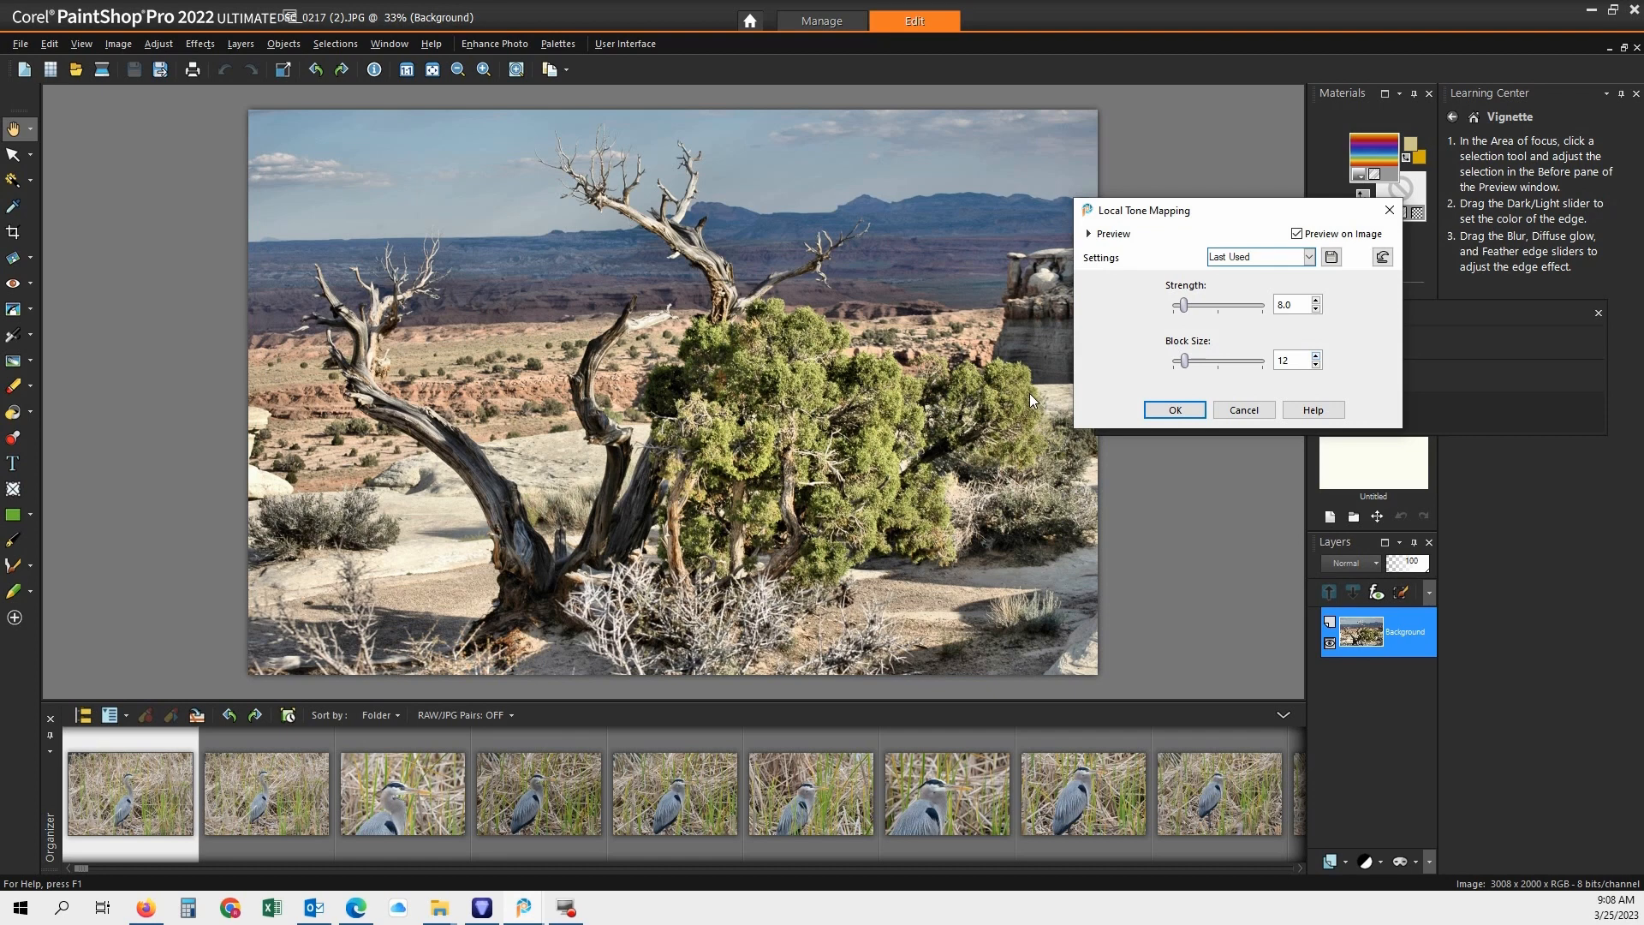
click(1228, 409)
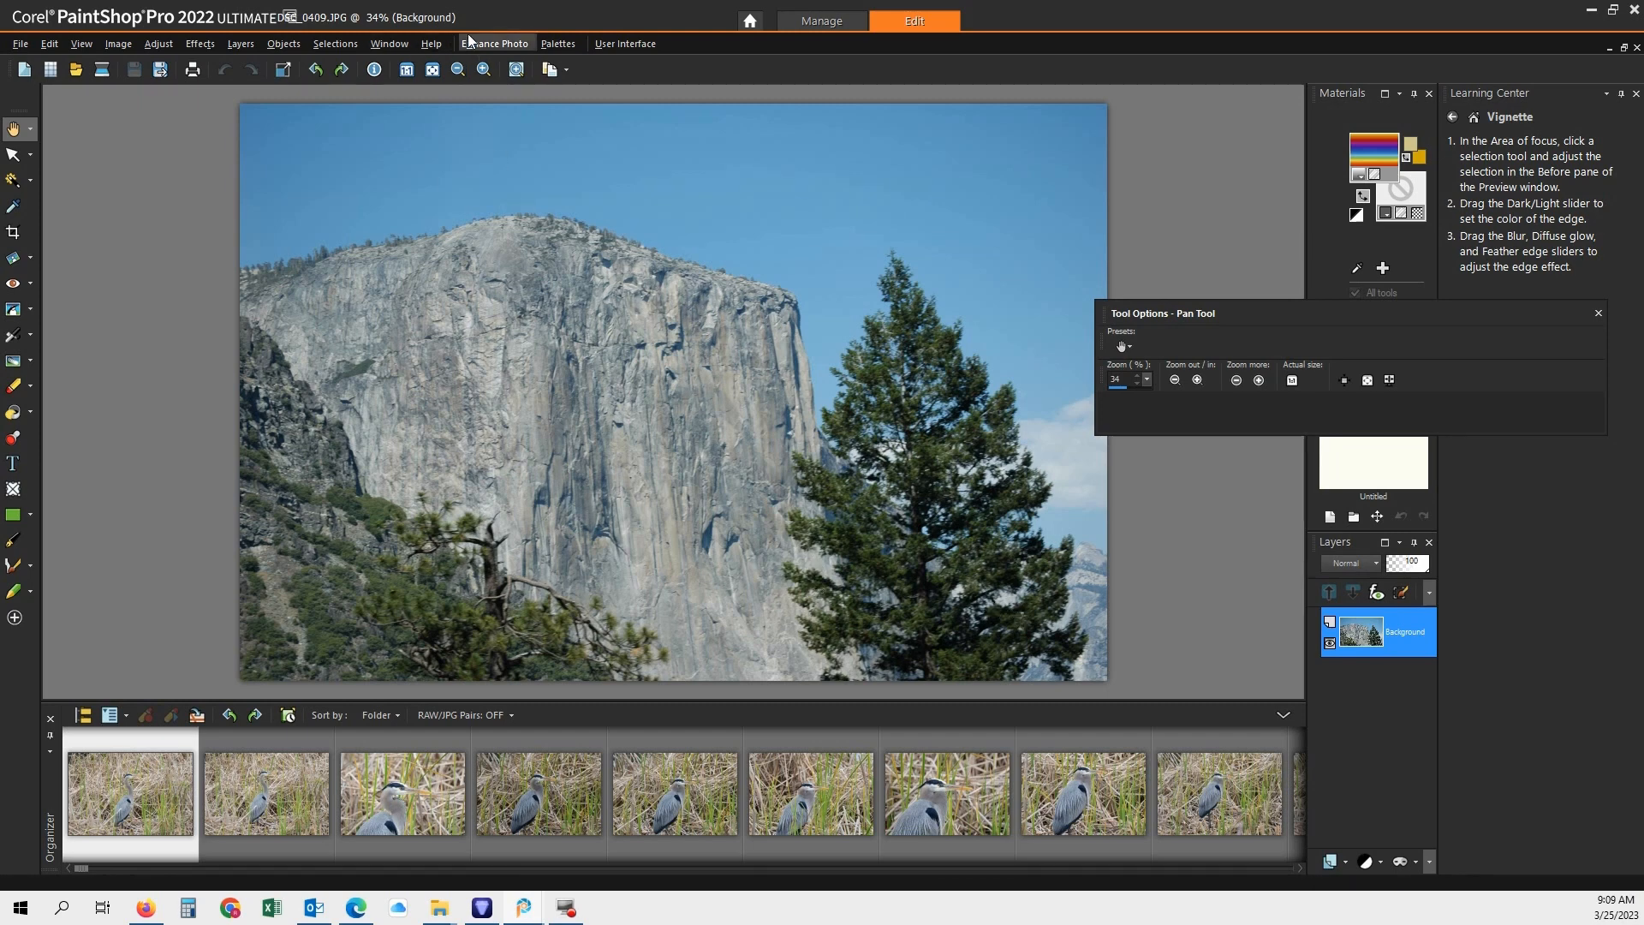
- Apply Local Tone Mapping to the DSC_0409.JPG cliff photo with strength 9 and block size 35
click(493, 44)
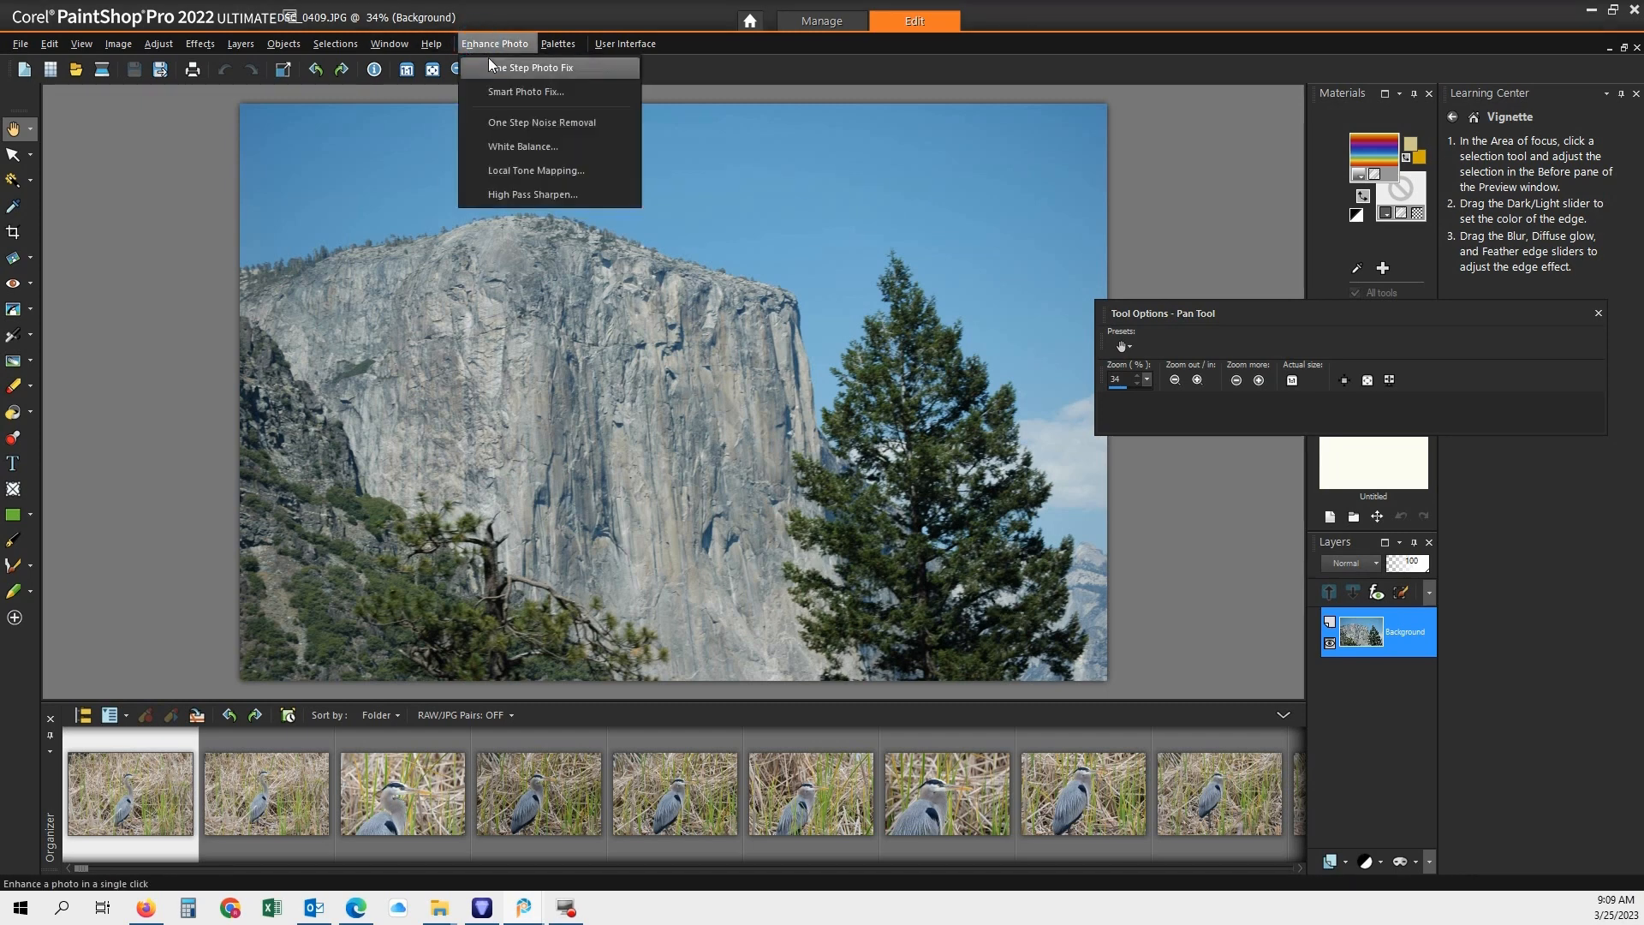
click(524, 170)
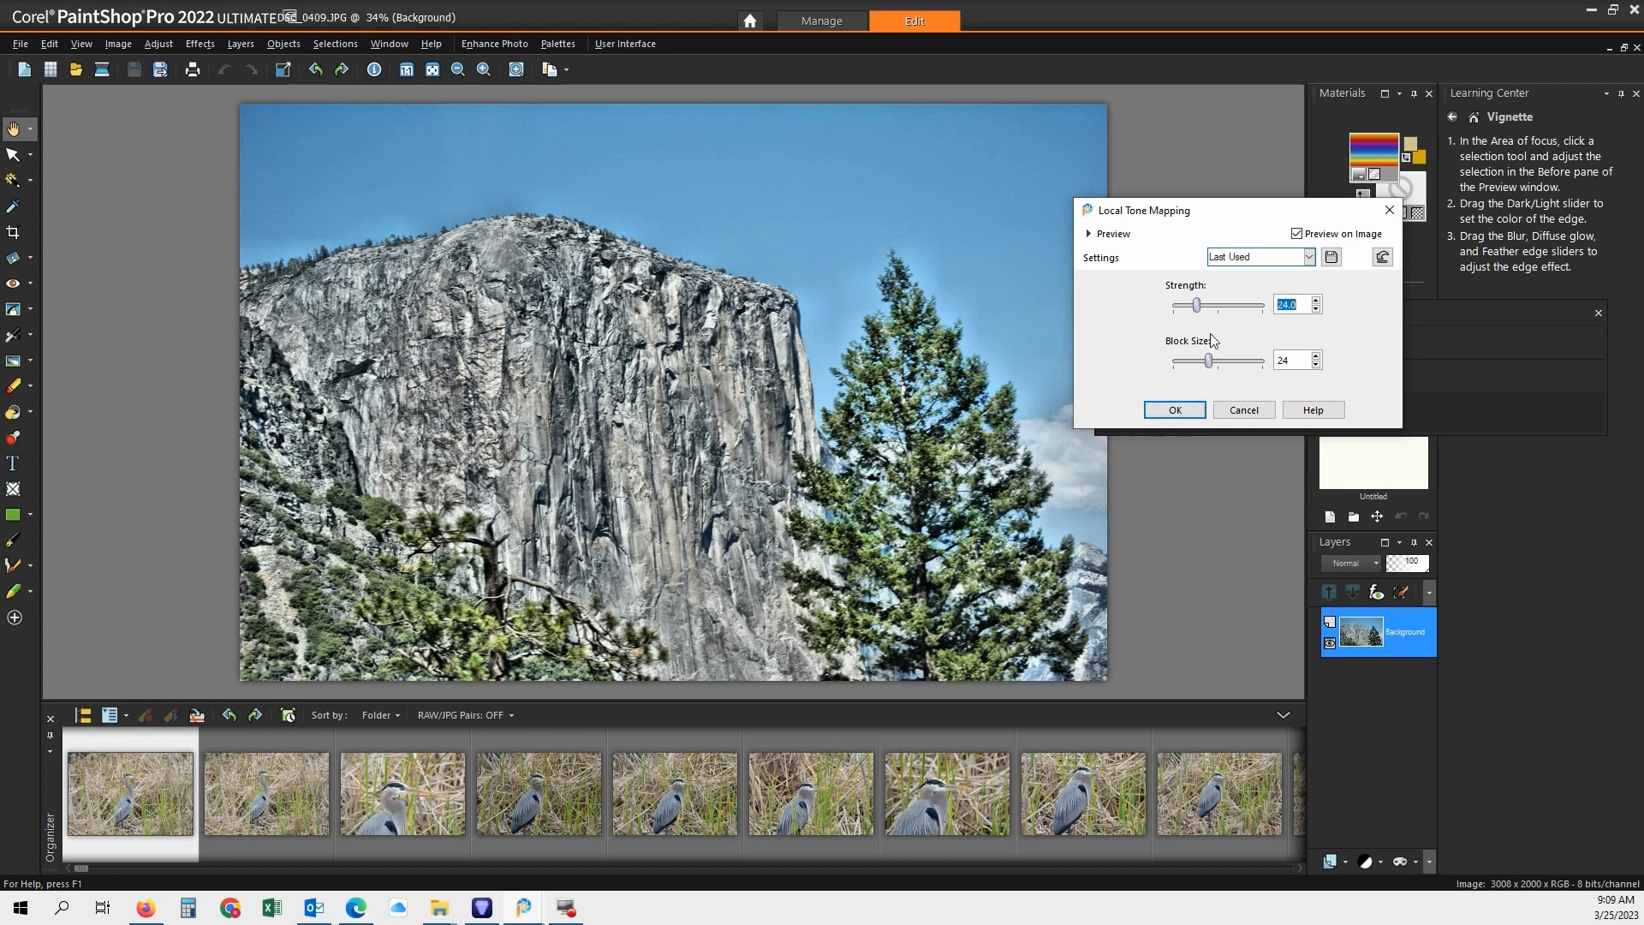
drag(1197, 306, 1186, 306)
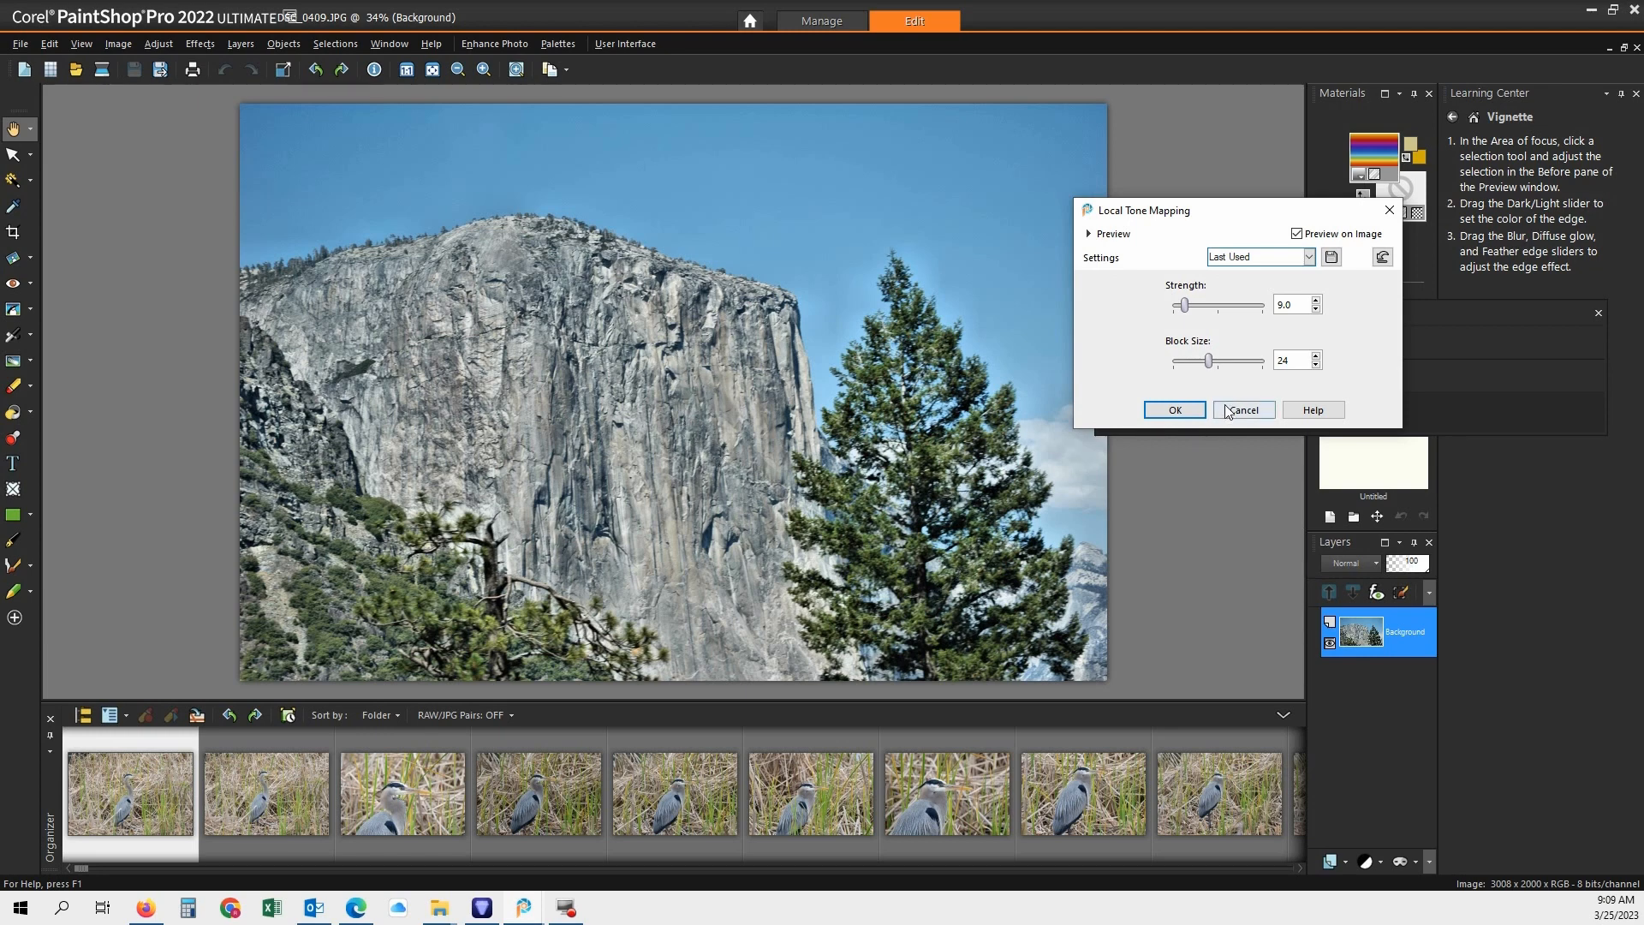
drag(1206, 361, 1230, 368)
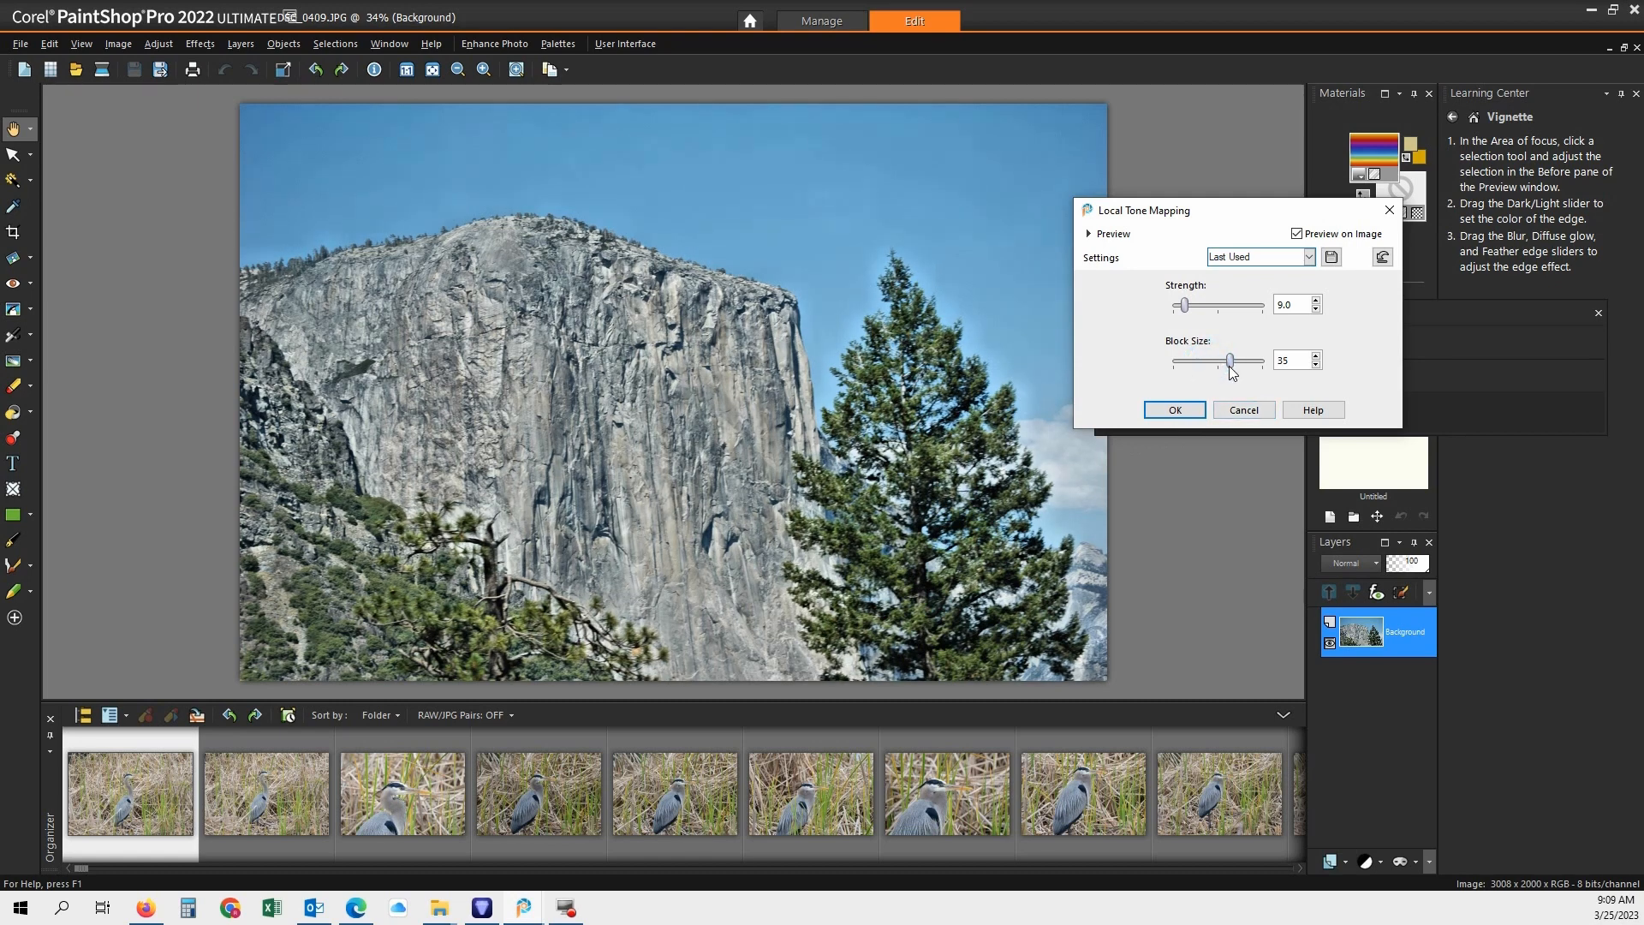
click(1171, 408)
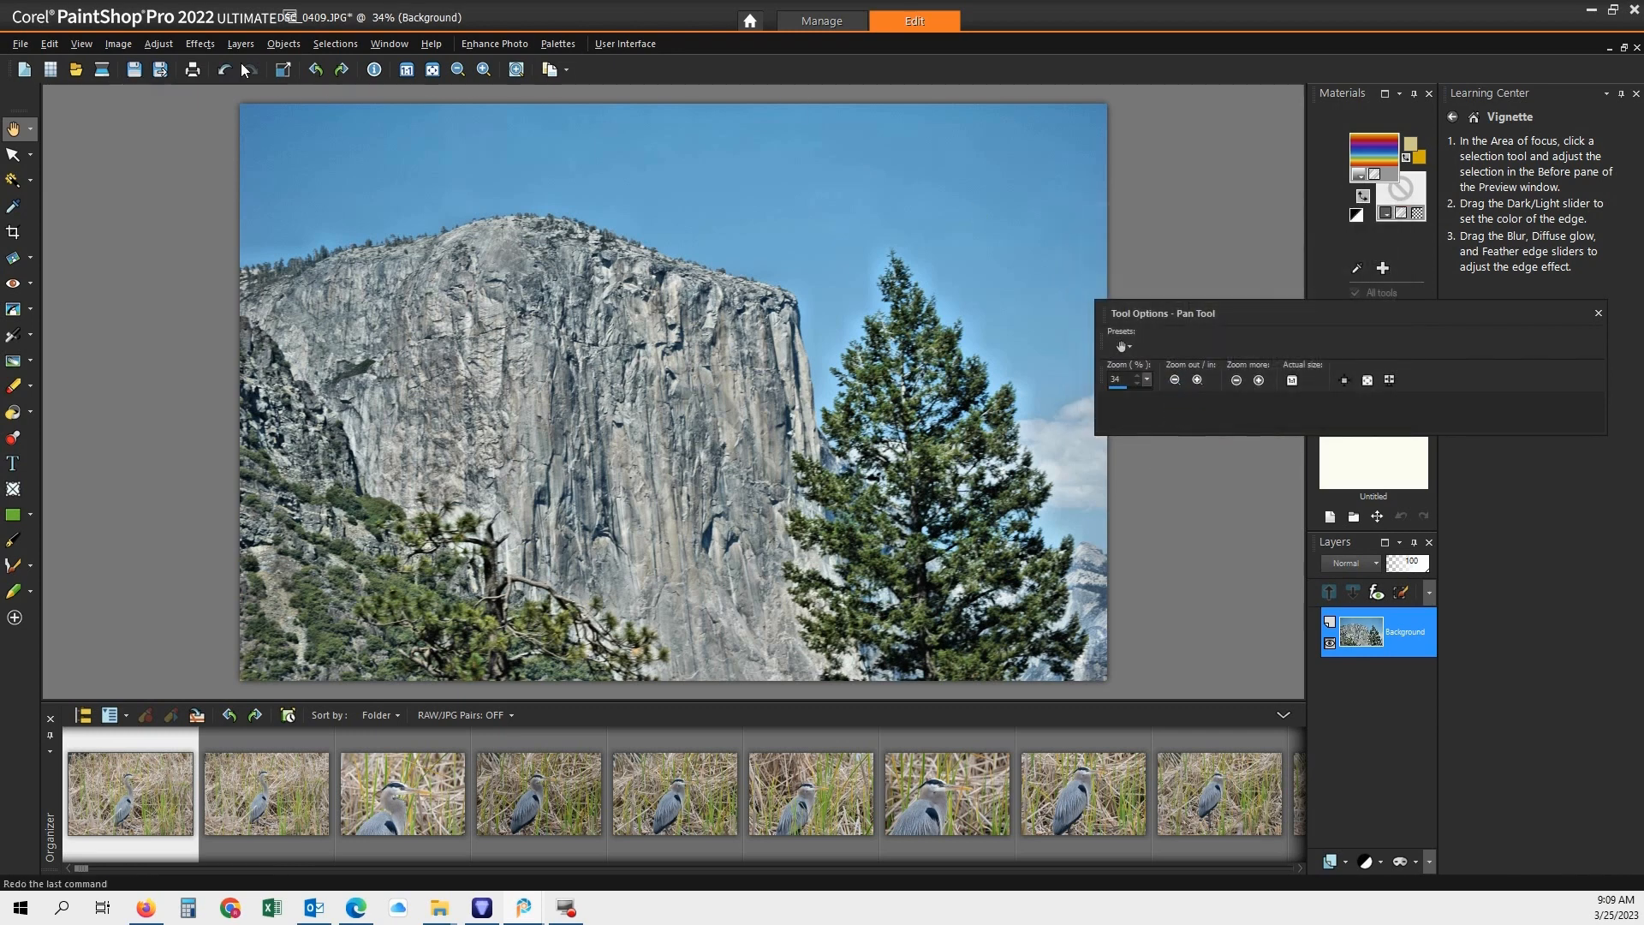
- Apply Vibrancy at strength 48 to the cliff photo and compare with the original by undoing and redoing the edits
click(160, 43)
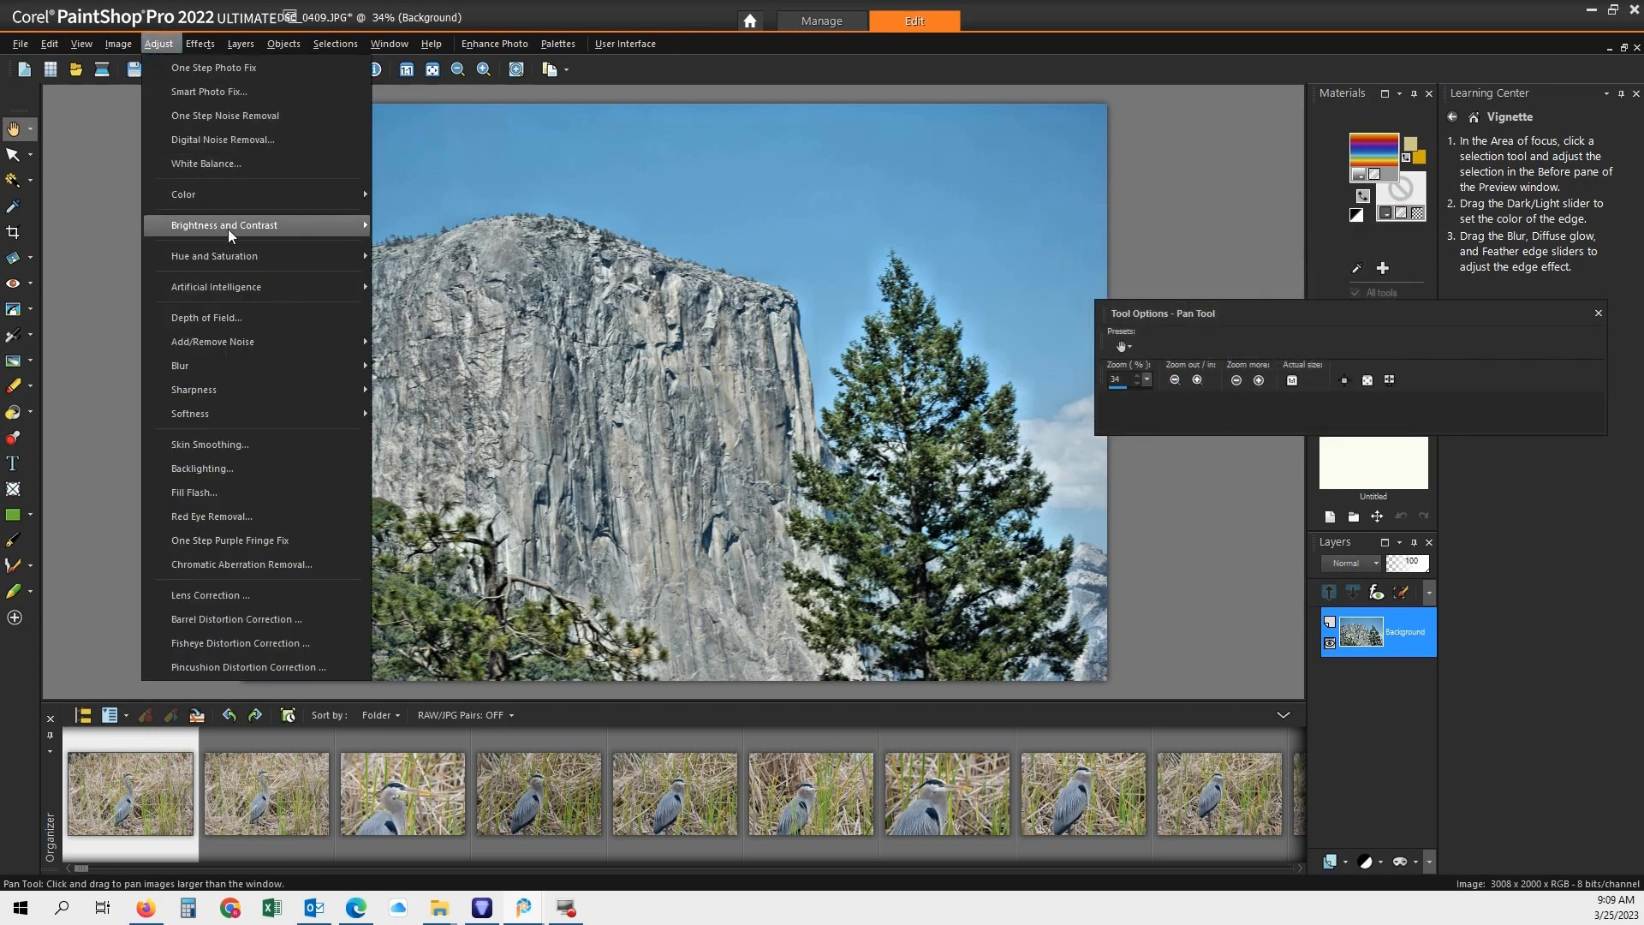
mouse_move(229, 227)
click(458, 302)
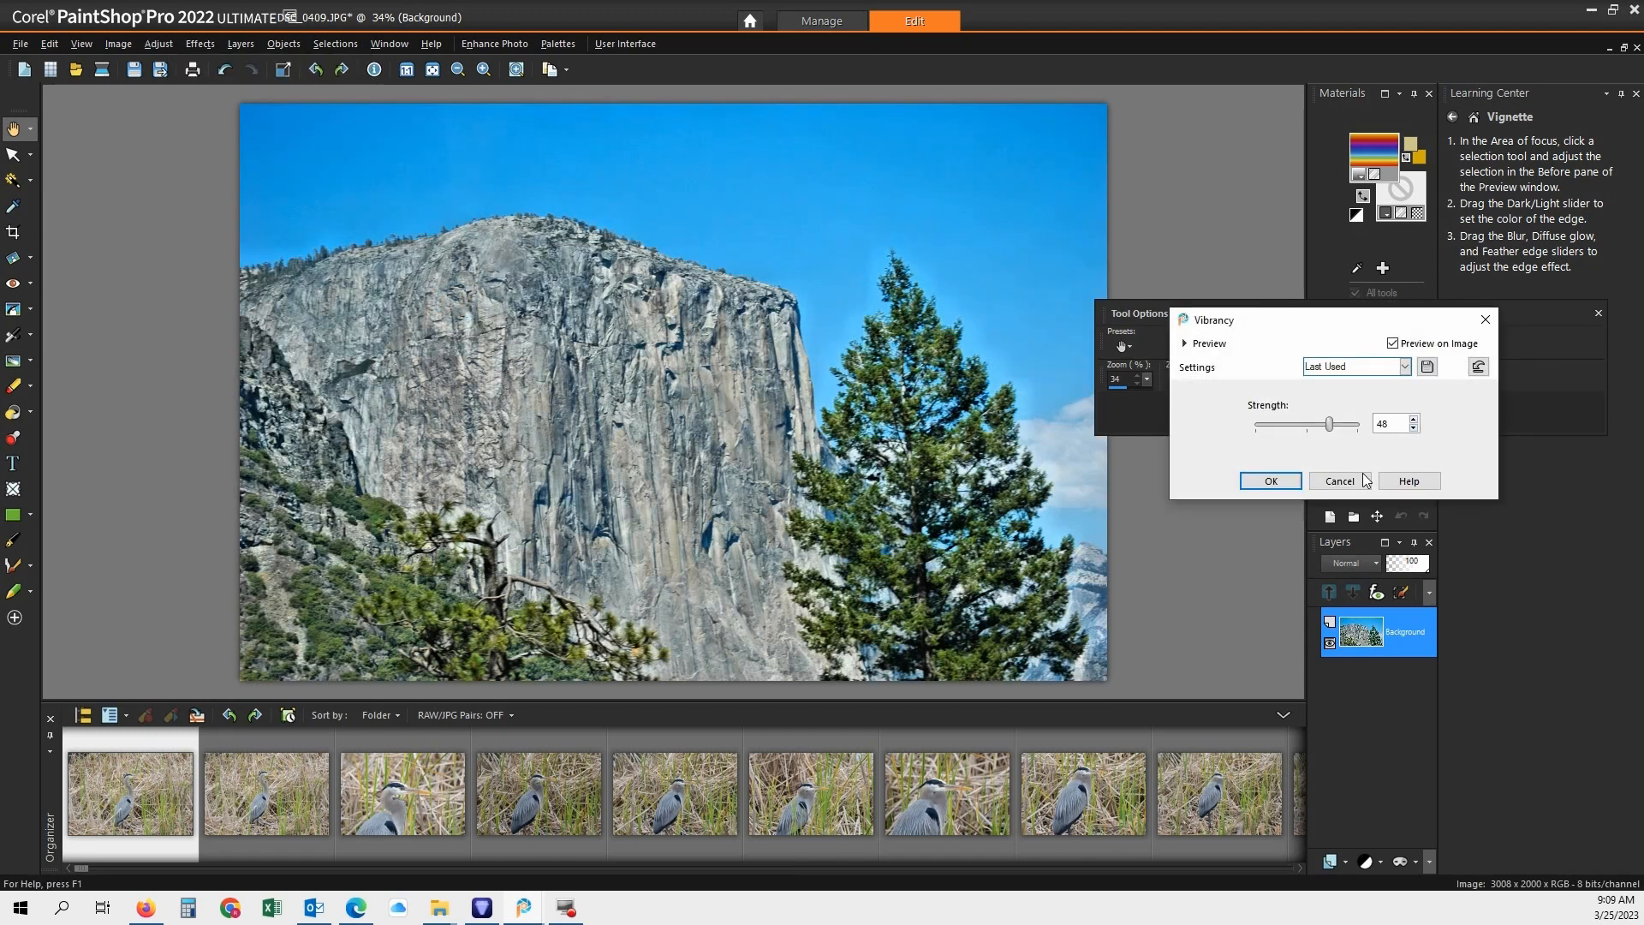
click(1274, 481)
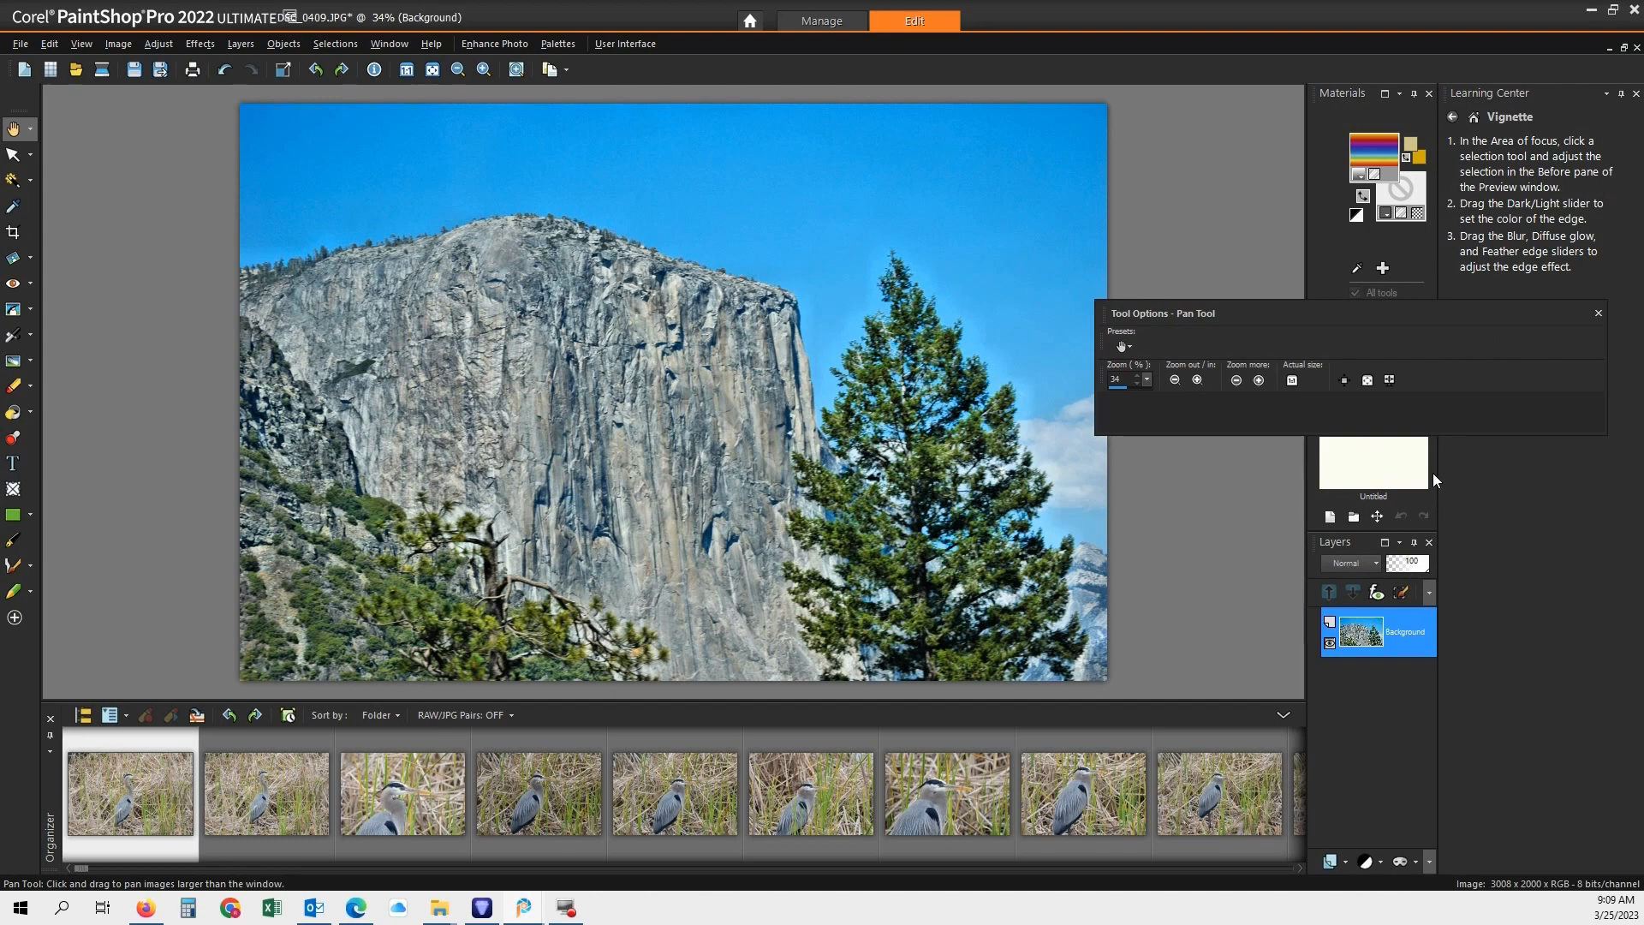
click(224, 69)
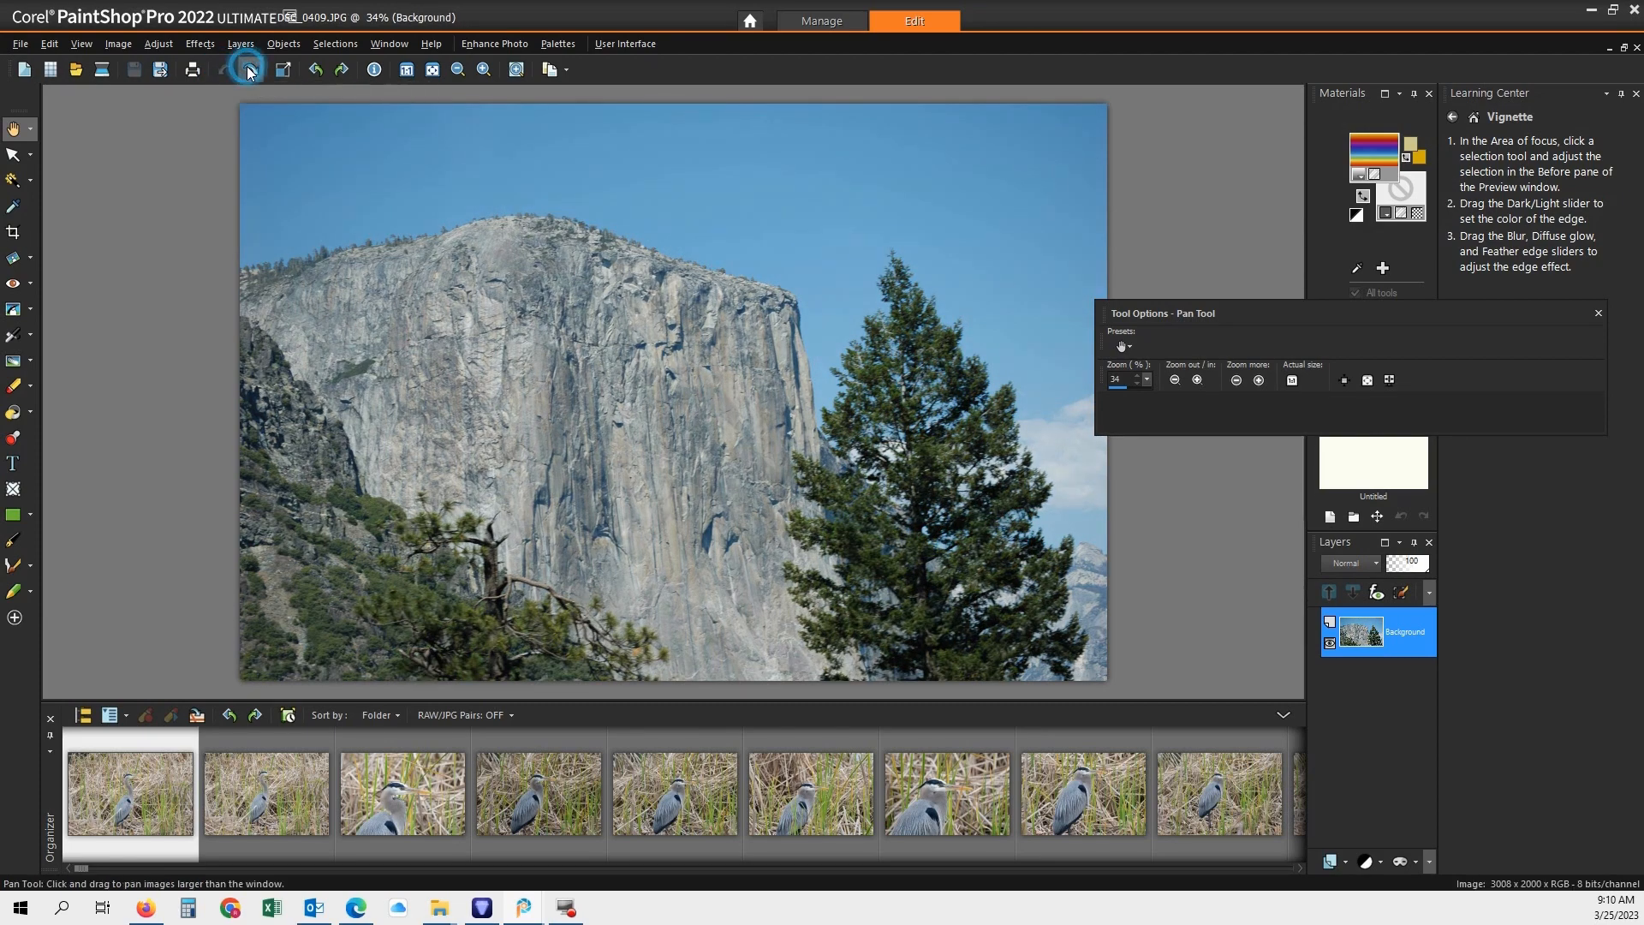
click(249, 70)
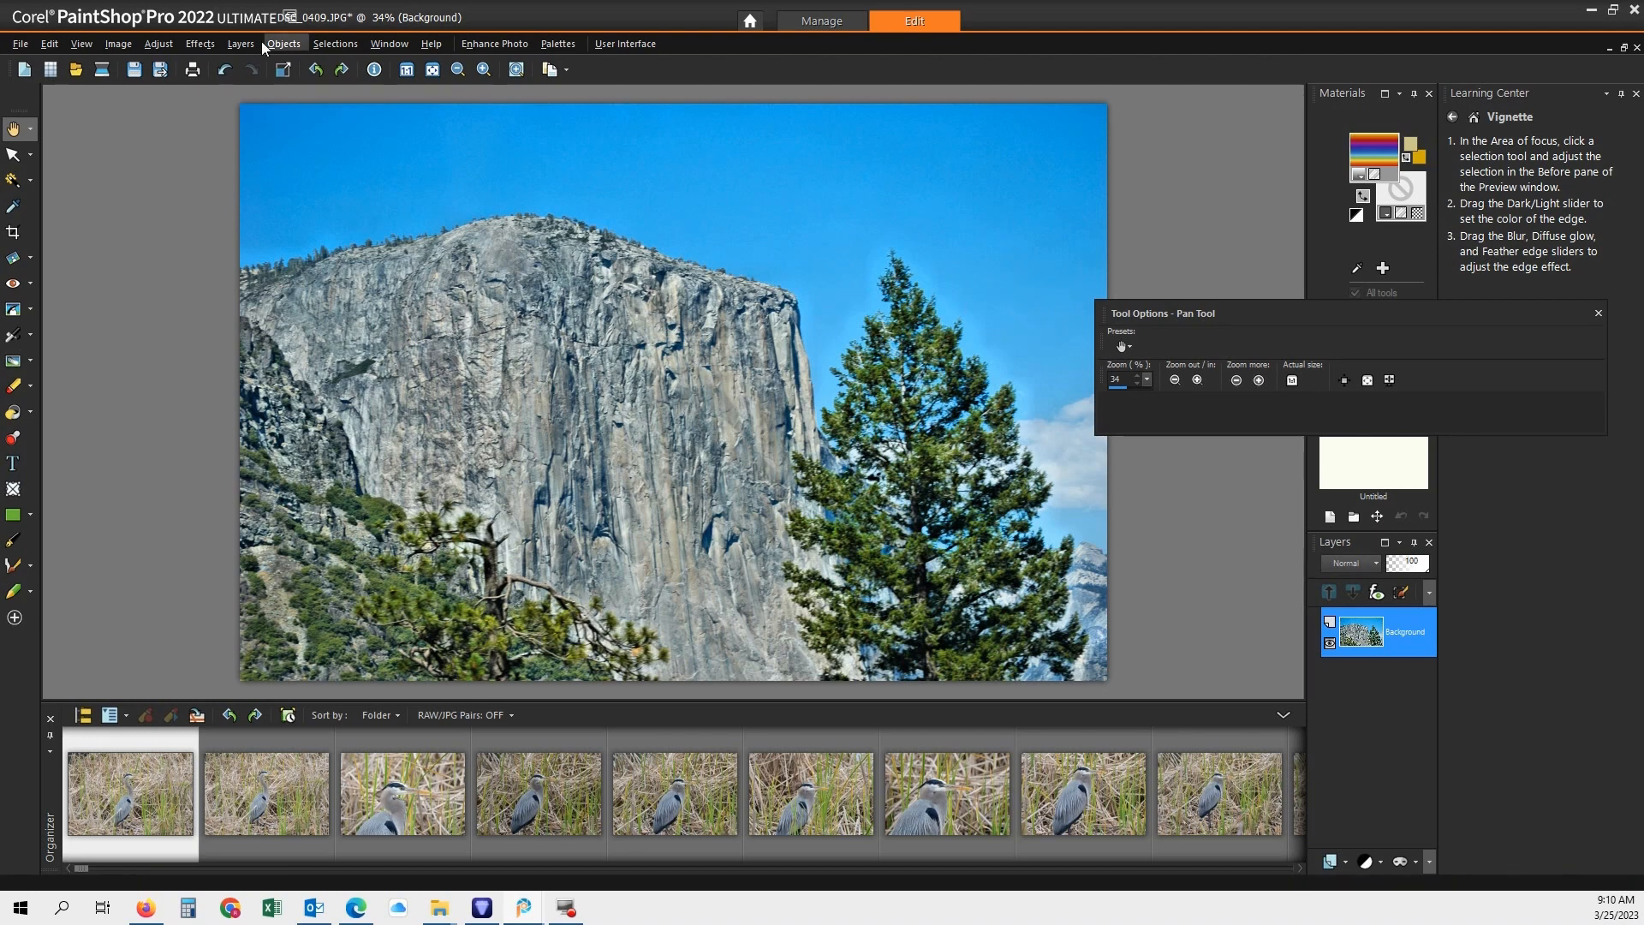
- Try further Vibrancy strengths of -75, 1, 62 and 26 on the cliff photo
click(202, 45)
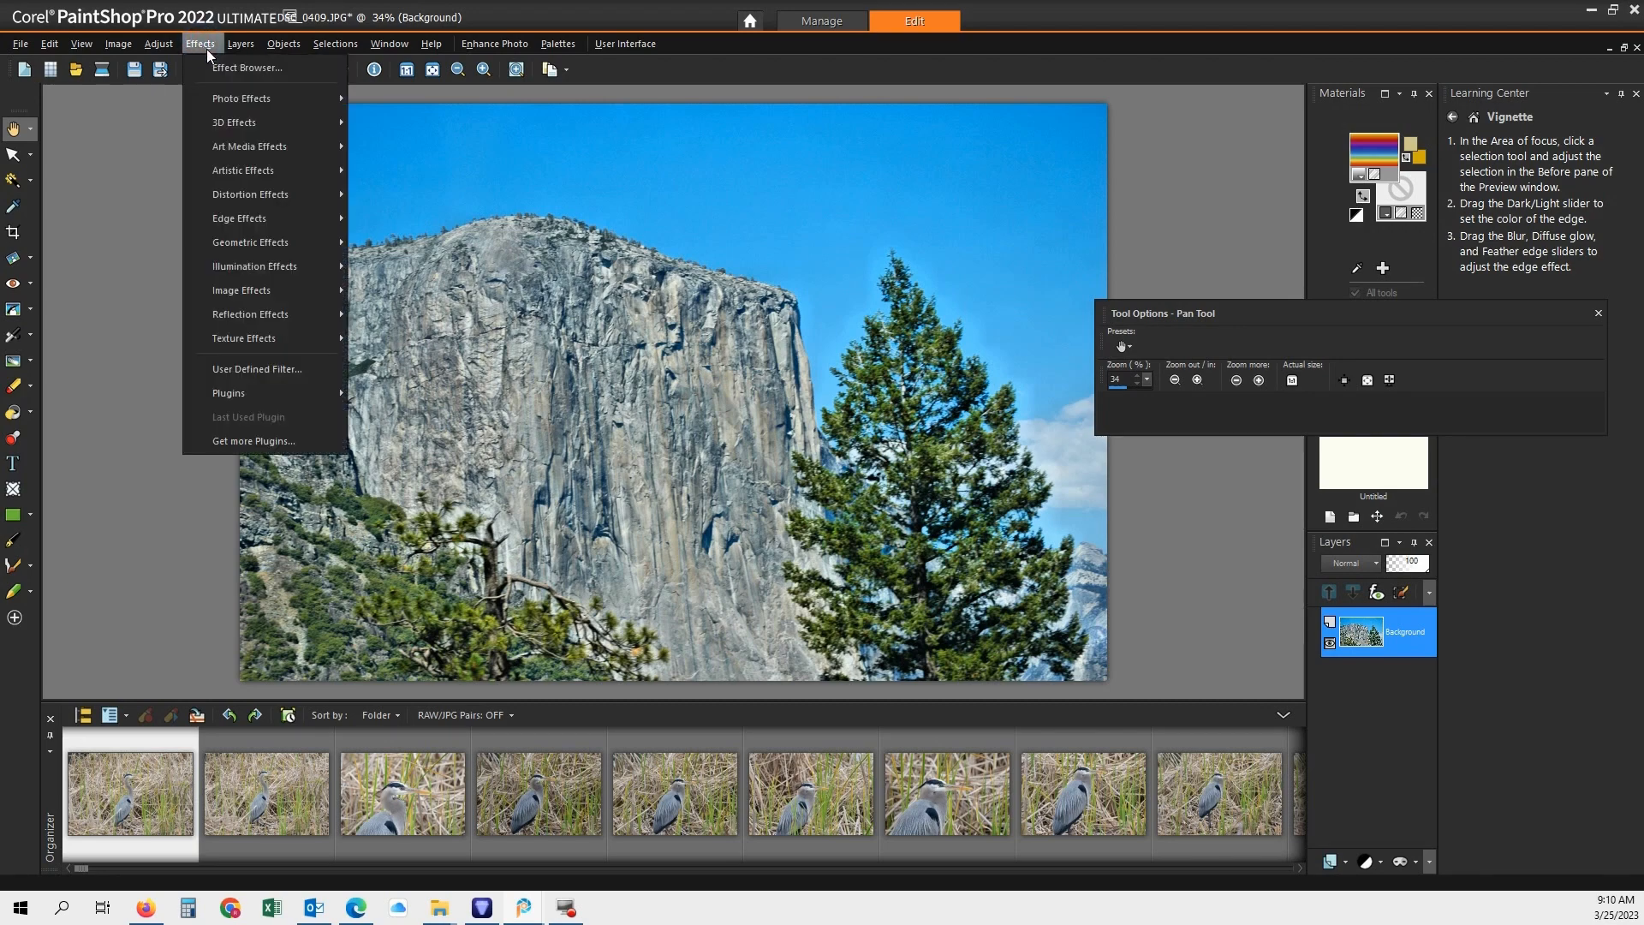
mouse_move(157, 49)
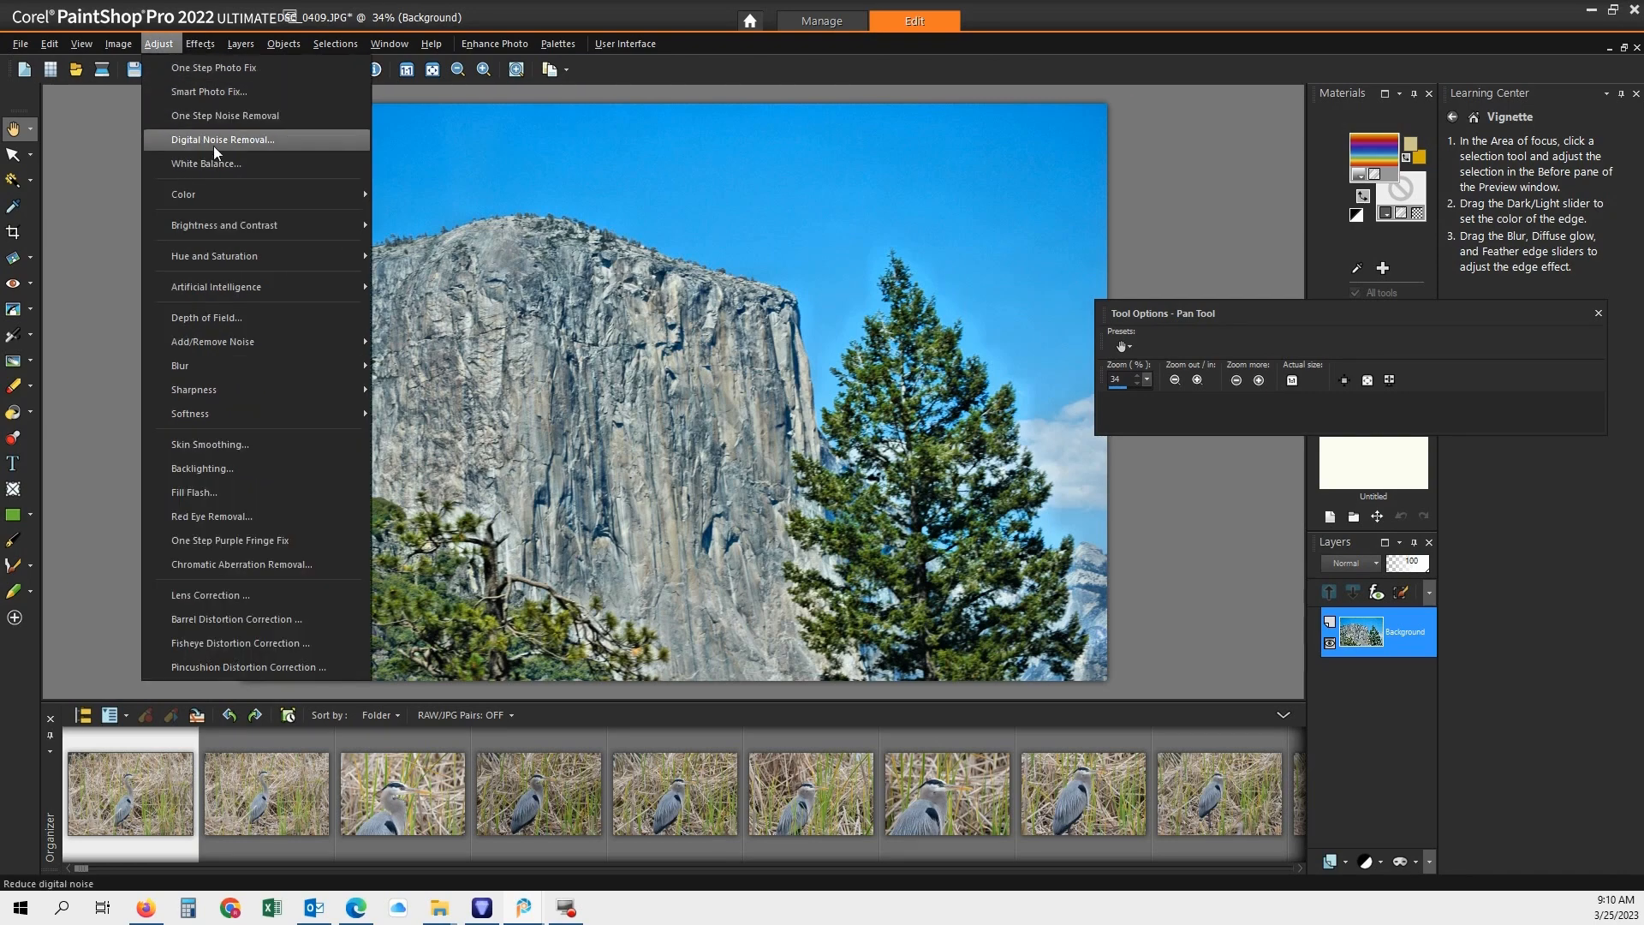
mouse_move(260, 266)
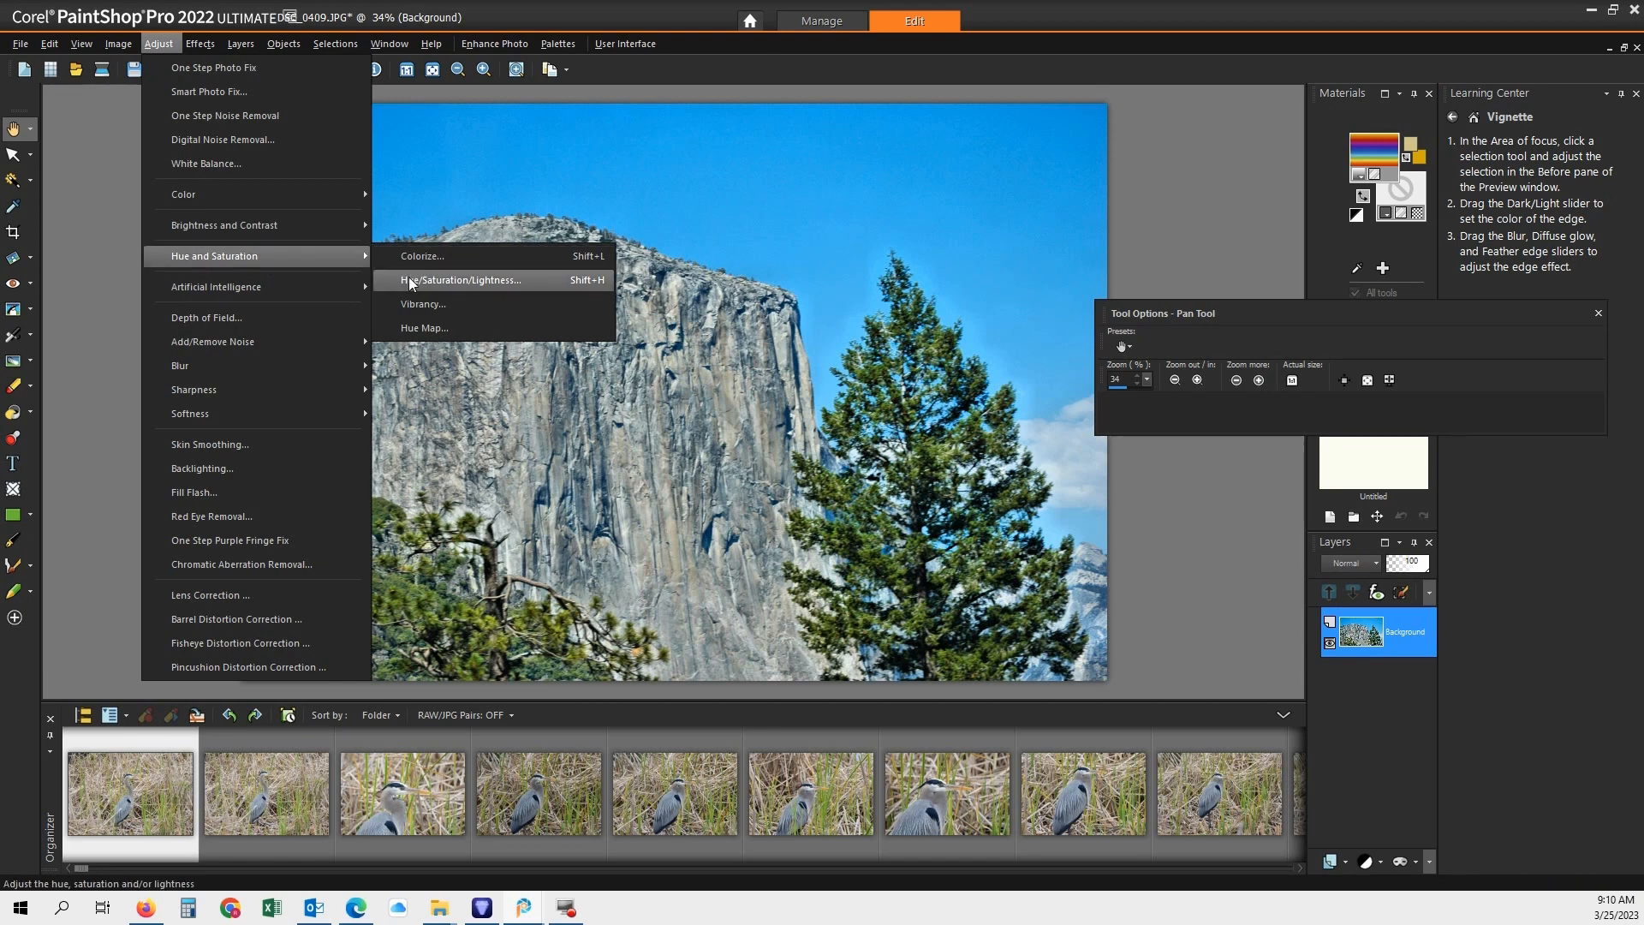
click(414, 304)
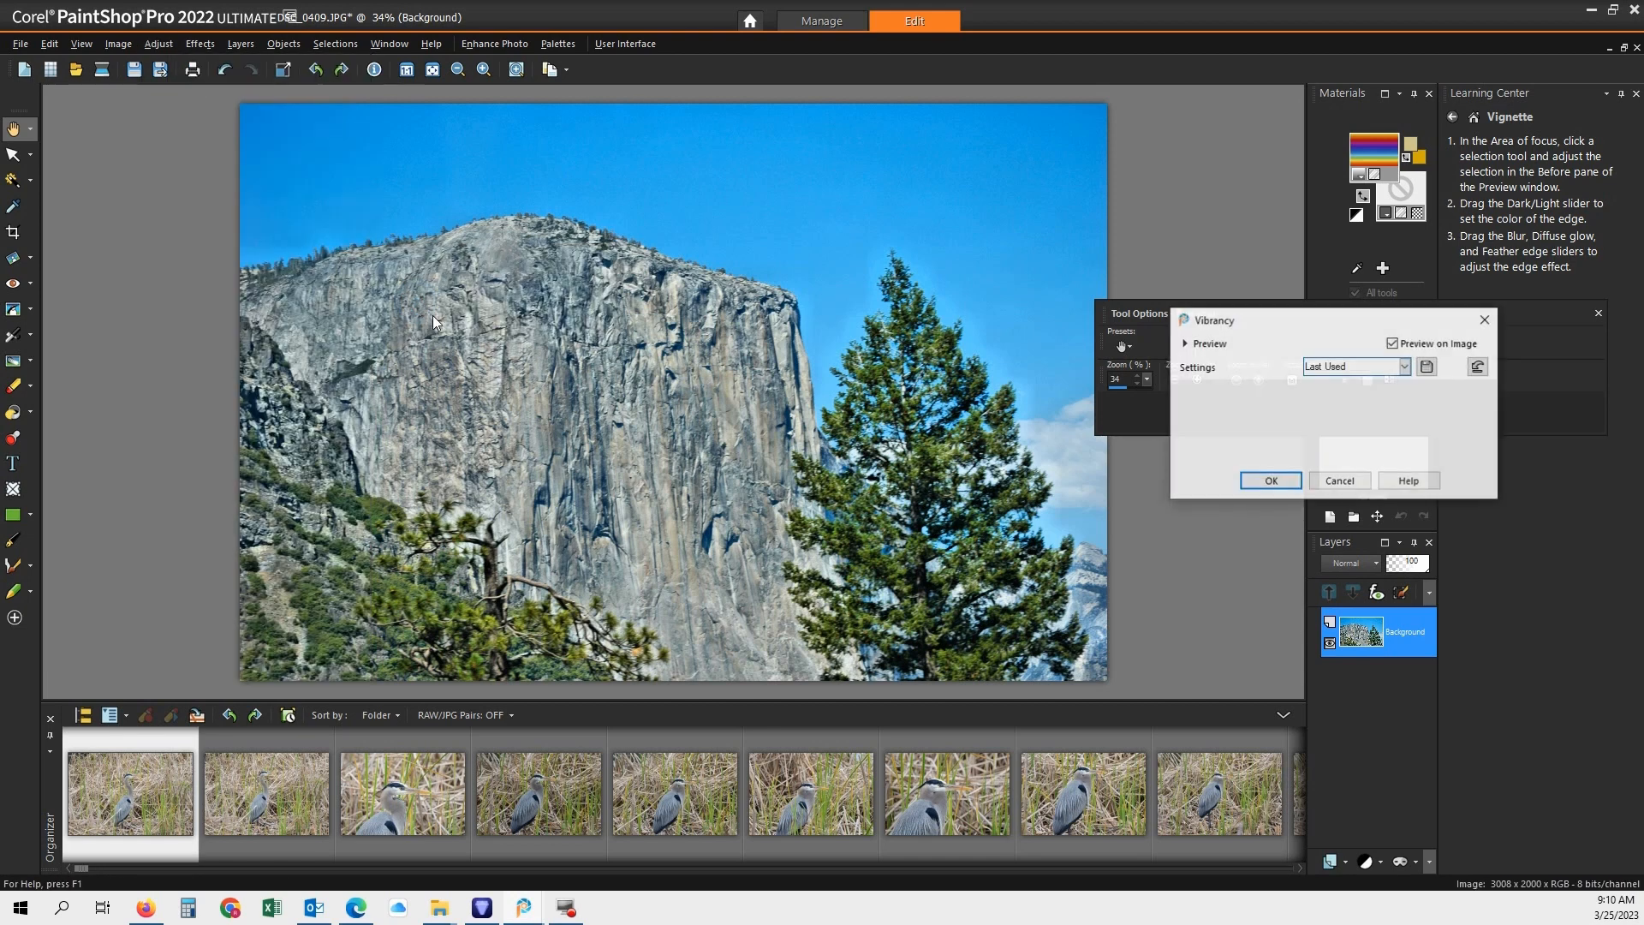
drag(1330, 423, 1271, 424)
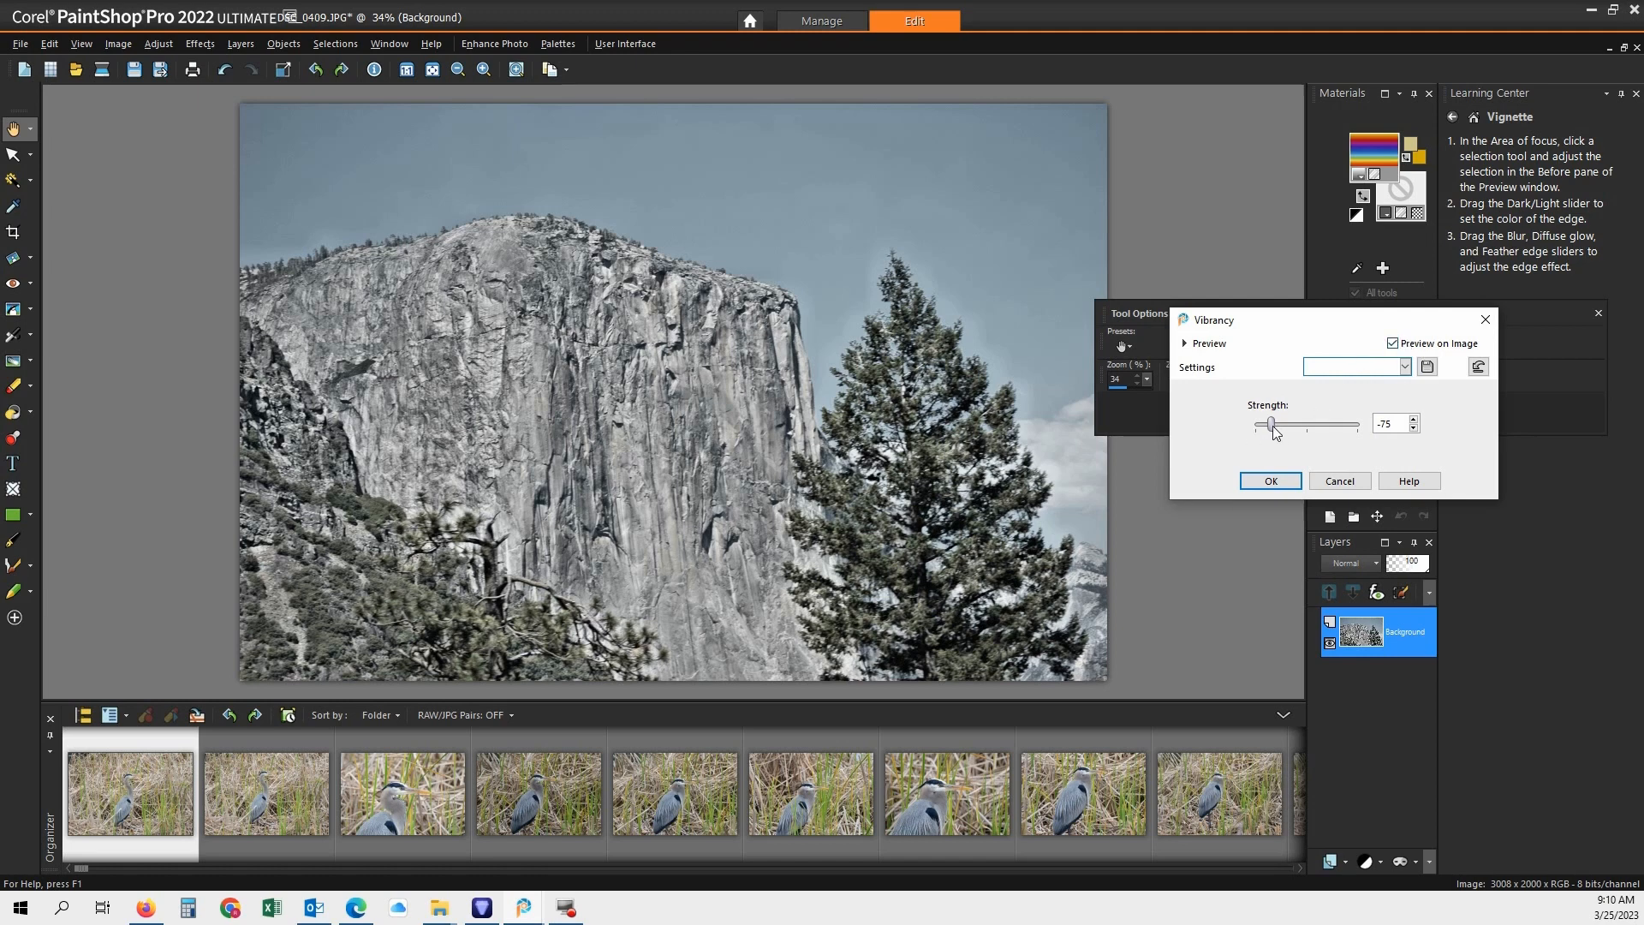
drag(1272, 425, 1307, 425)
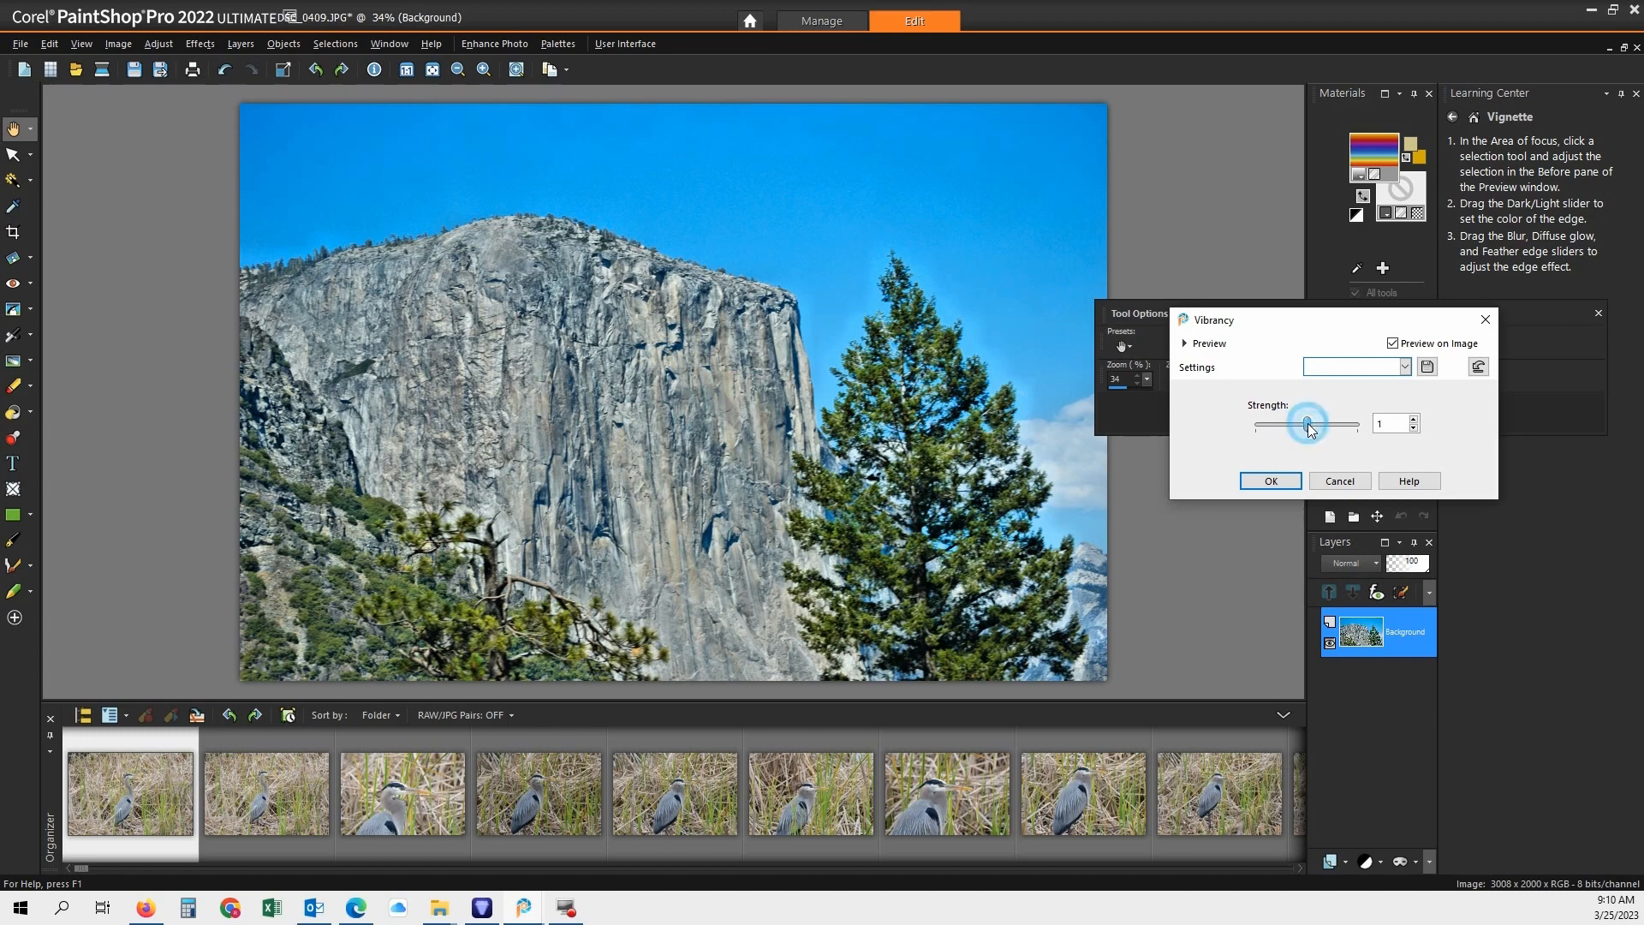
drag(1307, 424, 1336, 431)
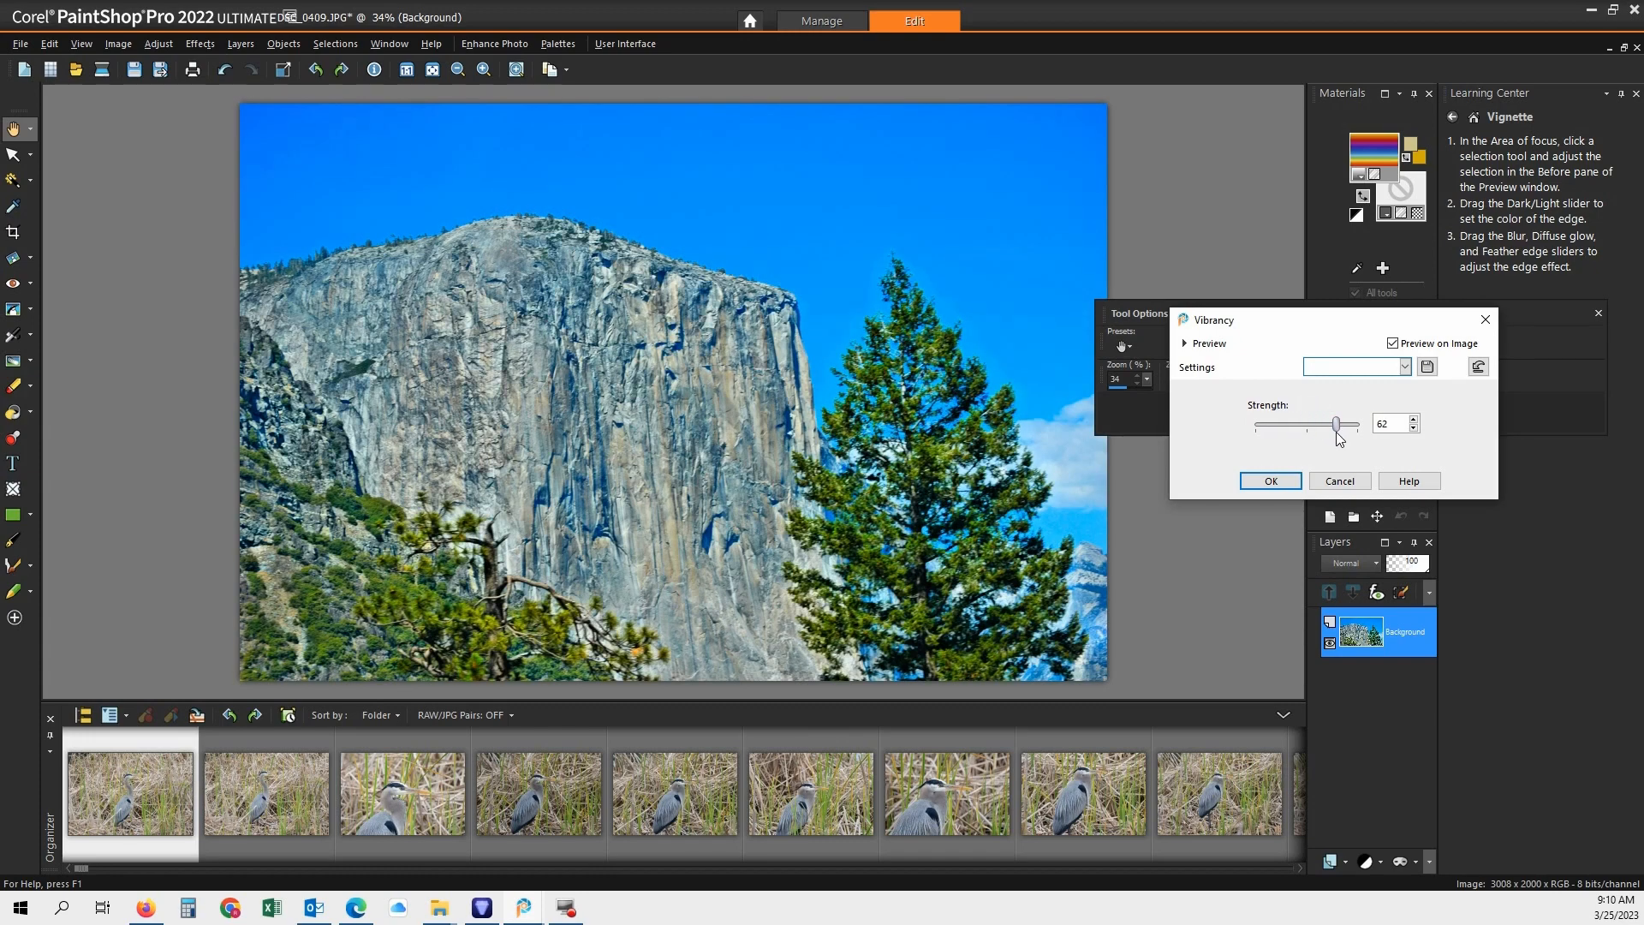
drag(1338, 432, 1293, 419)
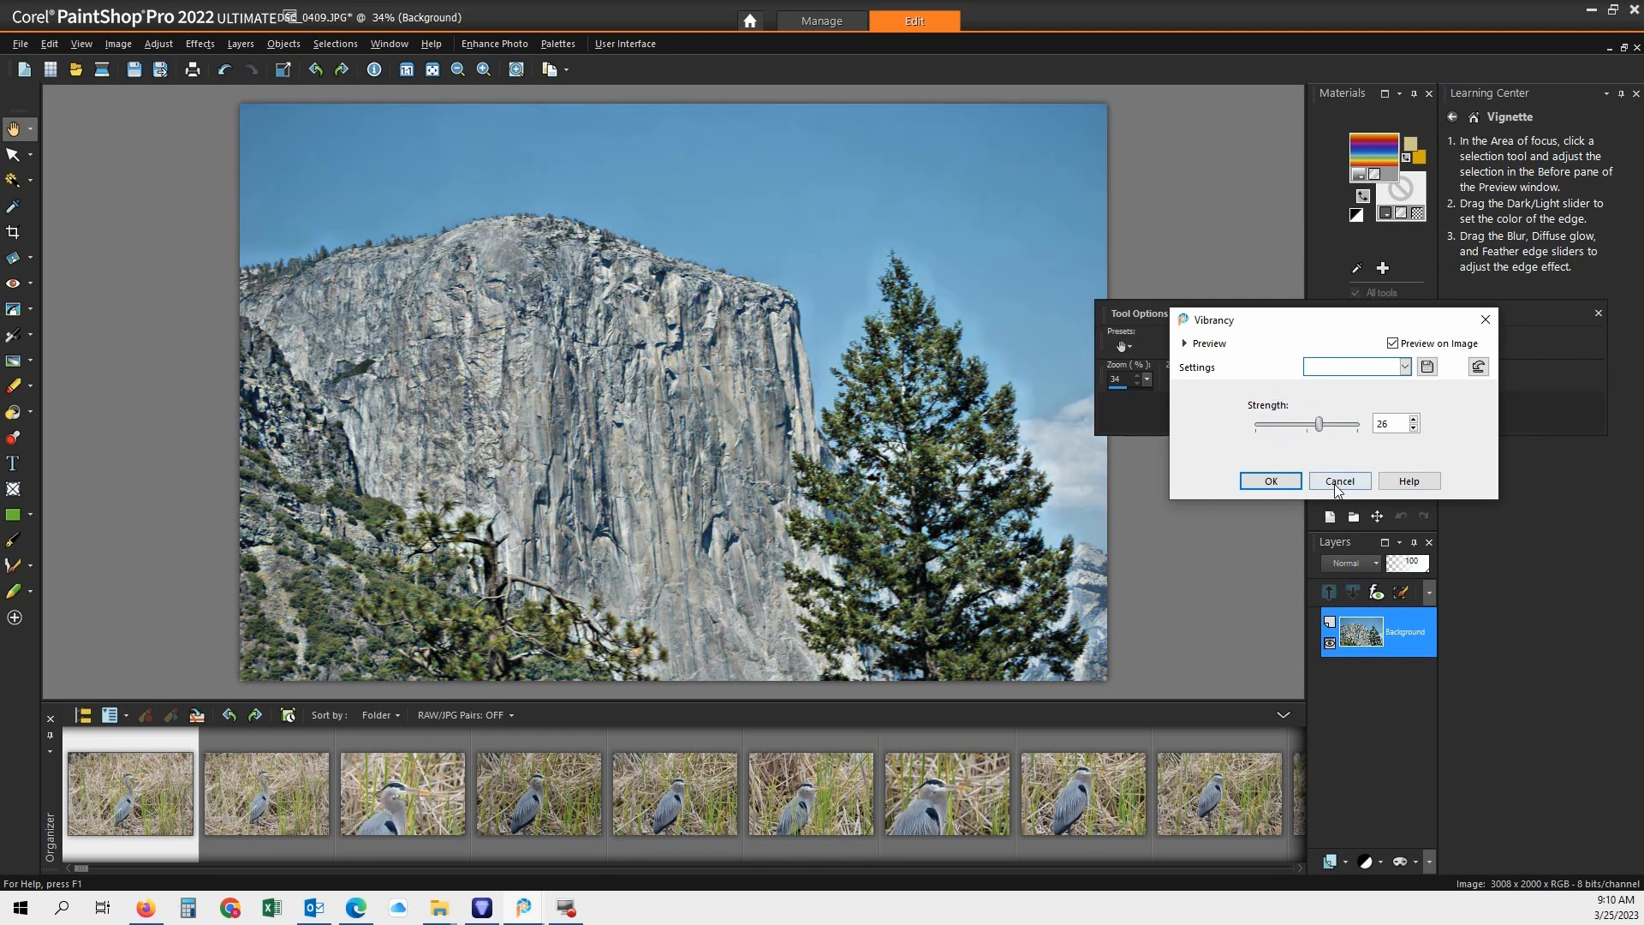
click(1271, 480)
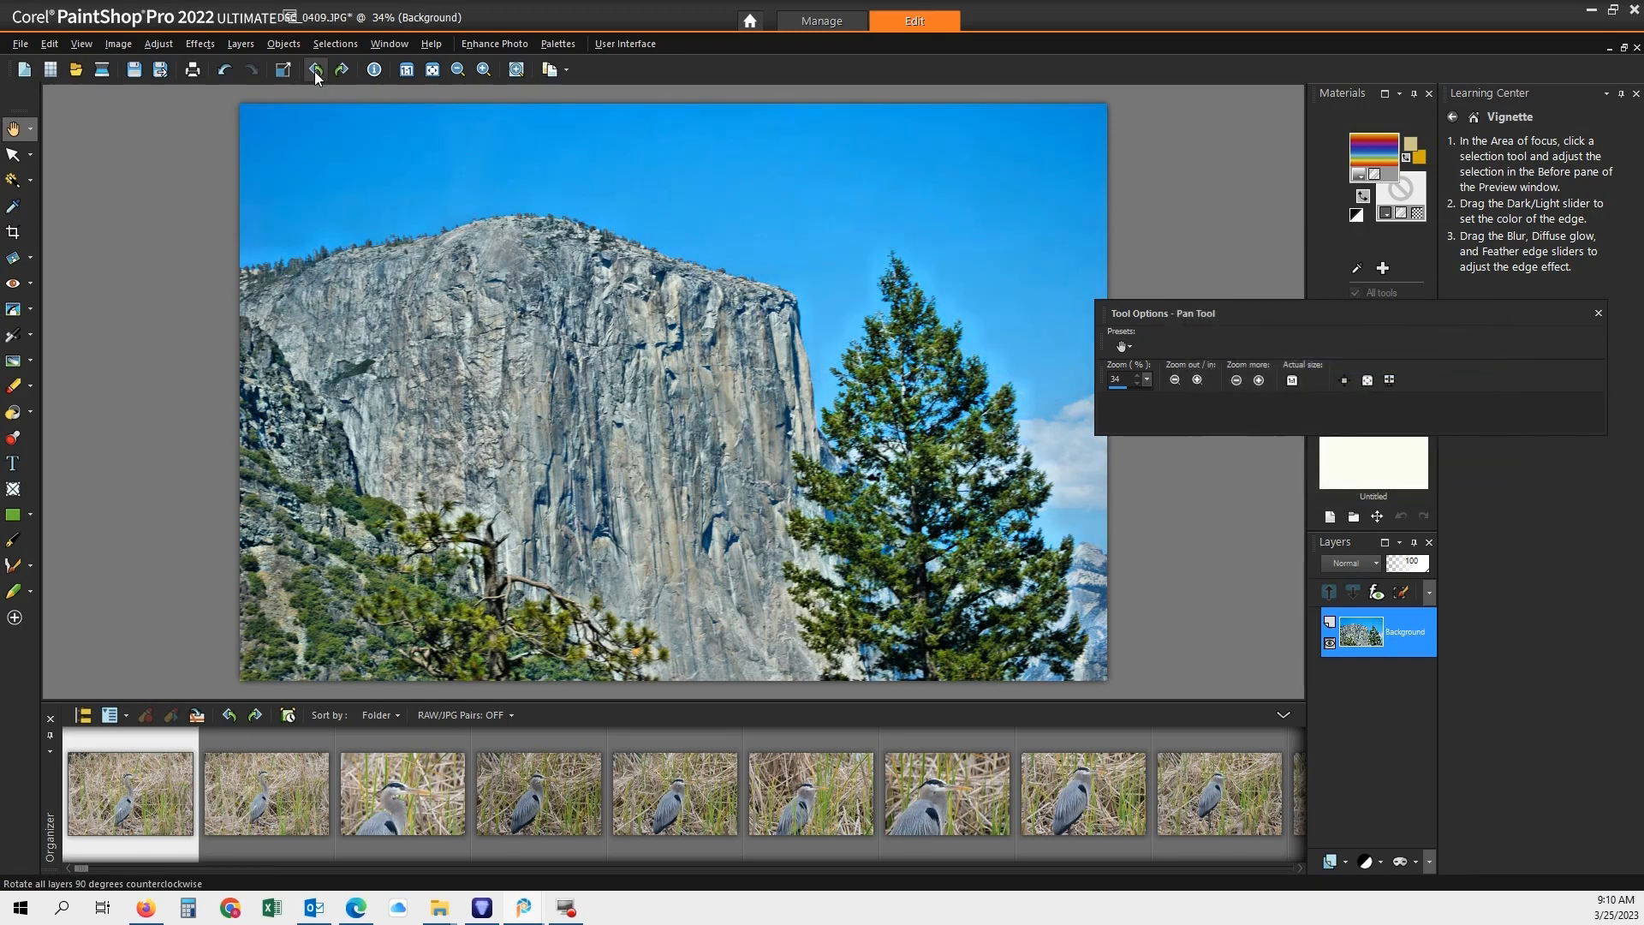
- Try a Master hue of -5 and saturation of -2 with Hue/Saturation/Lightness on the cliff photo, and cancel the adjustment
click(158, 55)
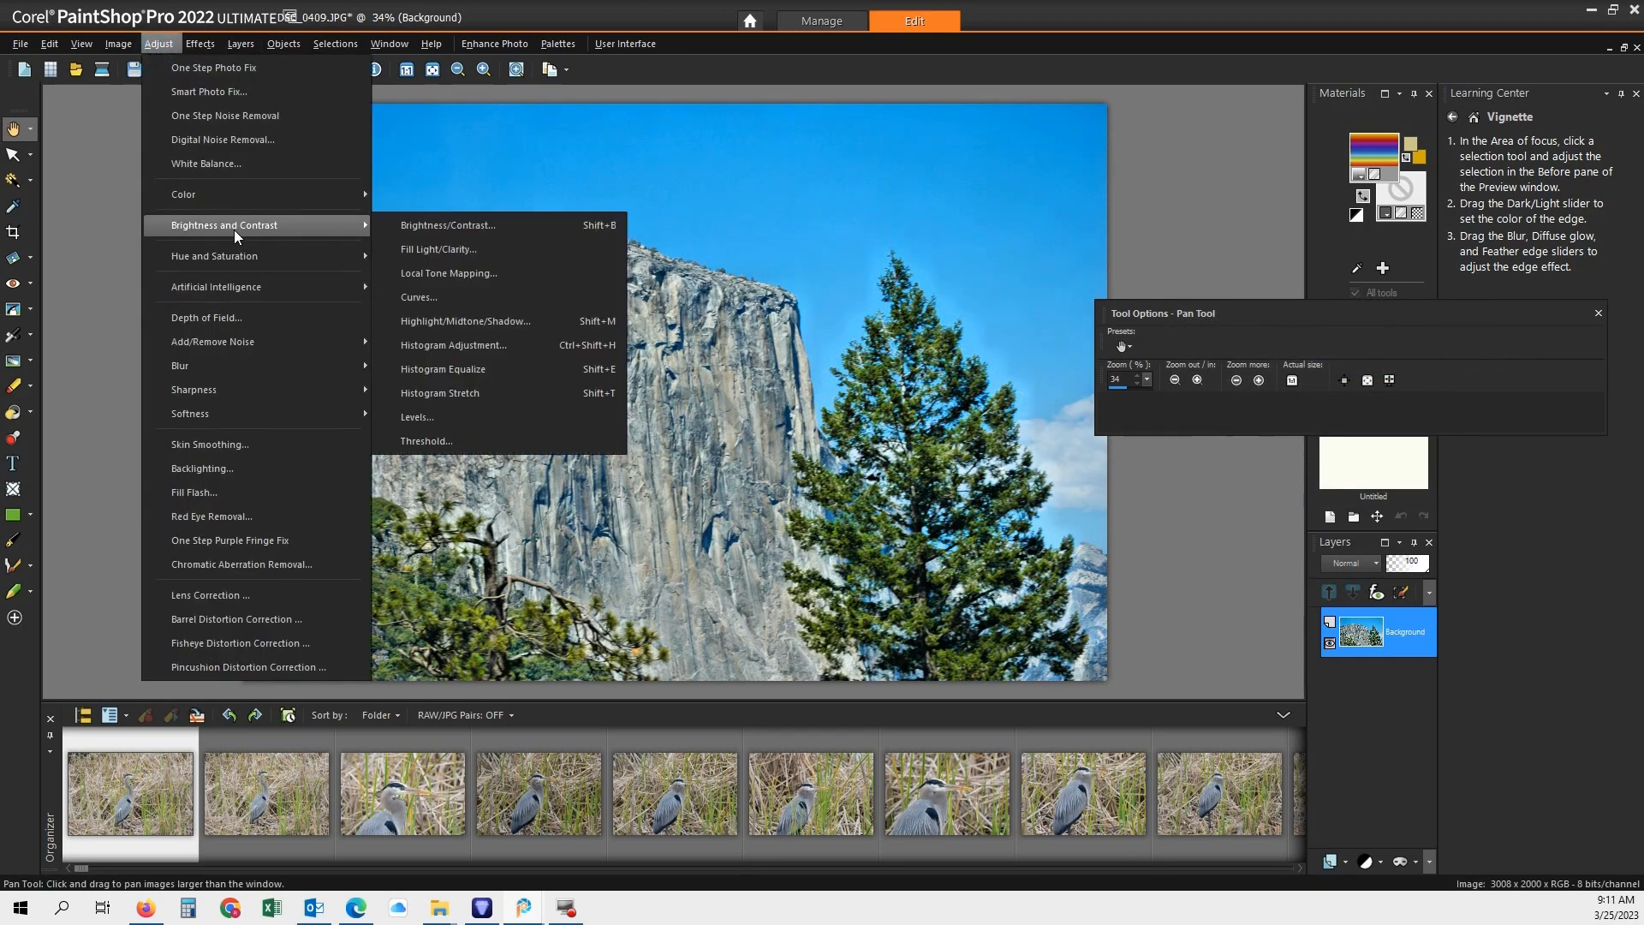
click(384, 274)
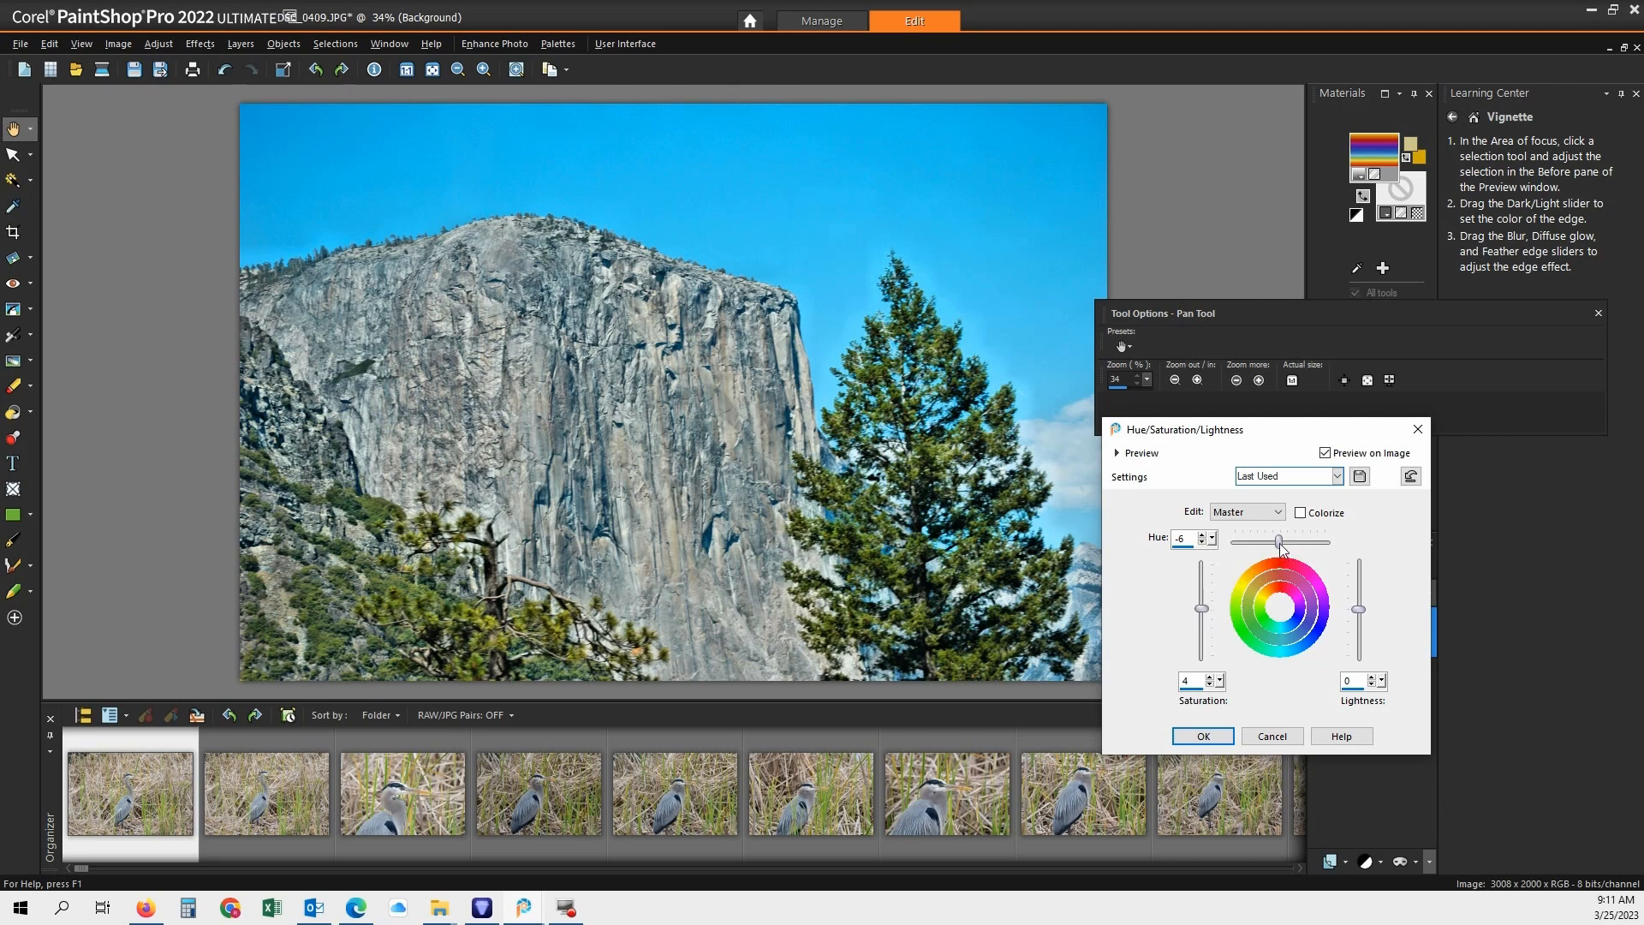
mouse_move(1279, 543)
mouse_down()
mouse_move(1261, 537)
mouse_move(1310, 558)
mouse_move(1250, 547)
mouse_move(1280, 551)
mouse_up()
mouse_move(1358, 604)
mouse_down()
mouse_move(1358, 579)
mouse_move(1363, 638)
mouse_move(1364, 608)
mouse_up()
mouse_move(1204, 603)
mouse_down()
mouse_move(1207, 585)
mouse_move(1204, 634)
mouse_move(1211, 607)
mouse_up()
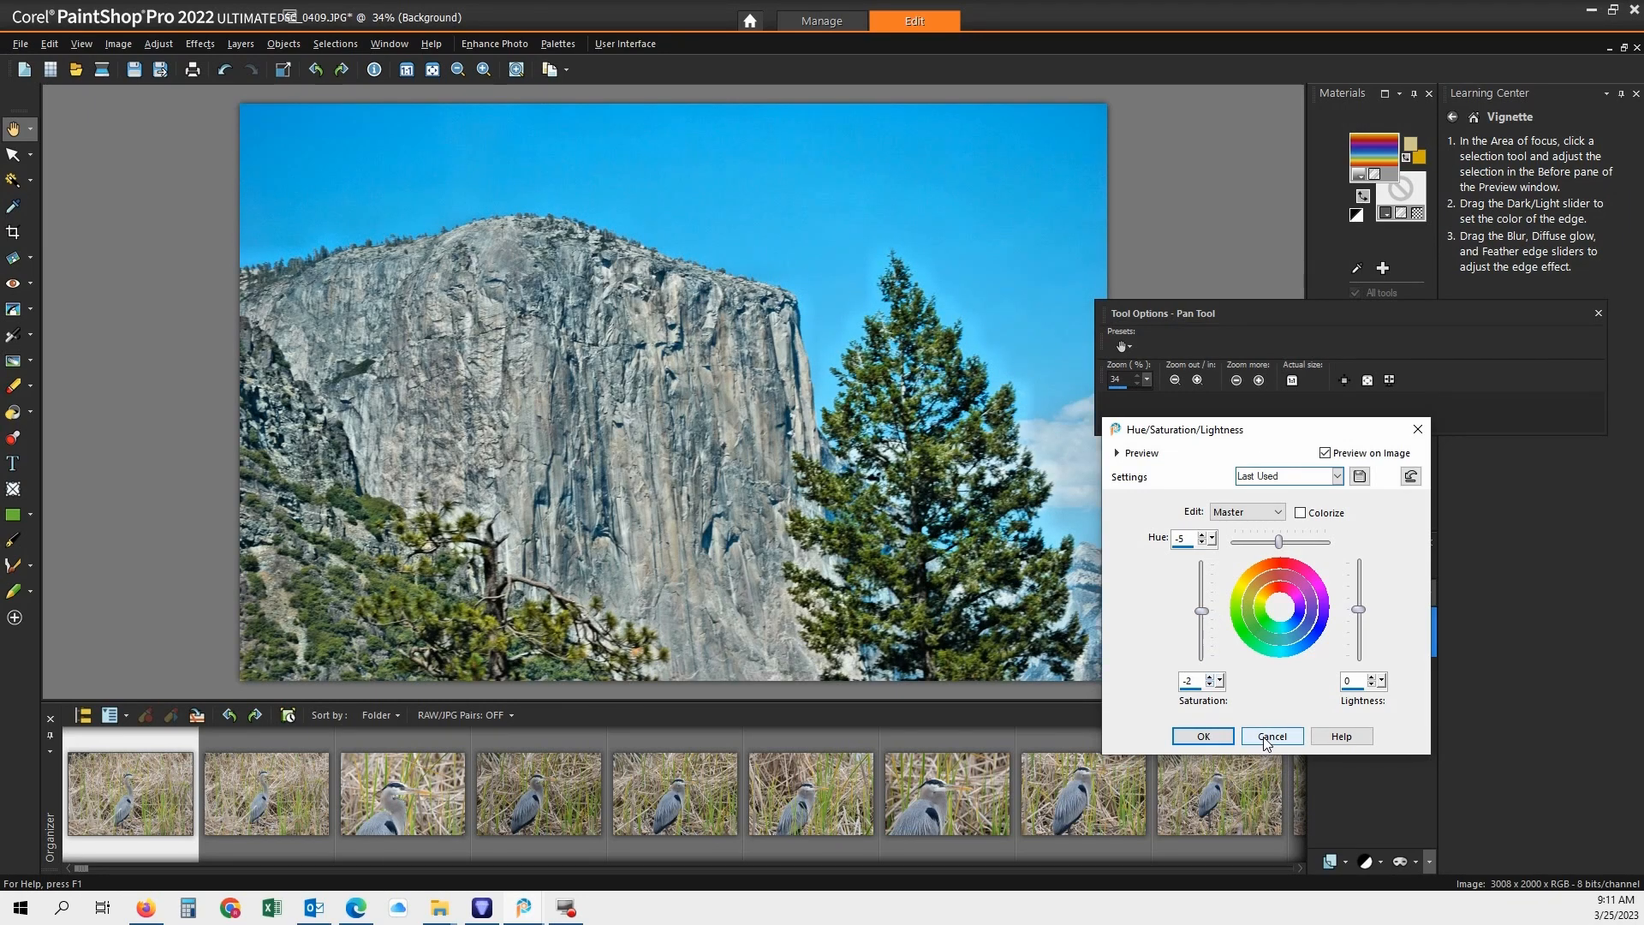
click(1271, 737)
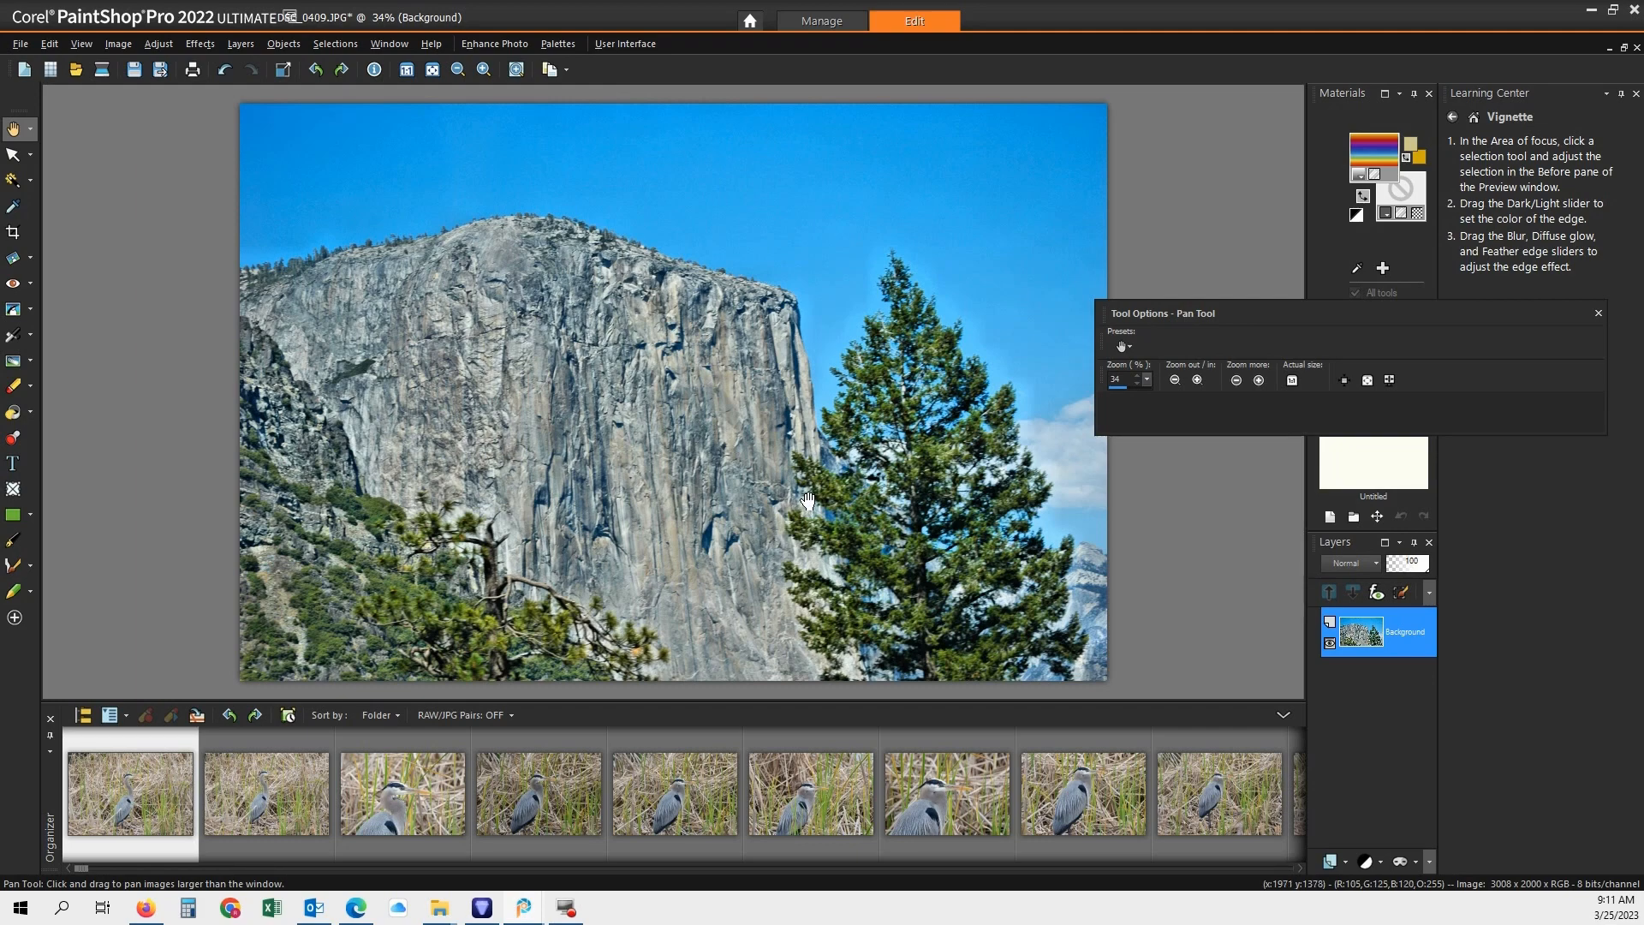
- Restore the cliff photo's window from its maximized state and minimize it
click(1624, 49)
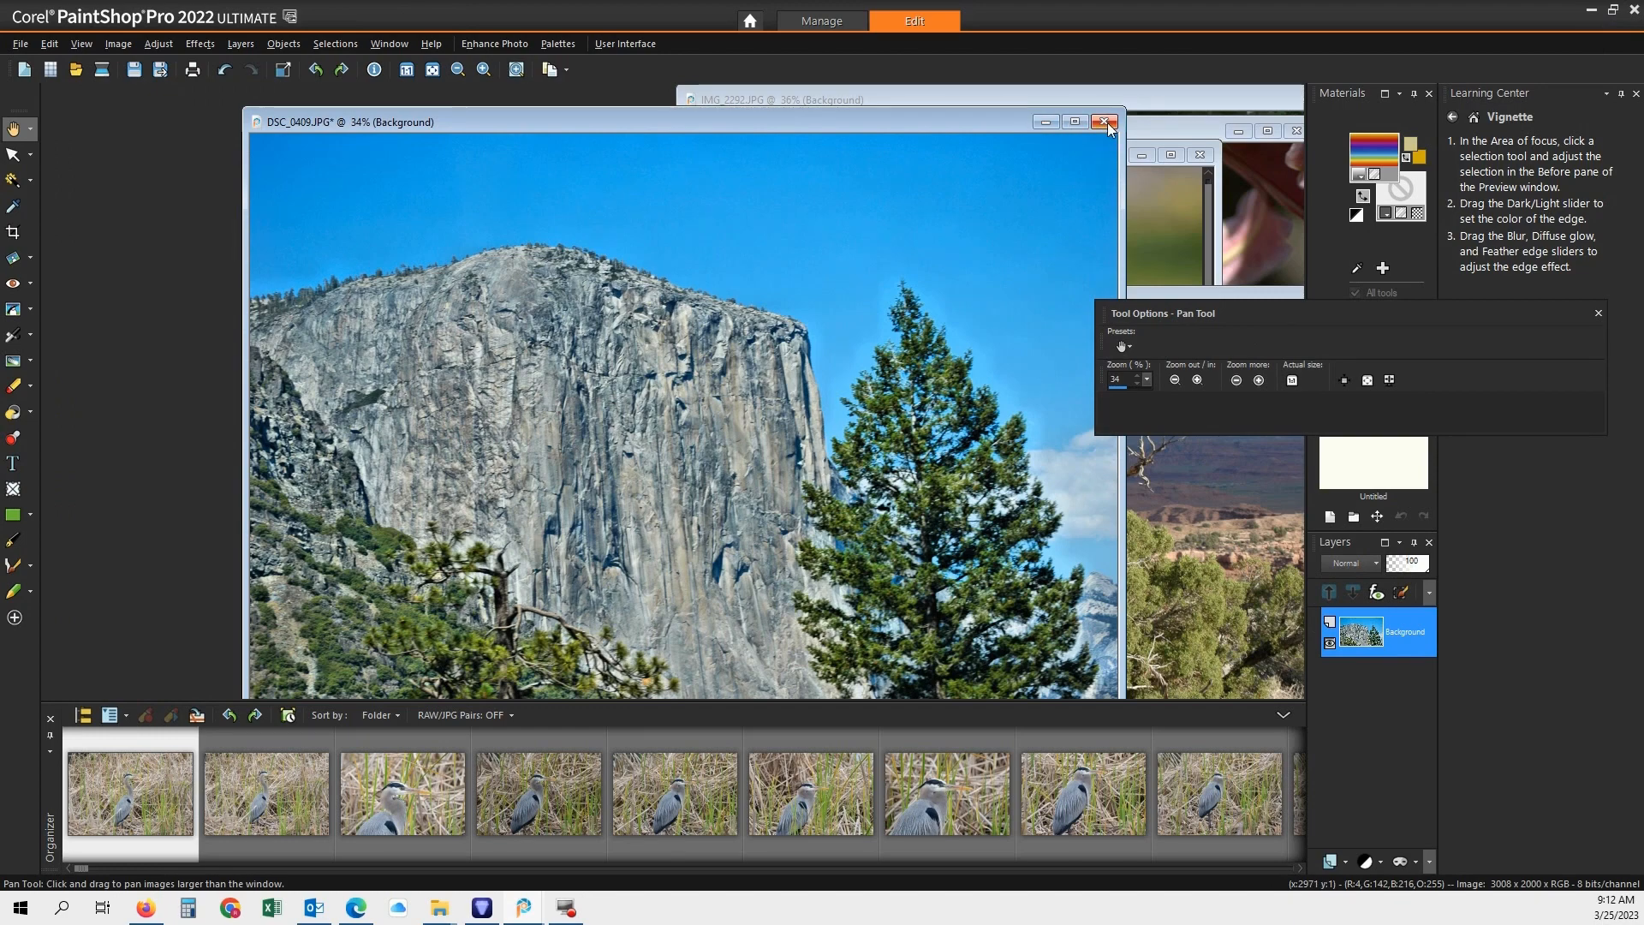
click(1045, 122)
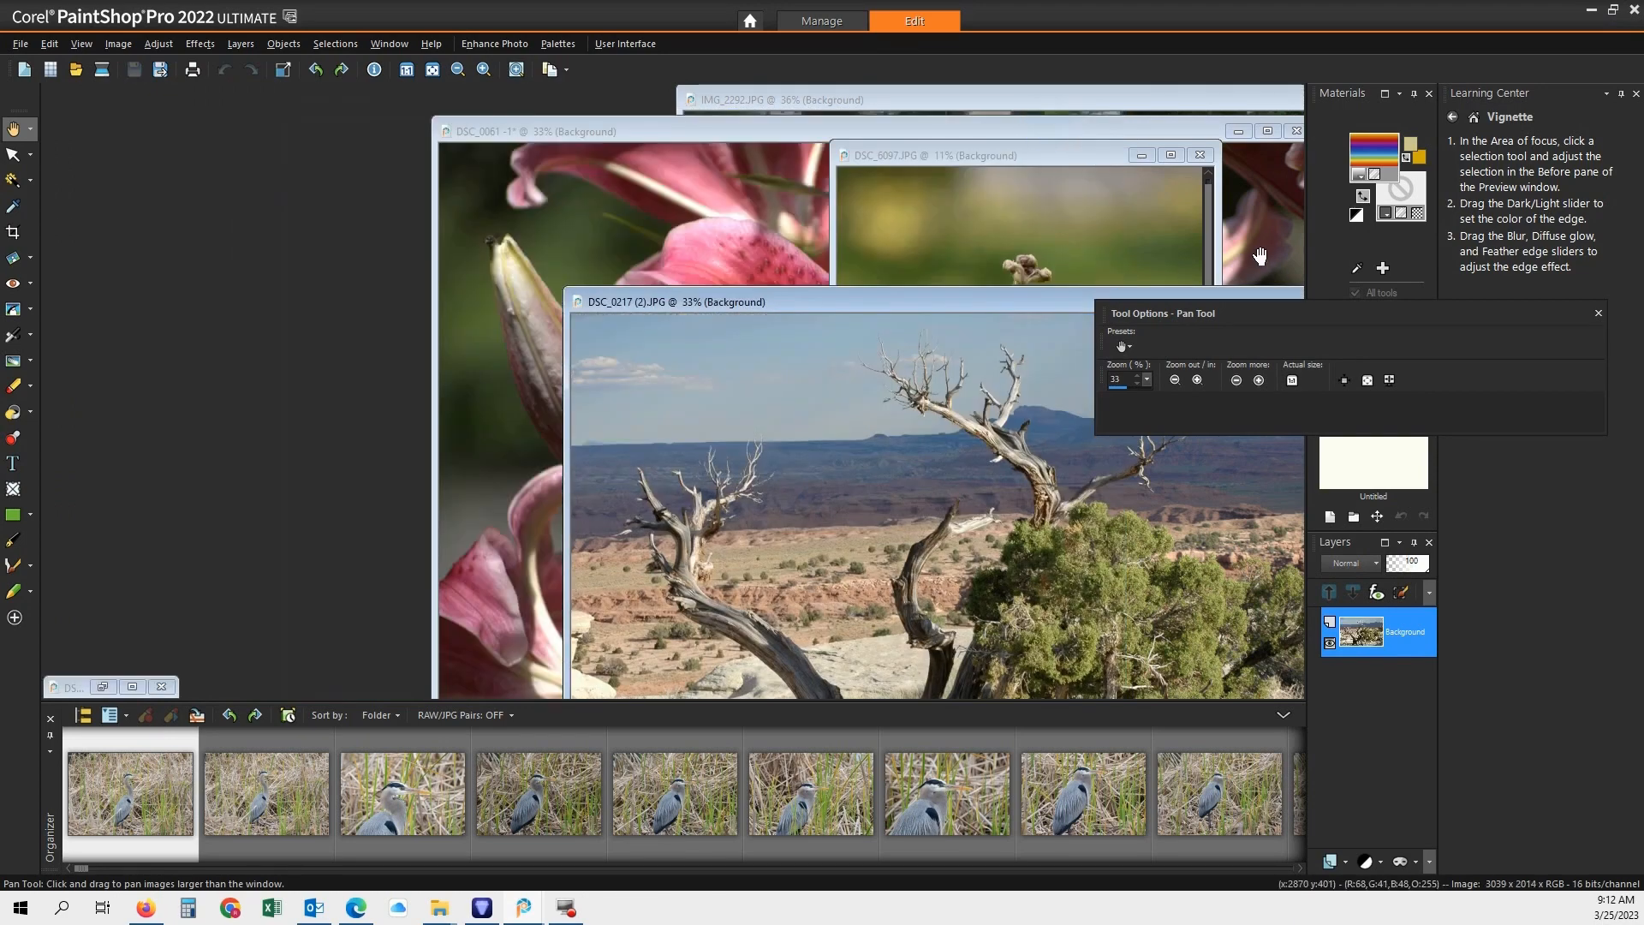
- Bring the purple iris photo DSC_6097.JPG to the front, reposition its window and maximize it
click(1069, 157)
drag(1066, 156, 669, 106)
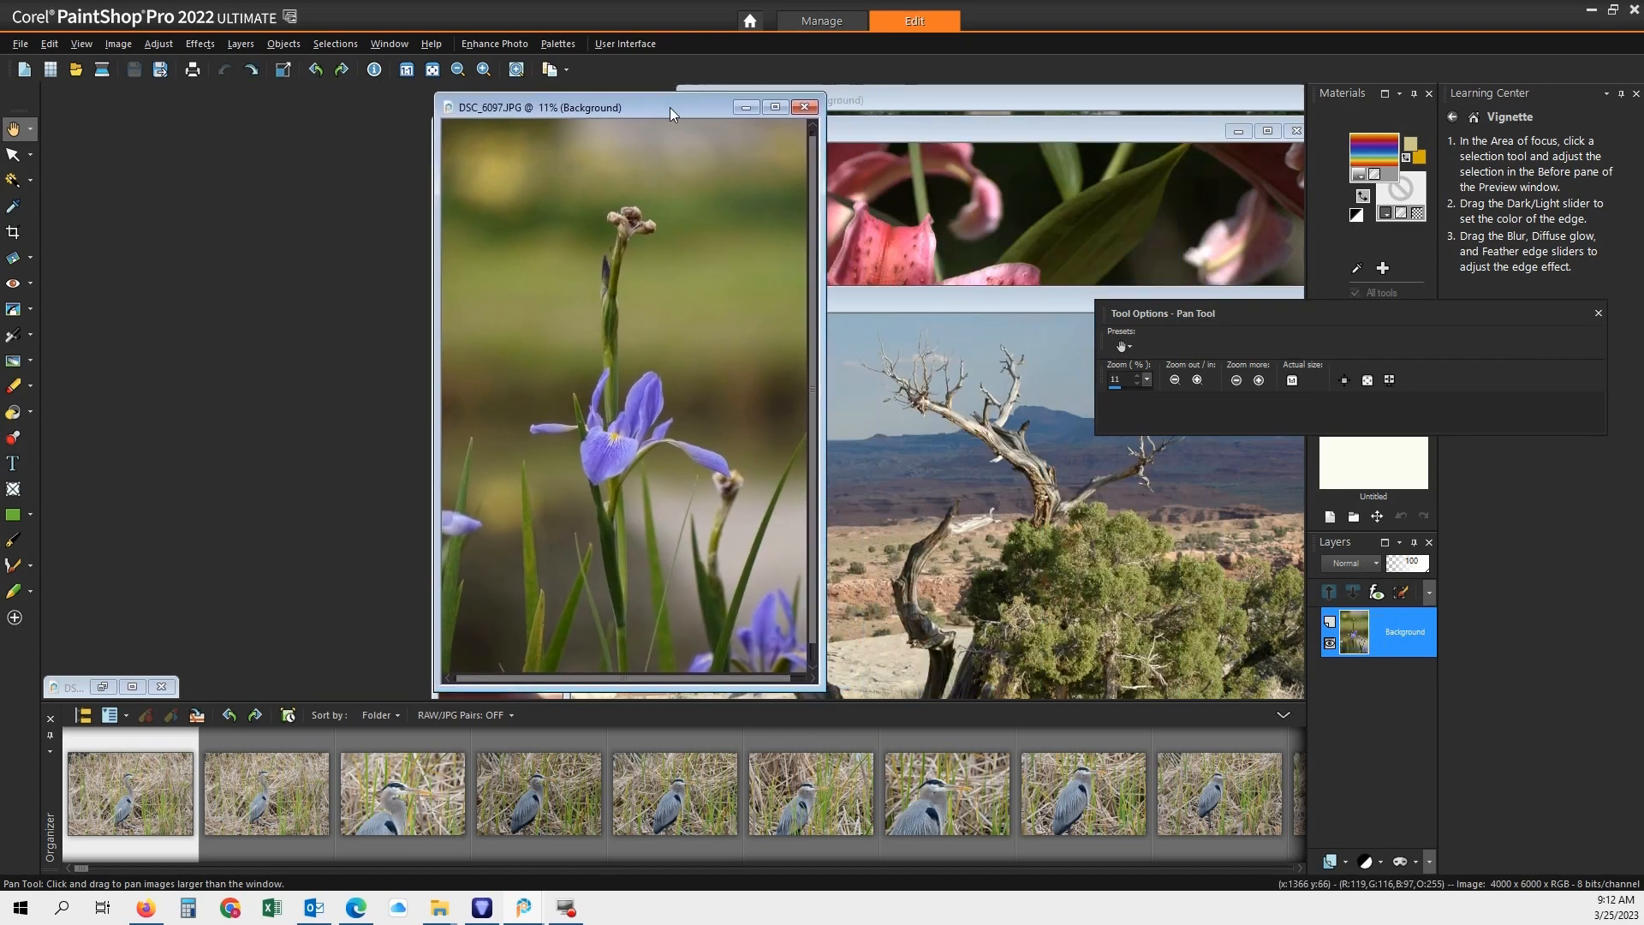
click(779, 108)
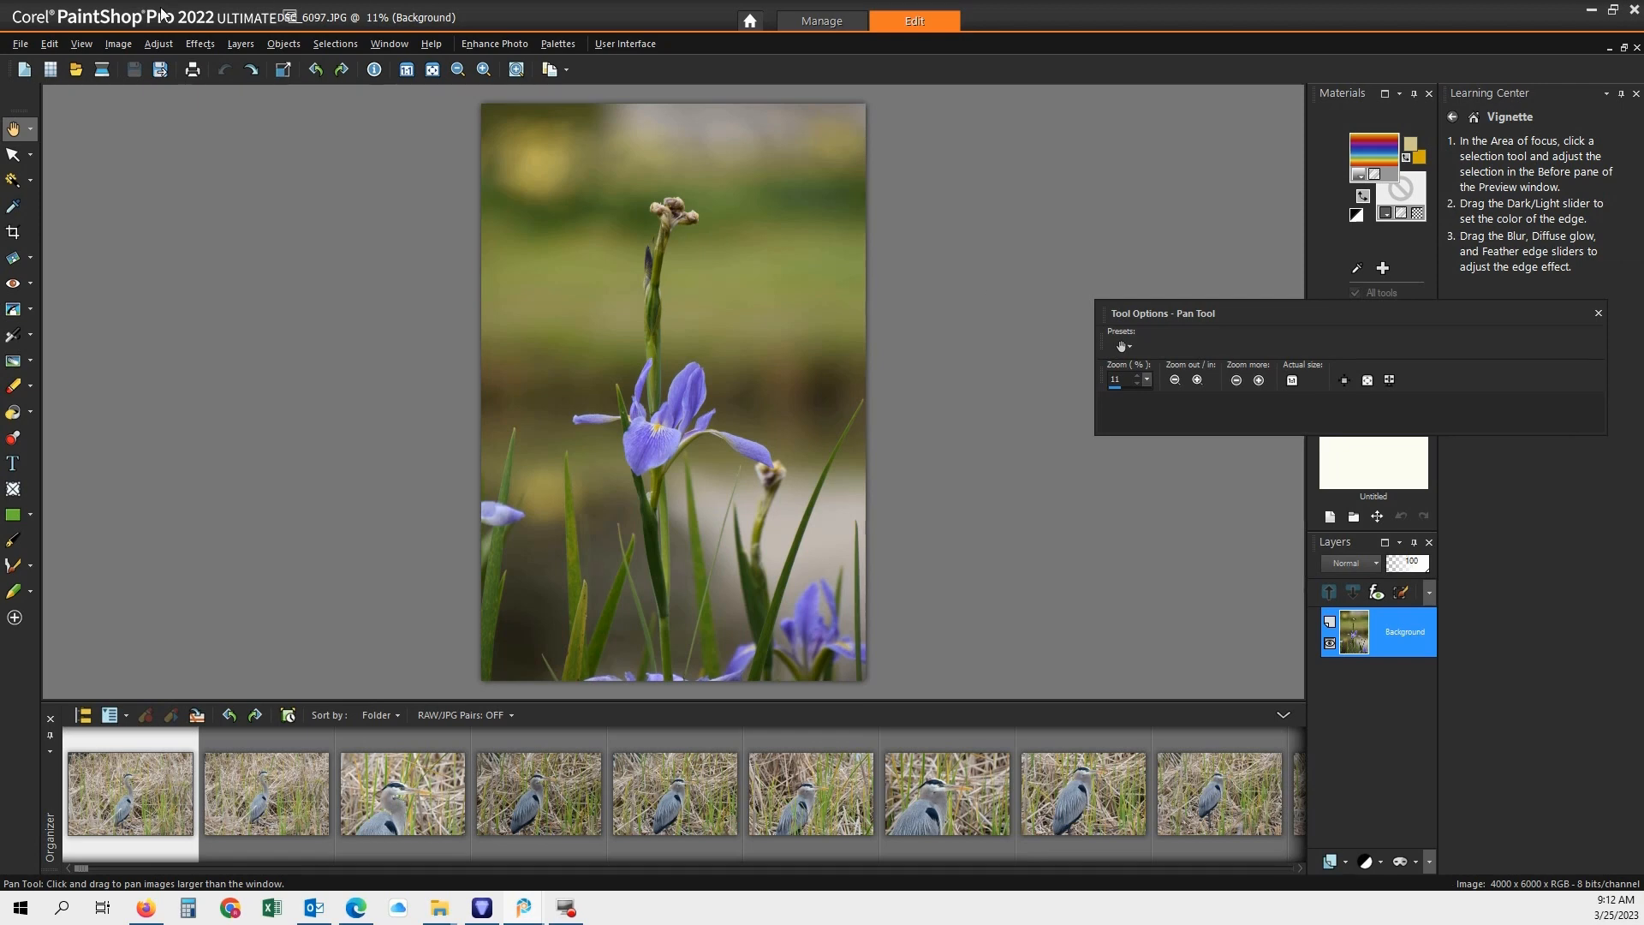
- Apply Vibrancy at strength -32 to the iris photo
click(159, 43)
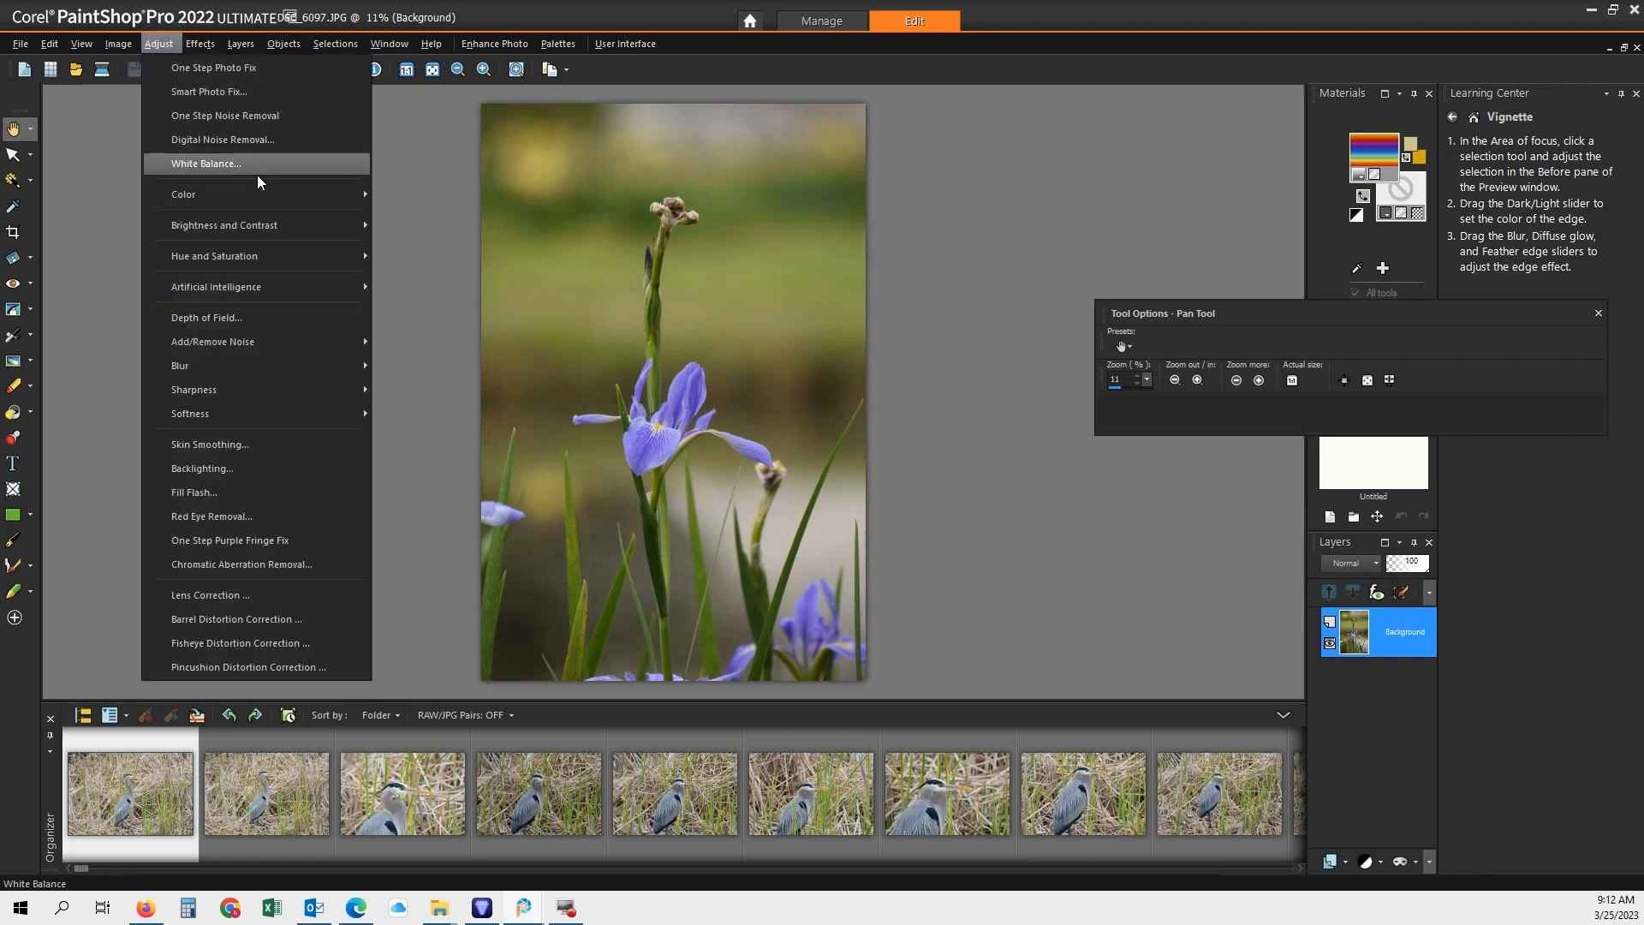
mouse_move(284, 257)
click(419, 300)
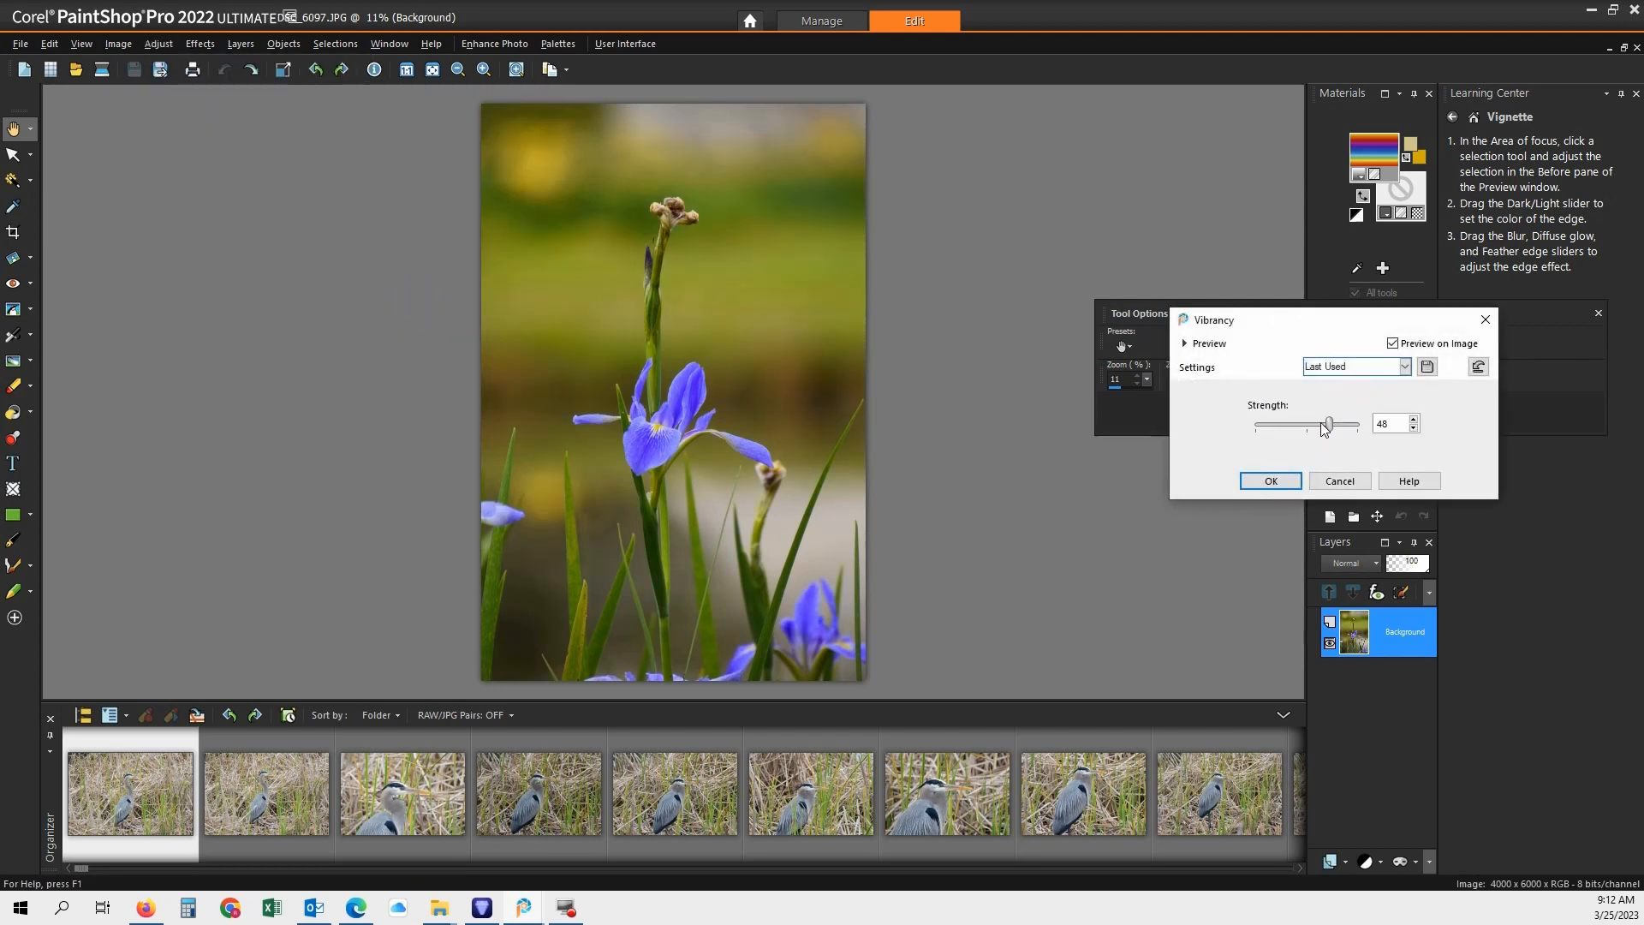
drag(1332, 424, 1294, 426)
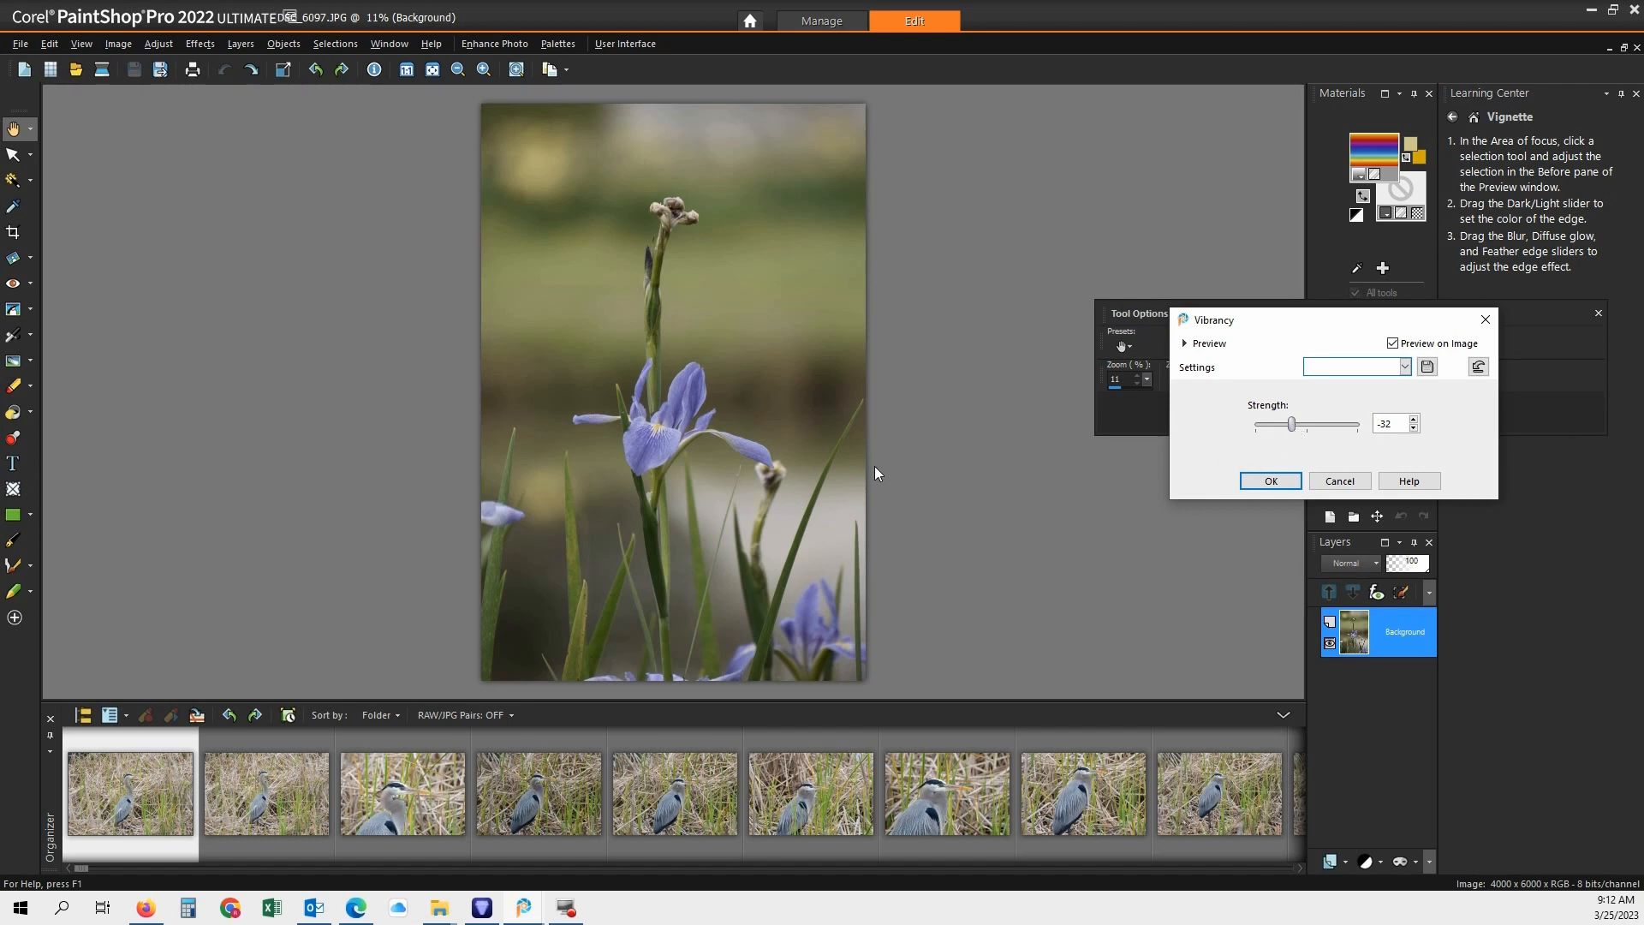
click(1273, 483)
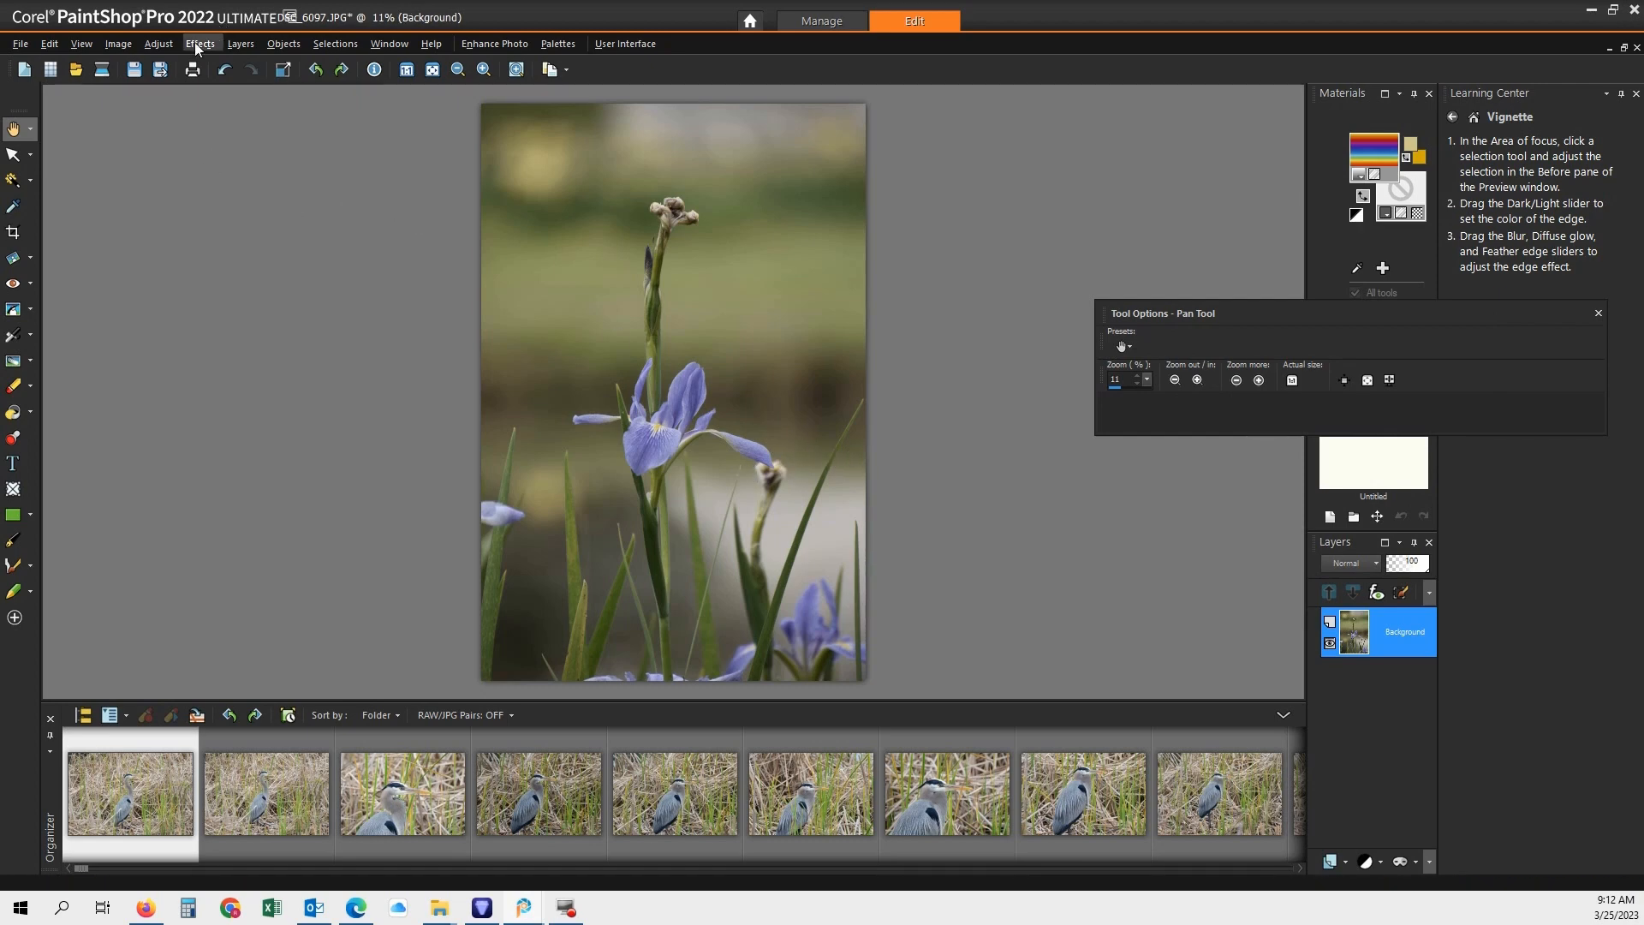
- Compare the iris photo with and without the Vibrancy change by undoing and redoing it twice
click(223, 70)
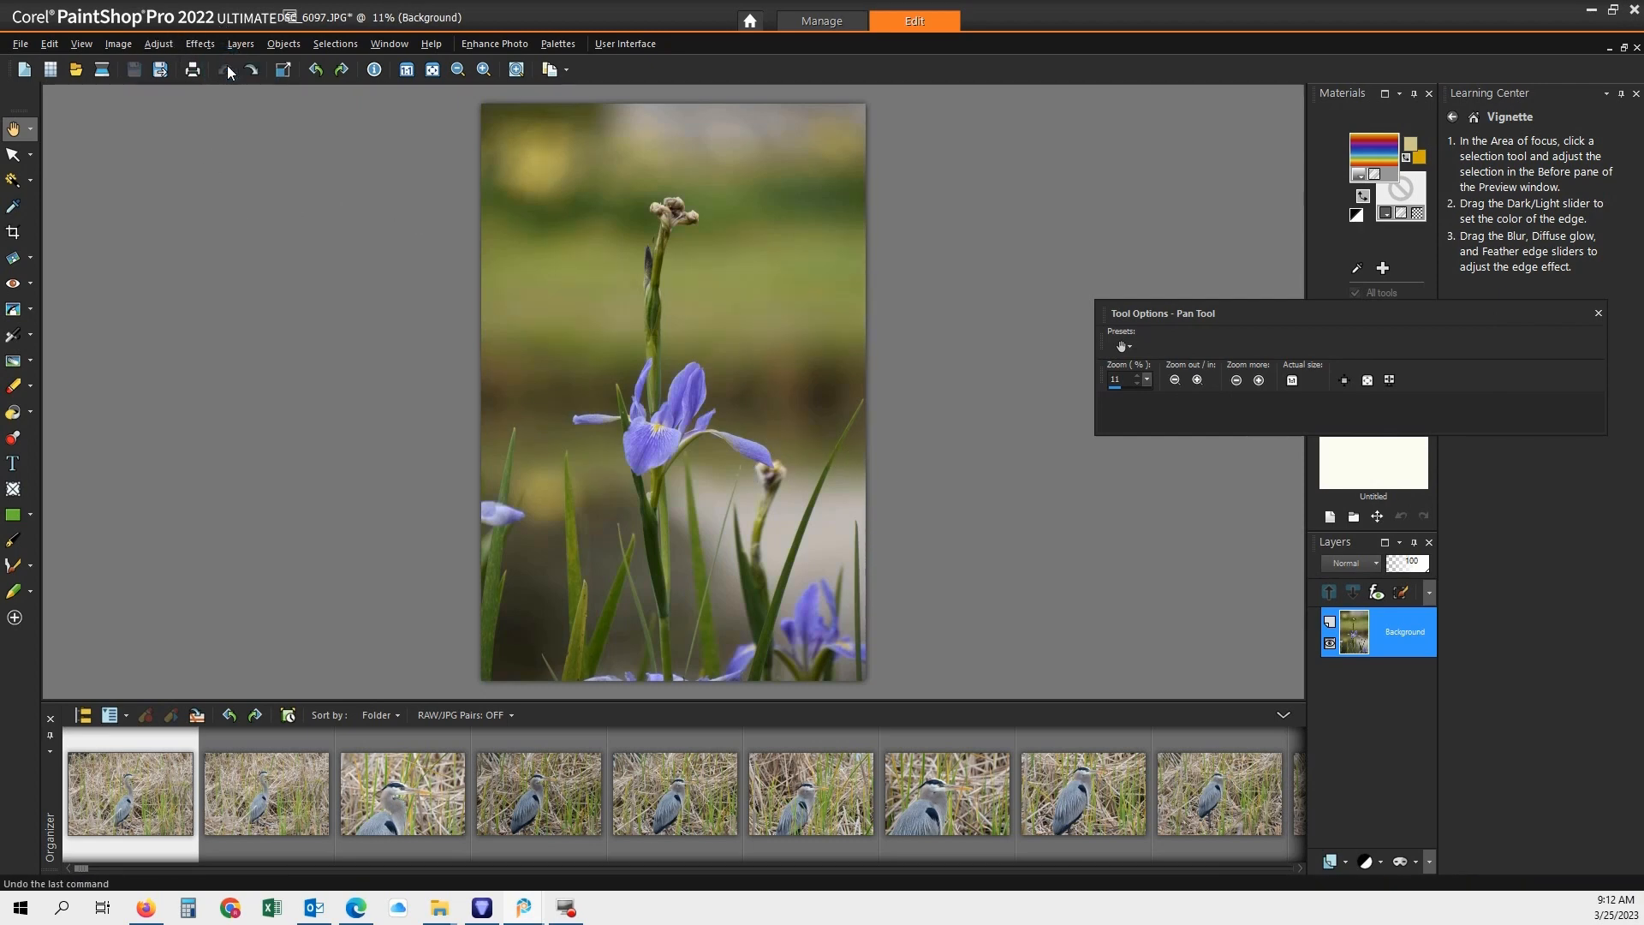
click(252, 69)
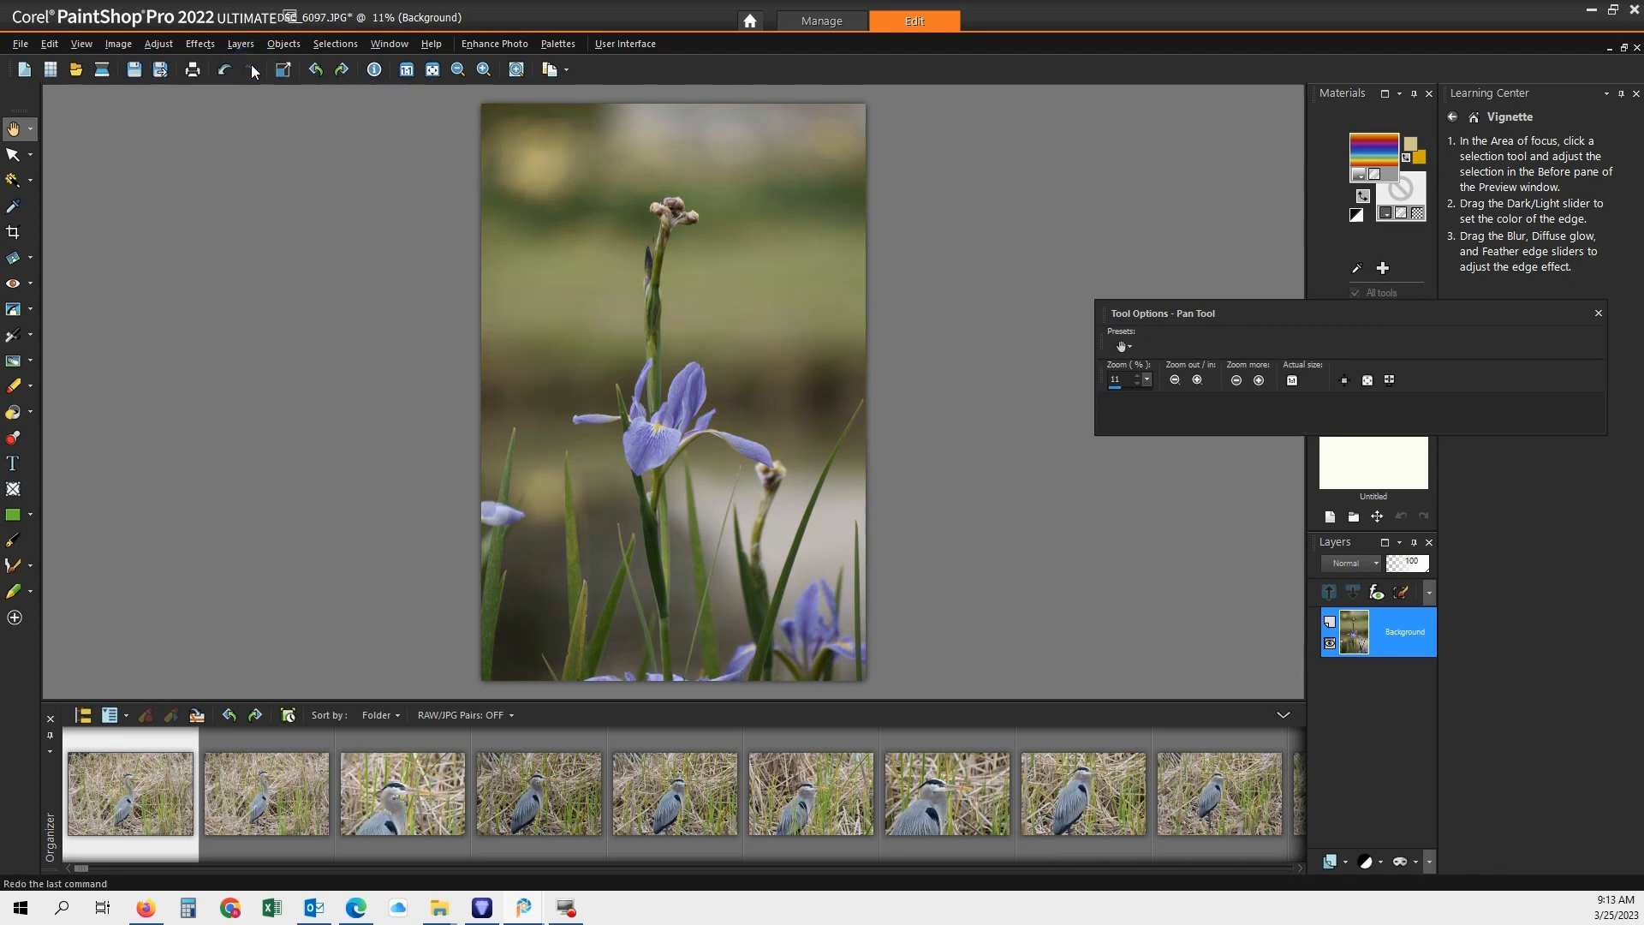
click(226, 70)
click(252, 70)
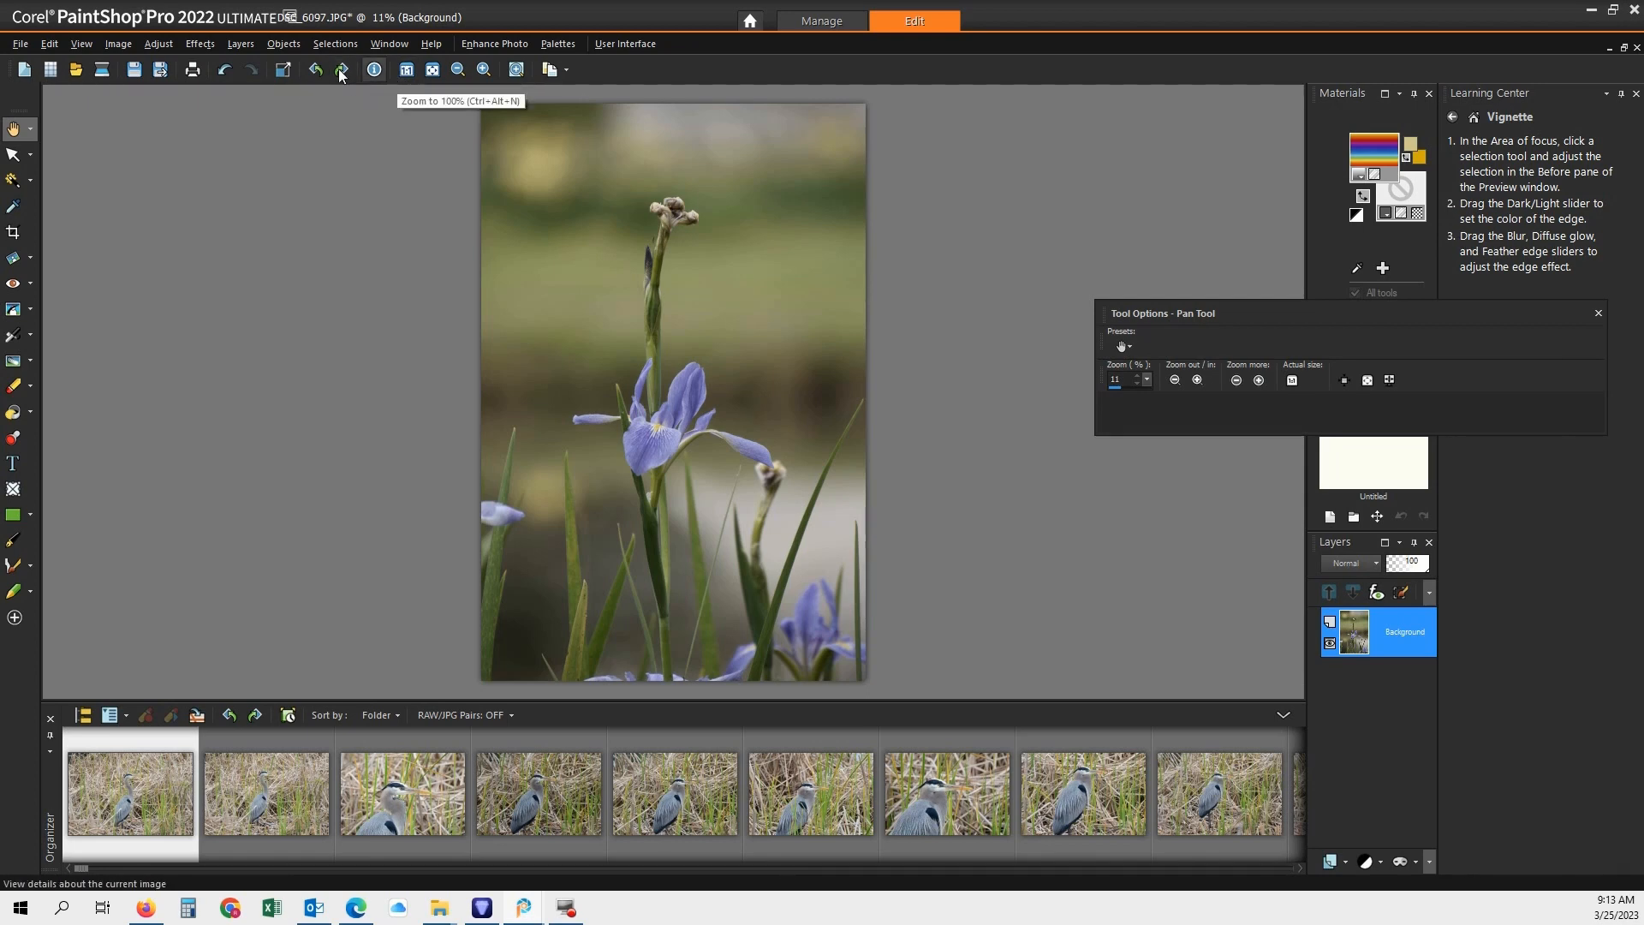
- Apply a rectangular Vignette to the iris photo, trying Dark/Light at 54 and settling on -37 with Feather edge 25
click(206, 44)
mouse_move(238, 97)
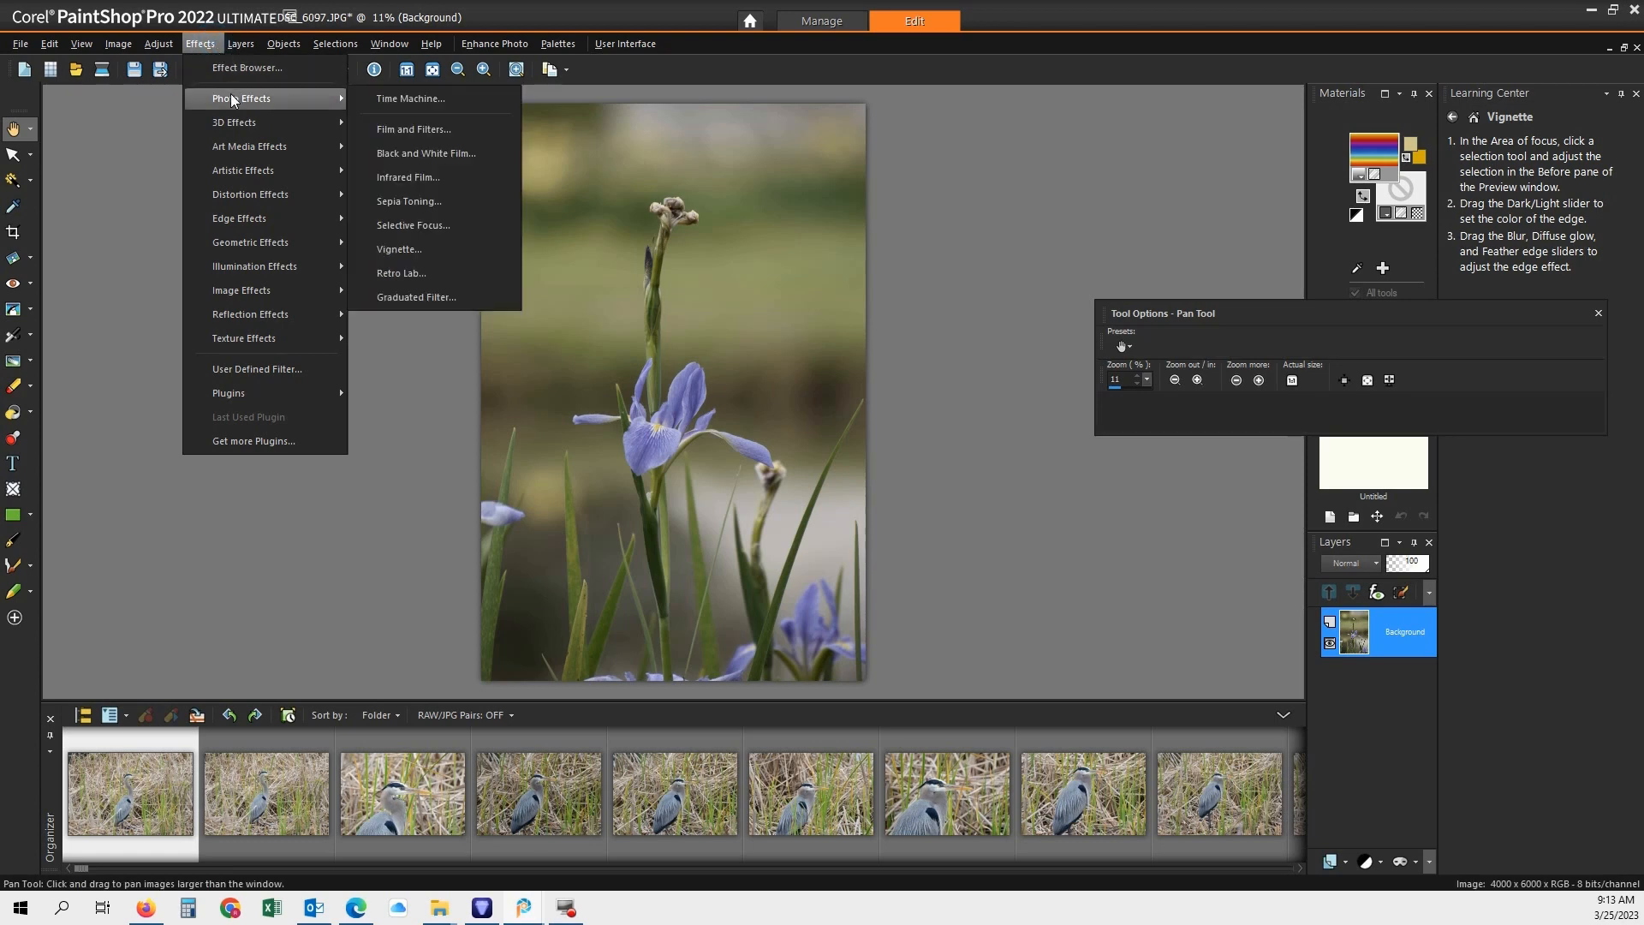
click(387, 250)
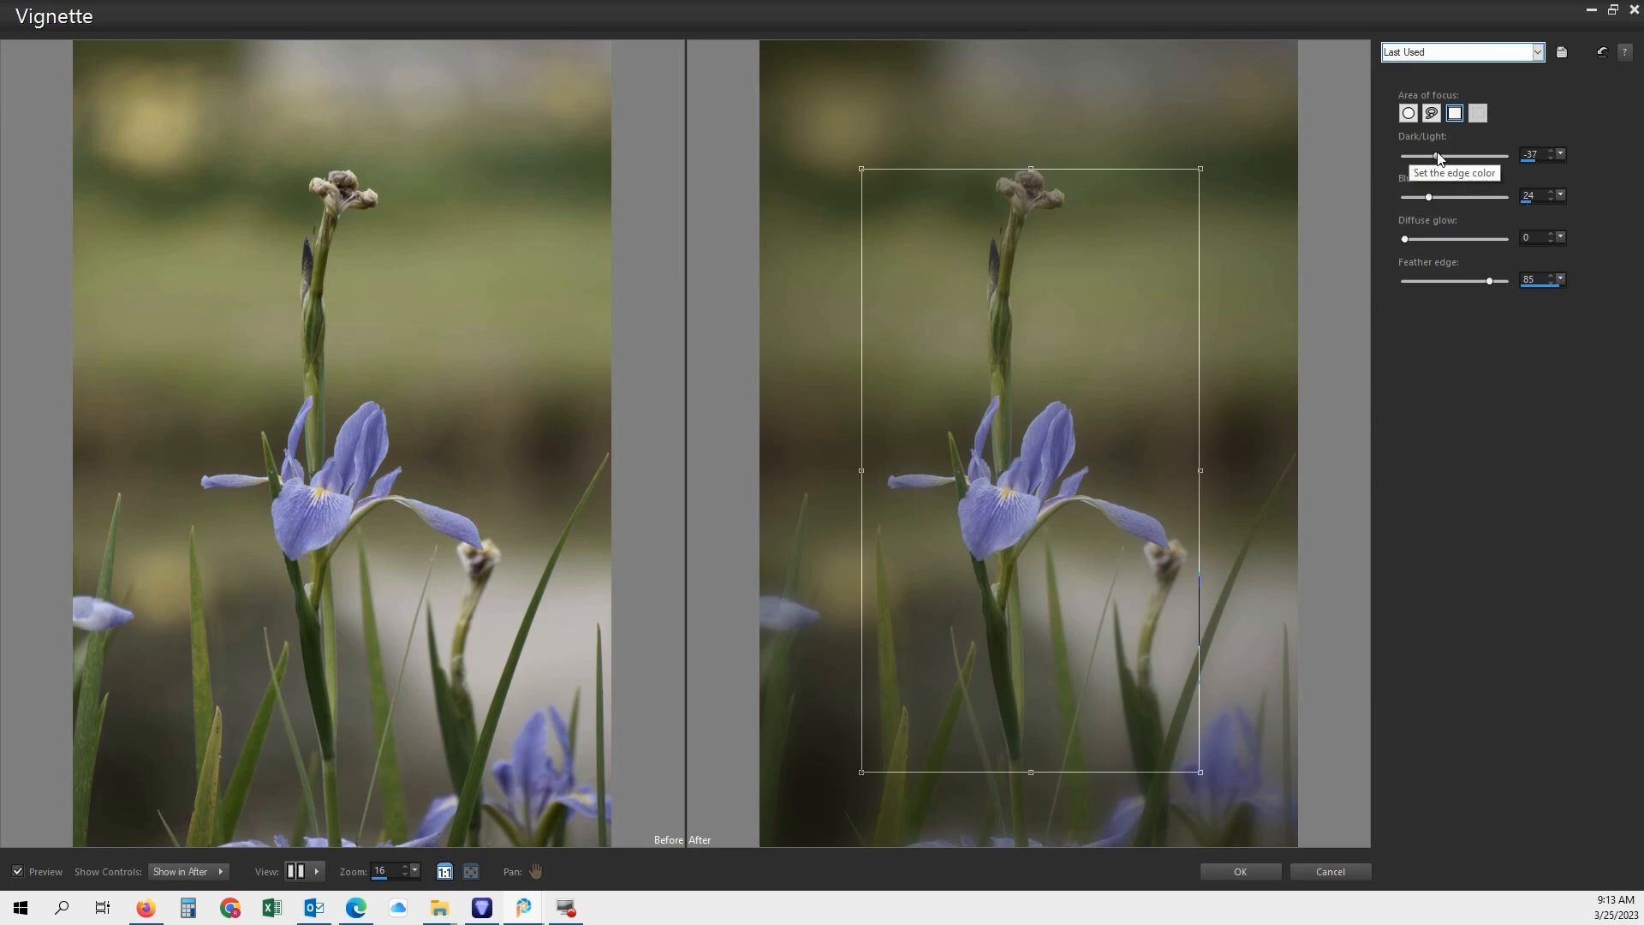
drag(1436, 156, 1422, 156)
drag(1423, 151, 1457, 150)
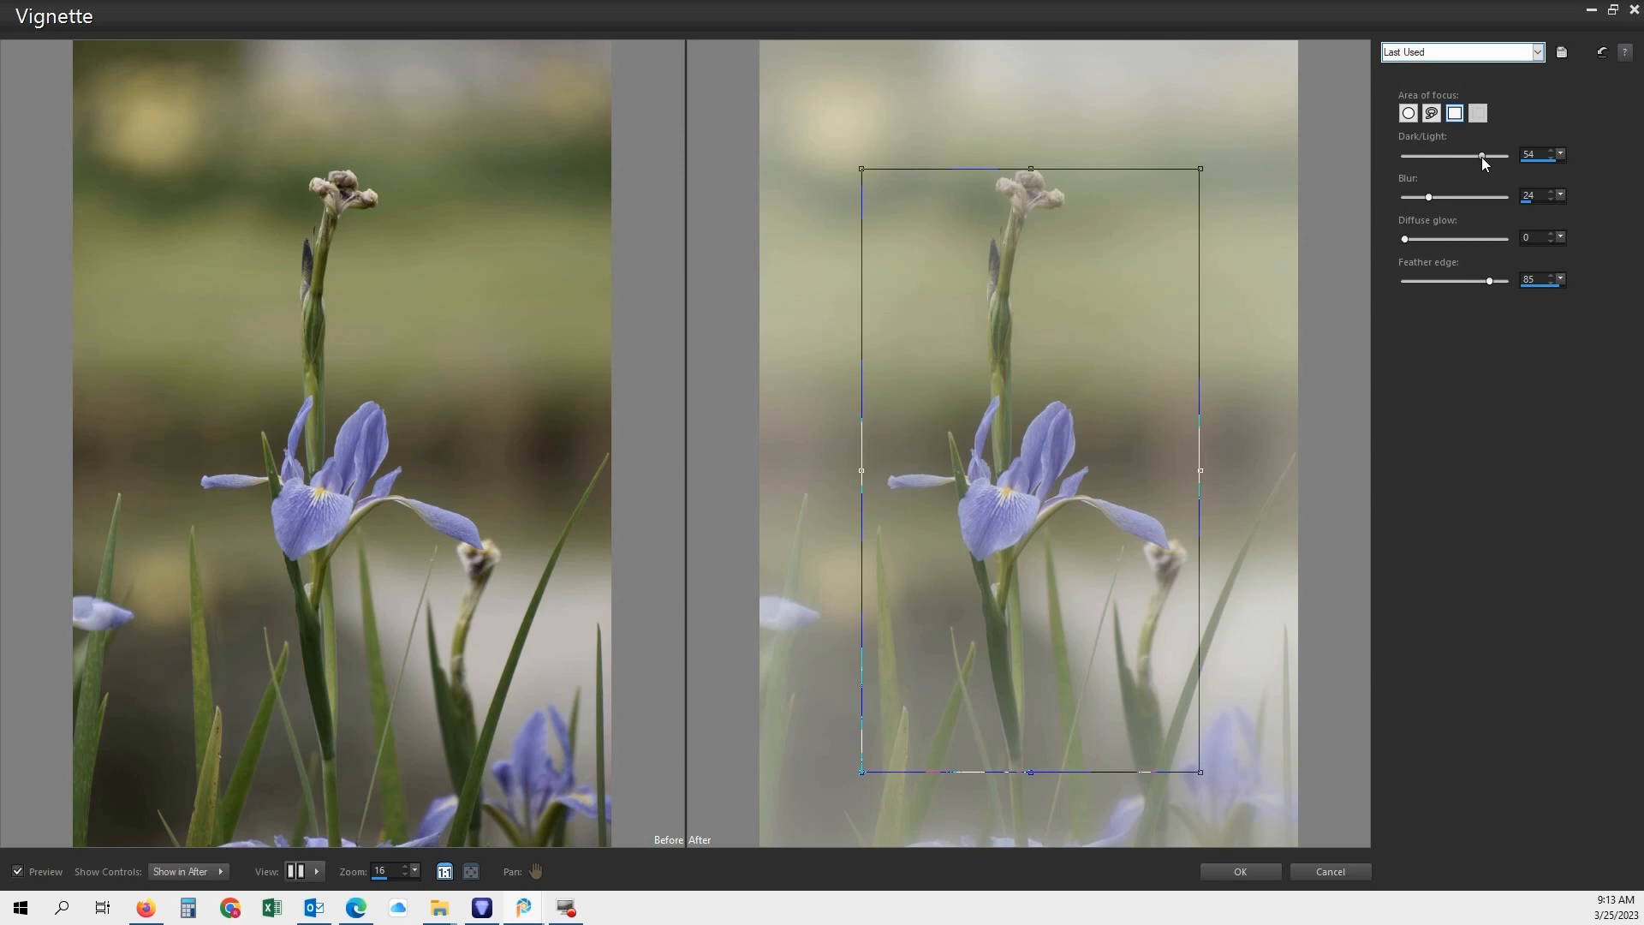
drag(1482, 157, 1436, 157)
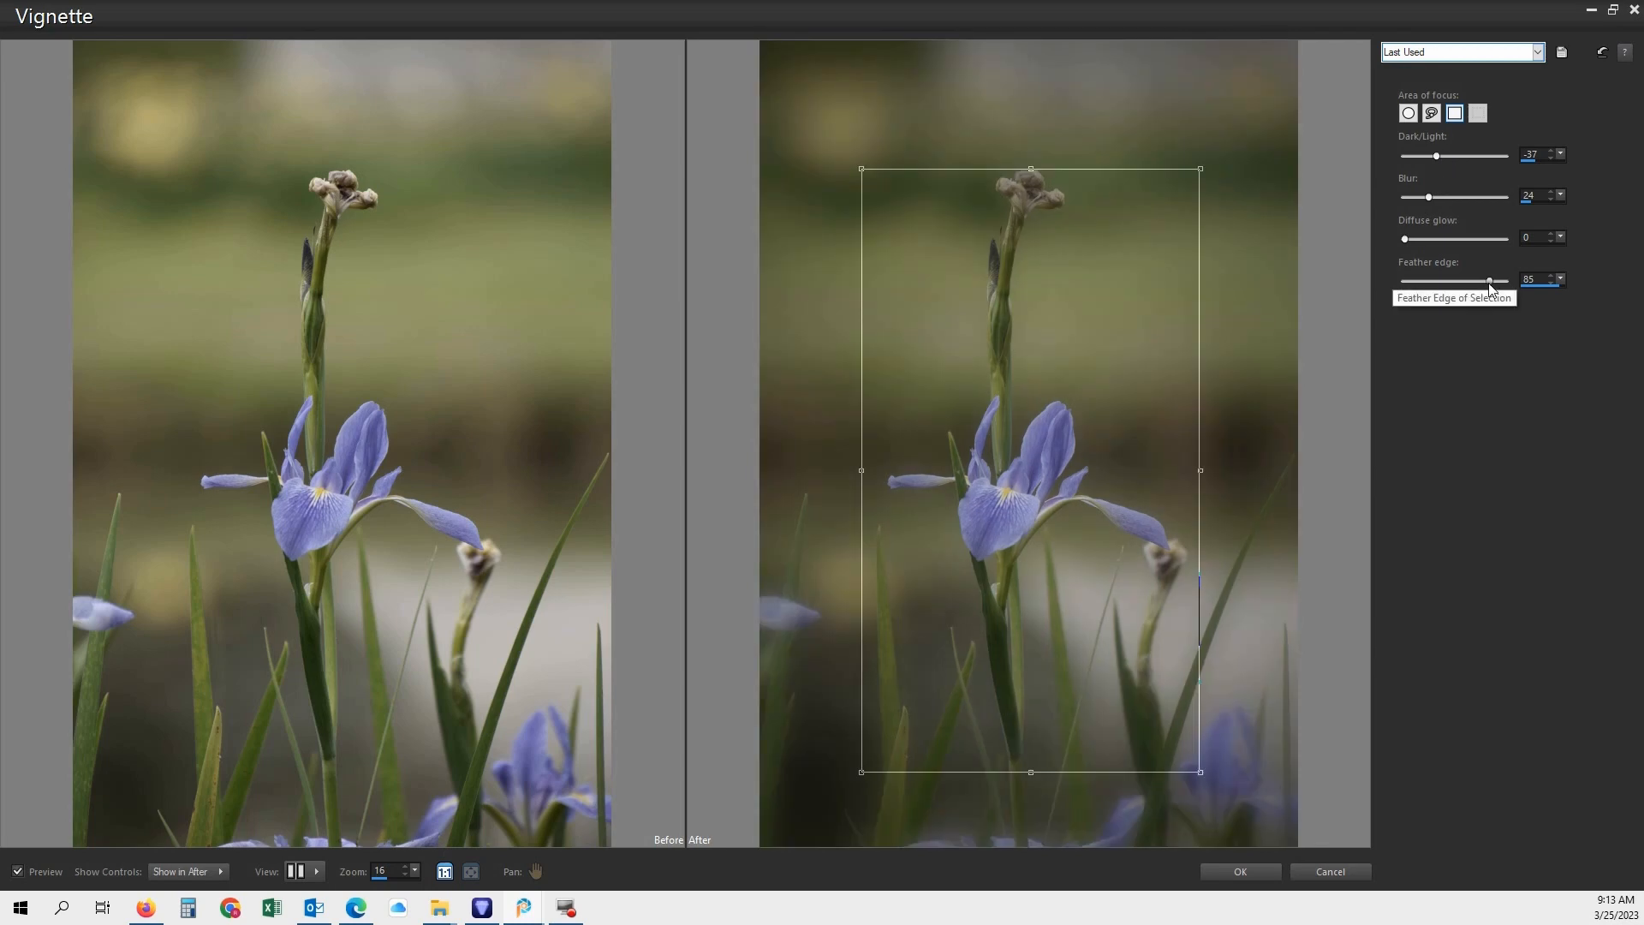
drag(1489, 282, 1428, 281)
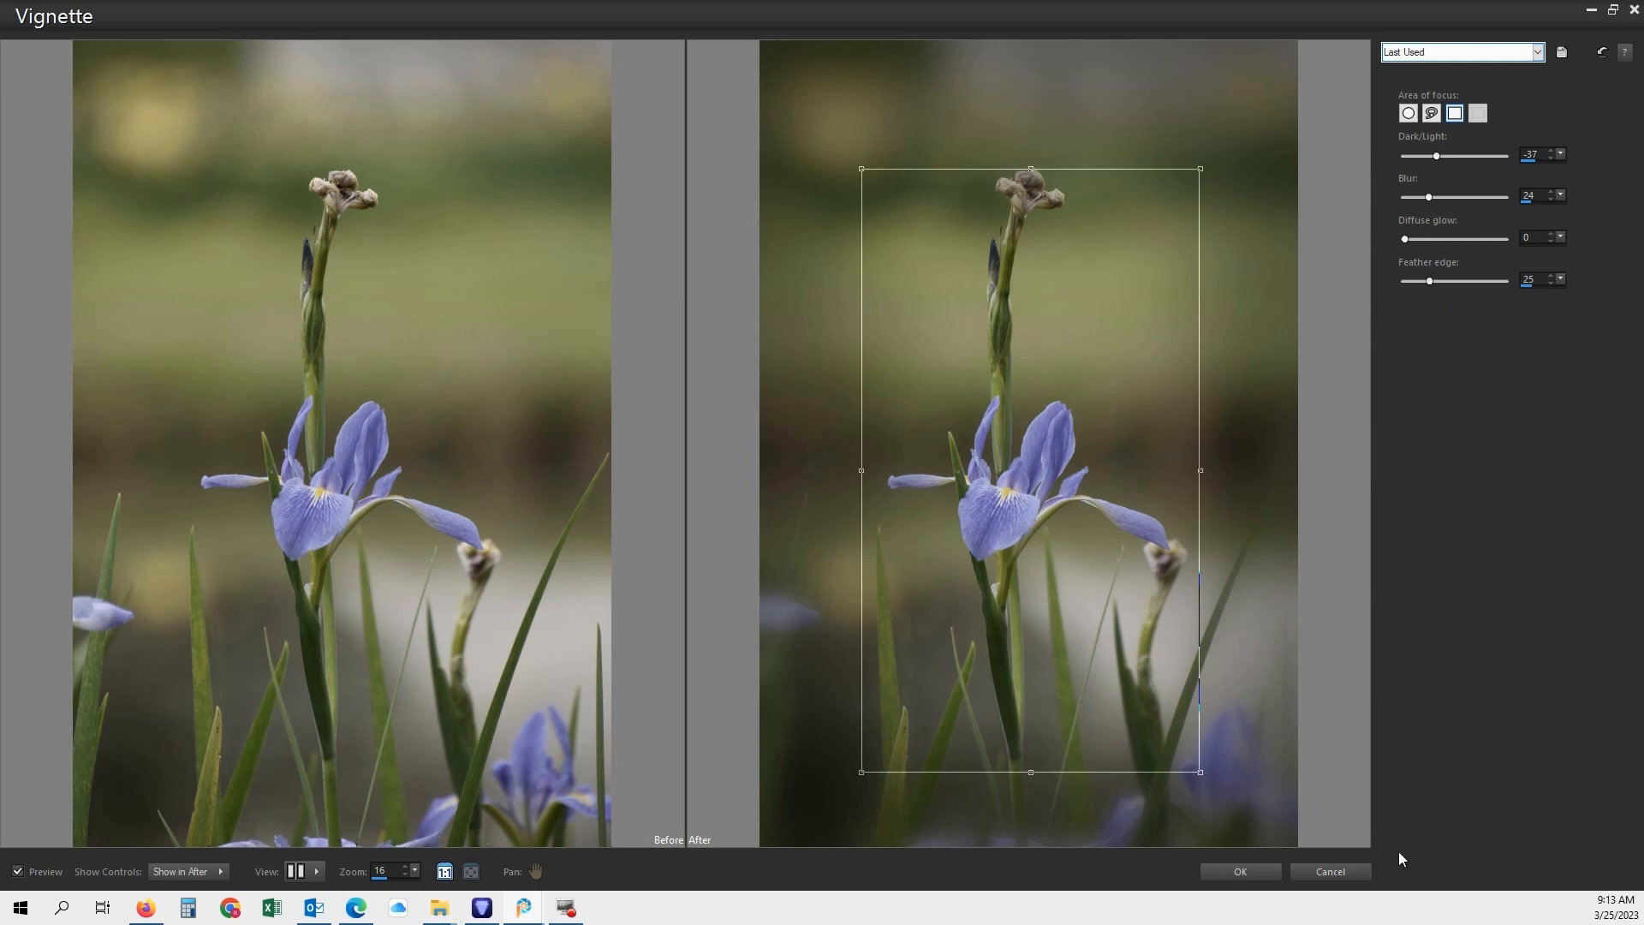
click(1239, 870)
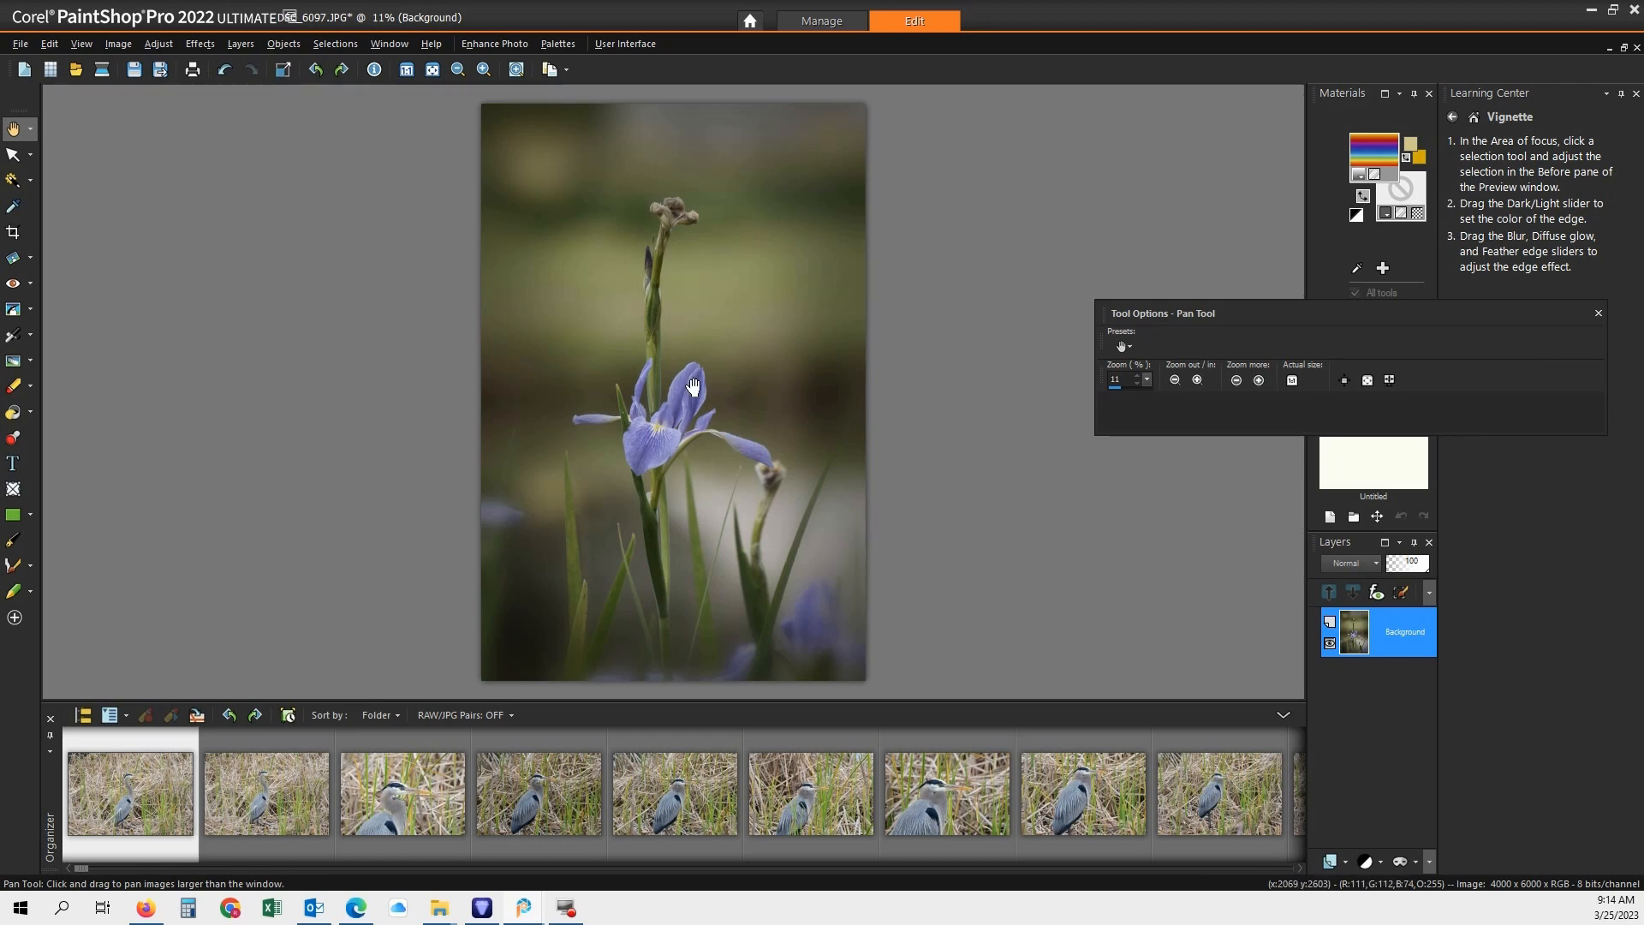
- Compare the iris photo with and without the vignette by undoing and redoing it twice
click(223, 73)
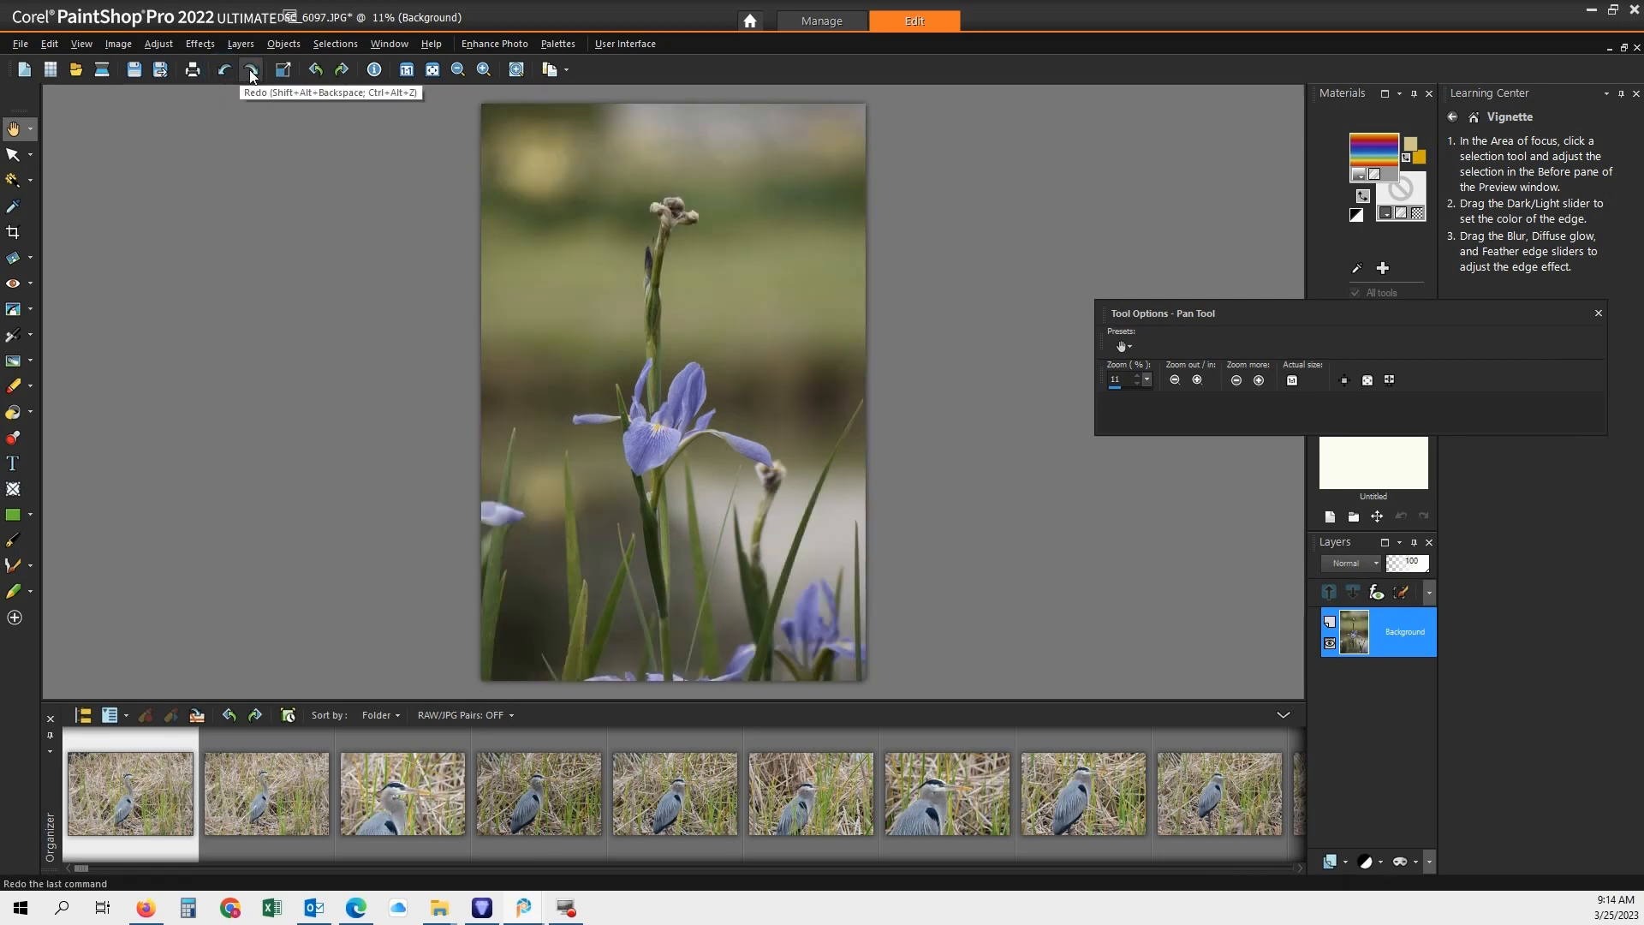
click(251, 71)
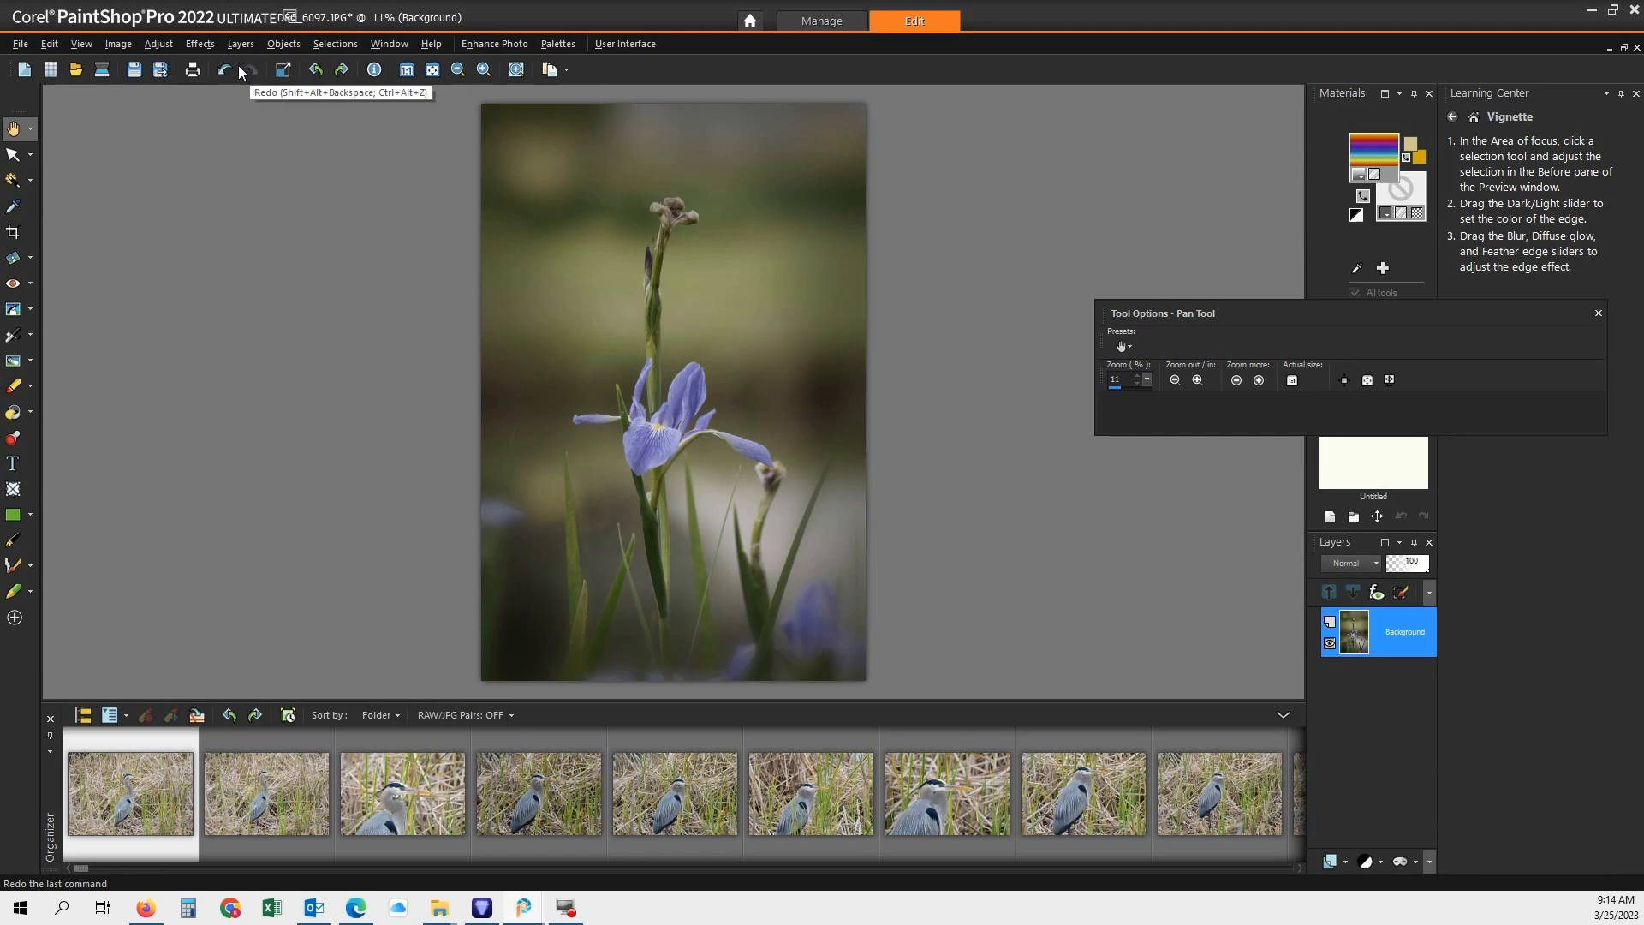
click(224, 70)
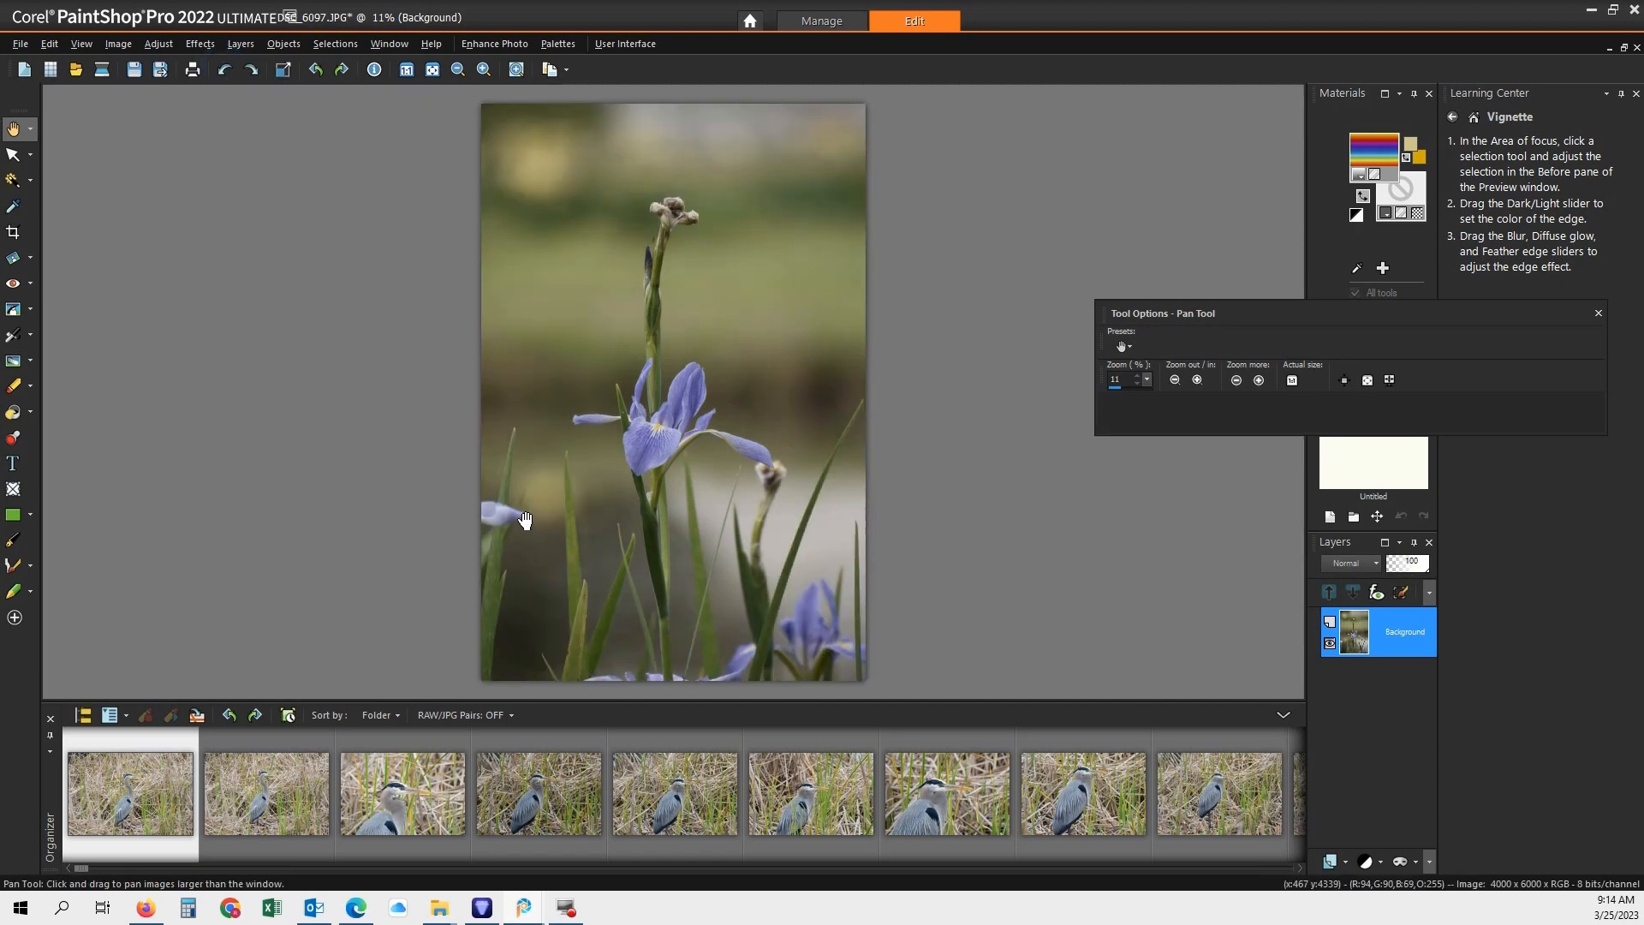
click(253, 69)
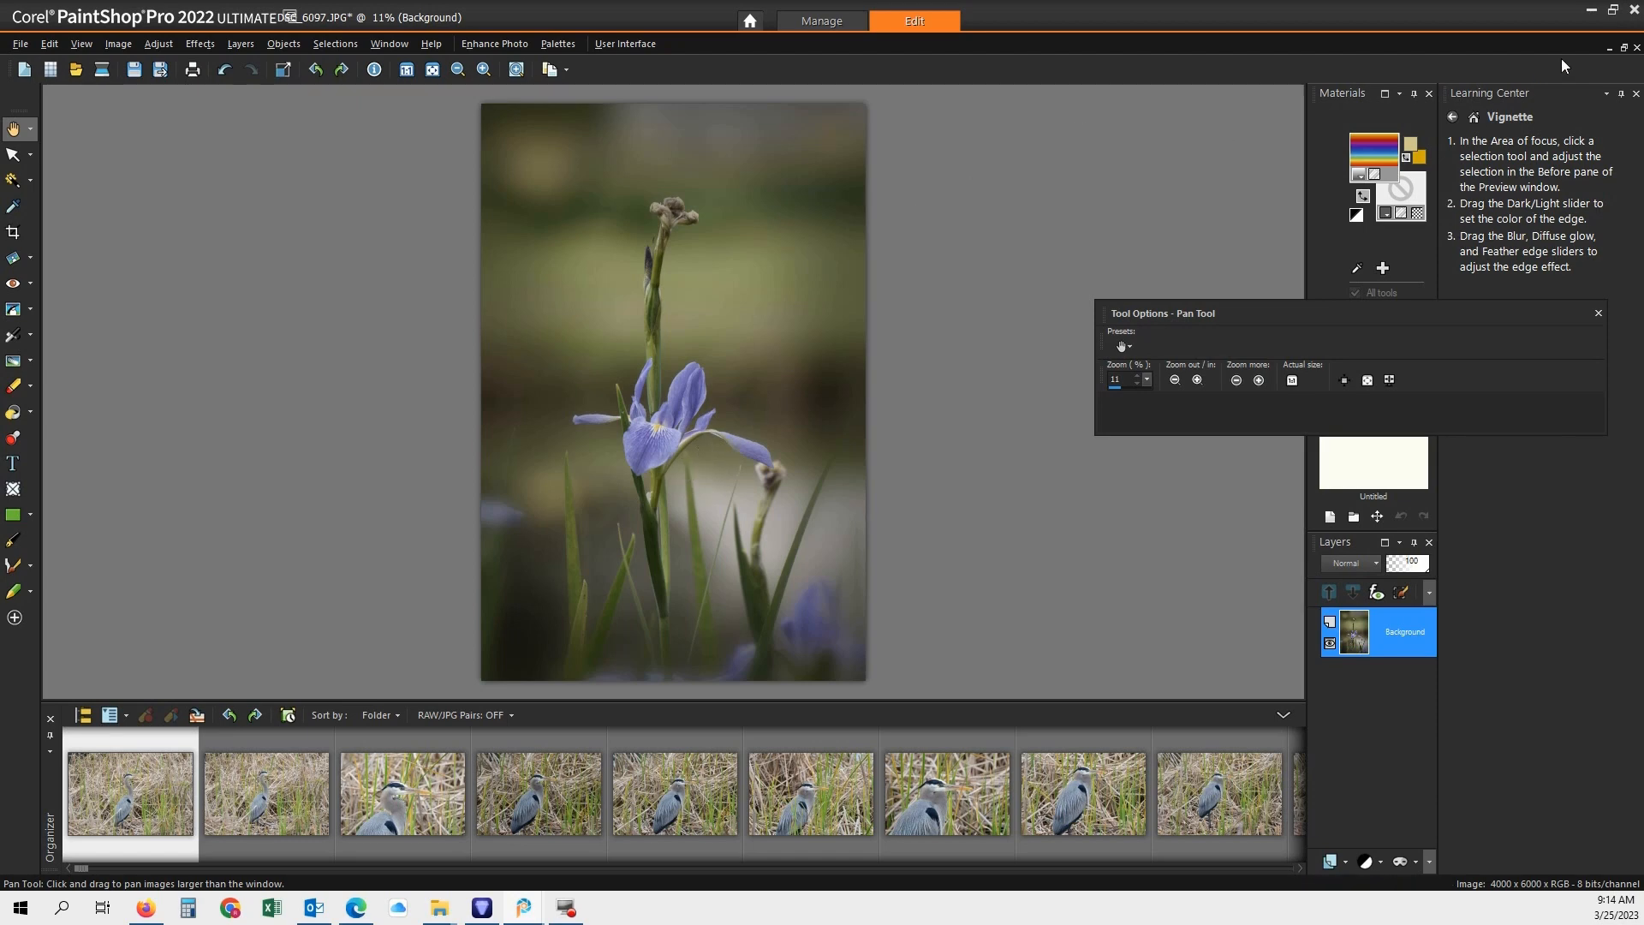
- Restore the iris photo's window and move it aside, and bring the pink lily photo forward and maximize it
click(1623, 49)
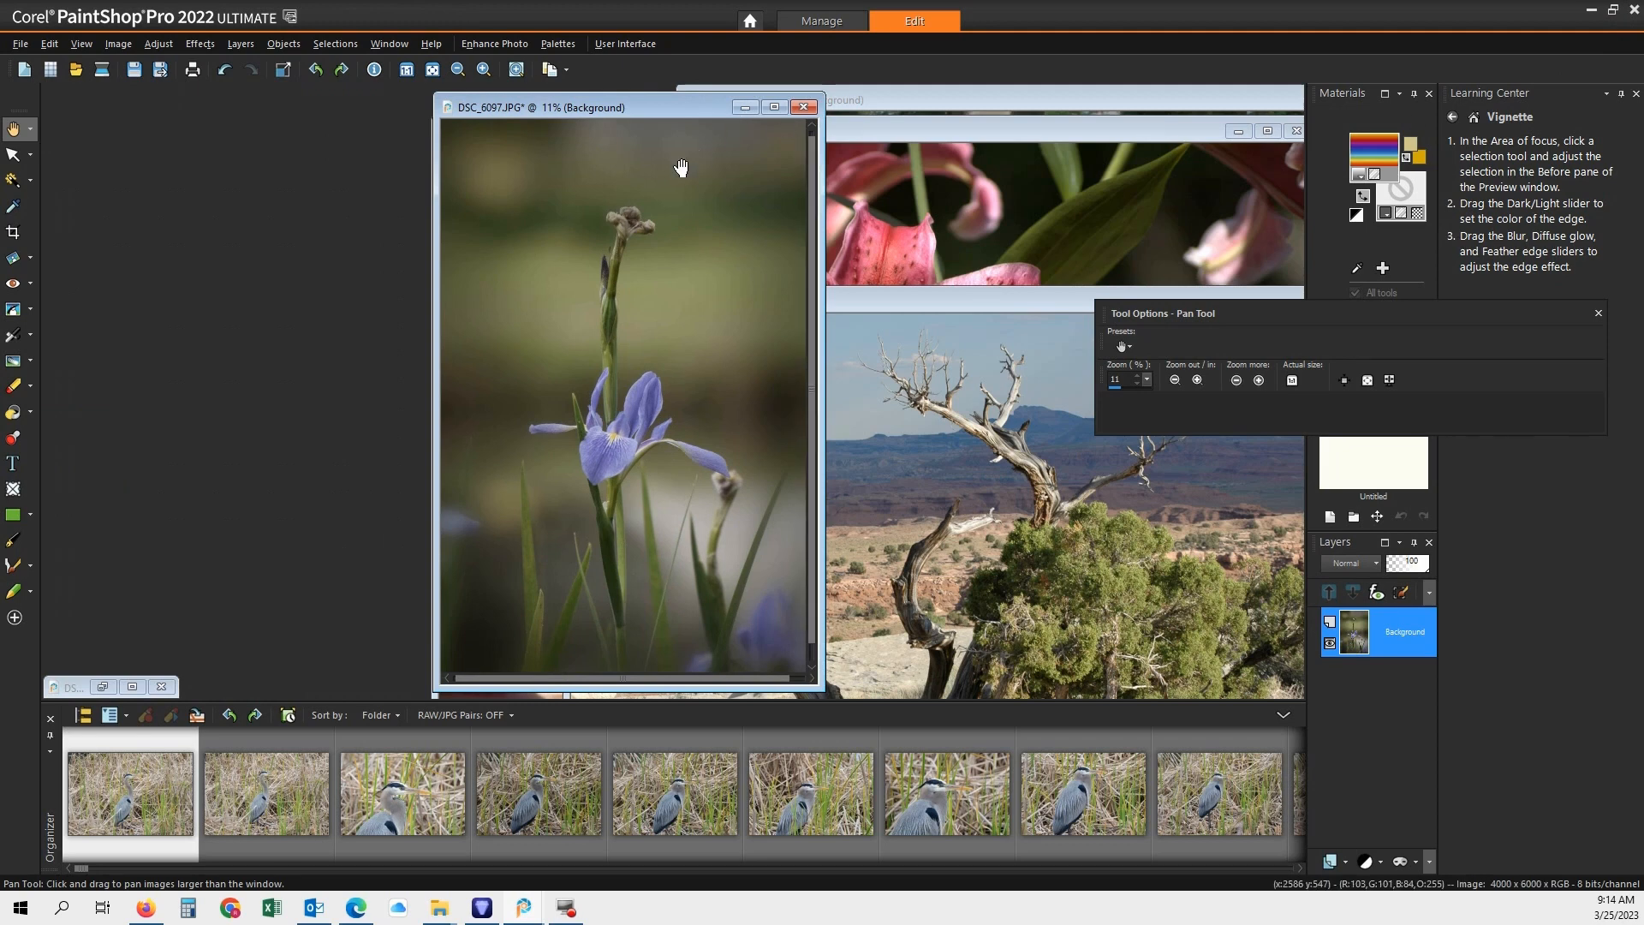
drag(683, 113, 342, 134)
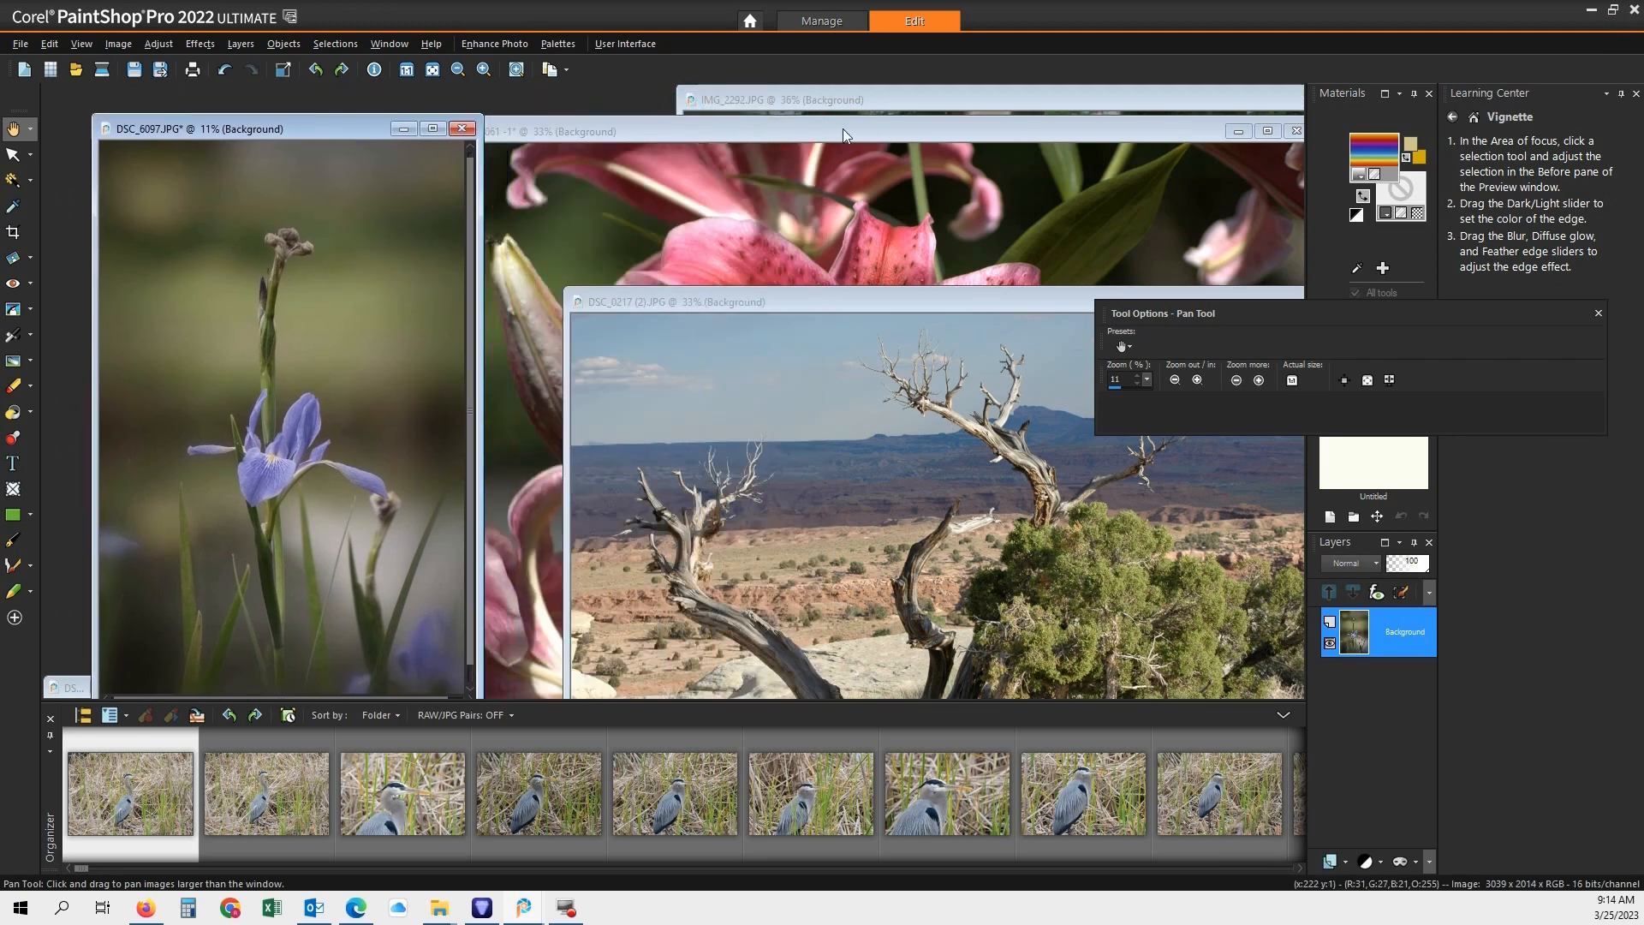
click(875, 125)
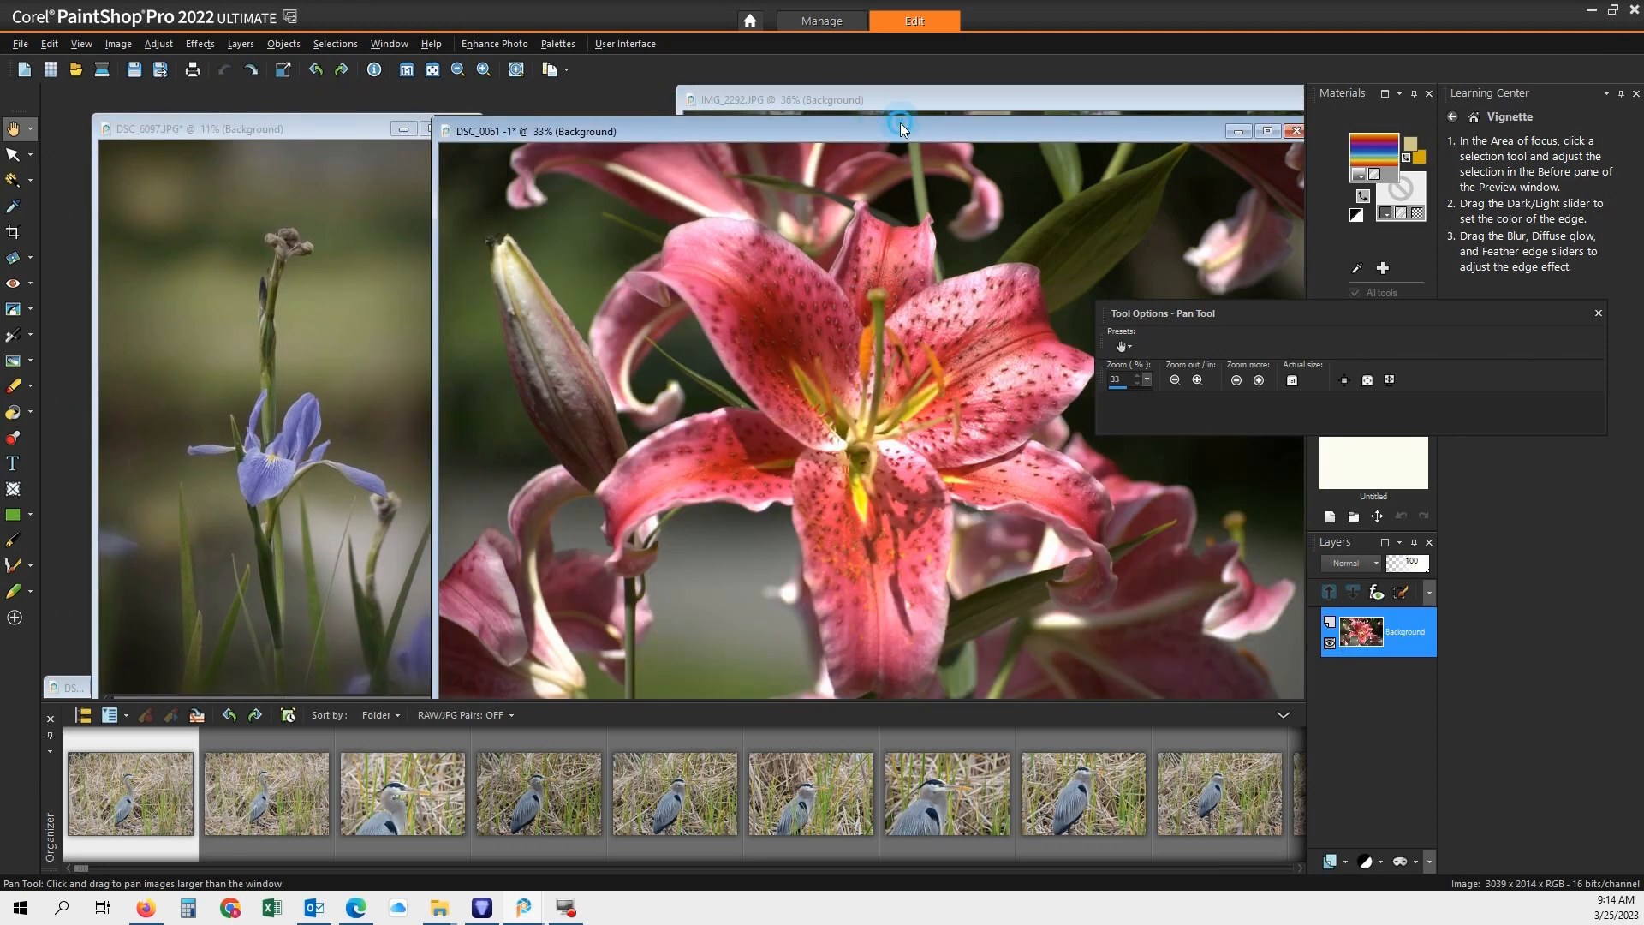
drag(900, 122, 672, 101)
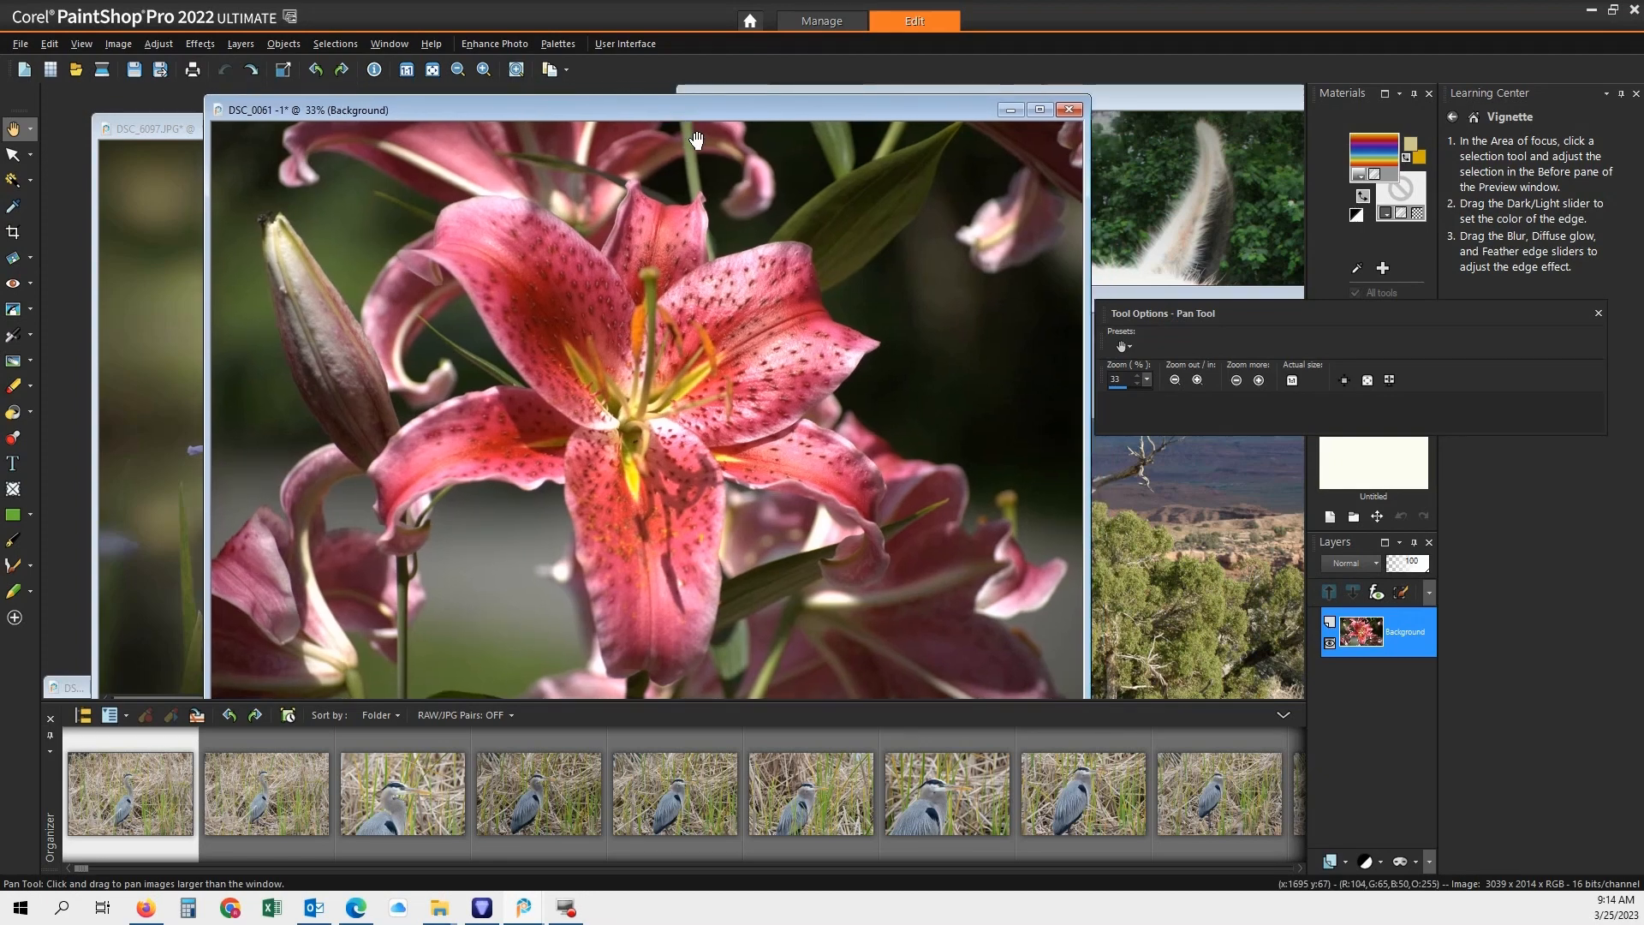
click(1043, 108)
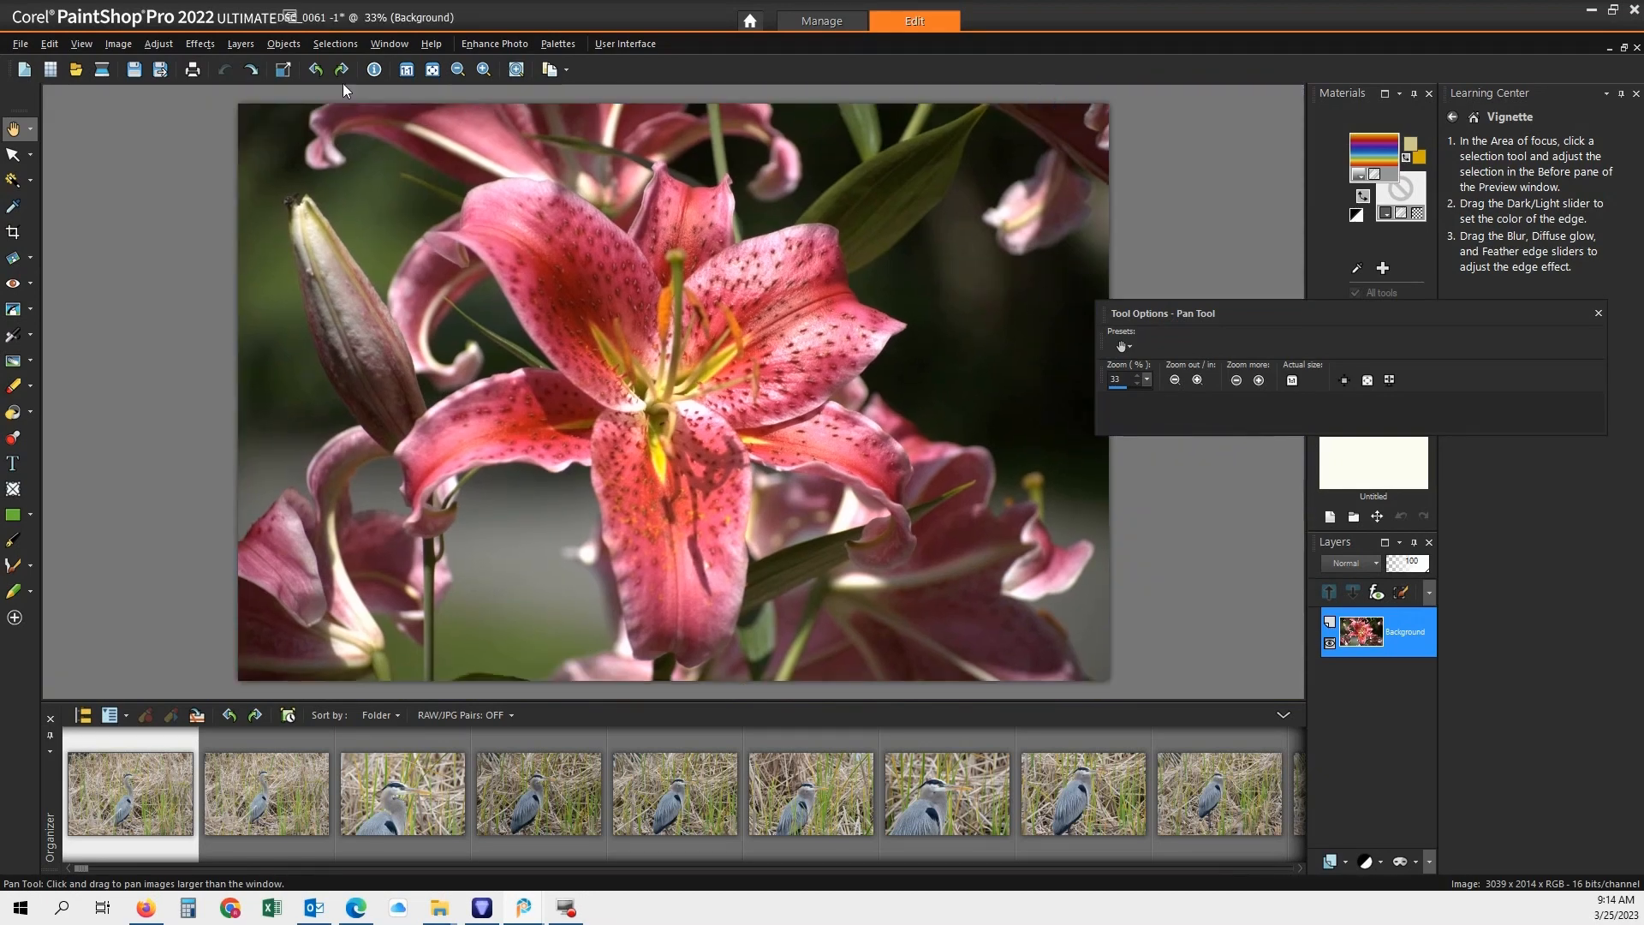
- Apply Local Tone Mapping to the lily photo with strength 4.0 and block size 35
click(517, 50)
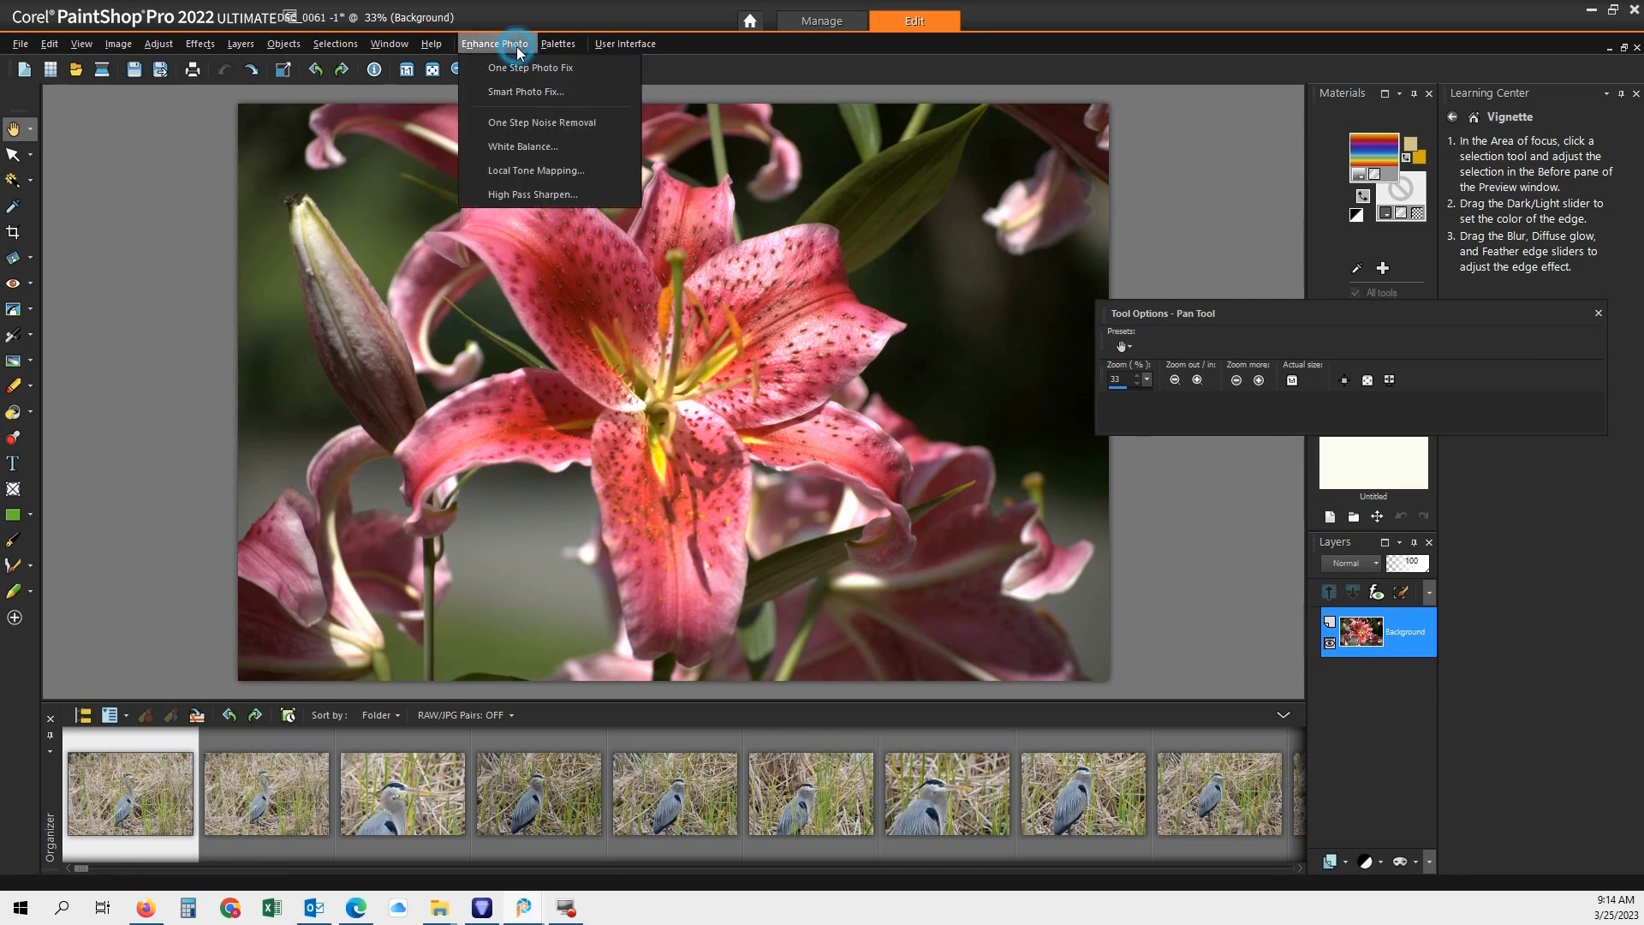
click(546, 173)
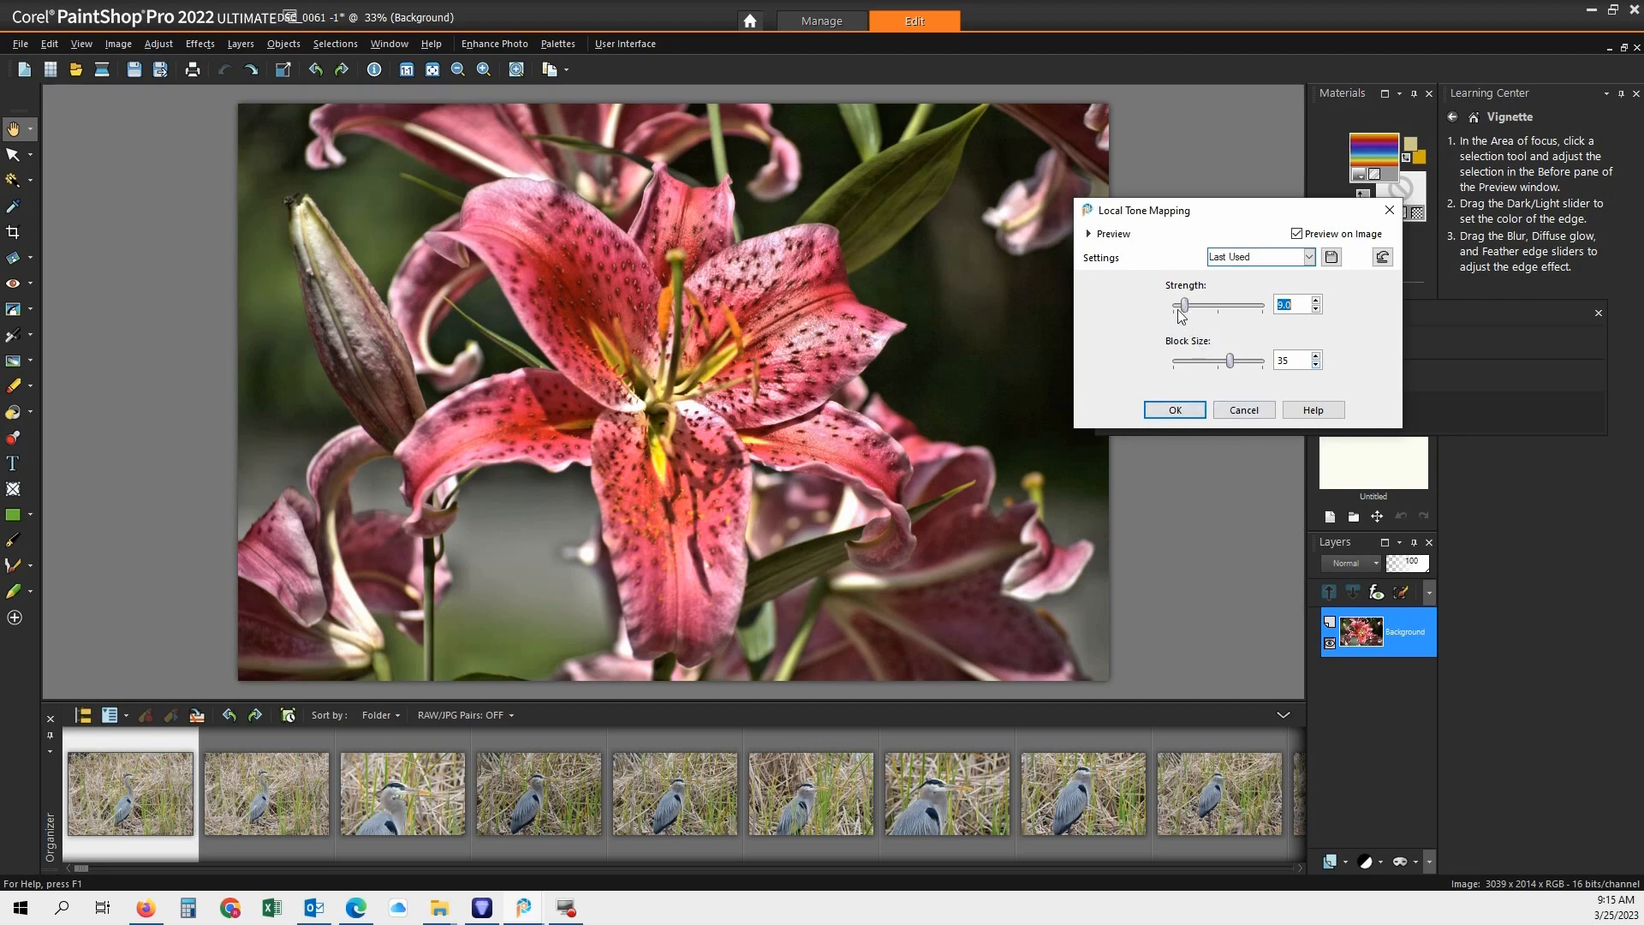
drag(1188, 304, 1182, 305)
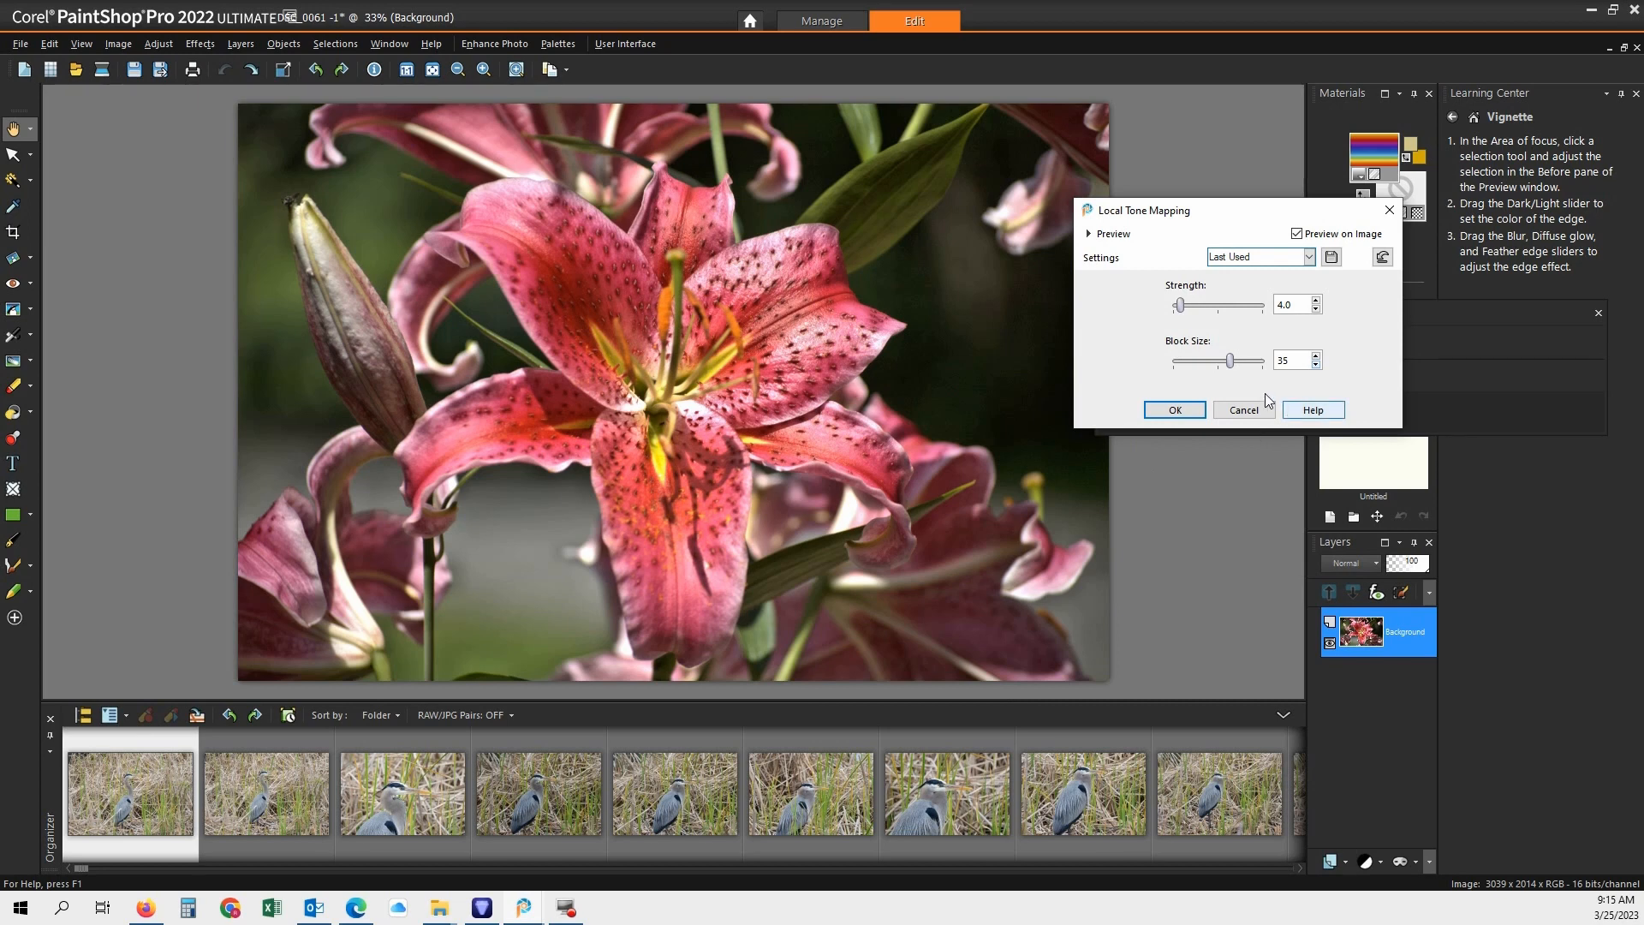
click(1160, 410)
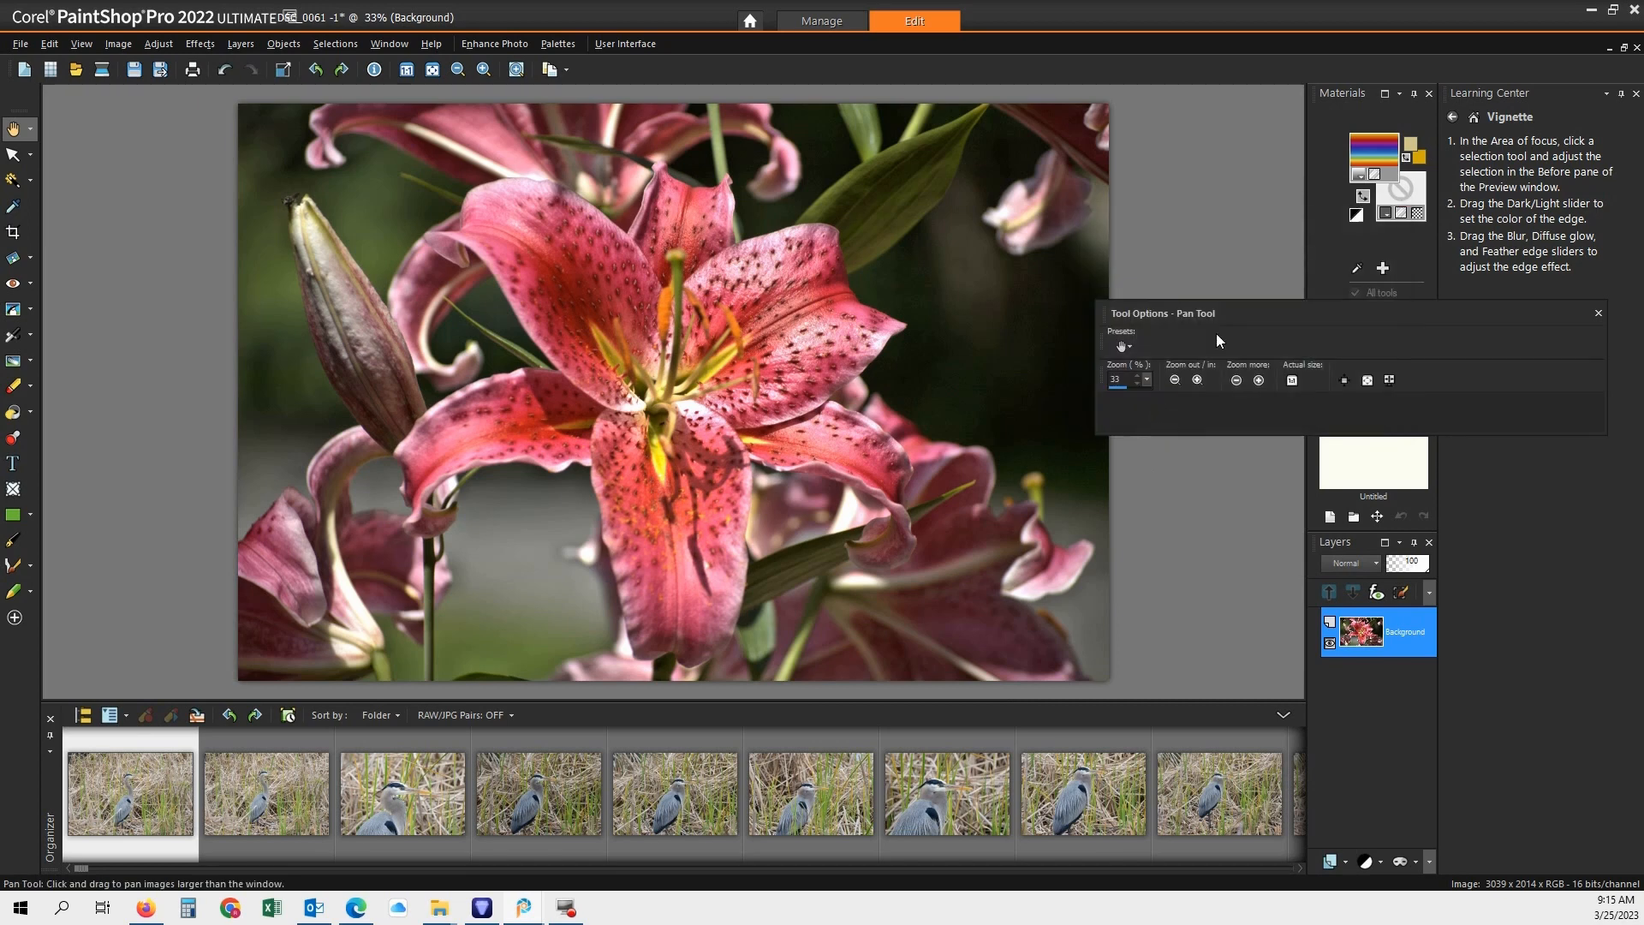
- Try Vibrancy at strength 24 on the lily photo and apply it at strength -6
click(163, 38)
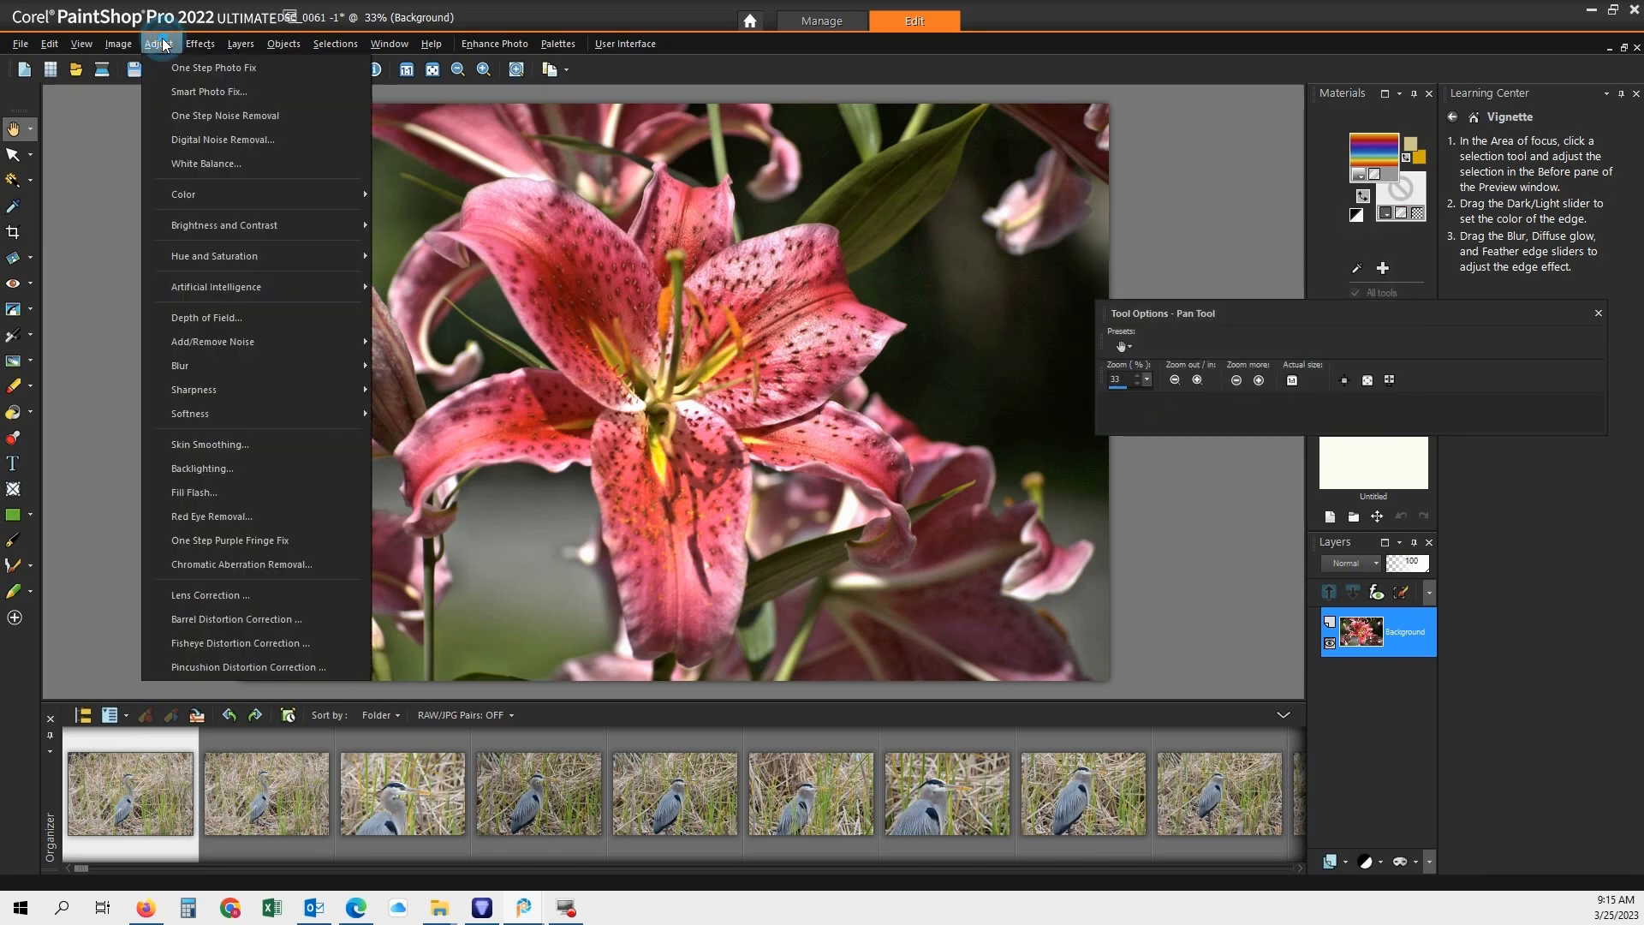
mouse_move(230, 257)
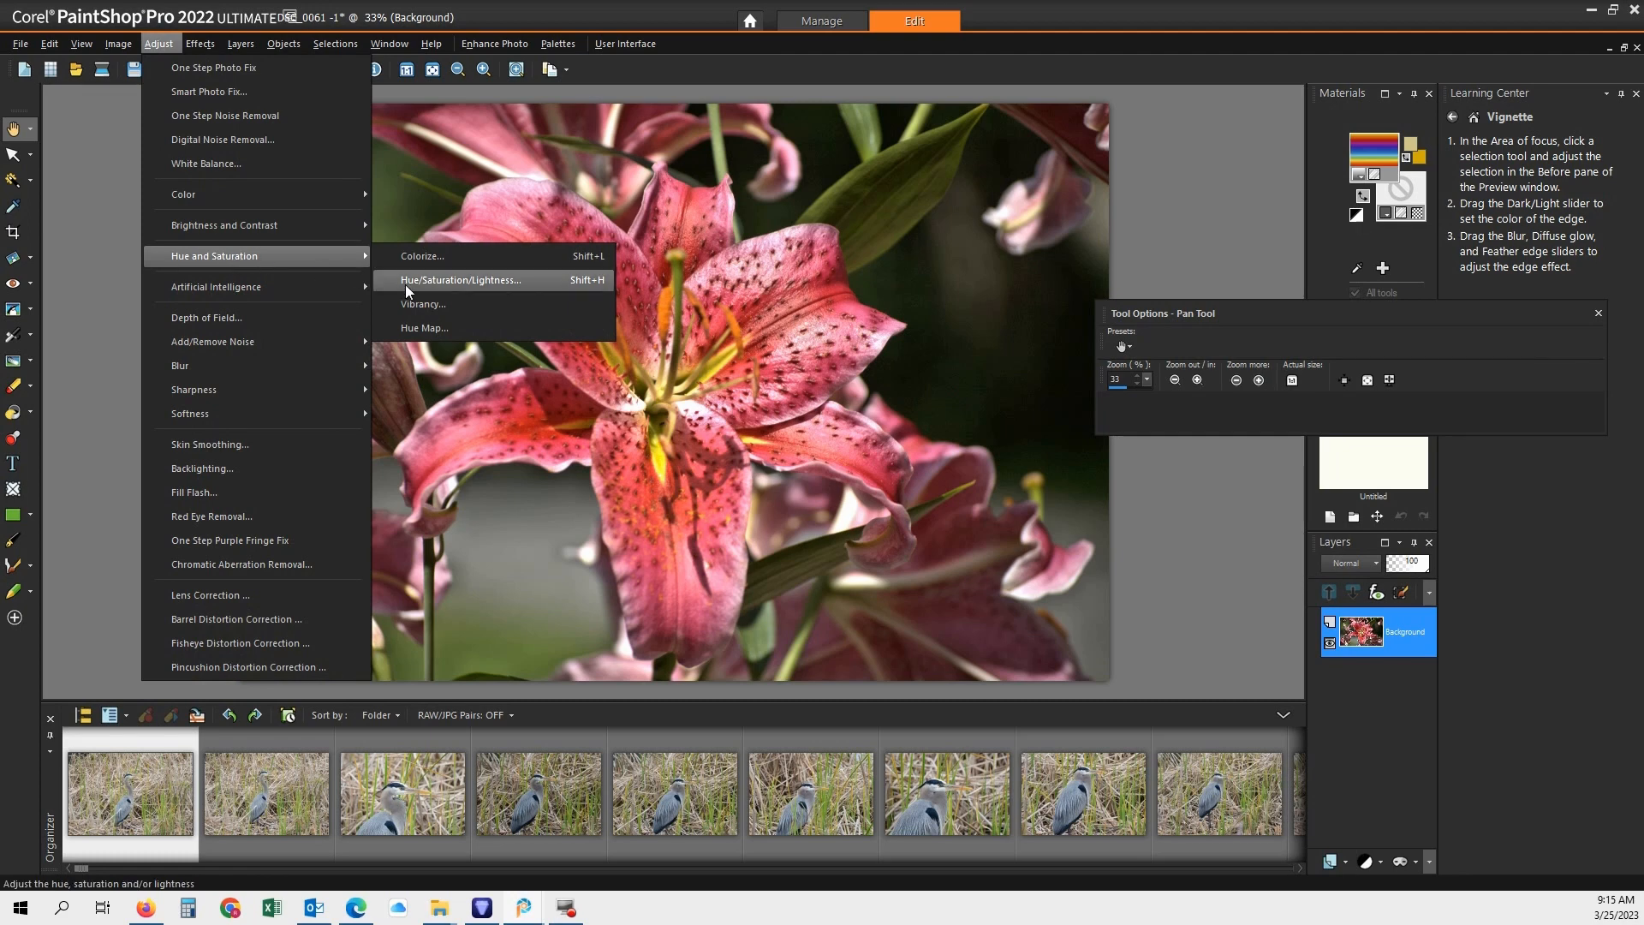
click(421, 304)
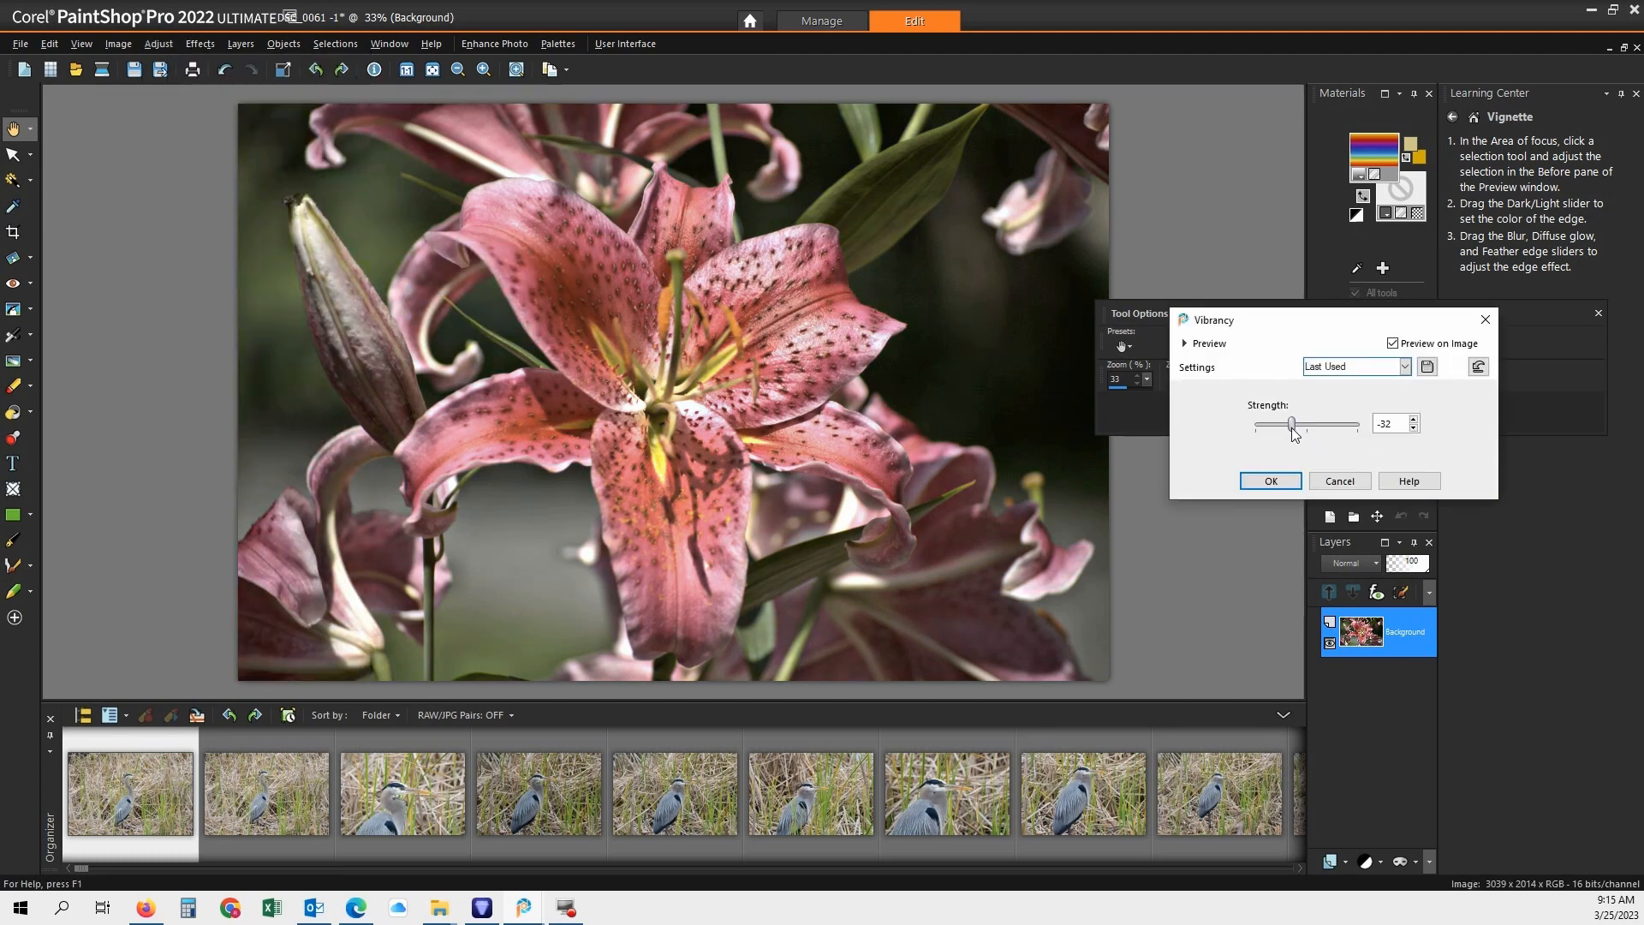
drag(1293, 433, 1318, 442)
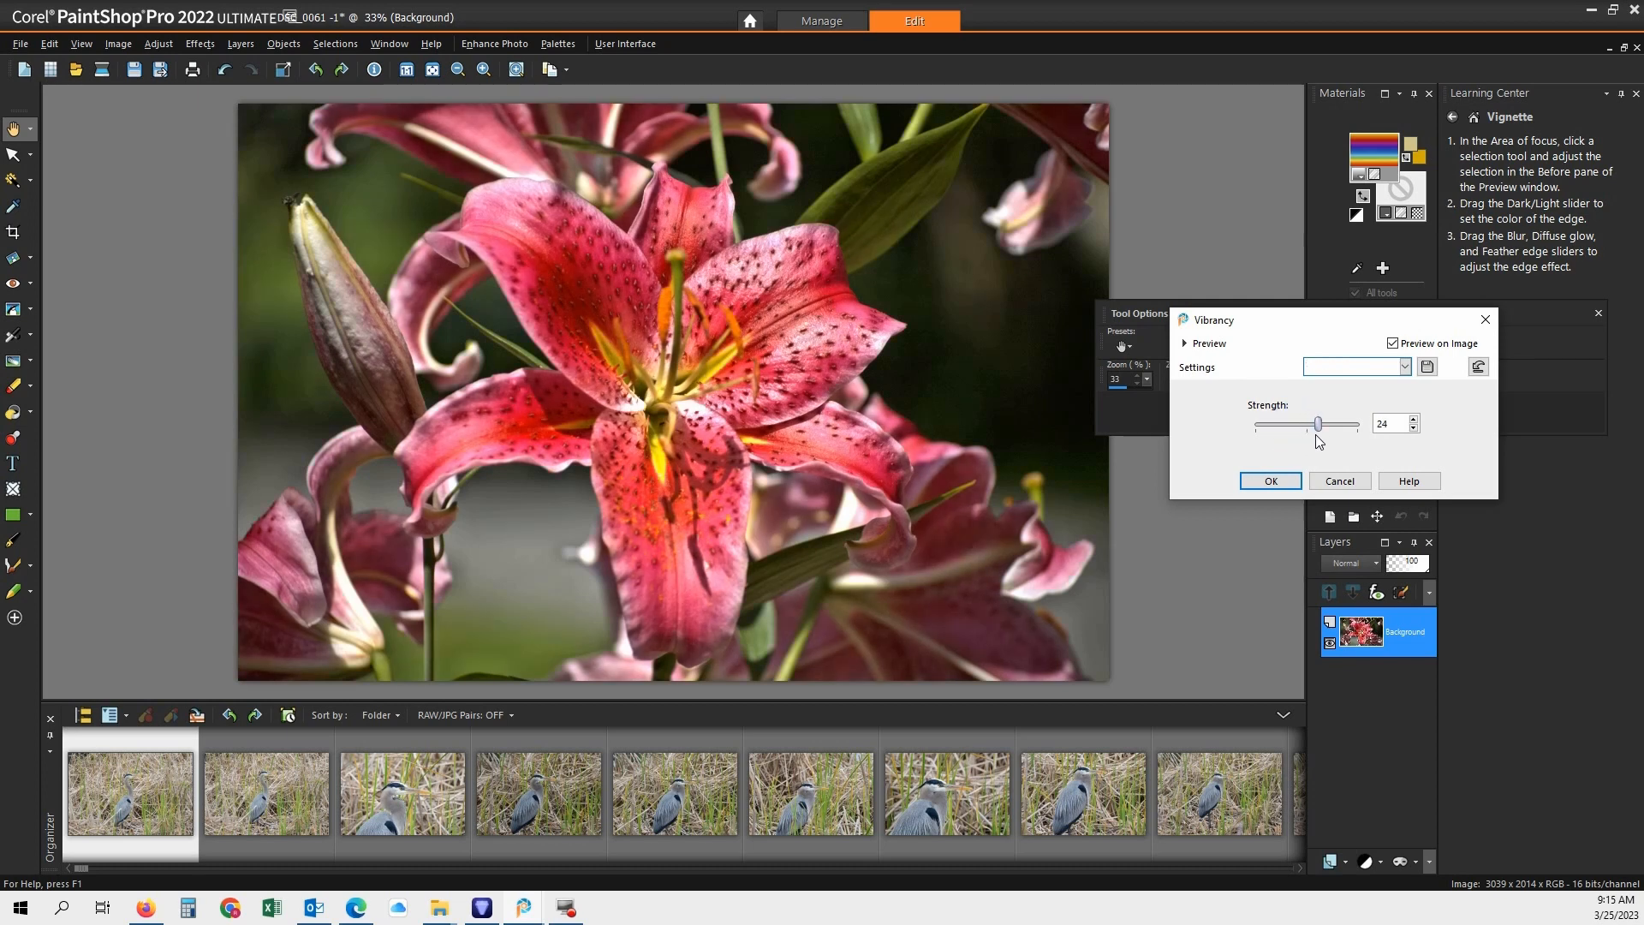
drag(1323, 425, 1308, 430)
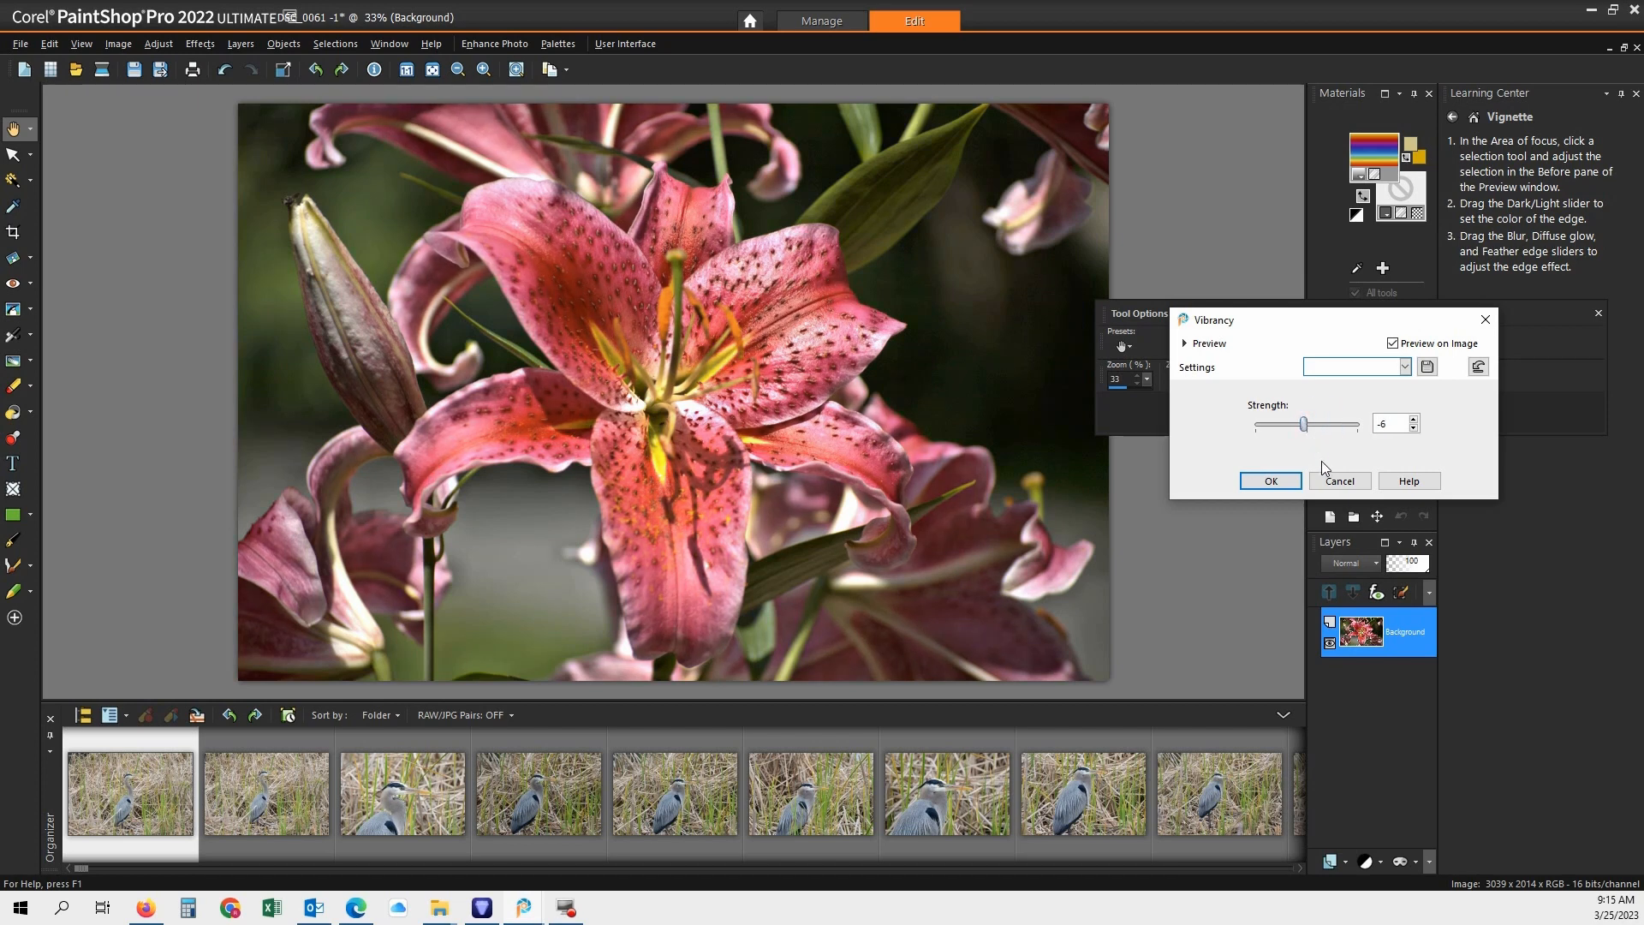
click(1271, 480)
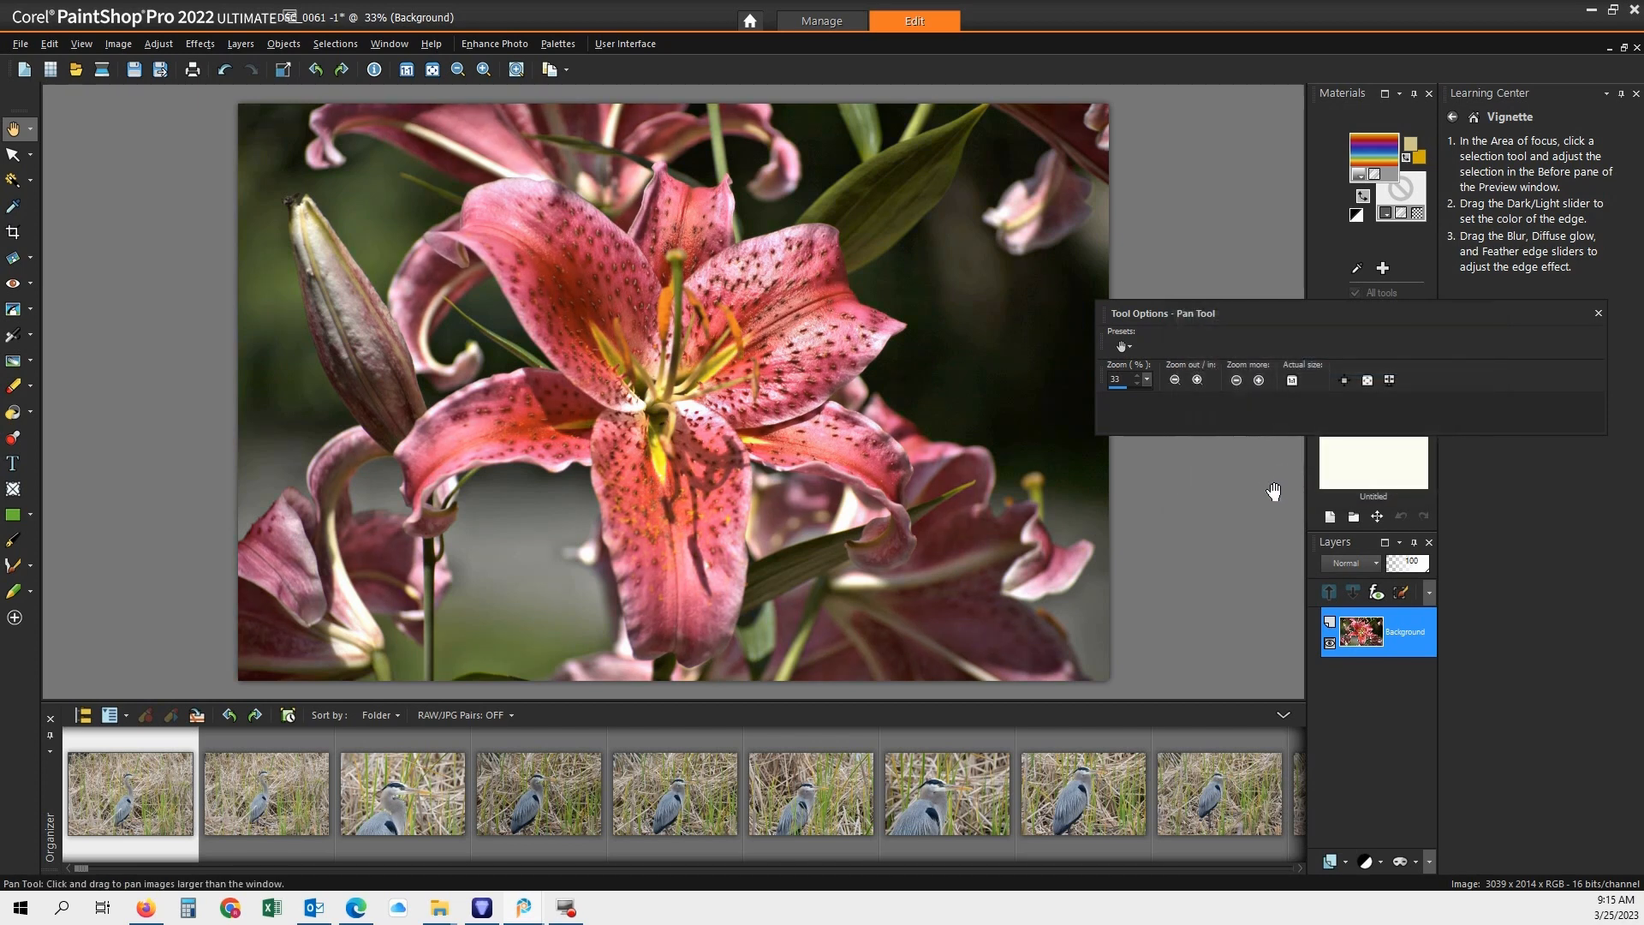
- Apply a Vignette to the lily photo with Dark/Light -37, Blur 24 and Feather edge 25, enlarging the rectangular focus area around the whole flower
click(214, 43)
mouse_move(241, 95)
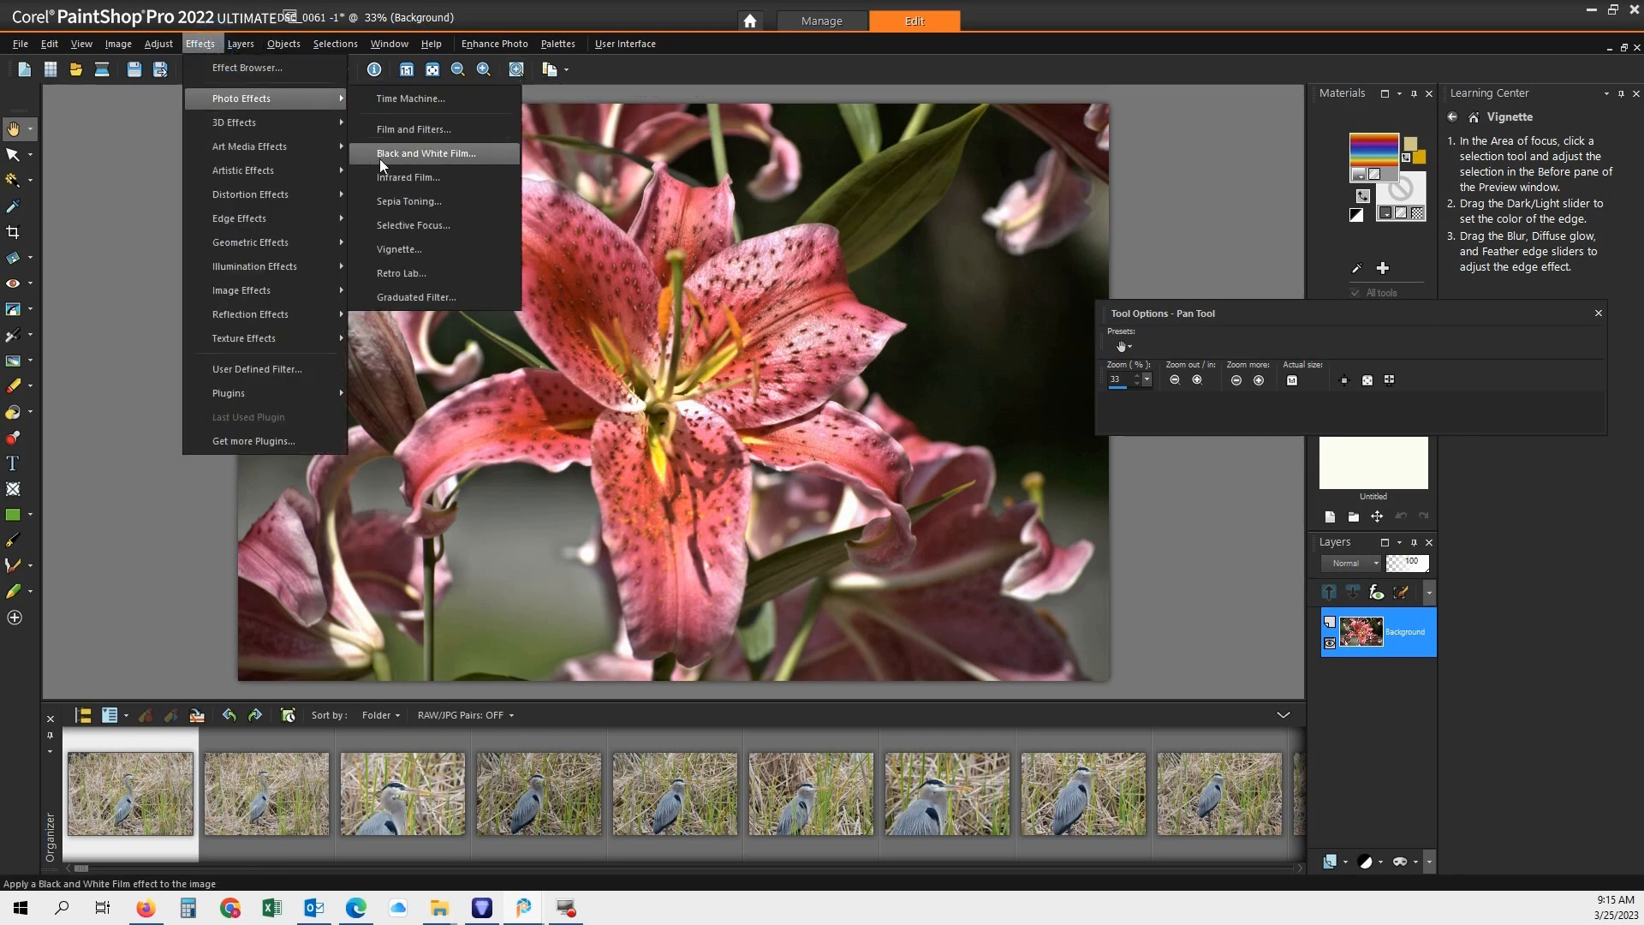
click(399, 248)
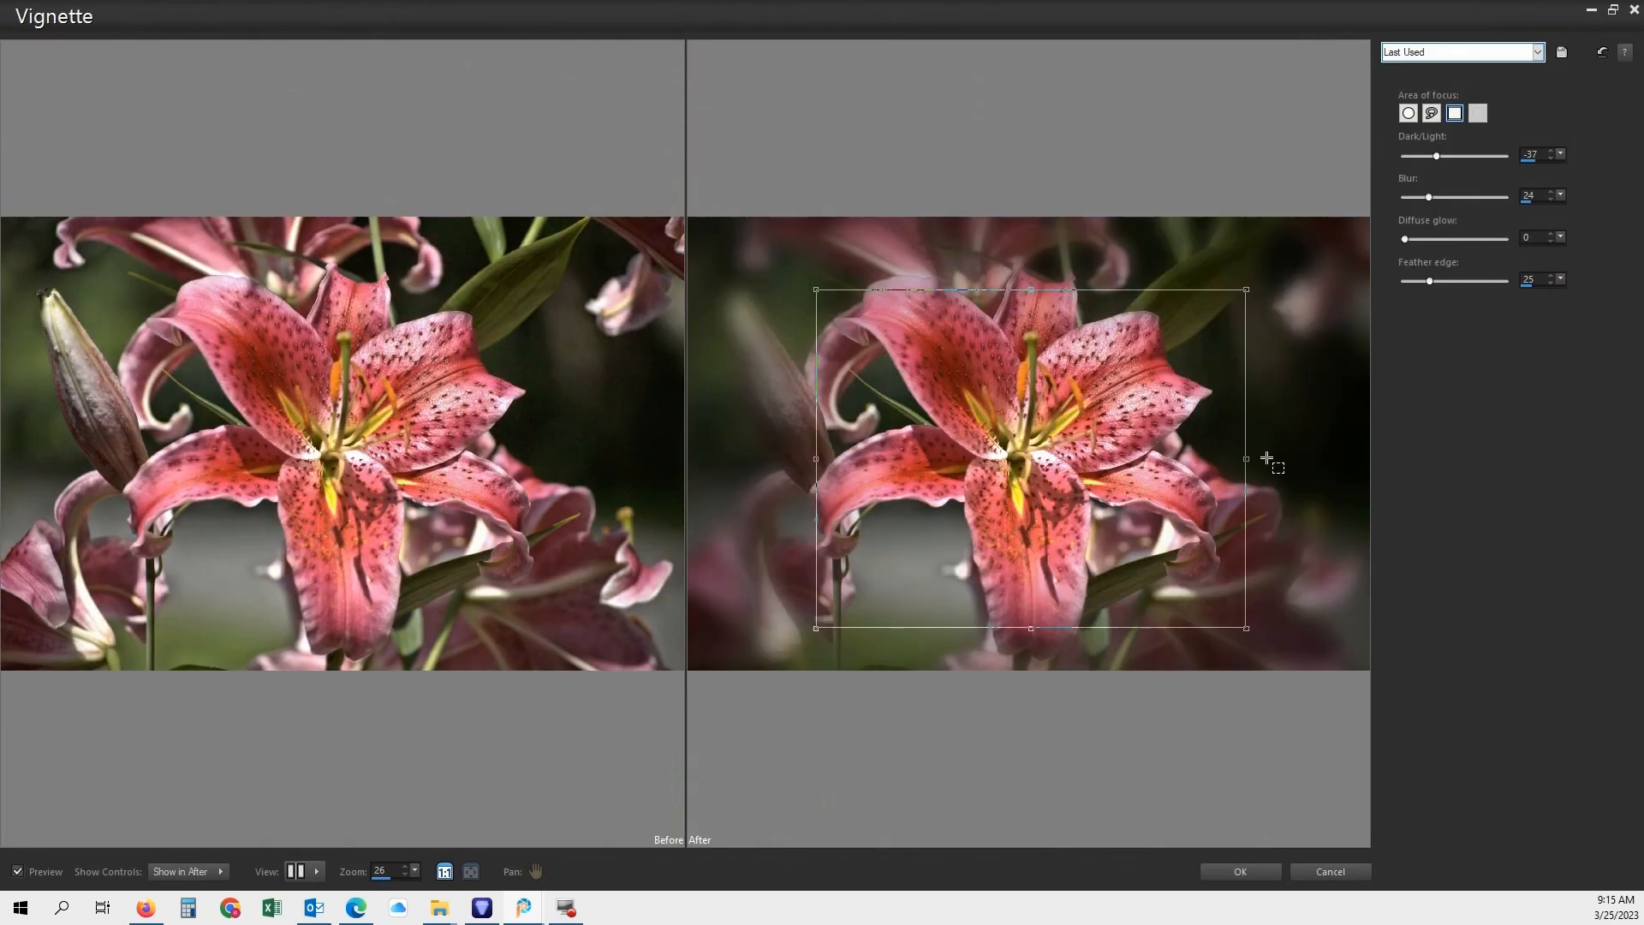
click(815, 288)
drag(815, 288, 757, 252)
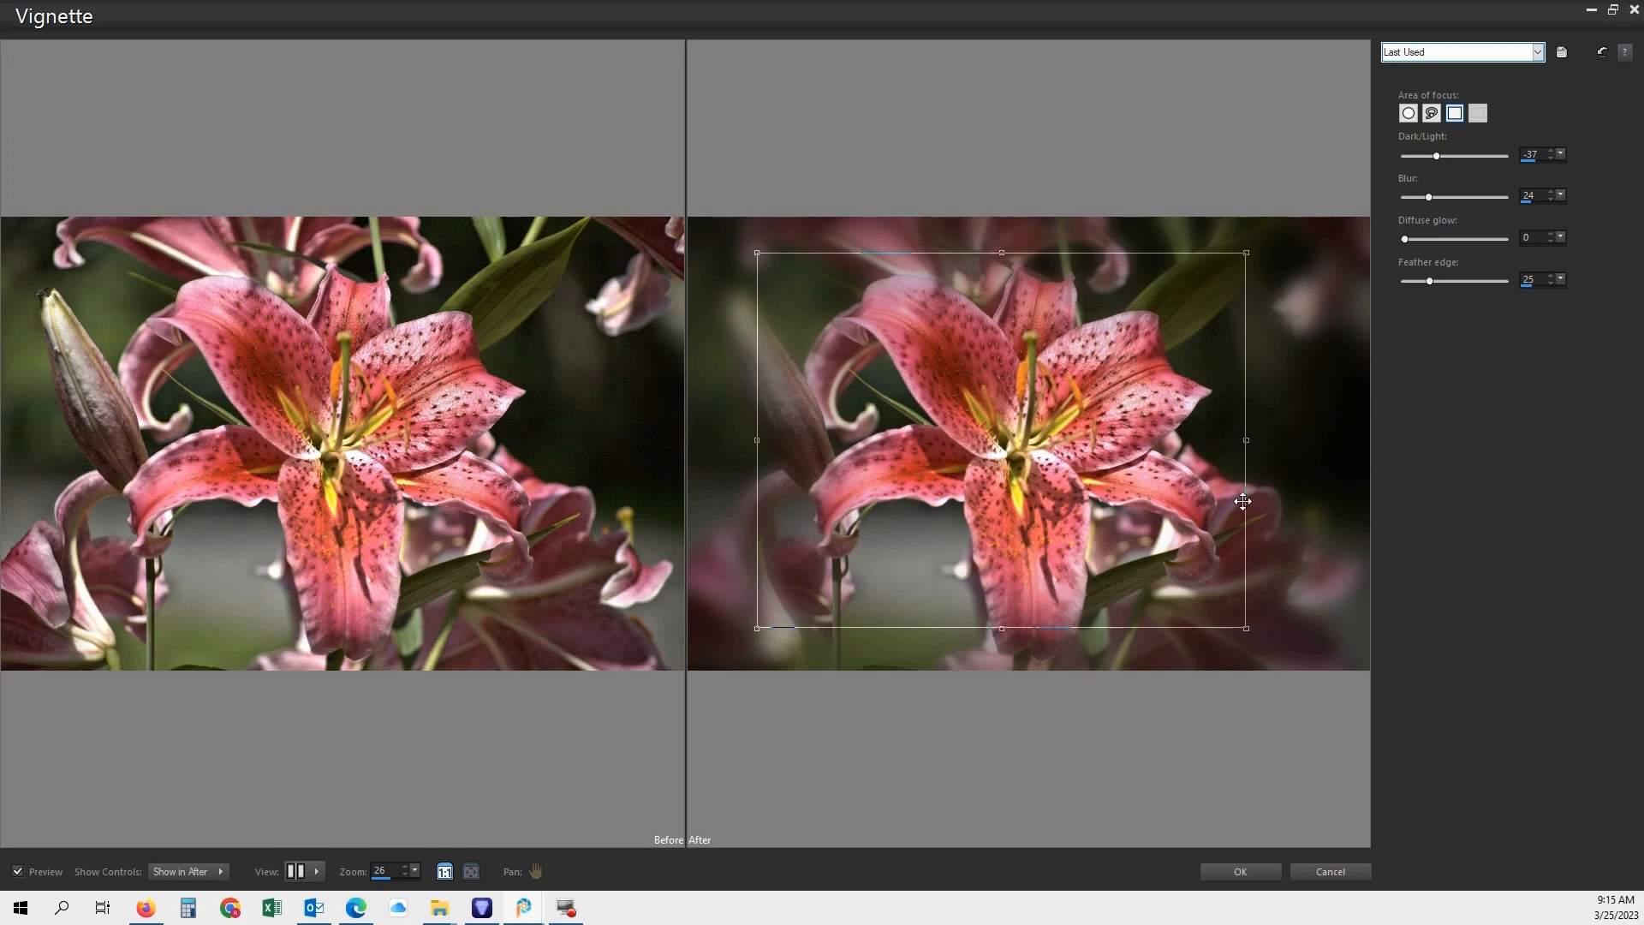
drag(1239, 623, 1323, 656)
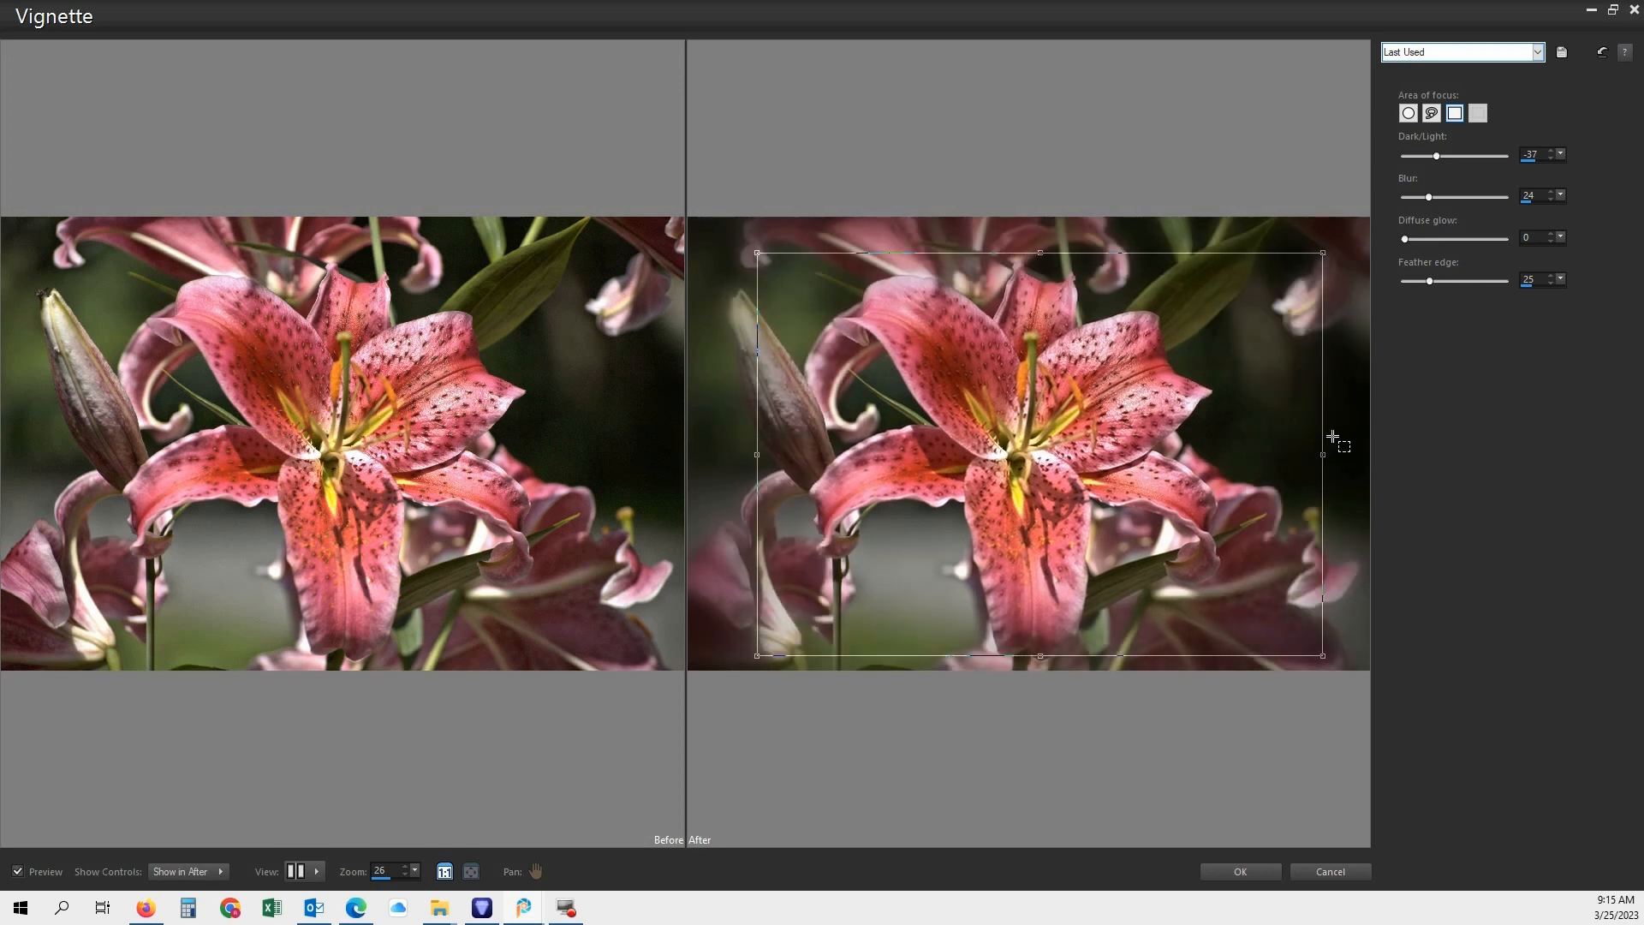
click(1242, 871)
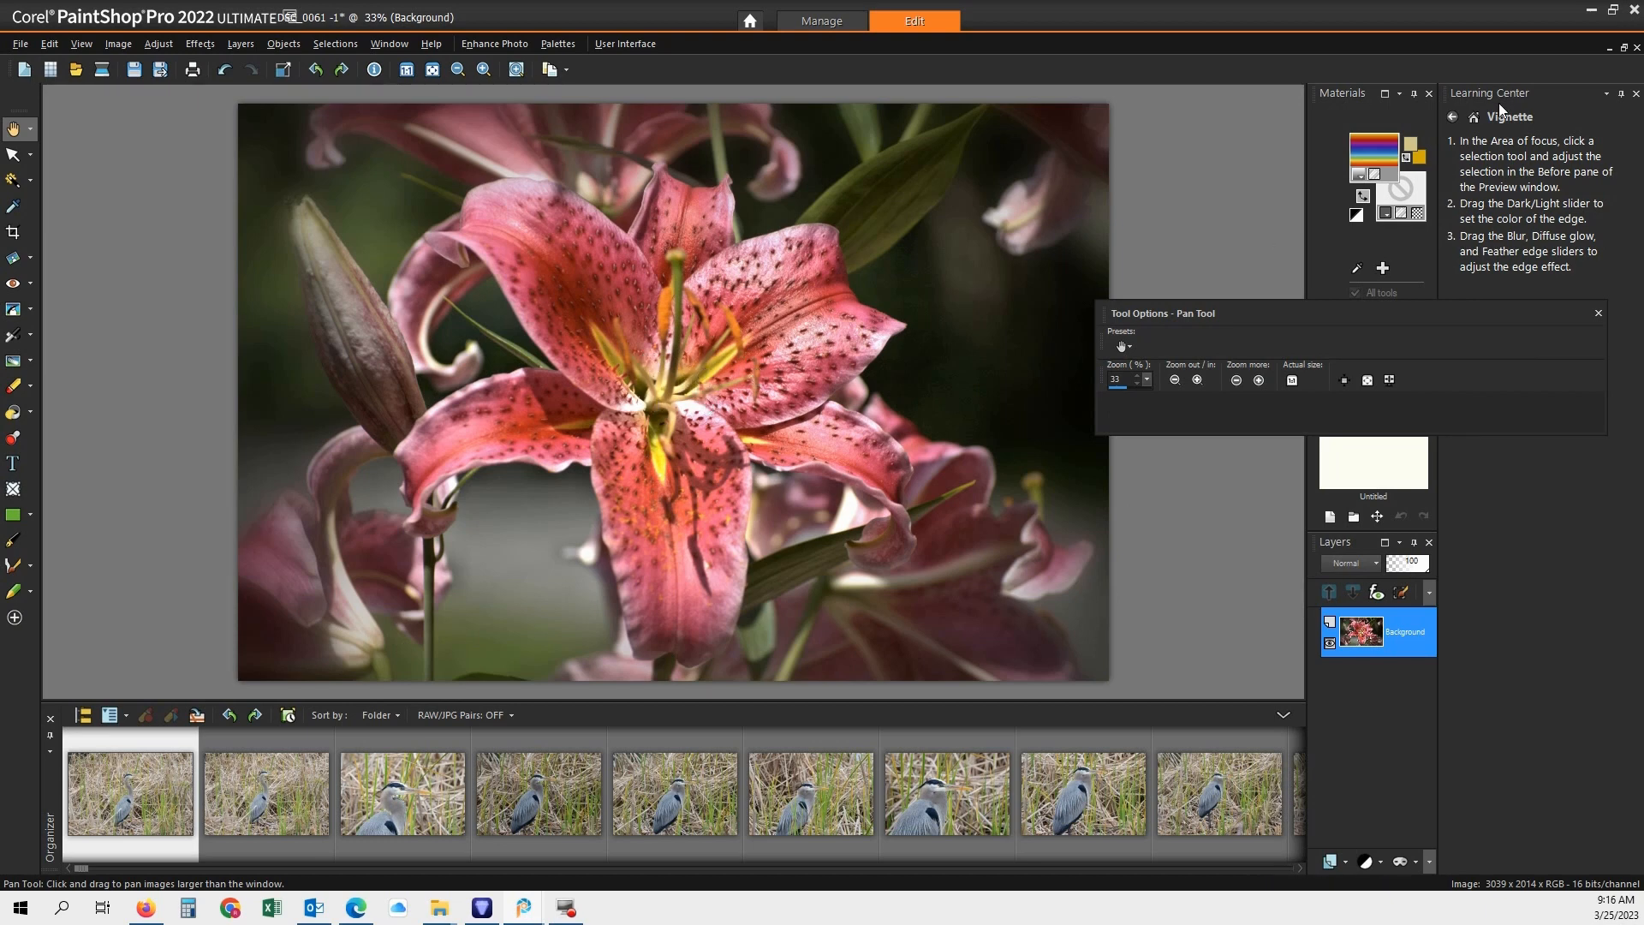
- Restore the lily photo's window, bring the llama photo forward and maximize it
click(1609, 49)
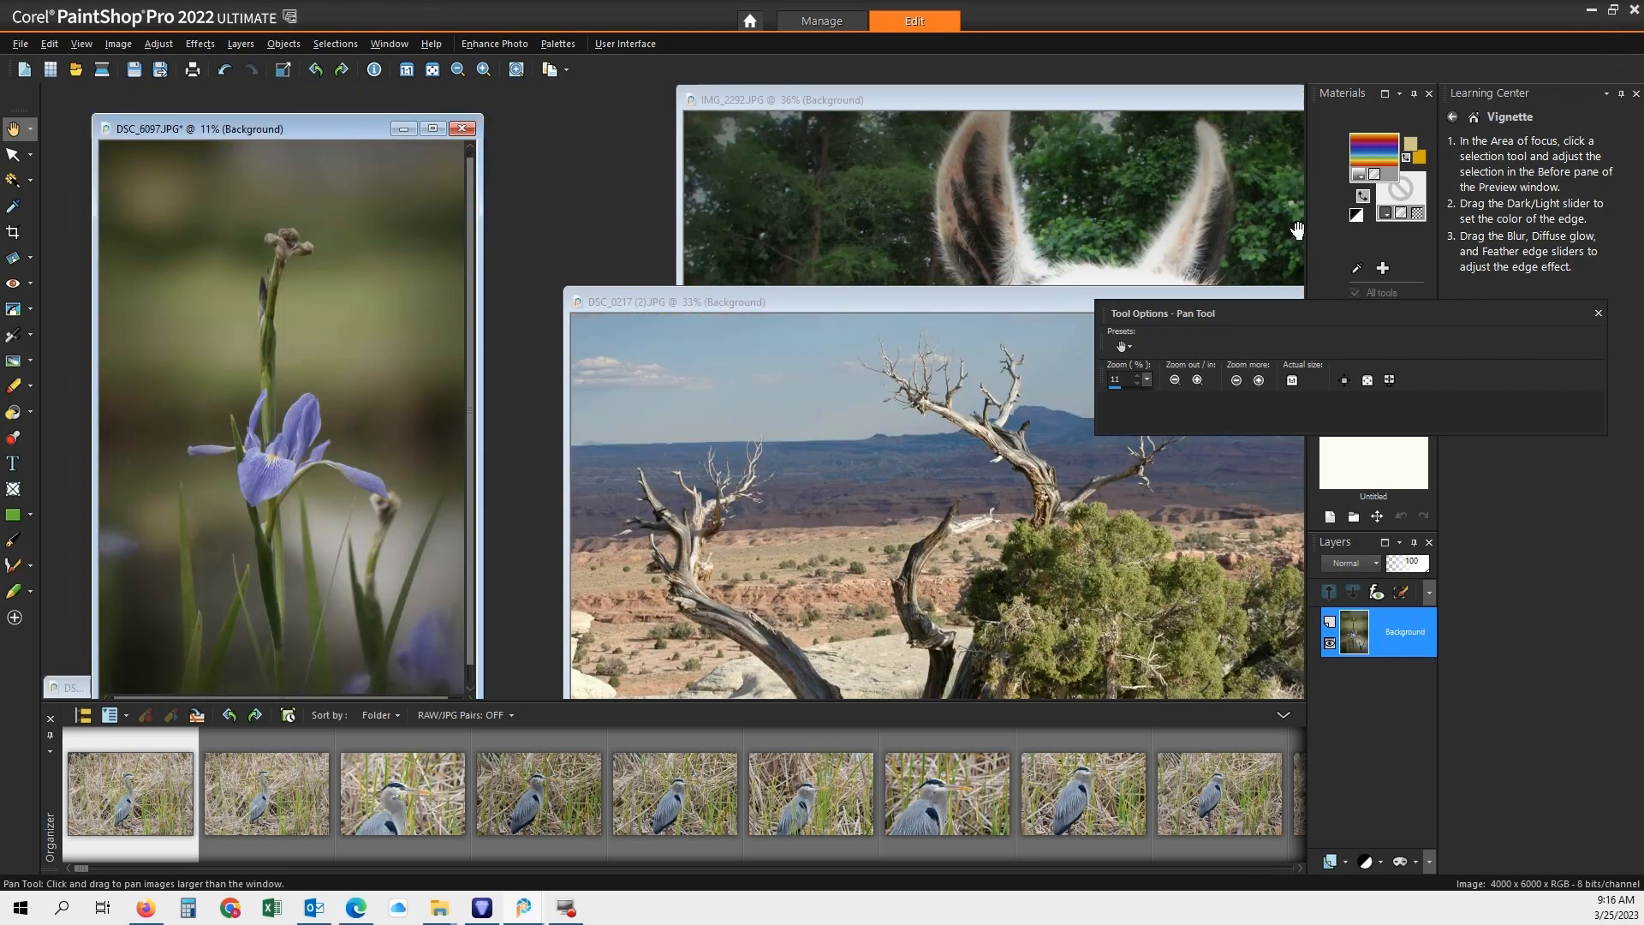
click(1079, 161)
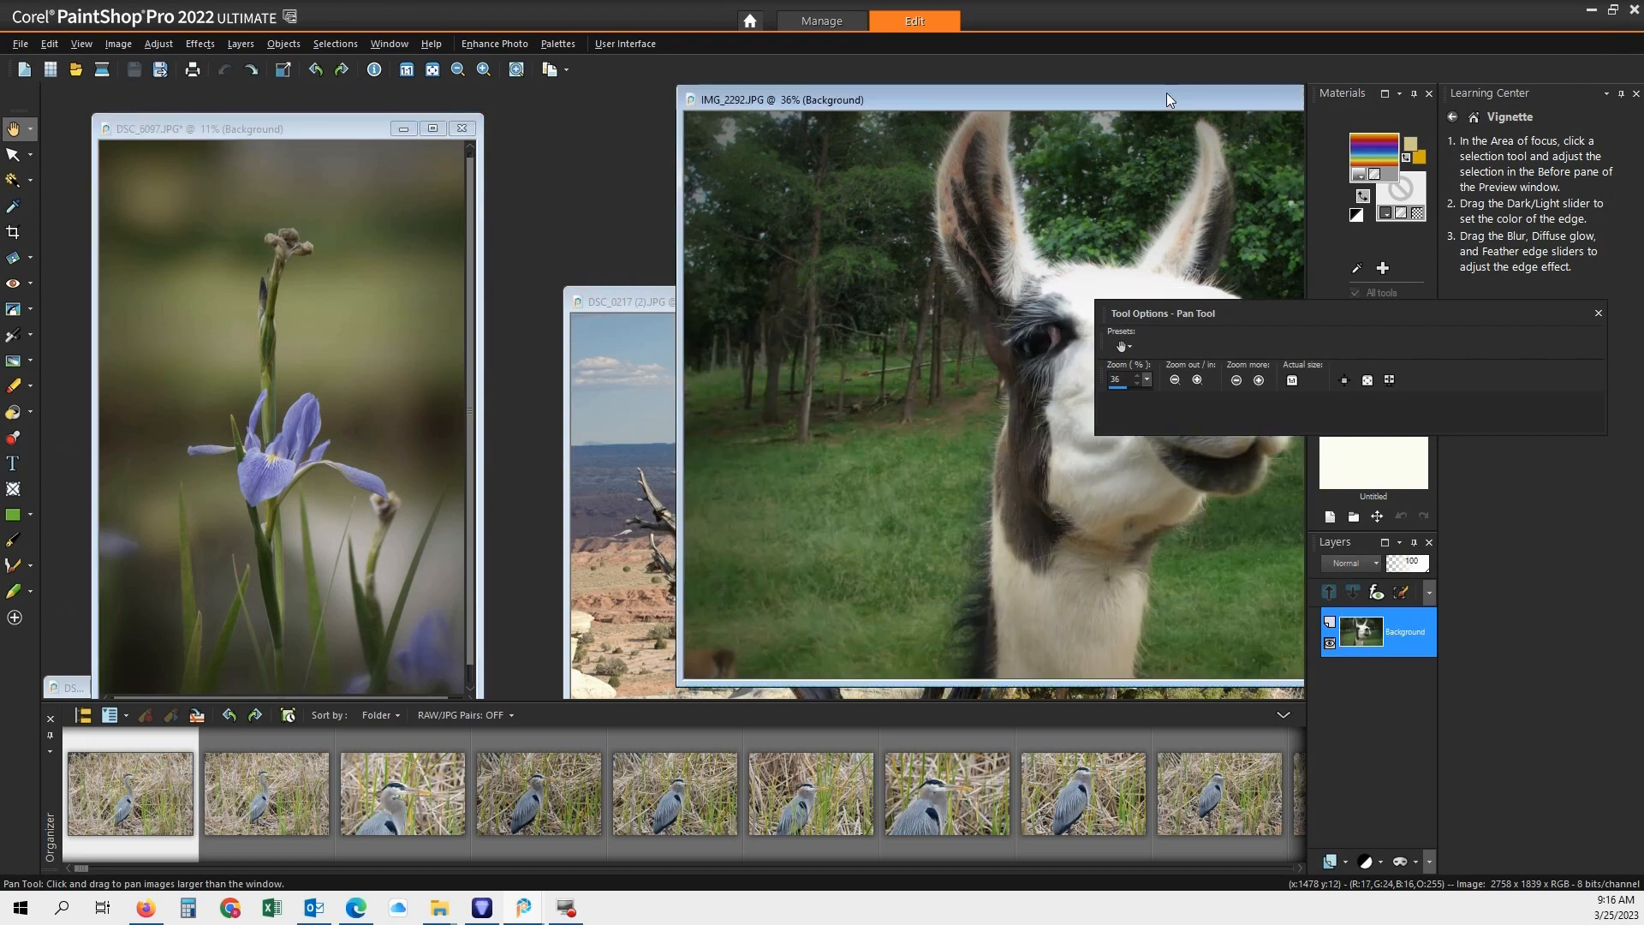
drag(1167, 93, 727, 106)
click(1051, 114)
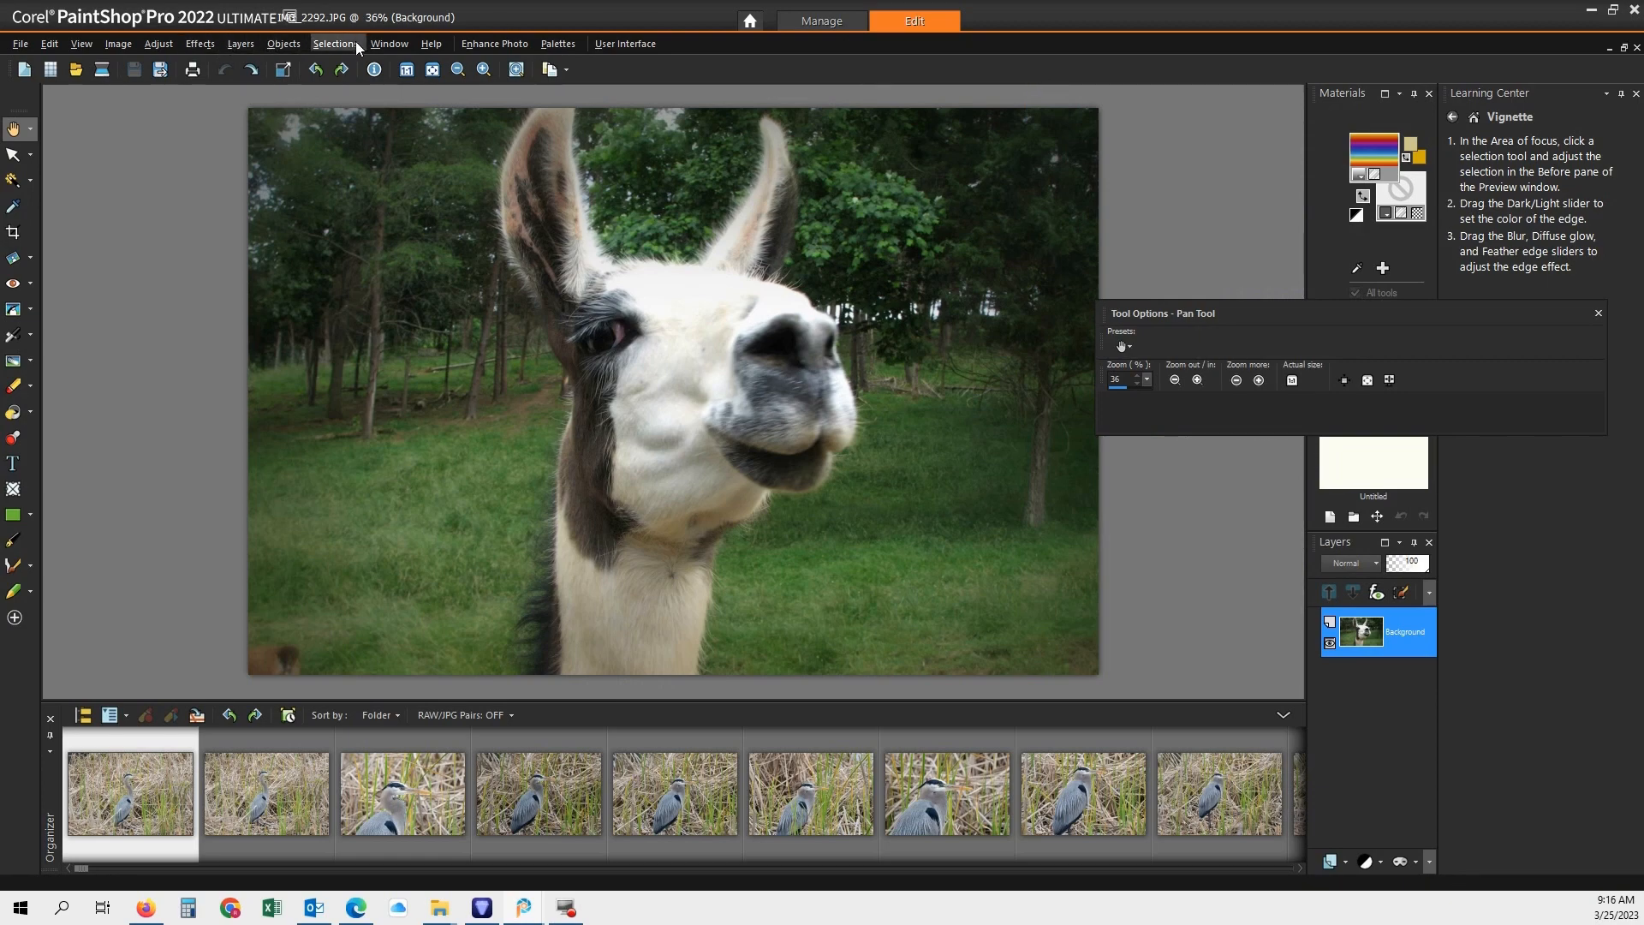
- Apply Local Tone Mapping to the llama photo with strength 4.0 and block size 35, comparing with the image preview off and on
click(495, 44)
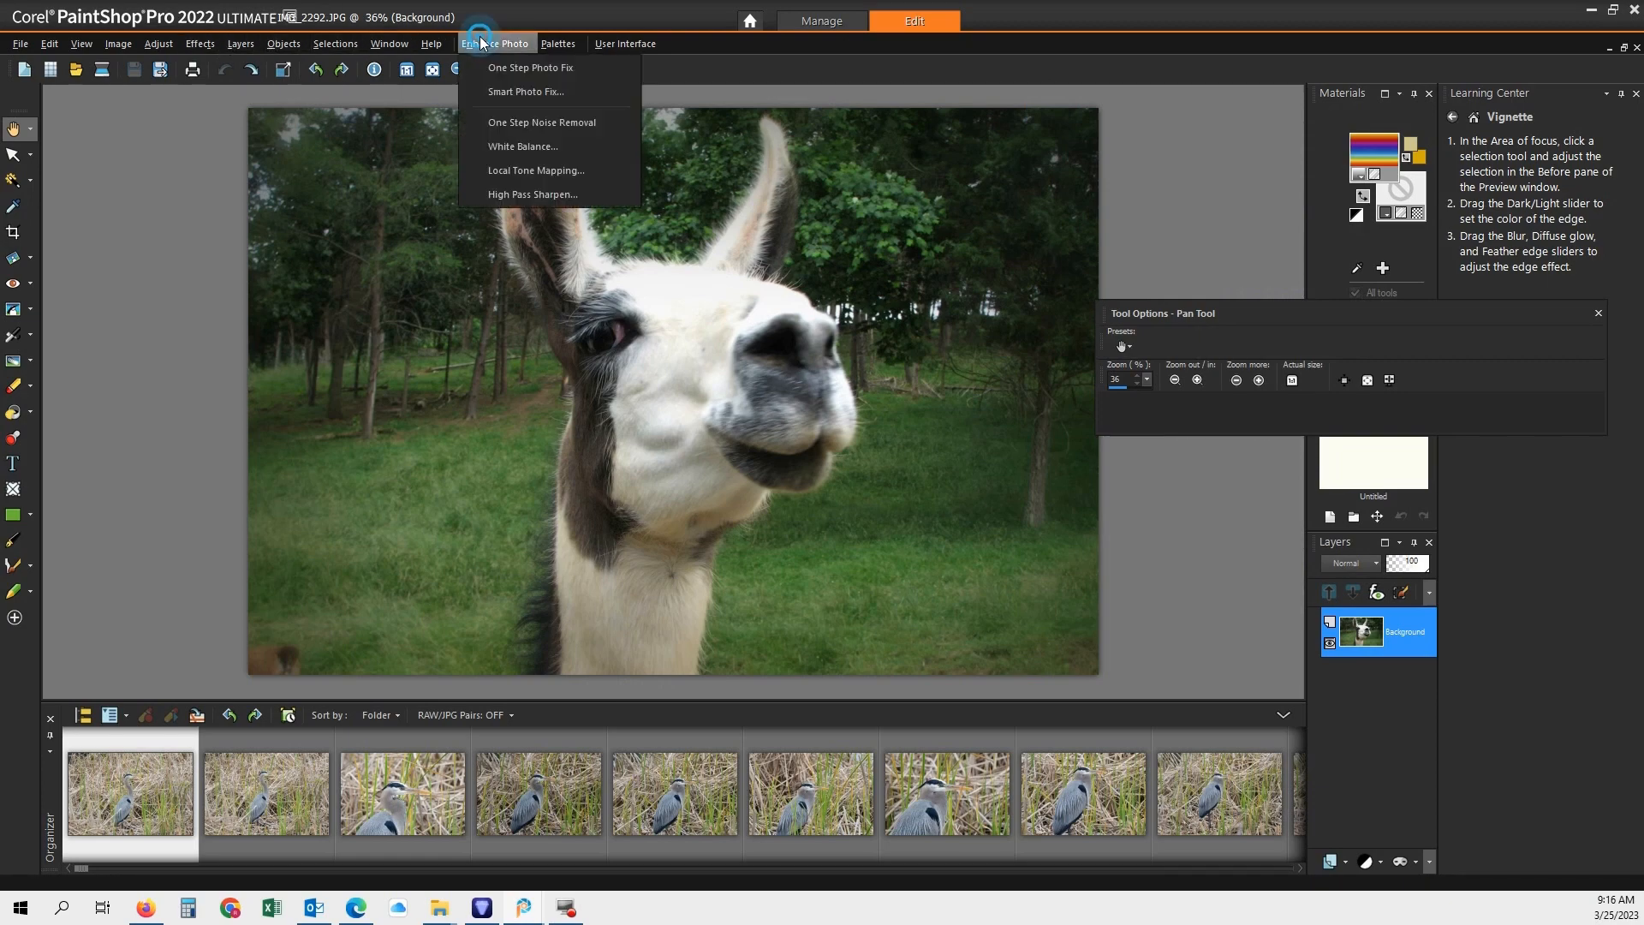
click(533, 170)
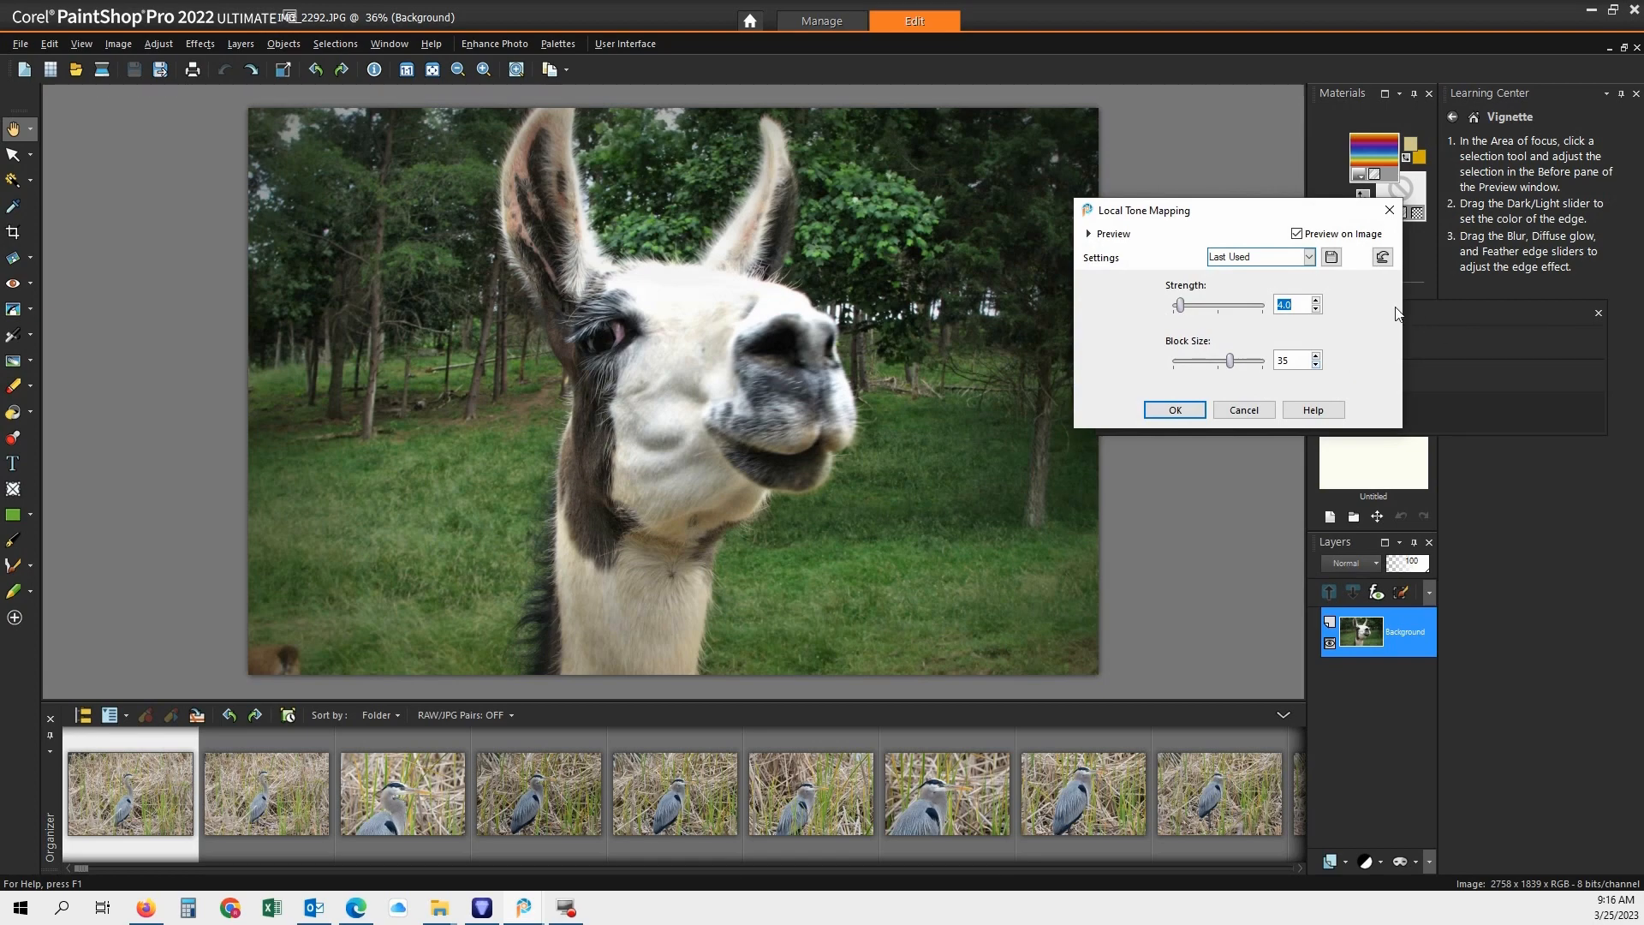
click(1296, 234)
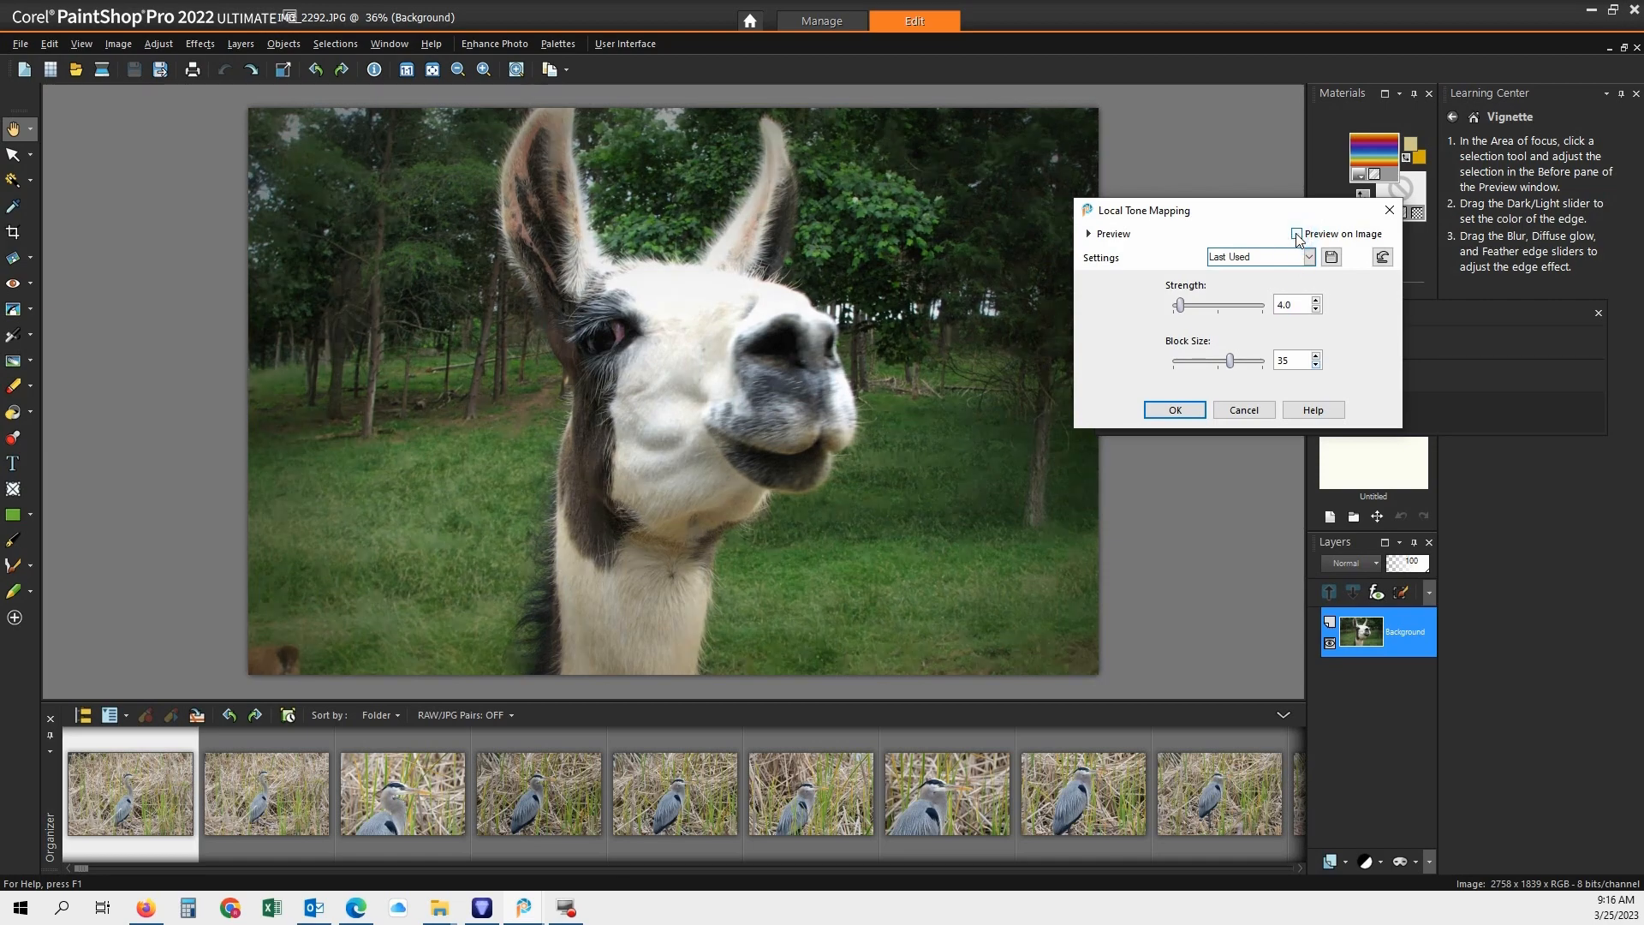
click(1296, 234)
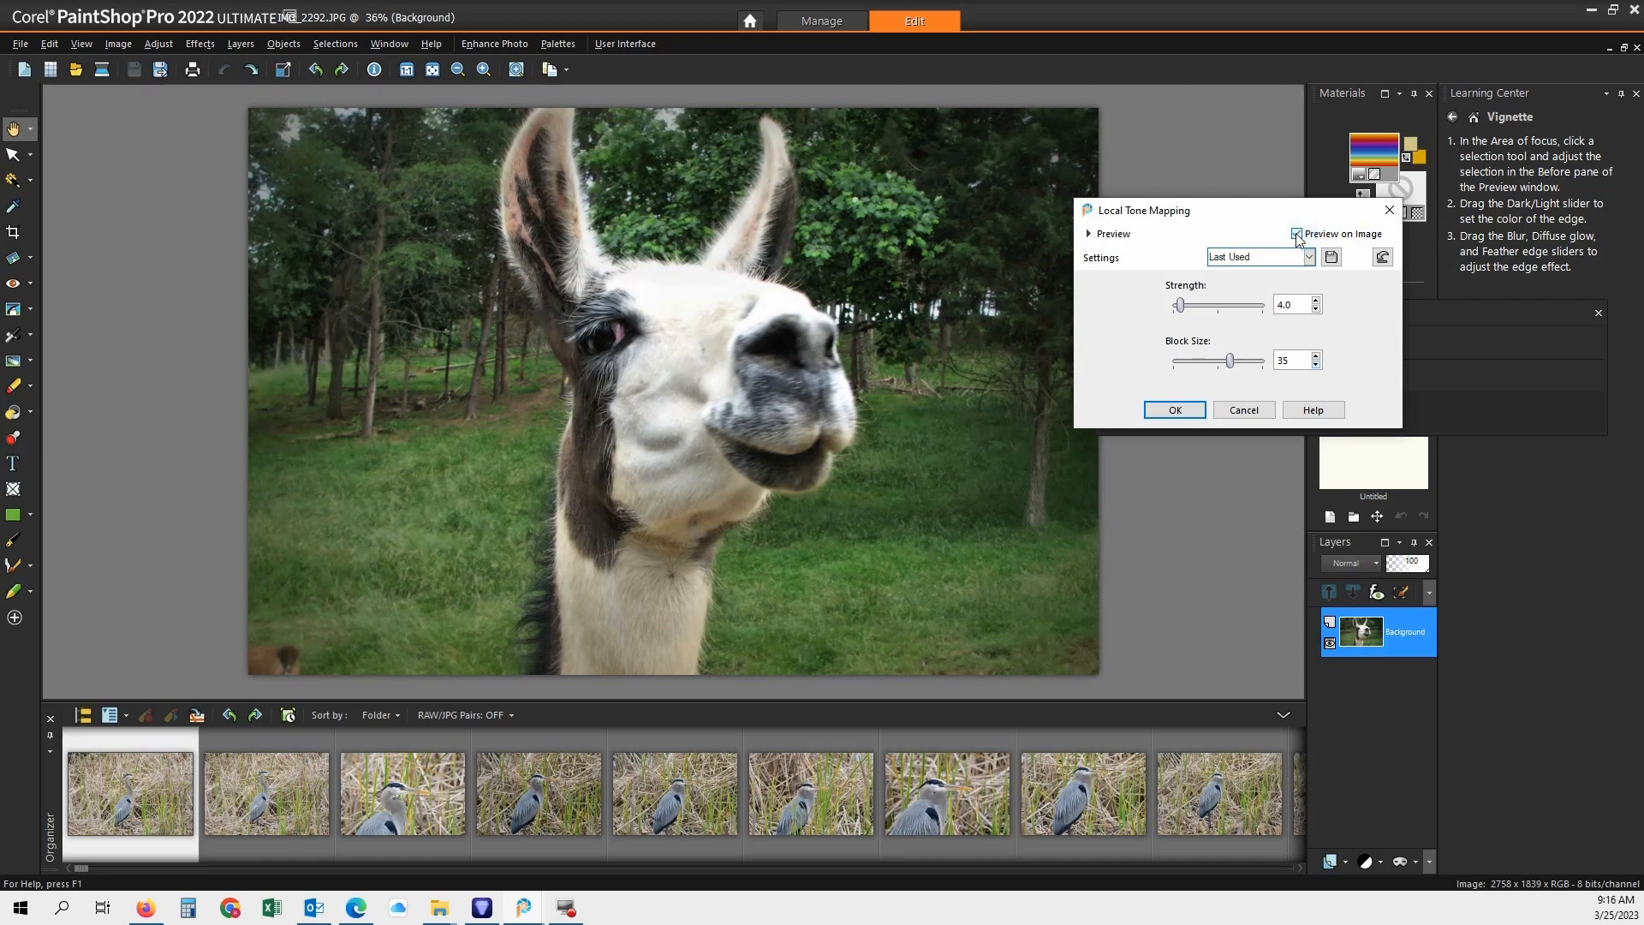
click(1297, 234)
click(1297, 234)
click(1174, 410)
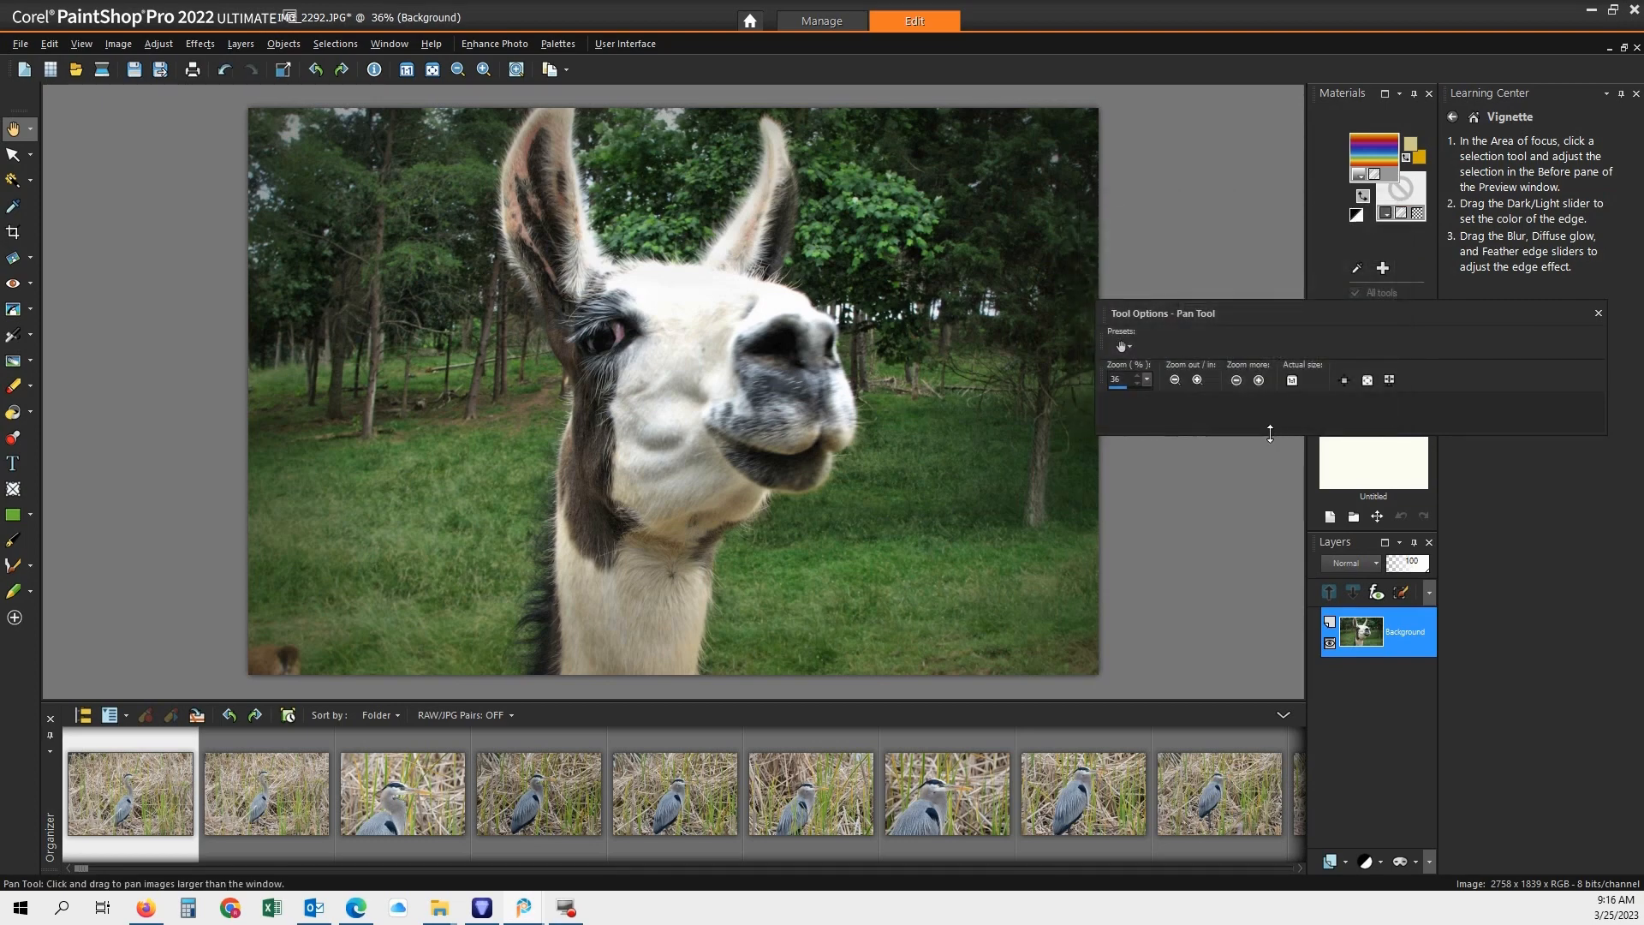
- Apply Vibrancy at strength 42 to the llama photo
click(205, 50)
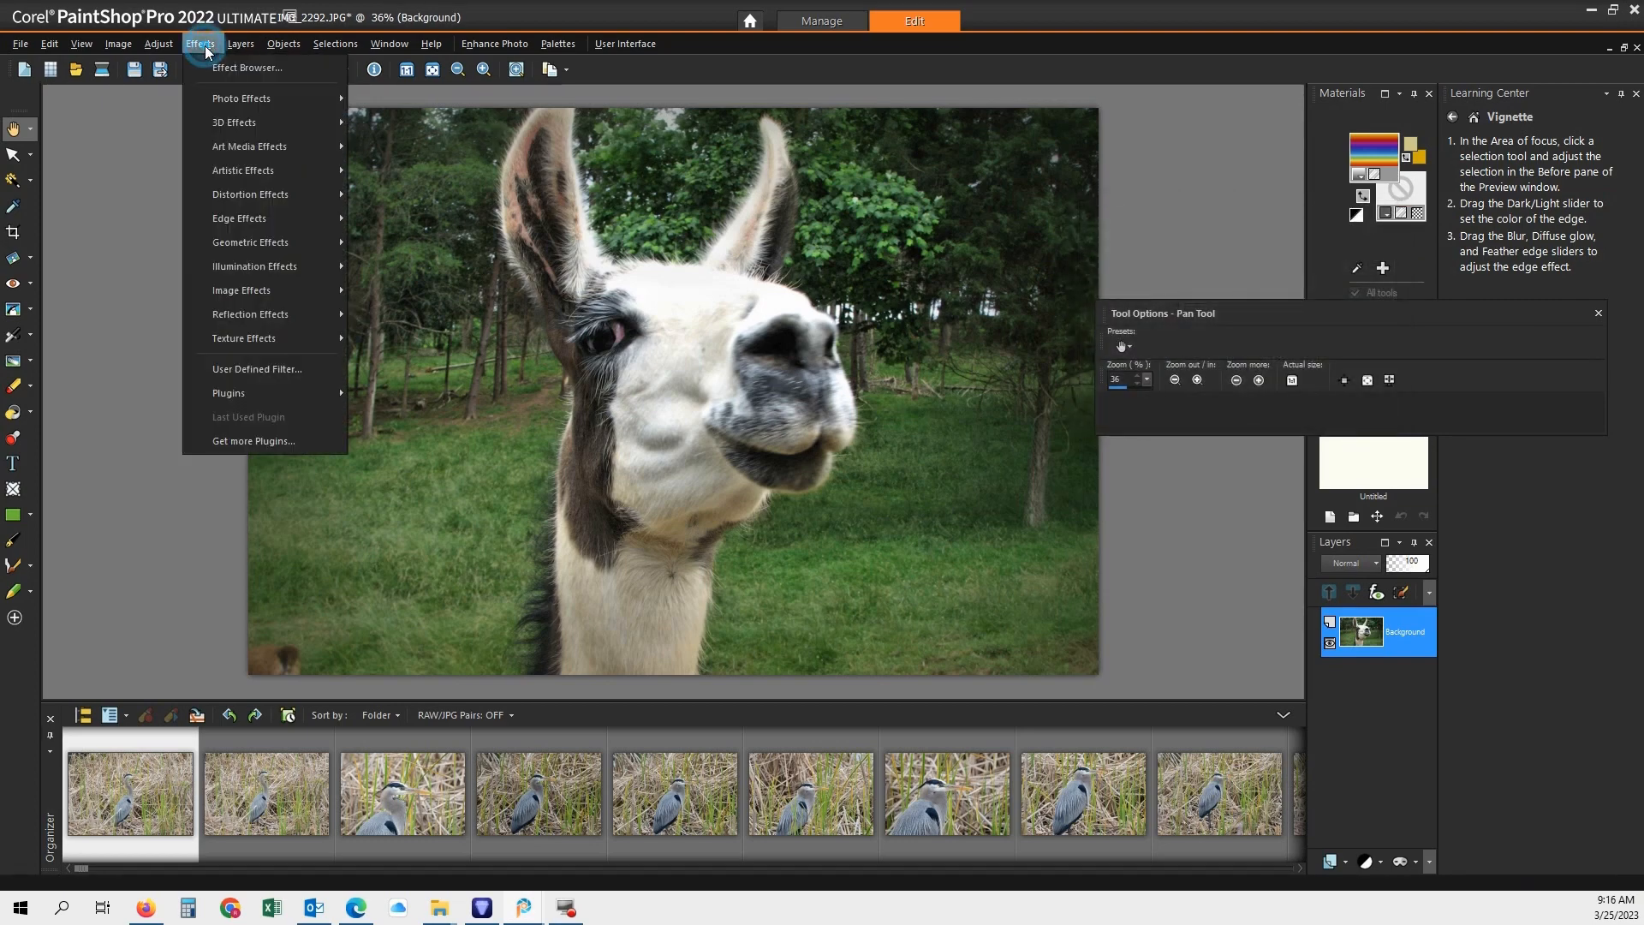
click(159, 43)
mouse_move(232, 264)
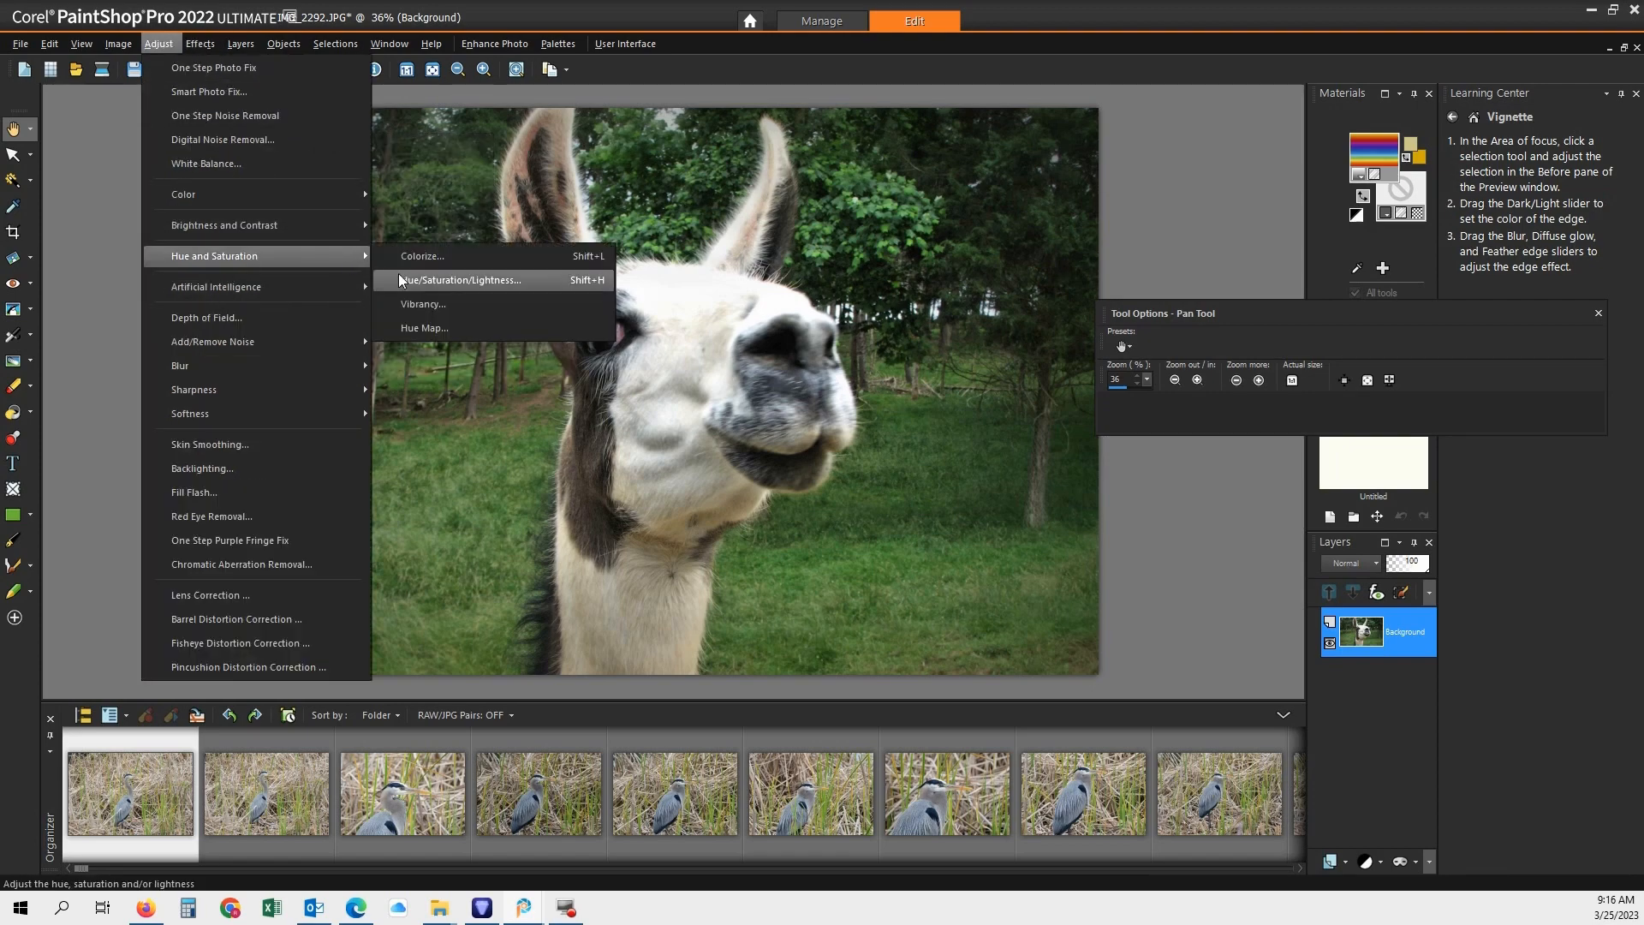
click(458, 303)
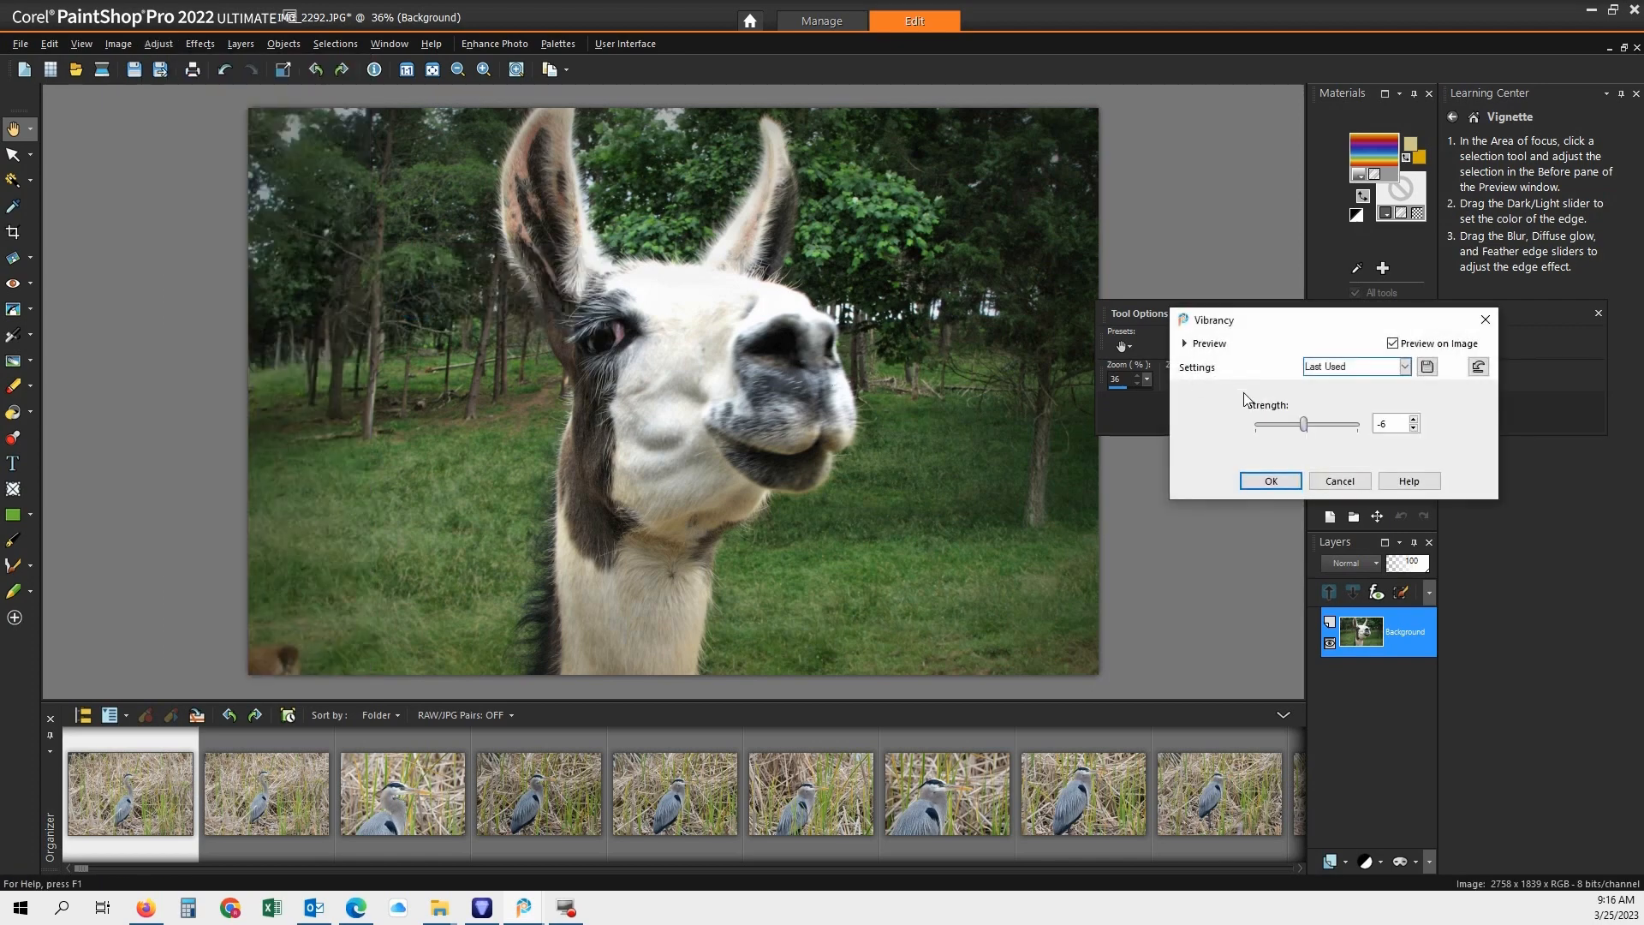
mouse_move(1304, 426)
mouse_down()
mouse_move(1281, 425)
mouse_move(1325, 436)
mouse_up()
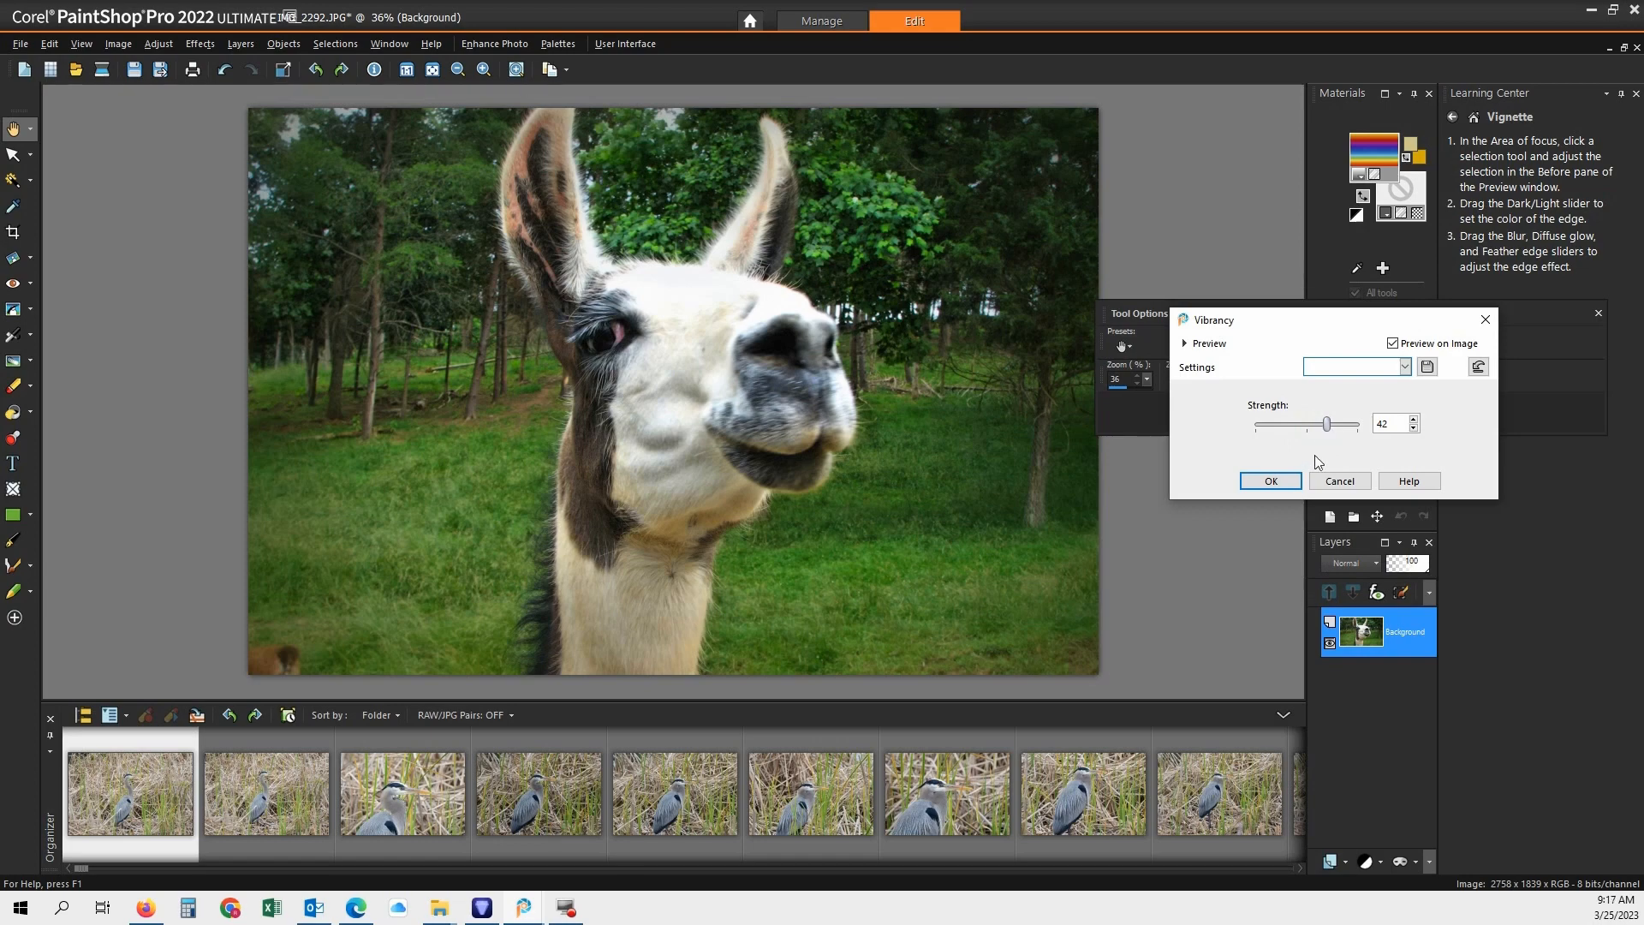
click(1271, 481)
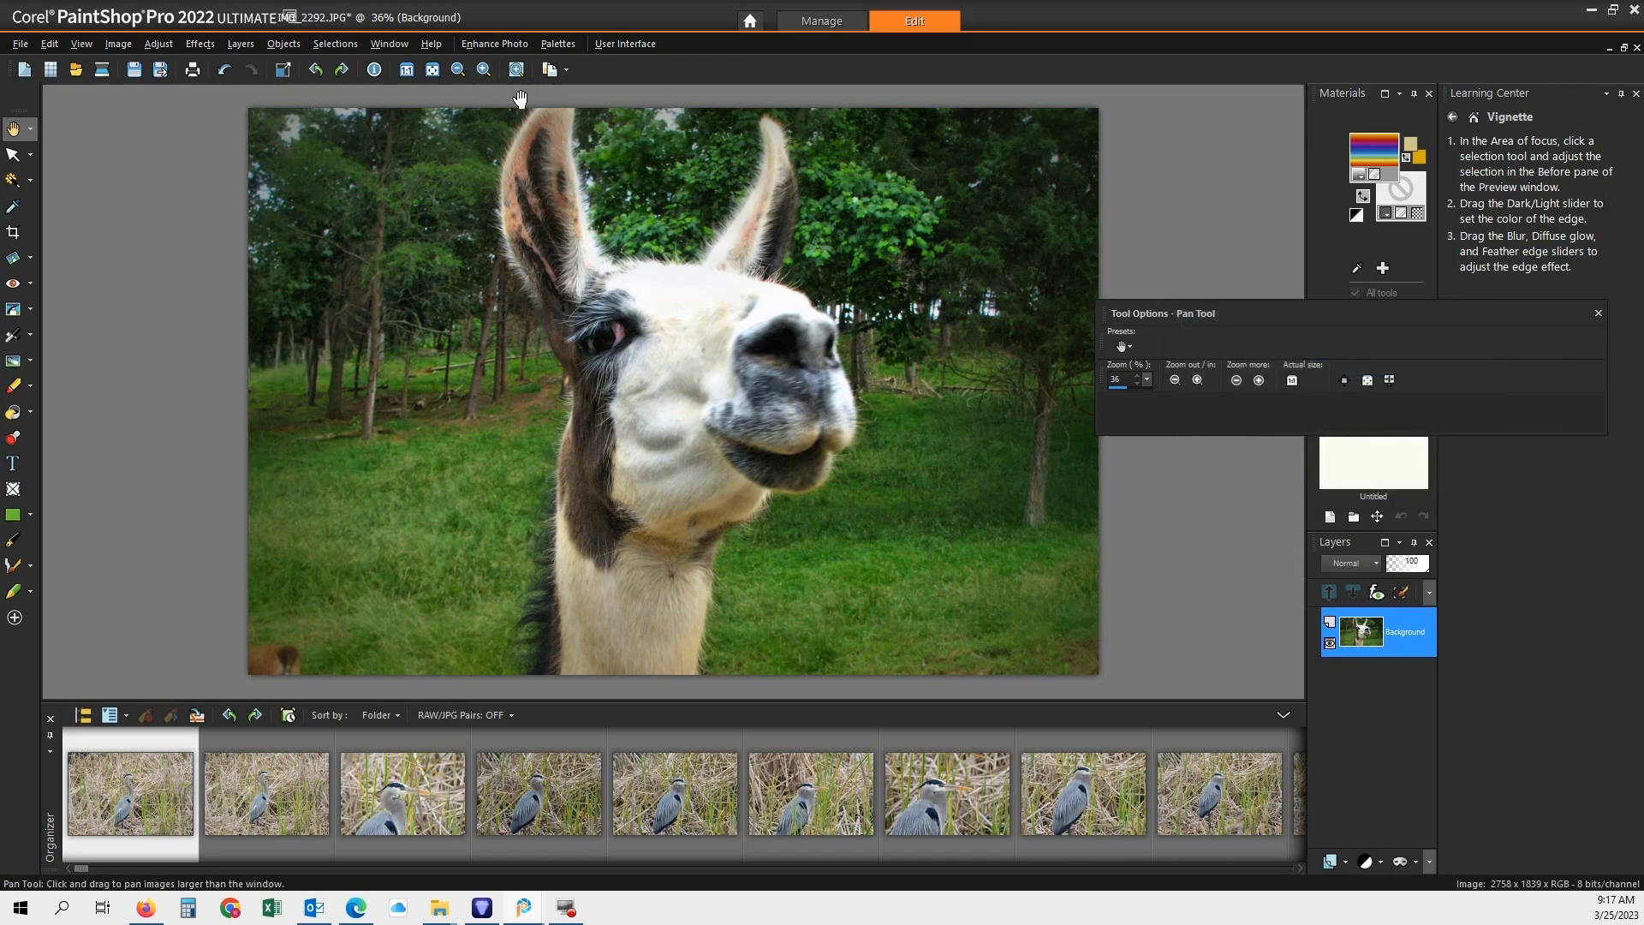
- Start a Vignette on the llama photo and fit the rectangular focus area from the ear tips down, narrowing both sides around the llama
click(191, 43)
mouse_move(244, 97)
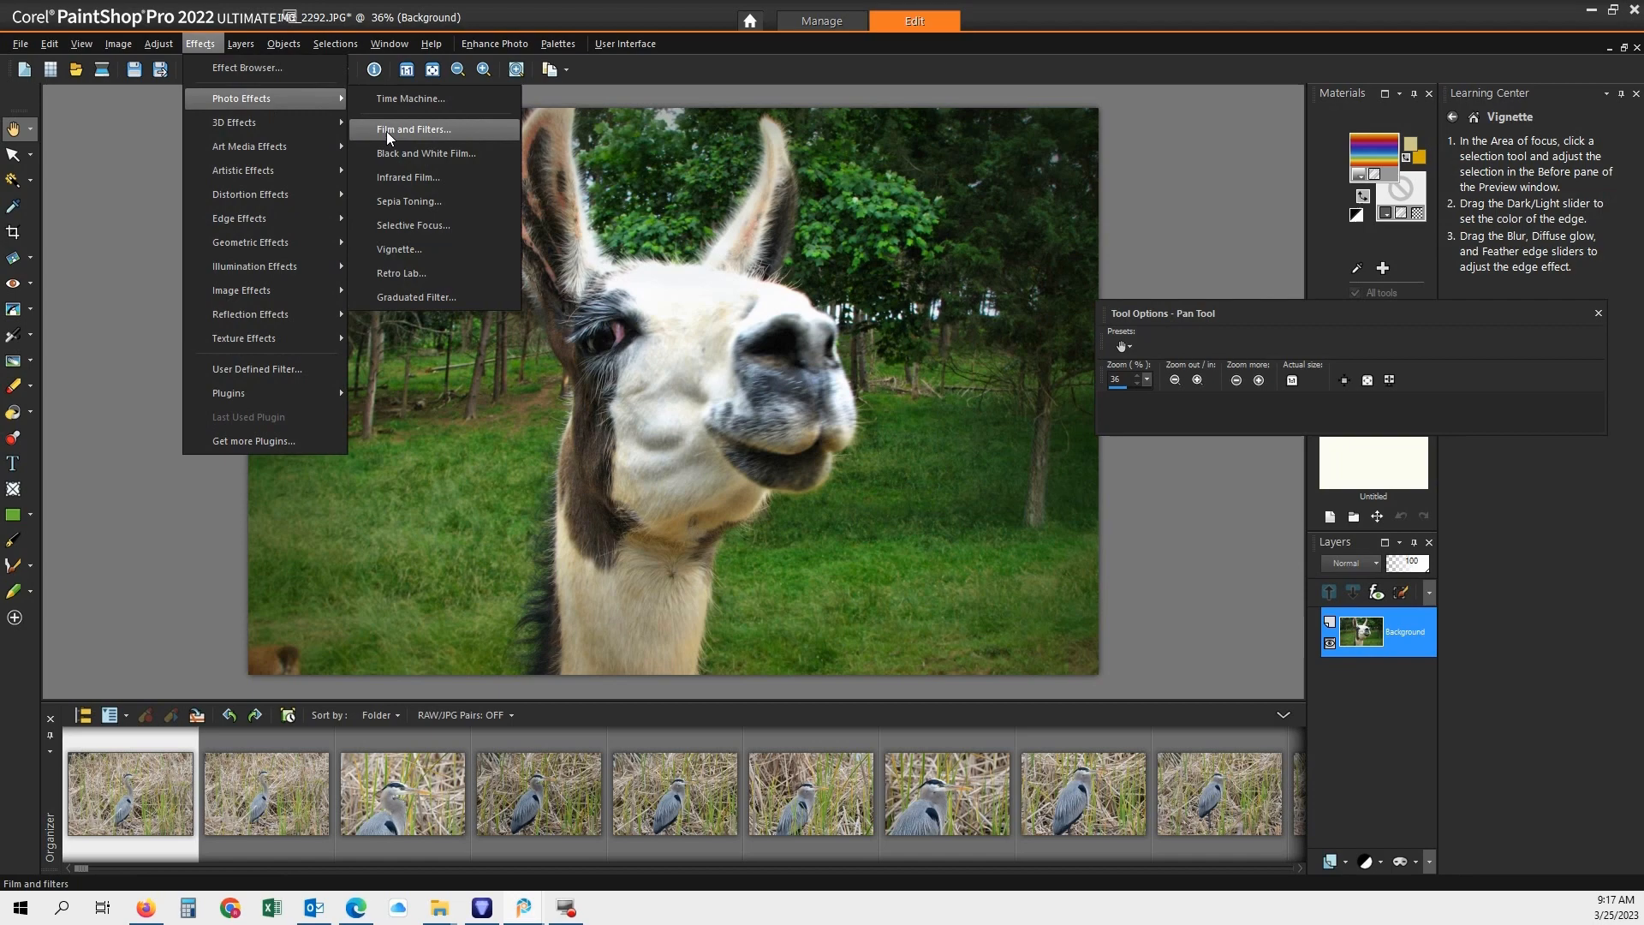
click(417, 249)
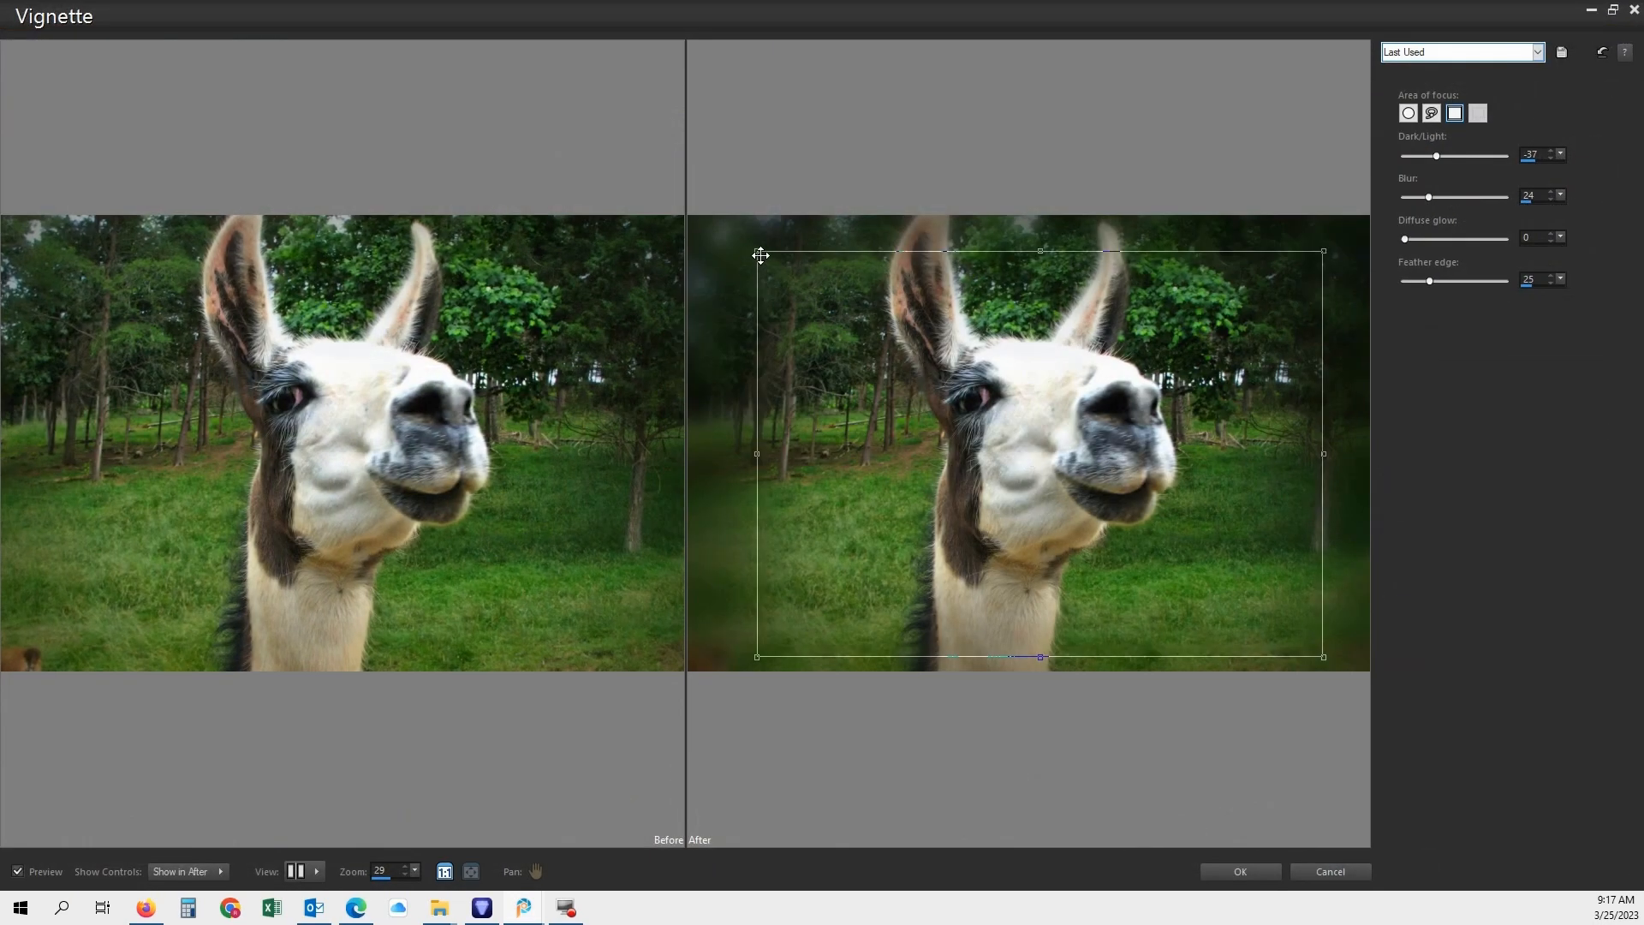
drag(757, 250, 765, 220)
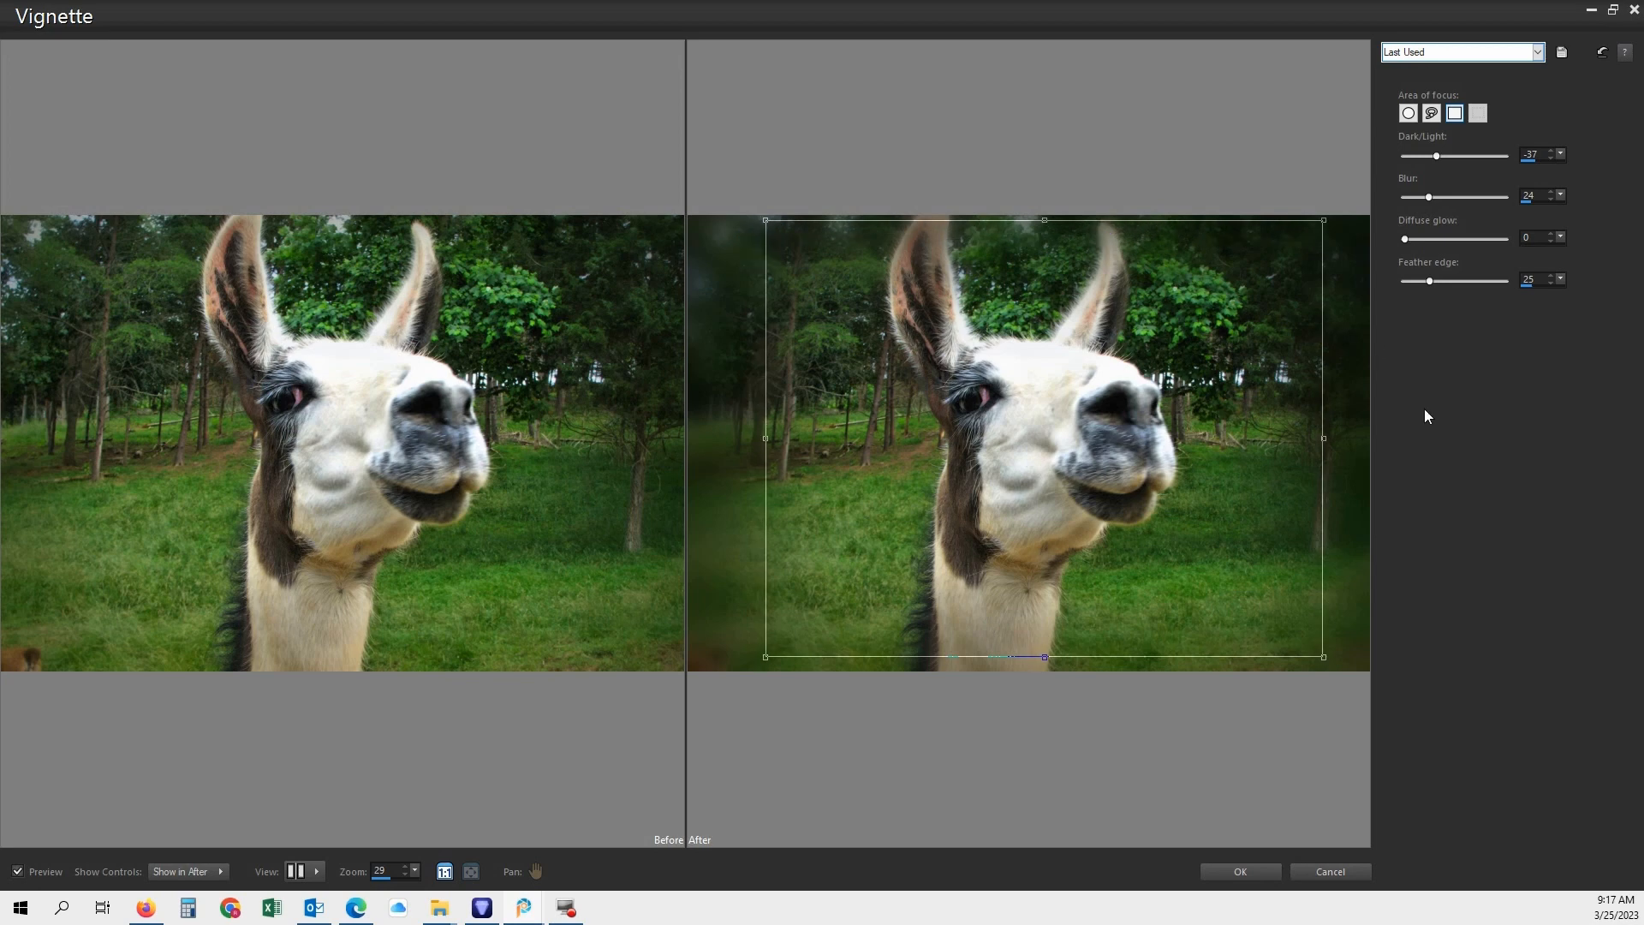
drag(1328, 437, 1278, 436)
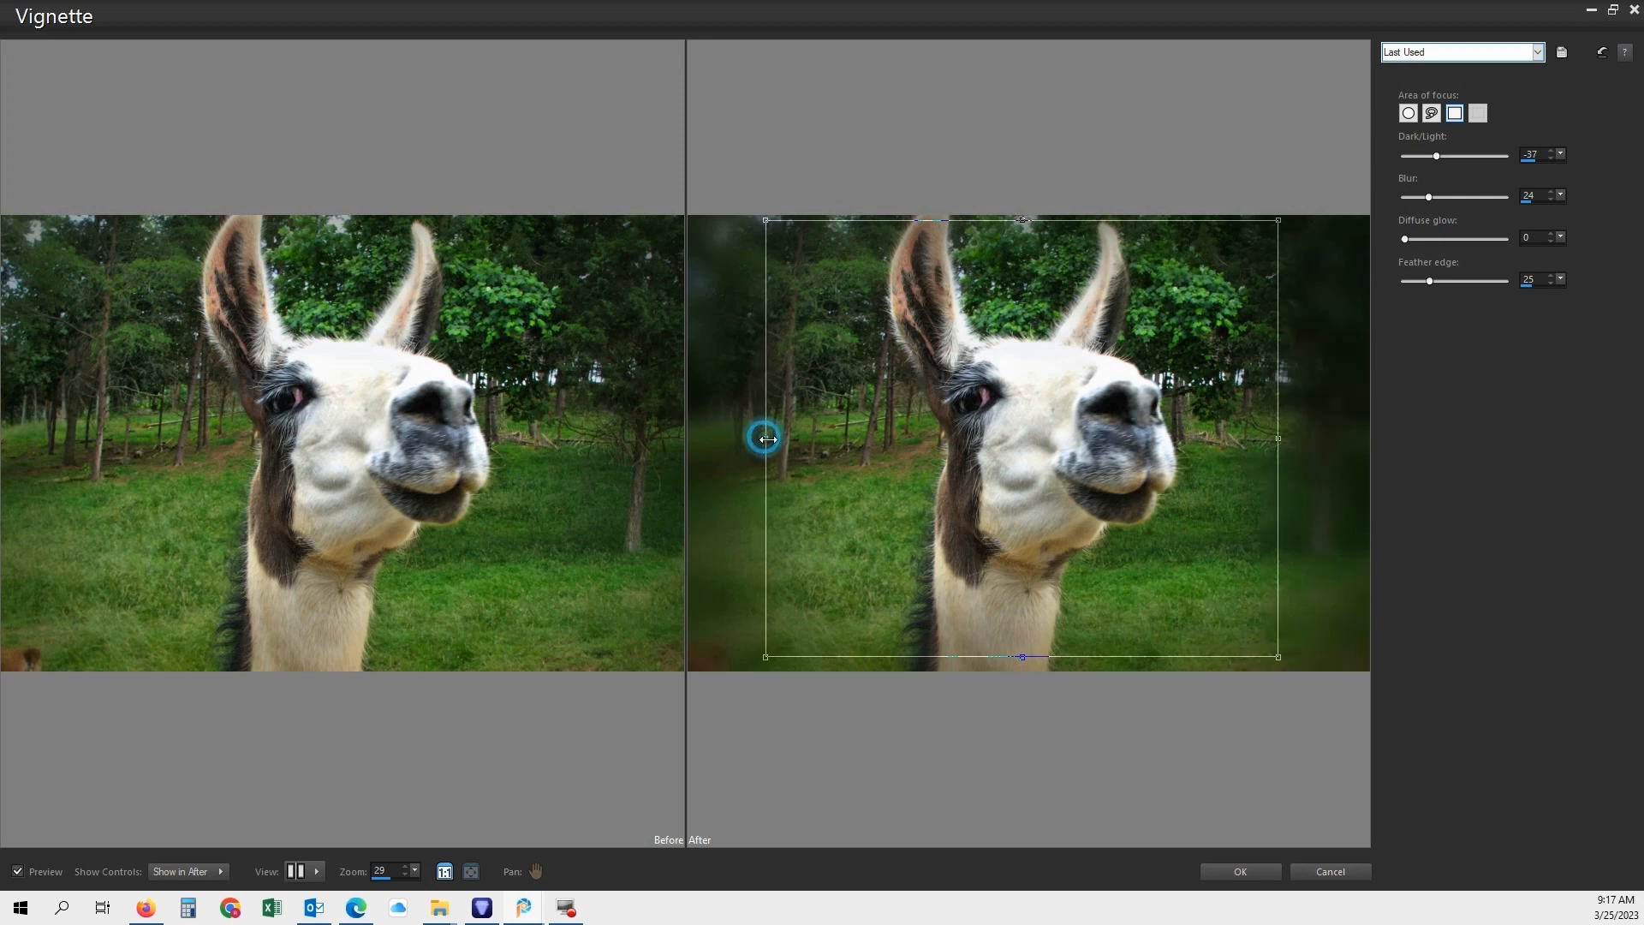
drag(761, 438, 791, 438)
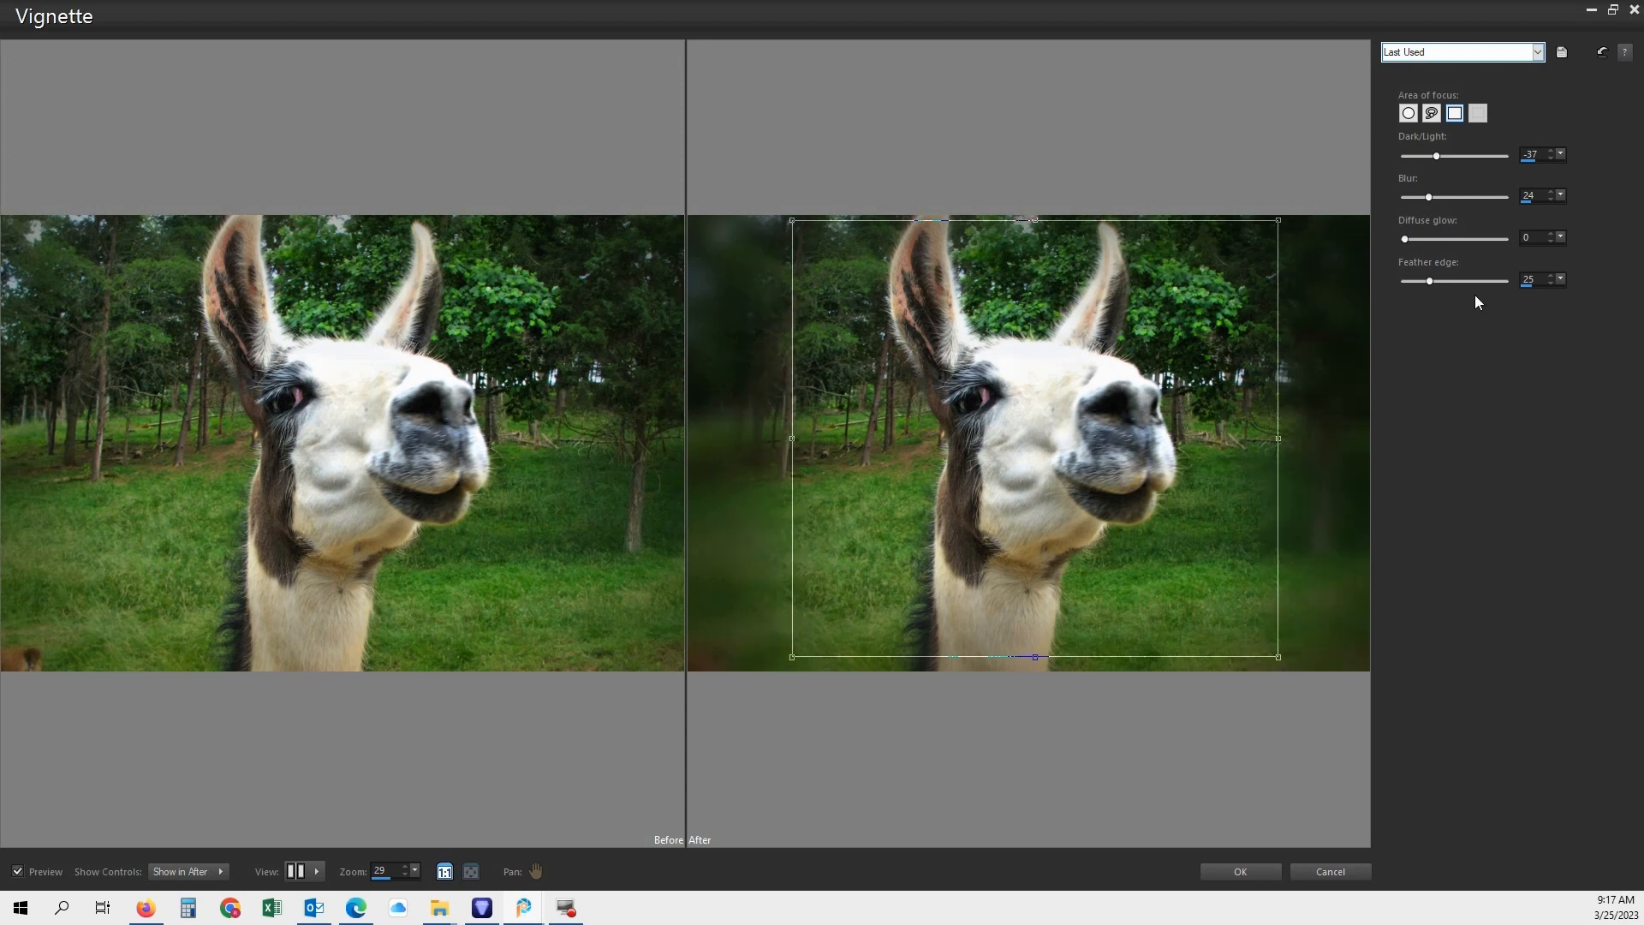
- Apply the llama's vignette with Dark/Light -52 and Feather edge 77, and compare the photo by undoing and redoing it
drag(1435, 154, 1462, 161)
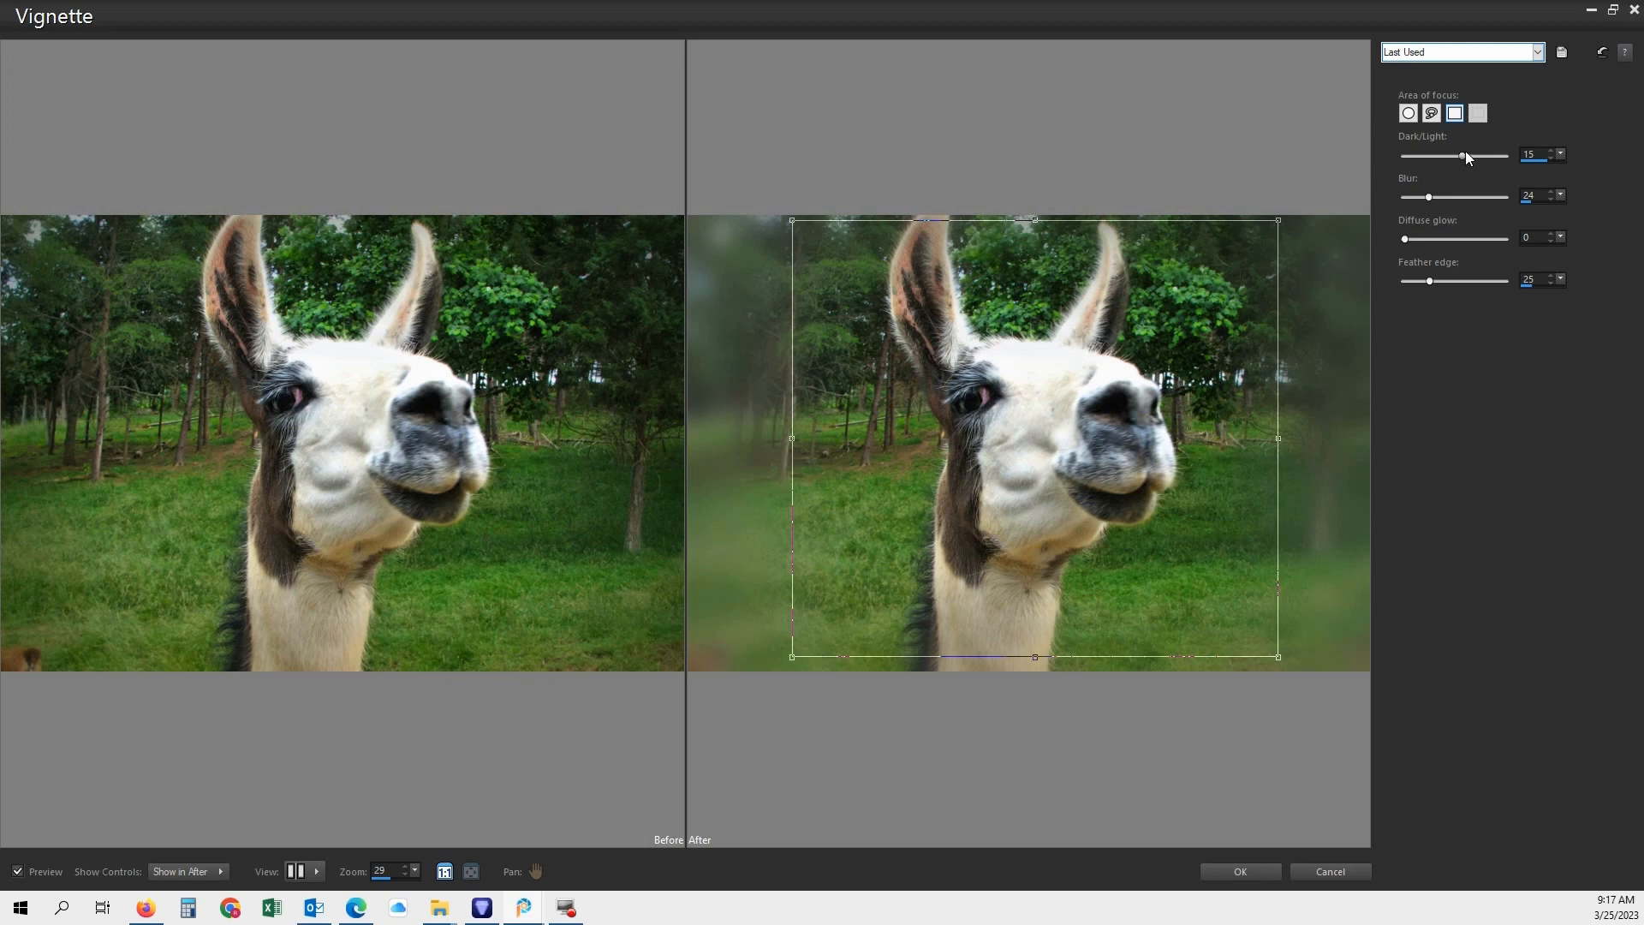
drag(1463, 152, 1431, 154)
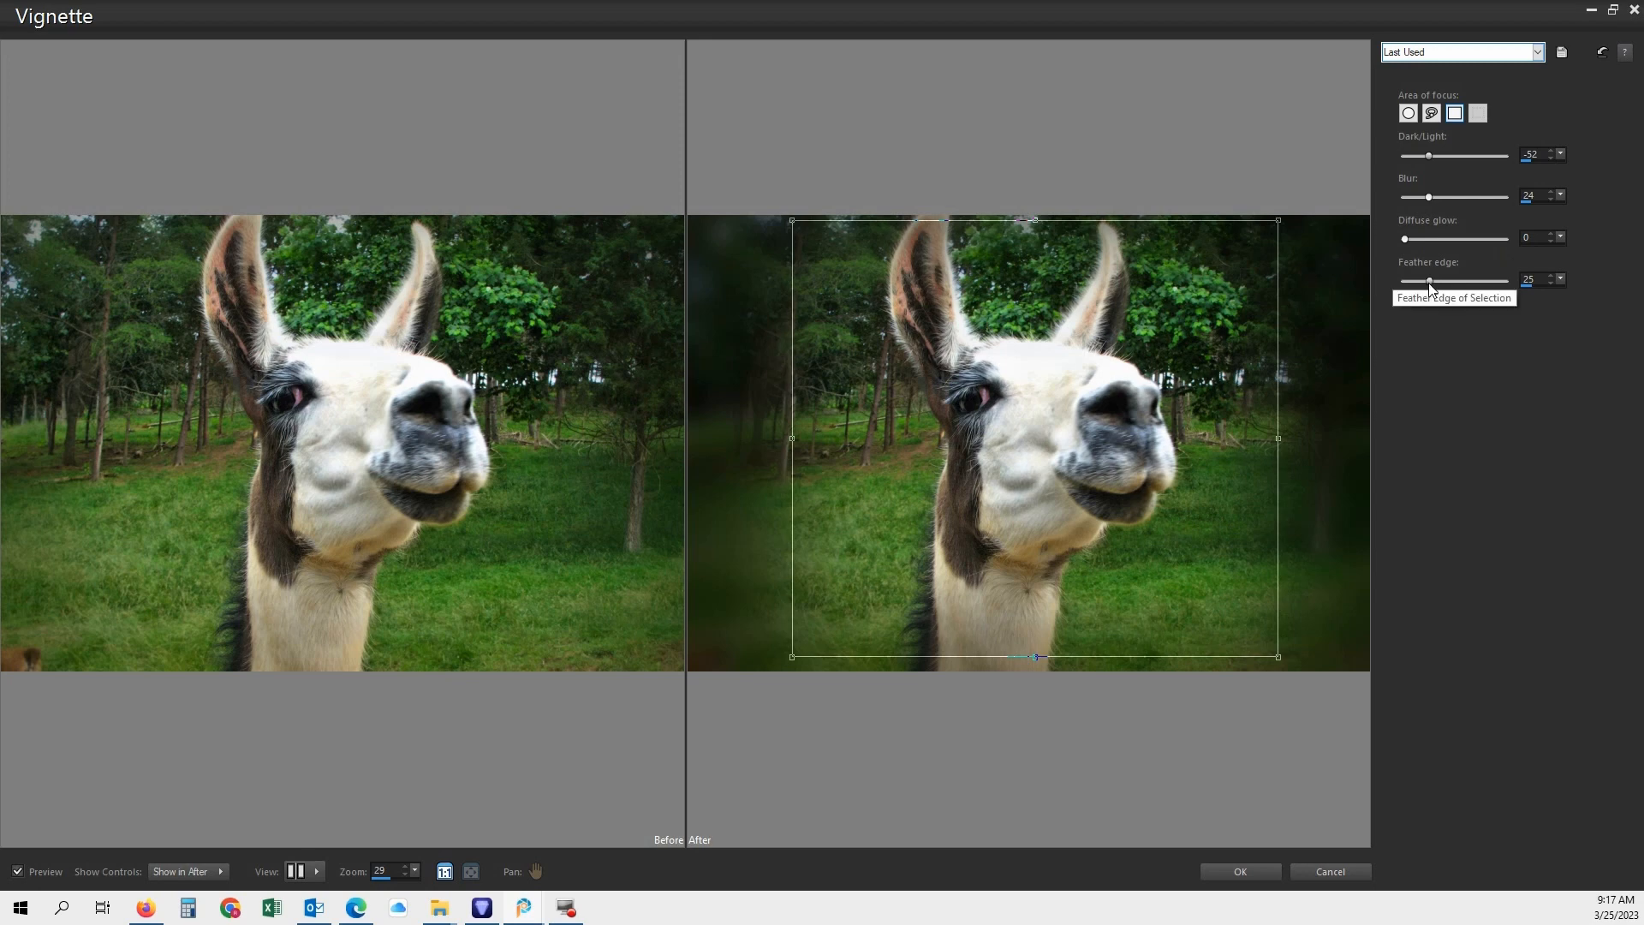
drag(1462, 289, 1482, 289)
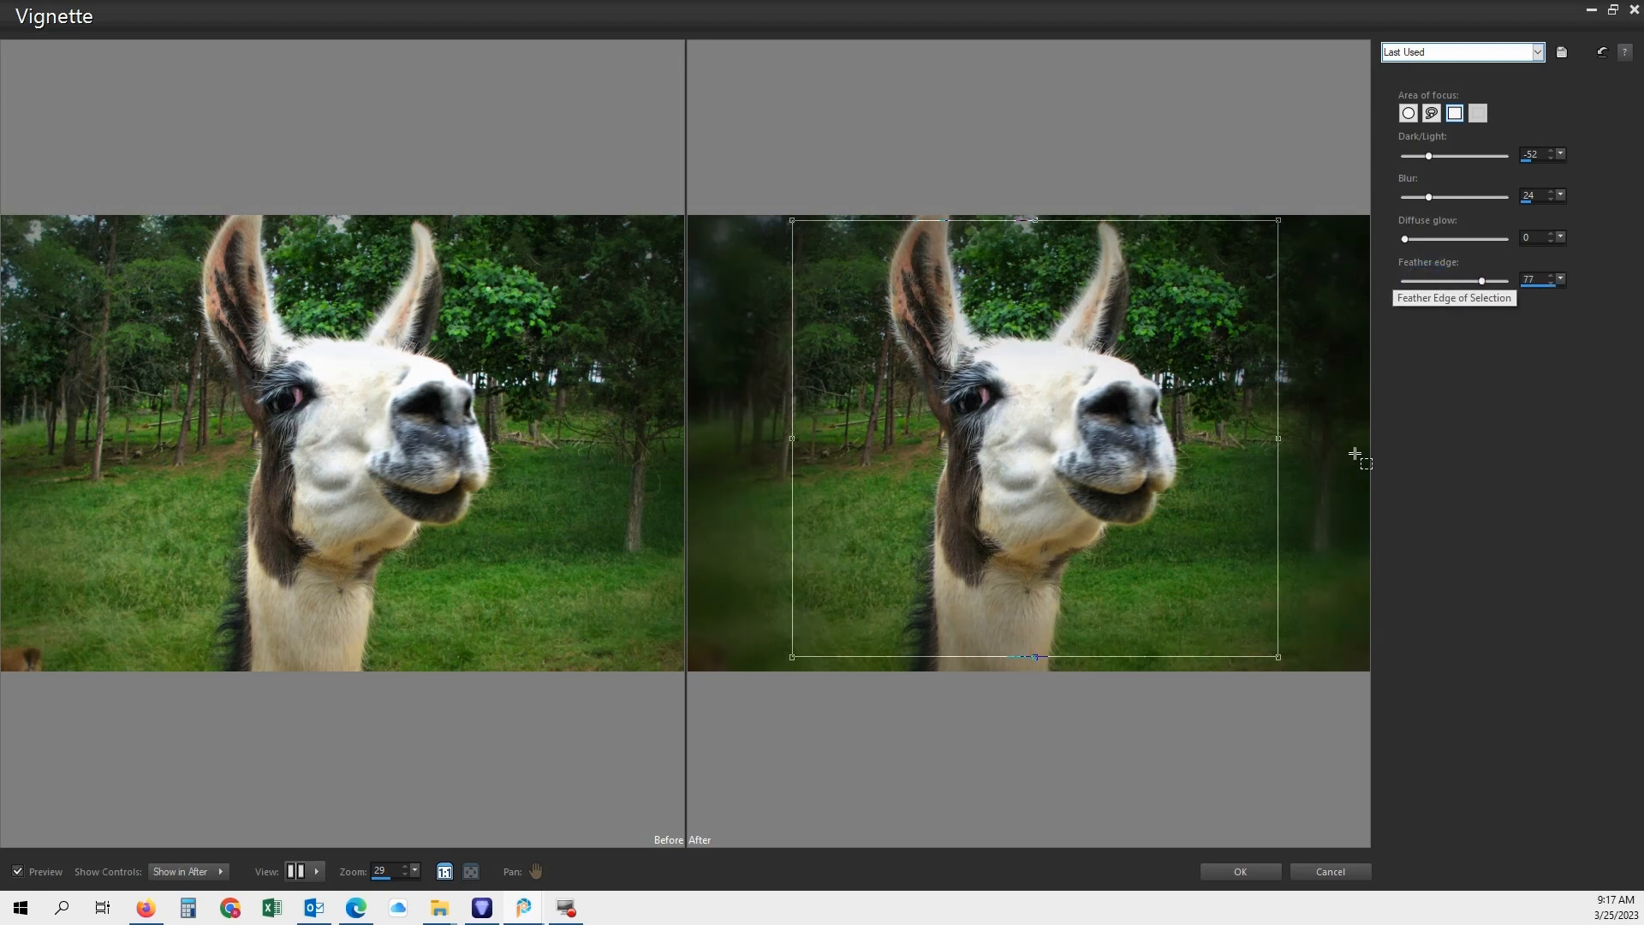
click(1259, 873)
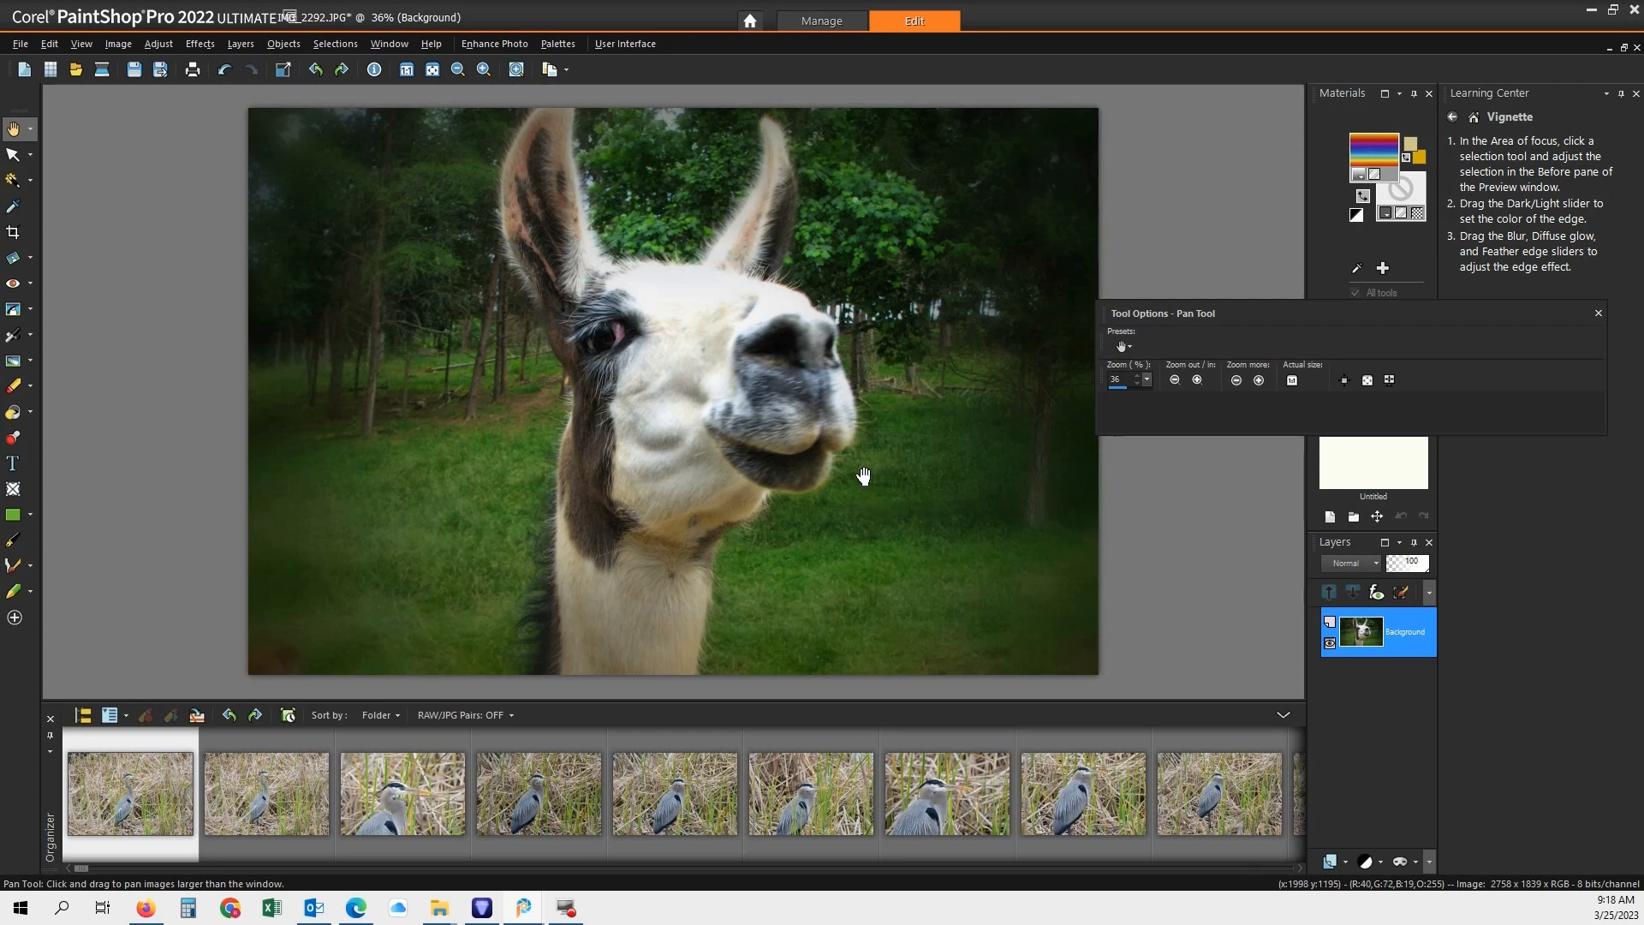
click(225, 69)
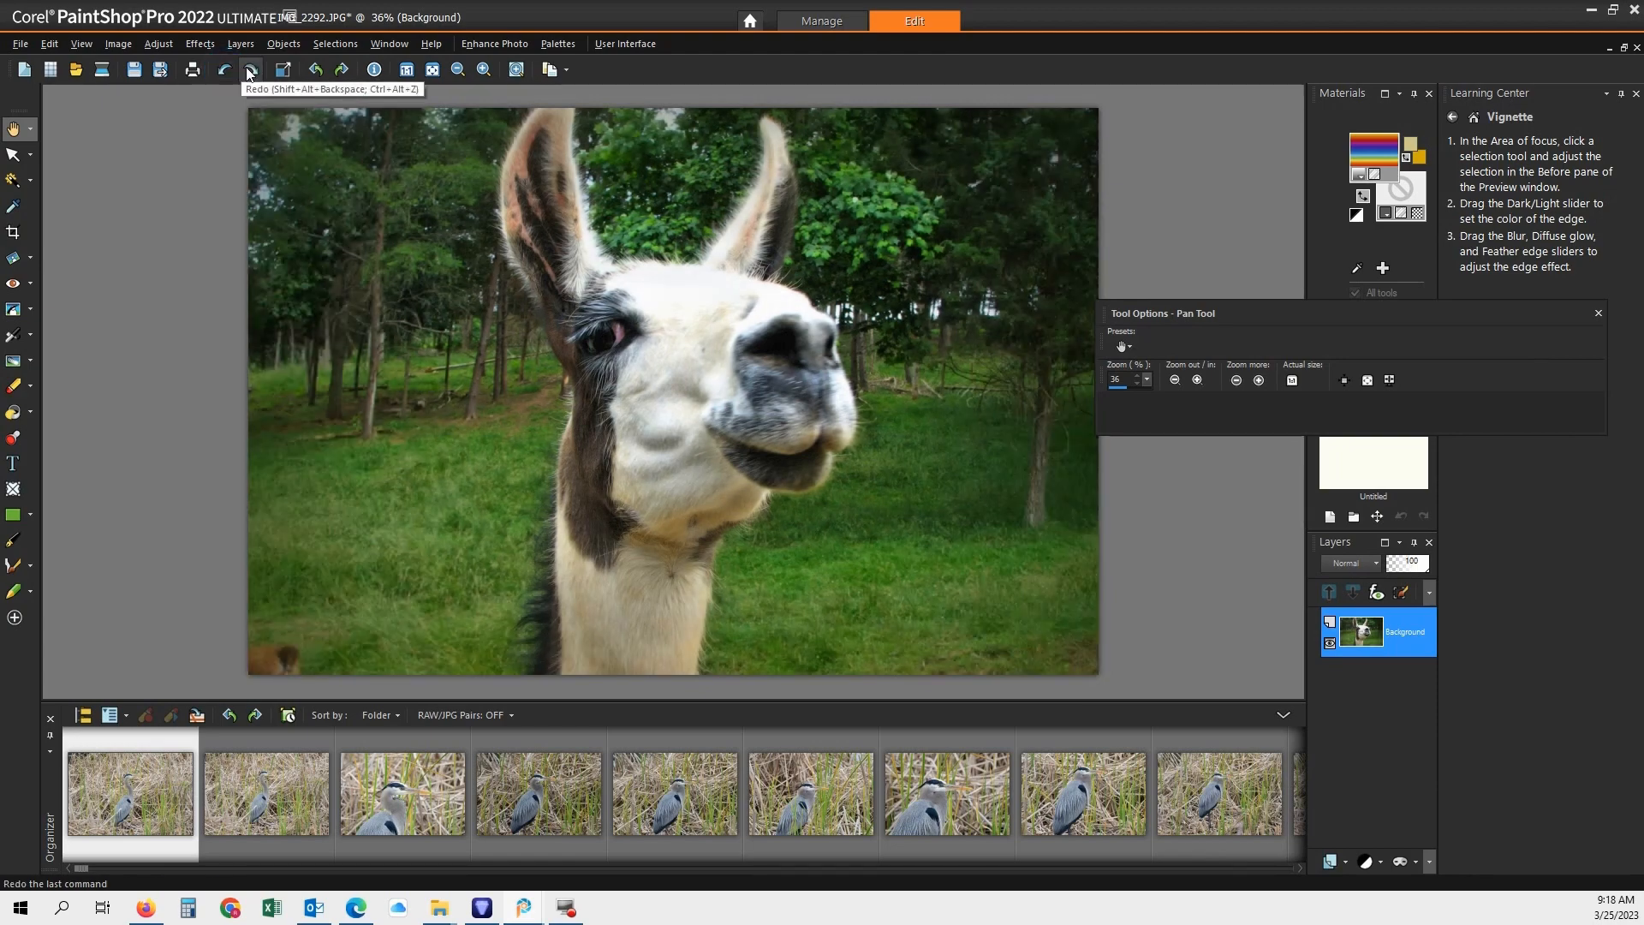
click(249, 69)
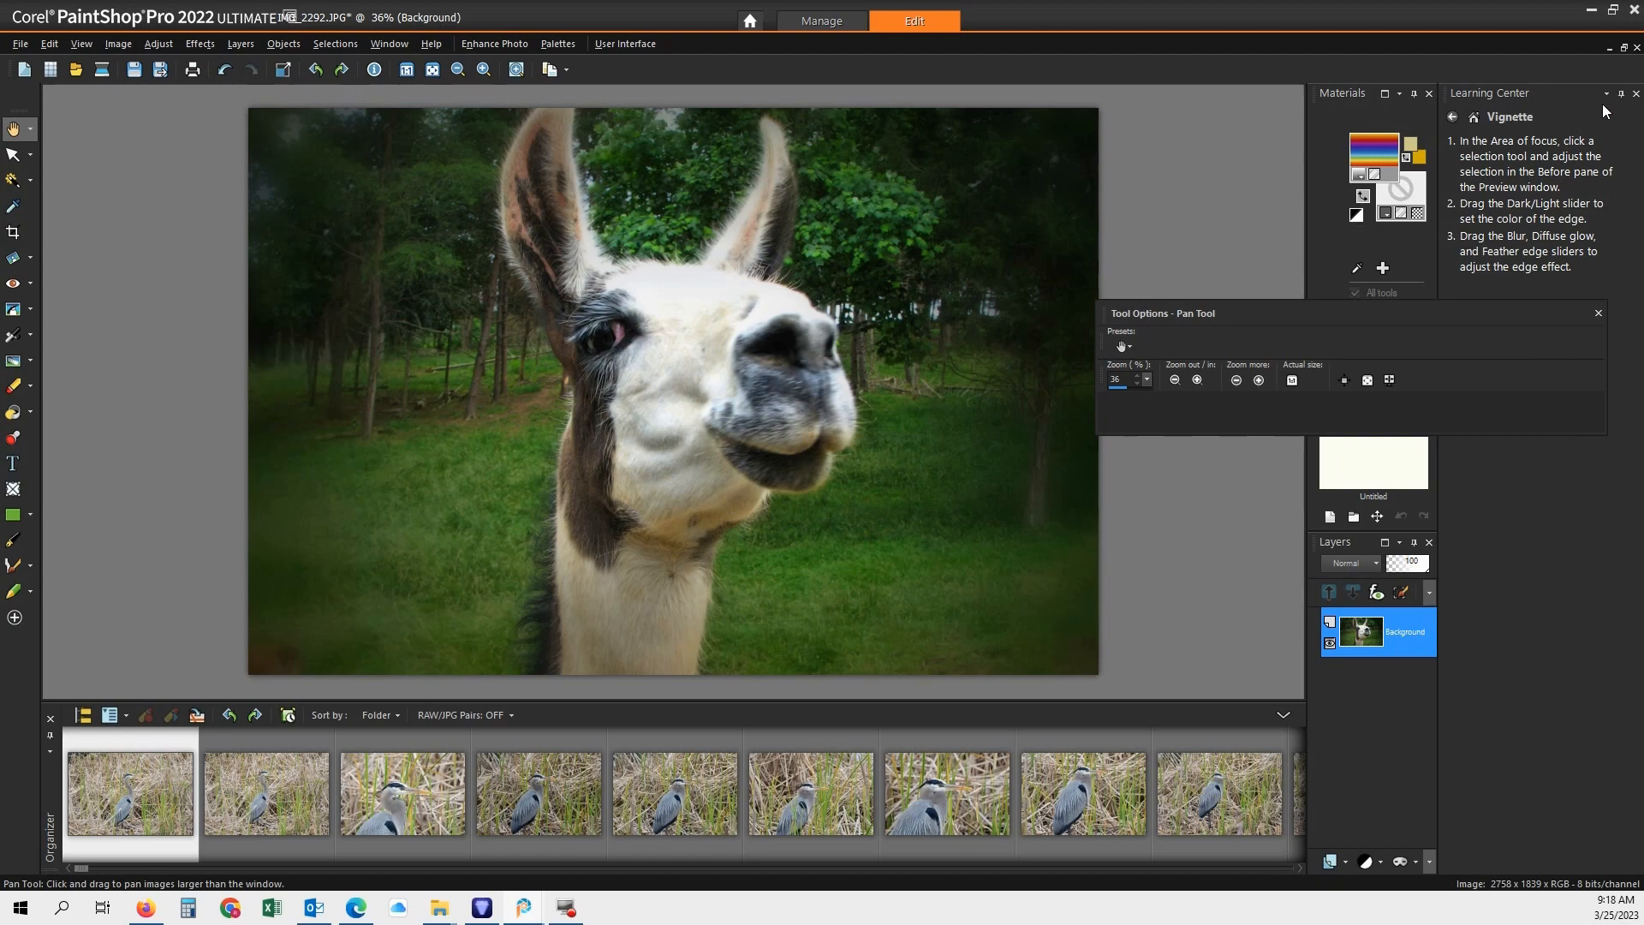
- Restore the llama photo's window, move the desert tree photo aside, and bring the boat dock photo forward and maximize it
click(1610, 47)
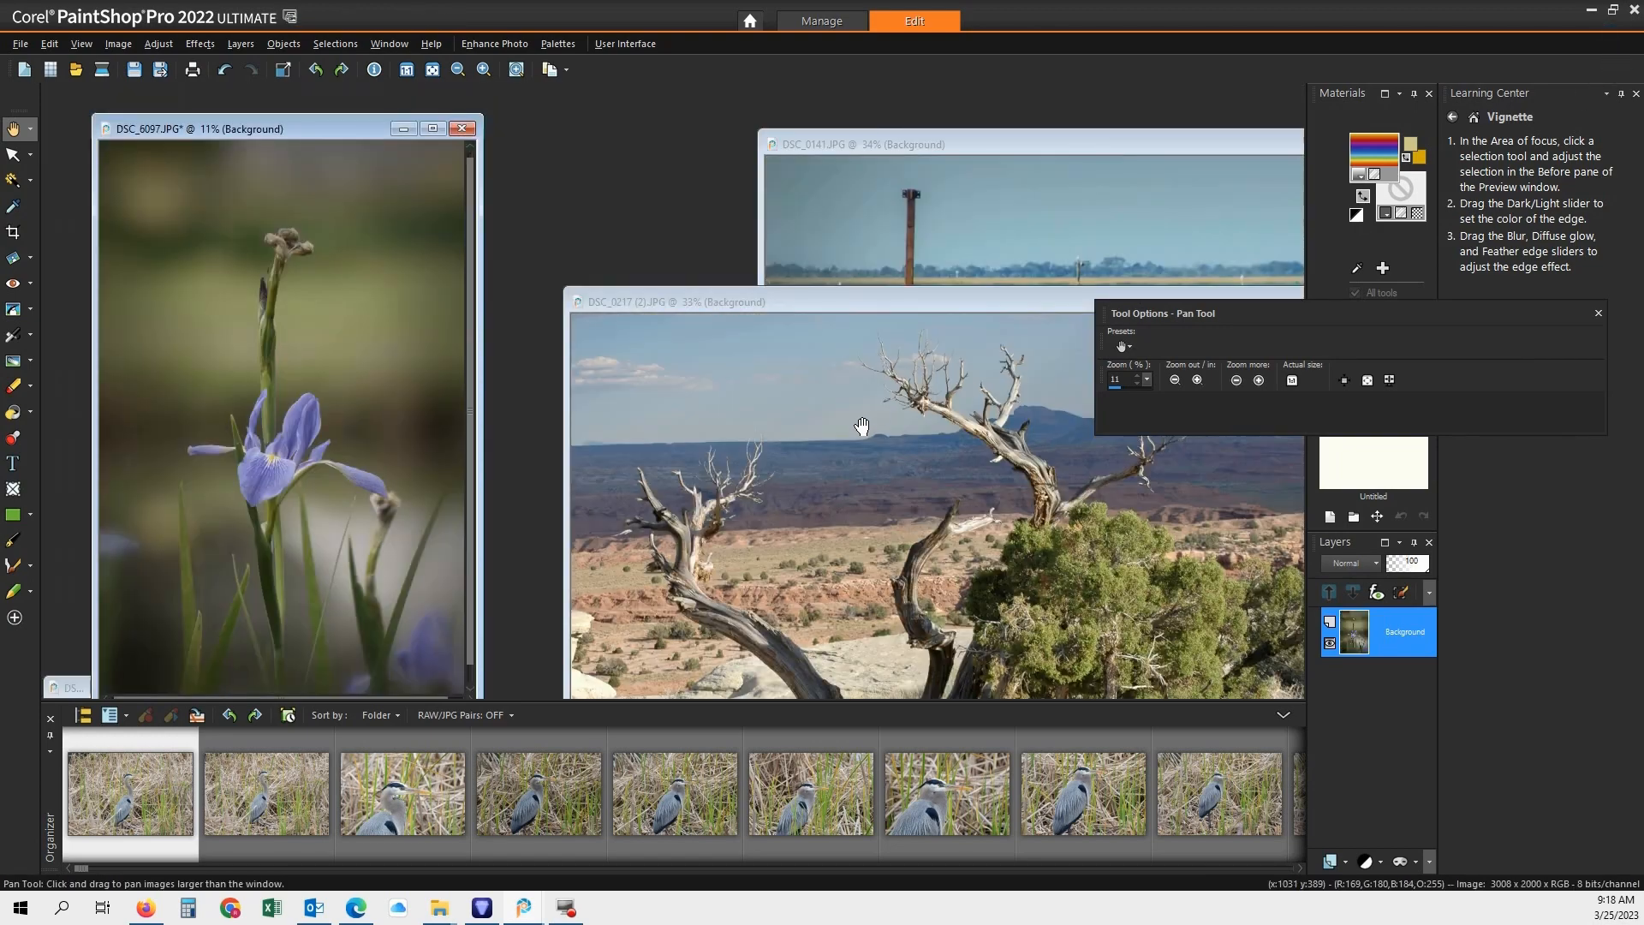
drag(957, 299, 372, 365)
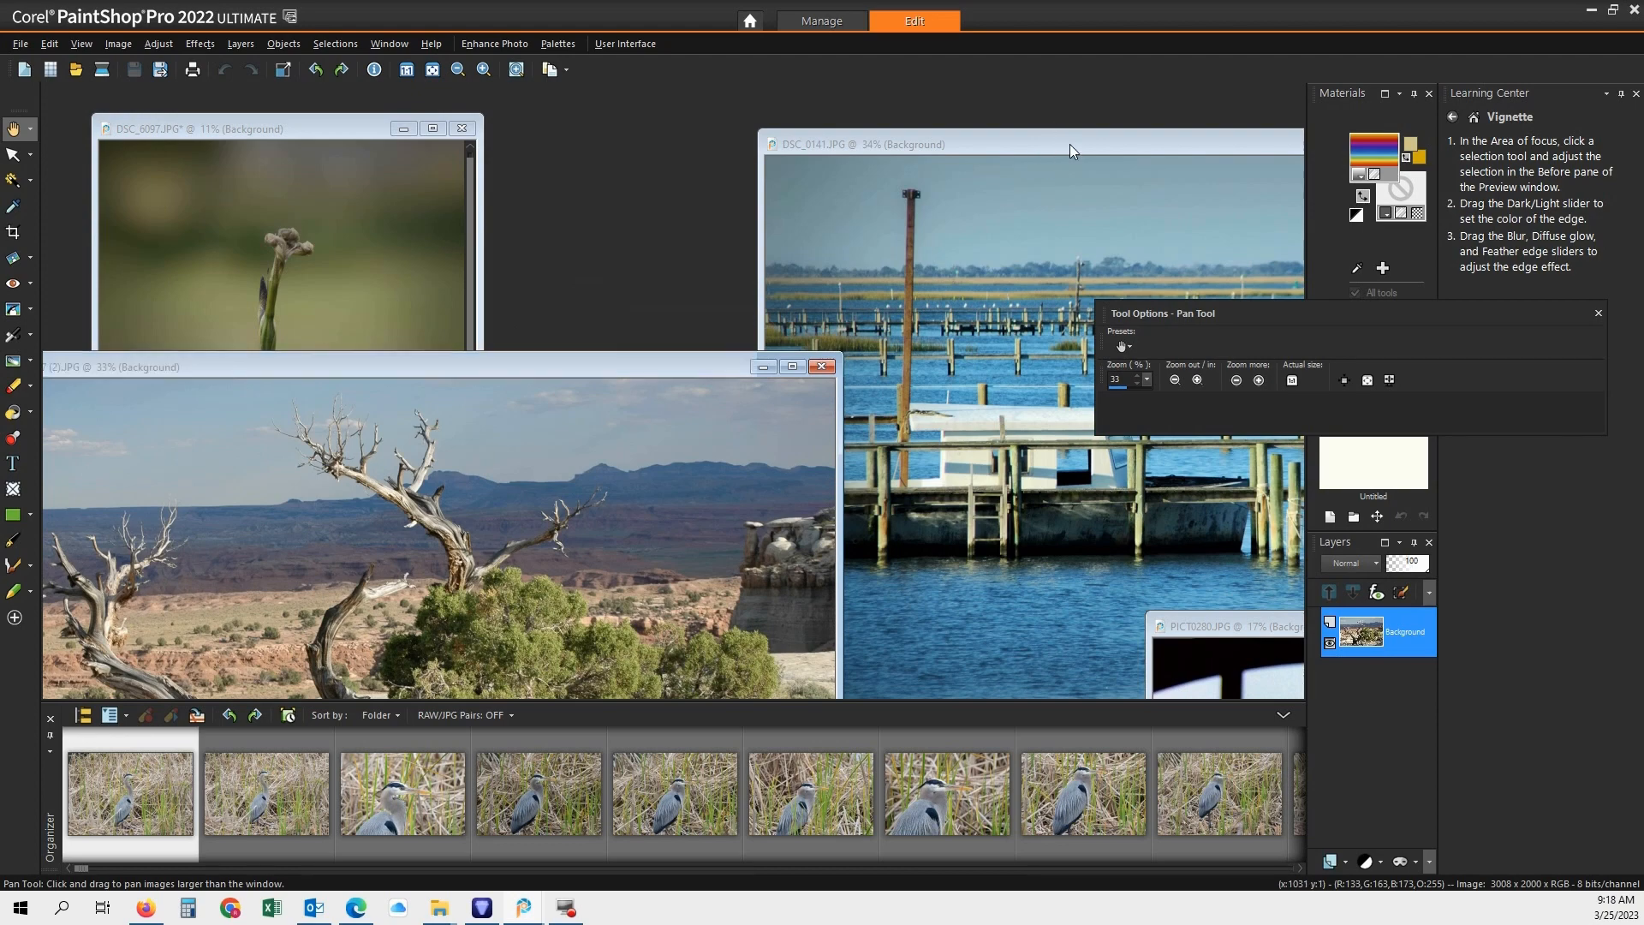
drag(1026, 141, 490, 101)
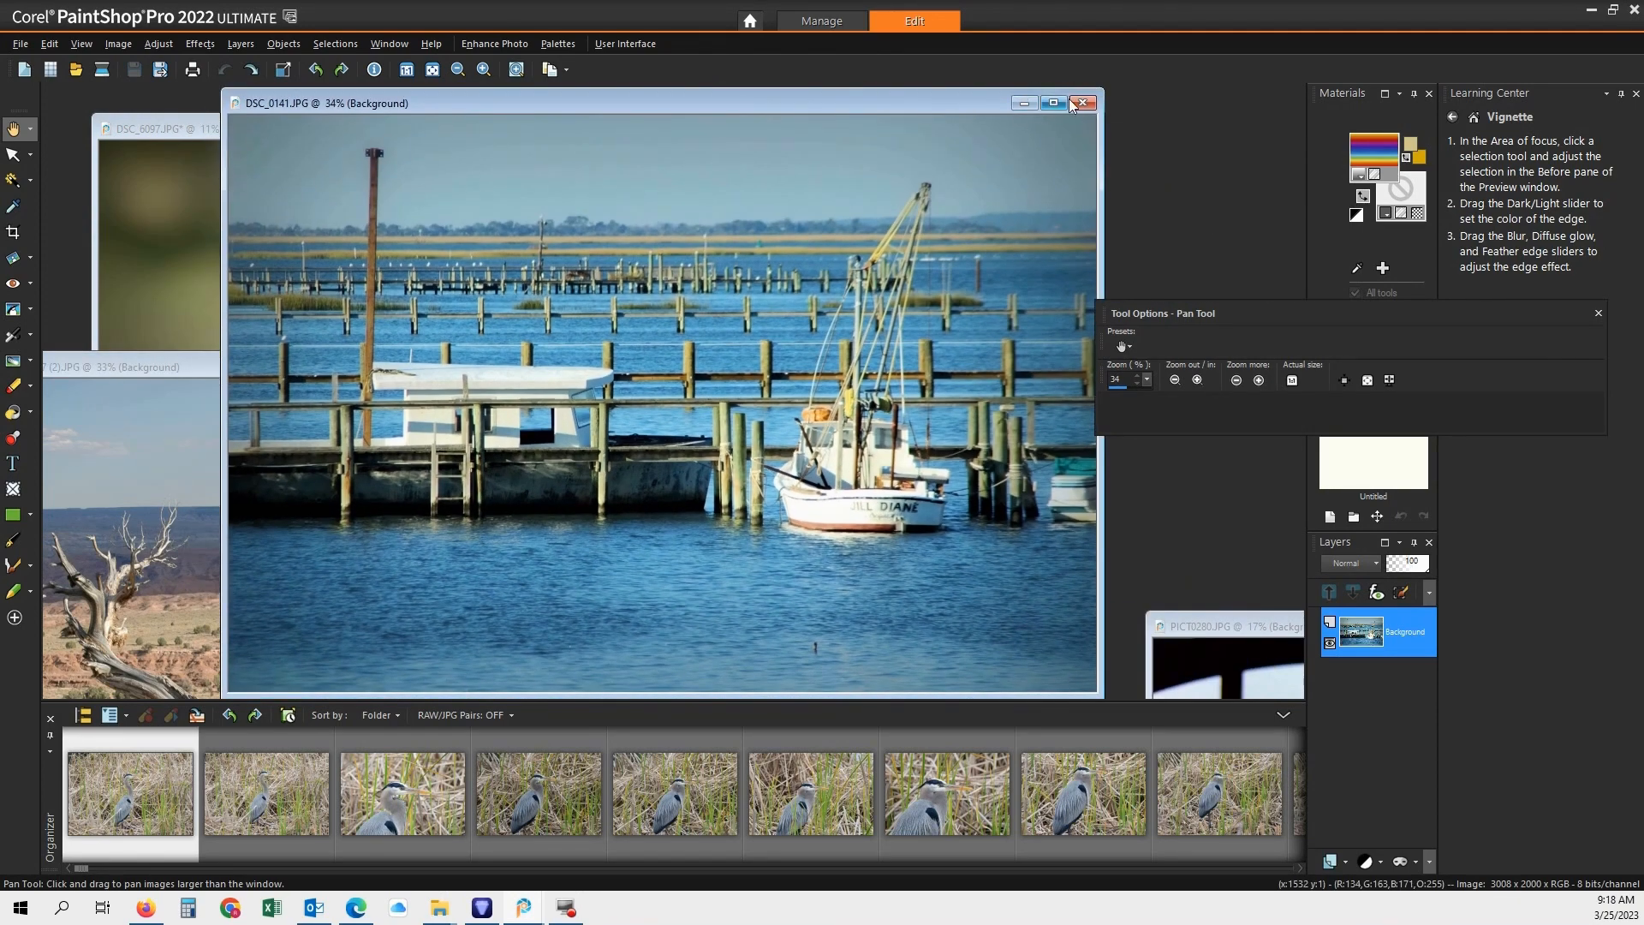
click(1056, 102)
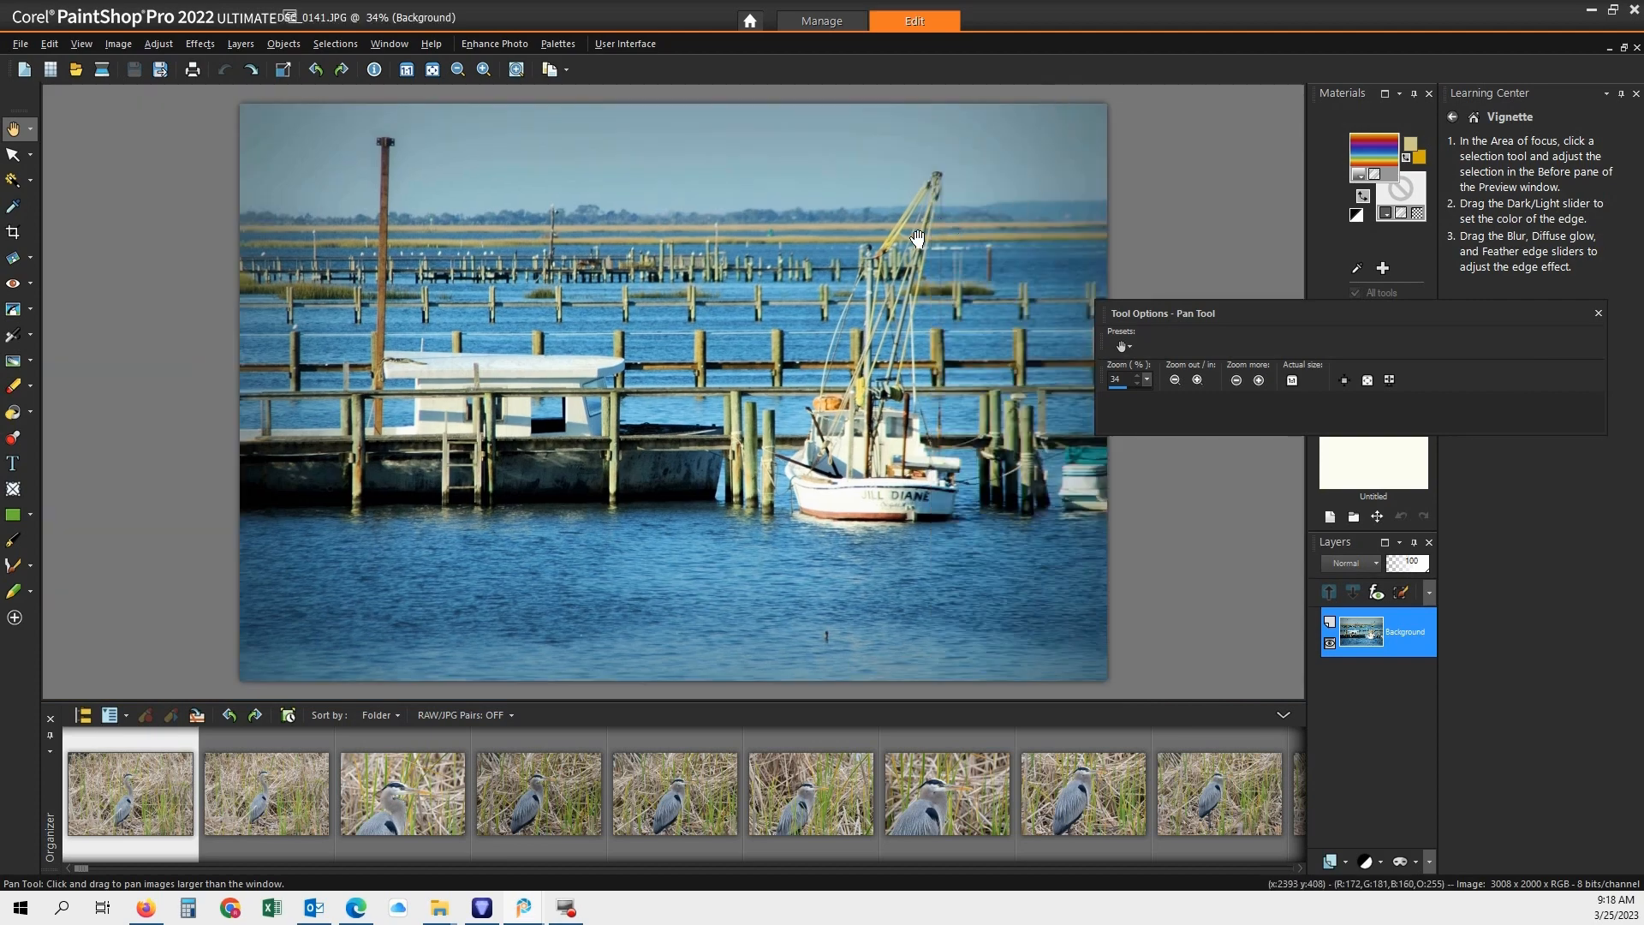
- Try Local Tone Mapping on the boat dock photo, raising Strength to 33 and settling on Strength 20 with Block Size 17
click(506, 43)
click(560, 173)
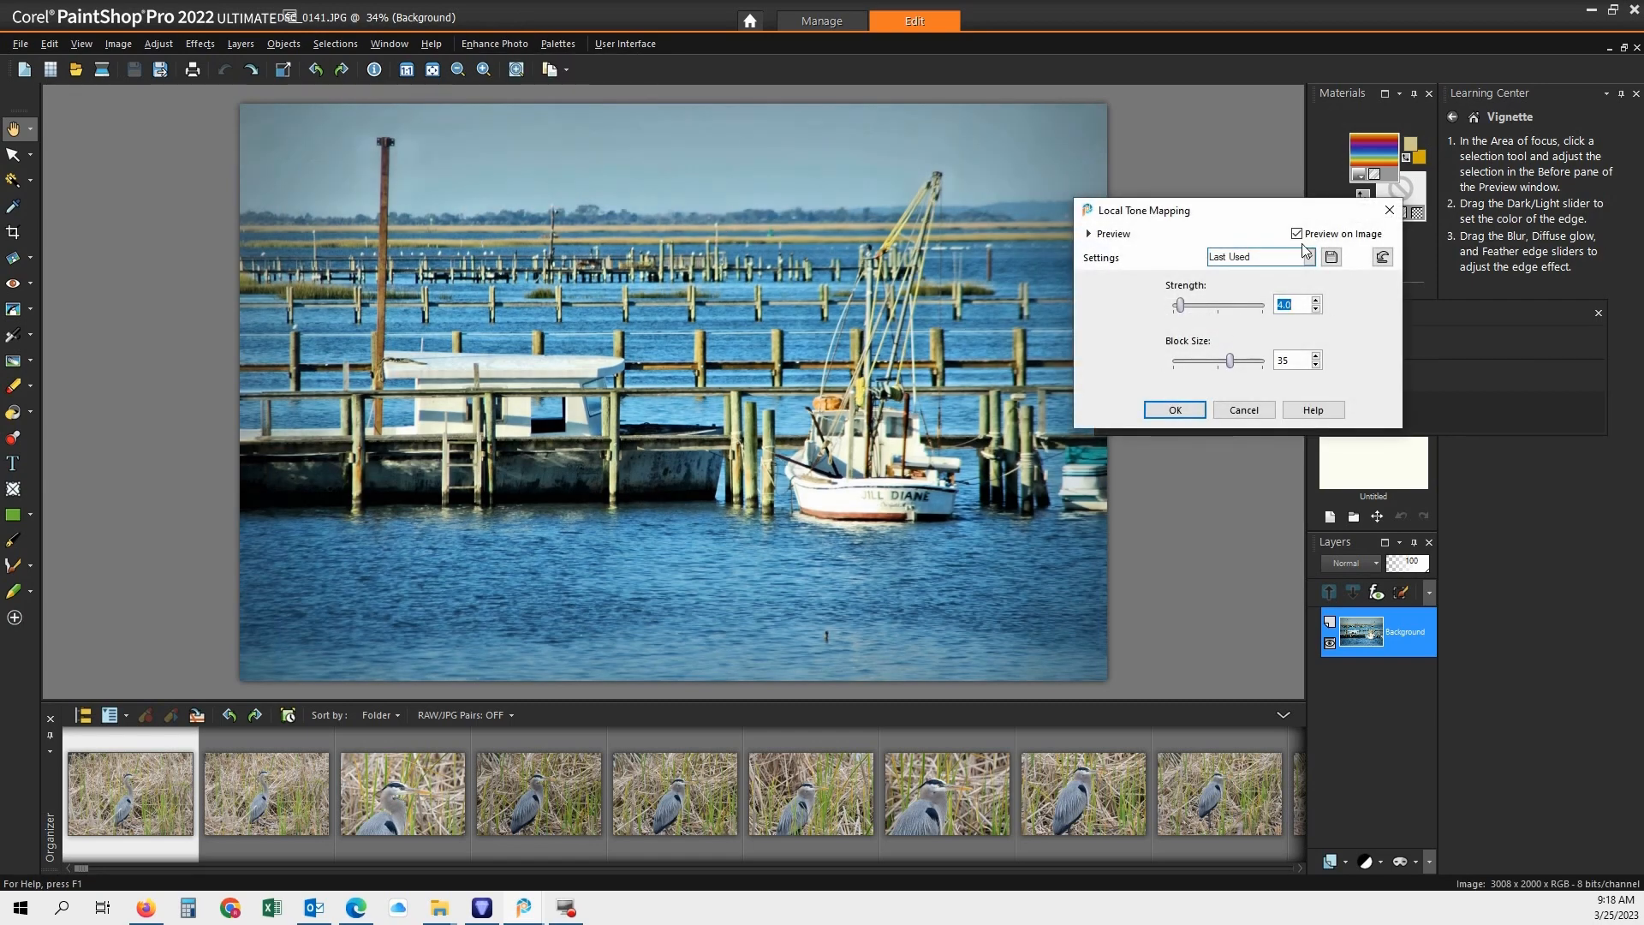
drag(1230, 212, 1320, 204)
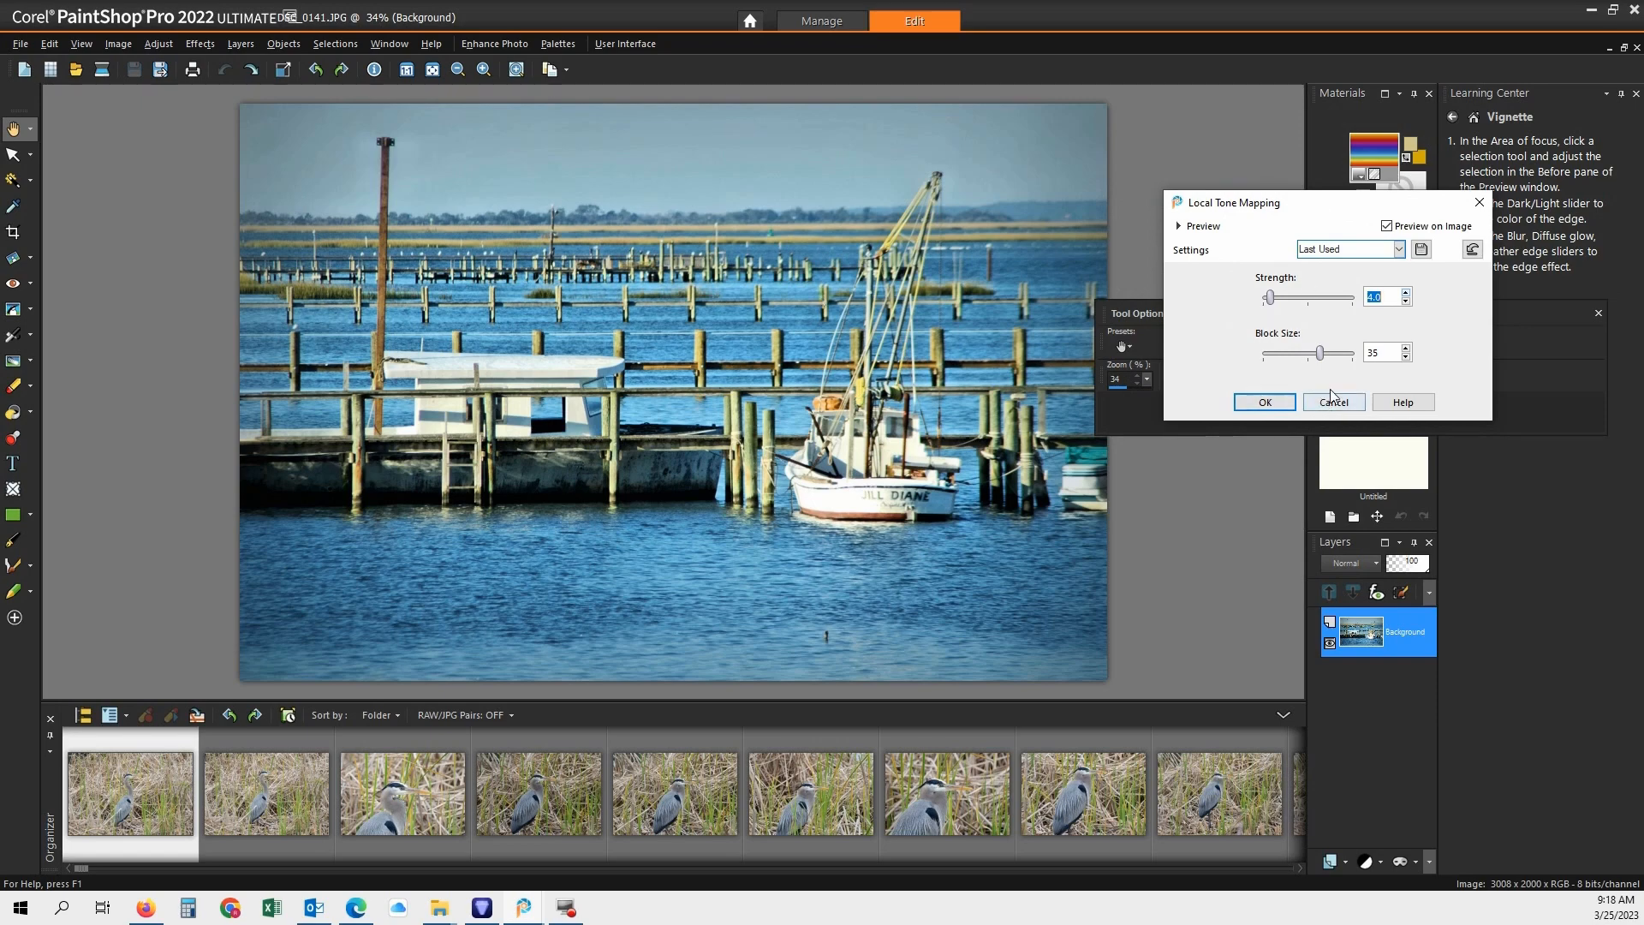
drag(1270, 299, 1296, 299)
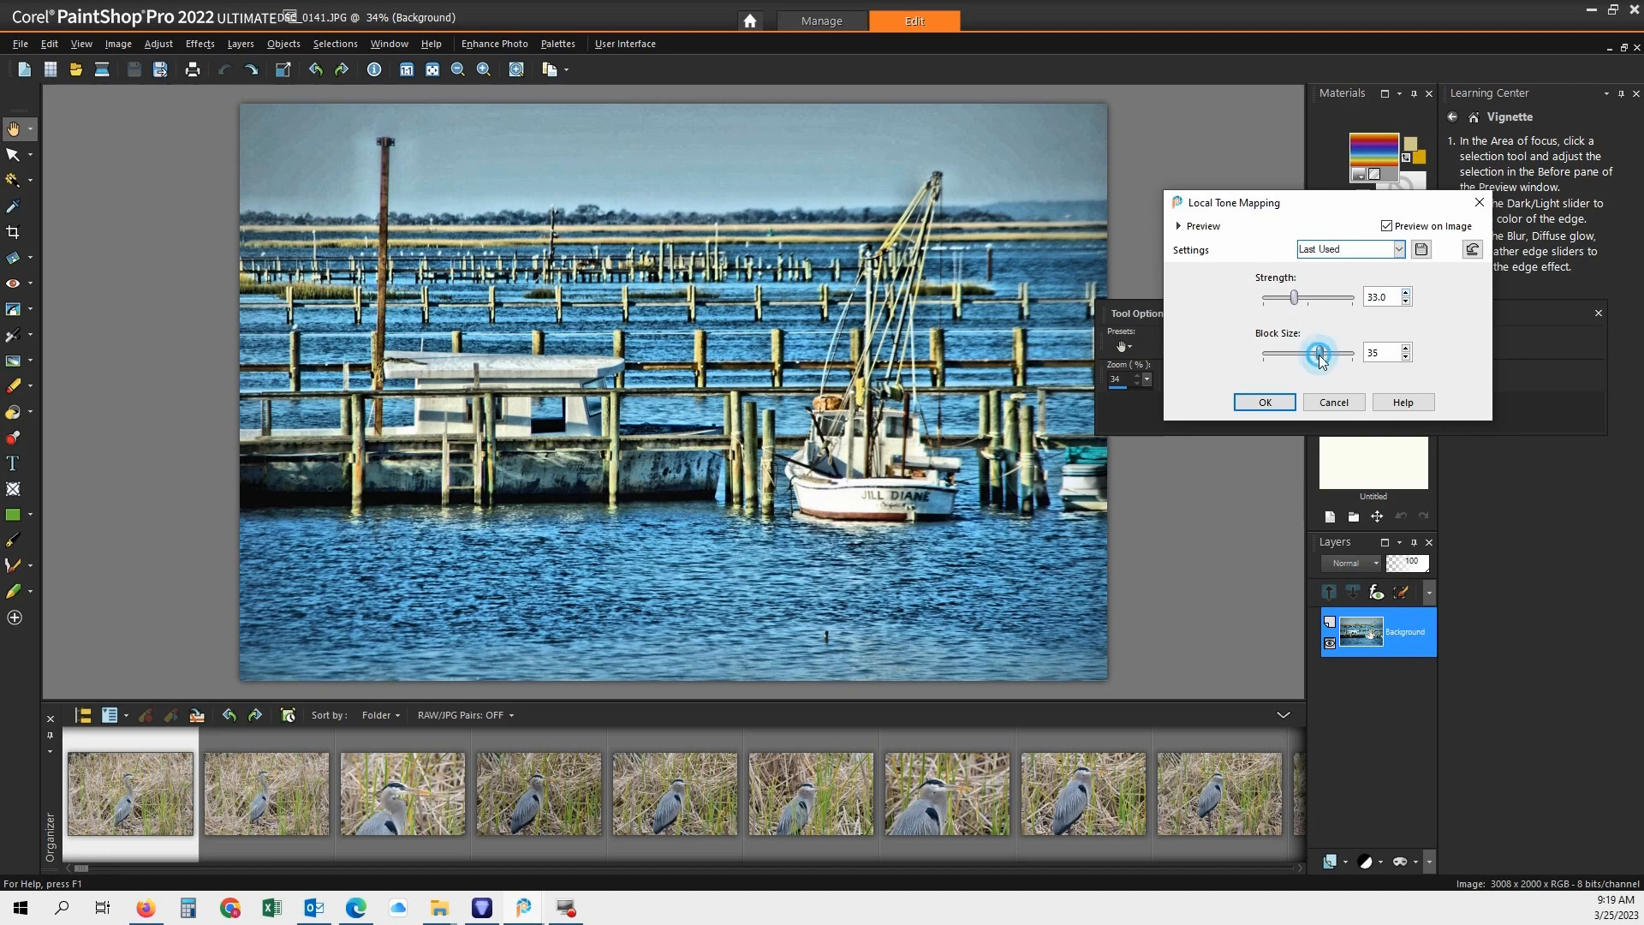
drag(1320, 353, 1287, 355)
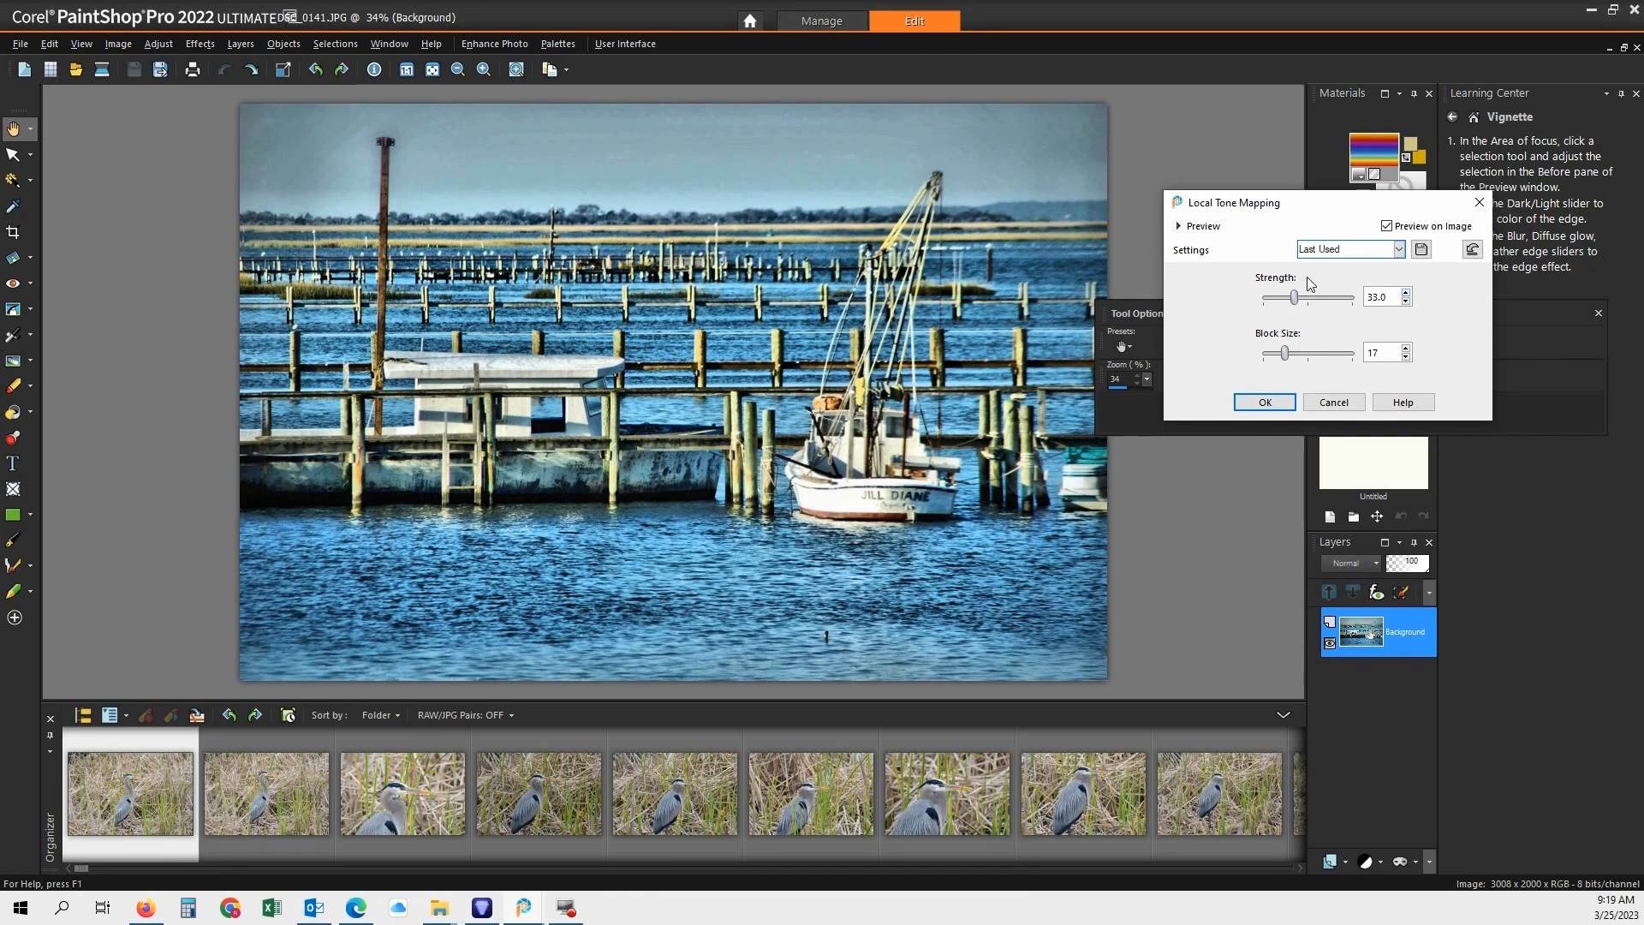
drag(1294, 299, 1282, 300)
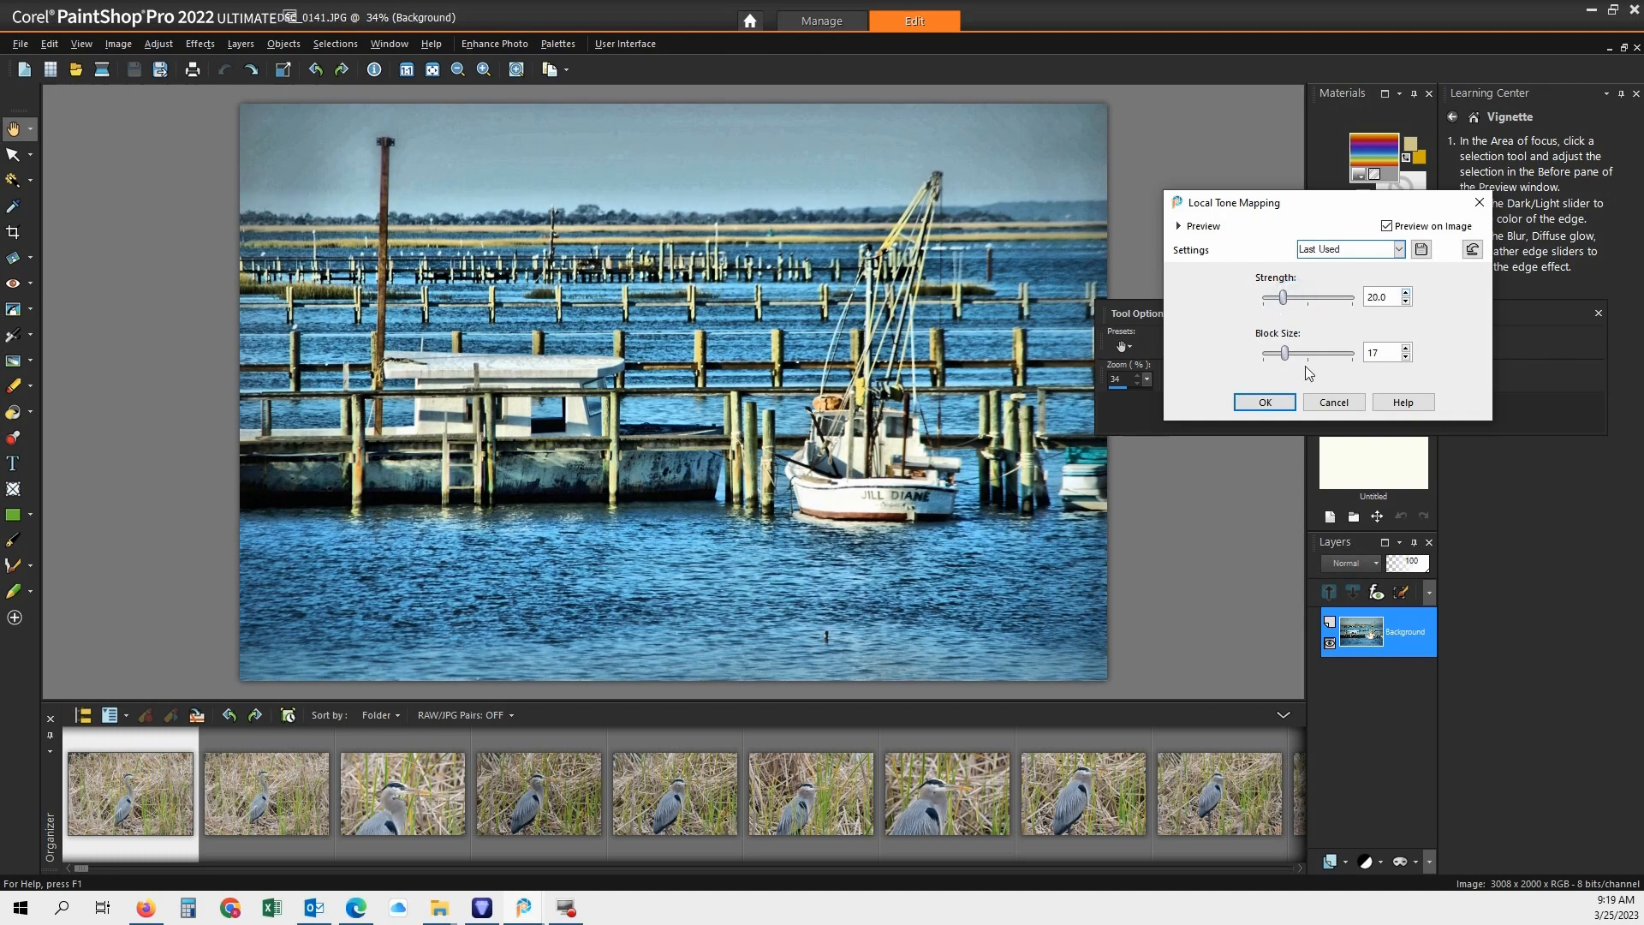
- Compare the boat dock photo with and without the tone mapping preview, and cancel Local Tone Mapping
click(1387, 225)
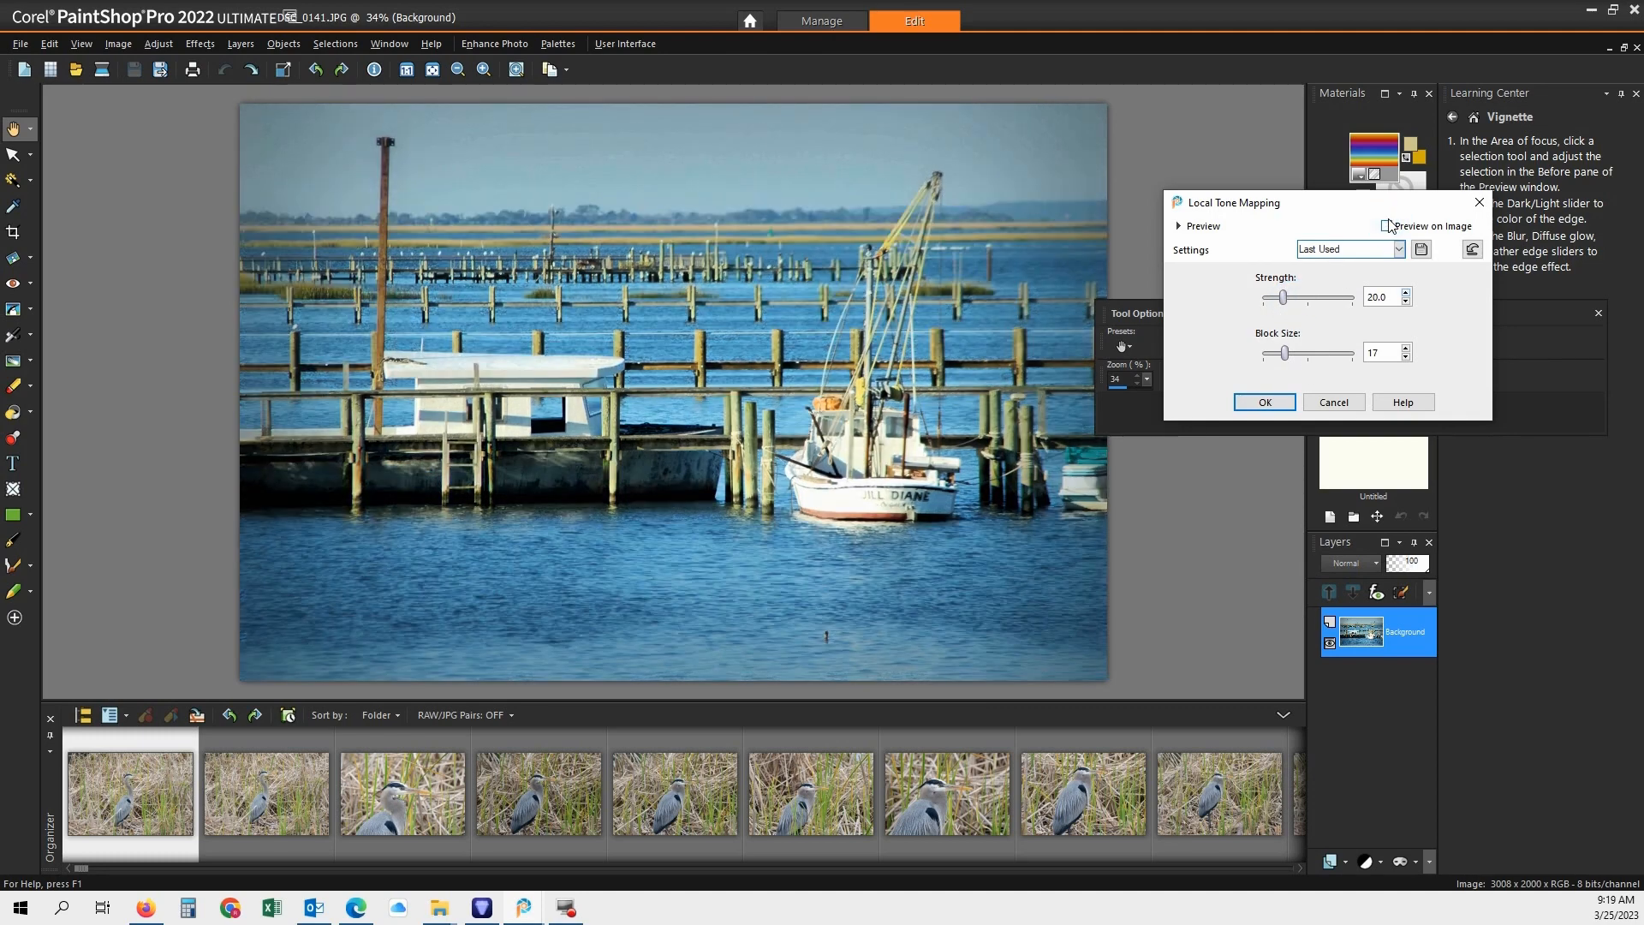
click(1388, 226)
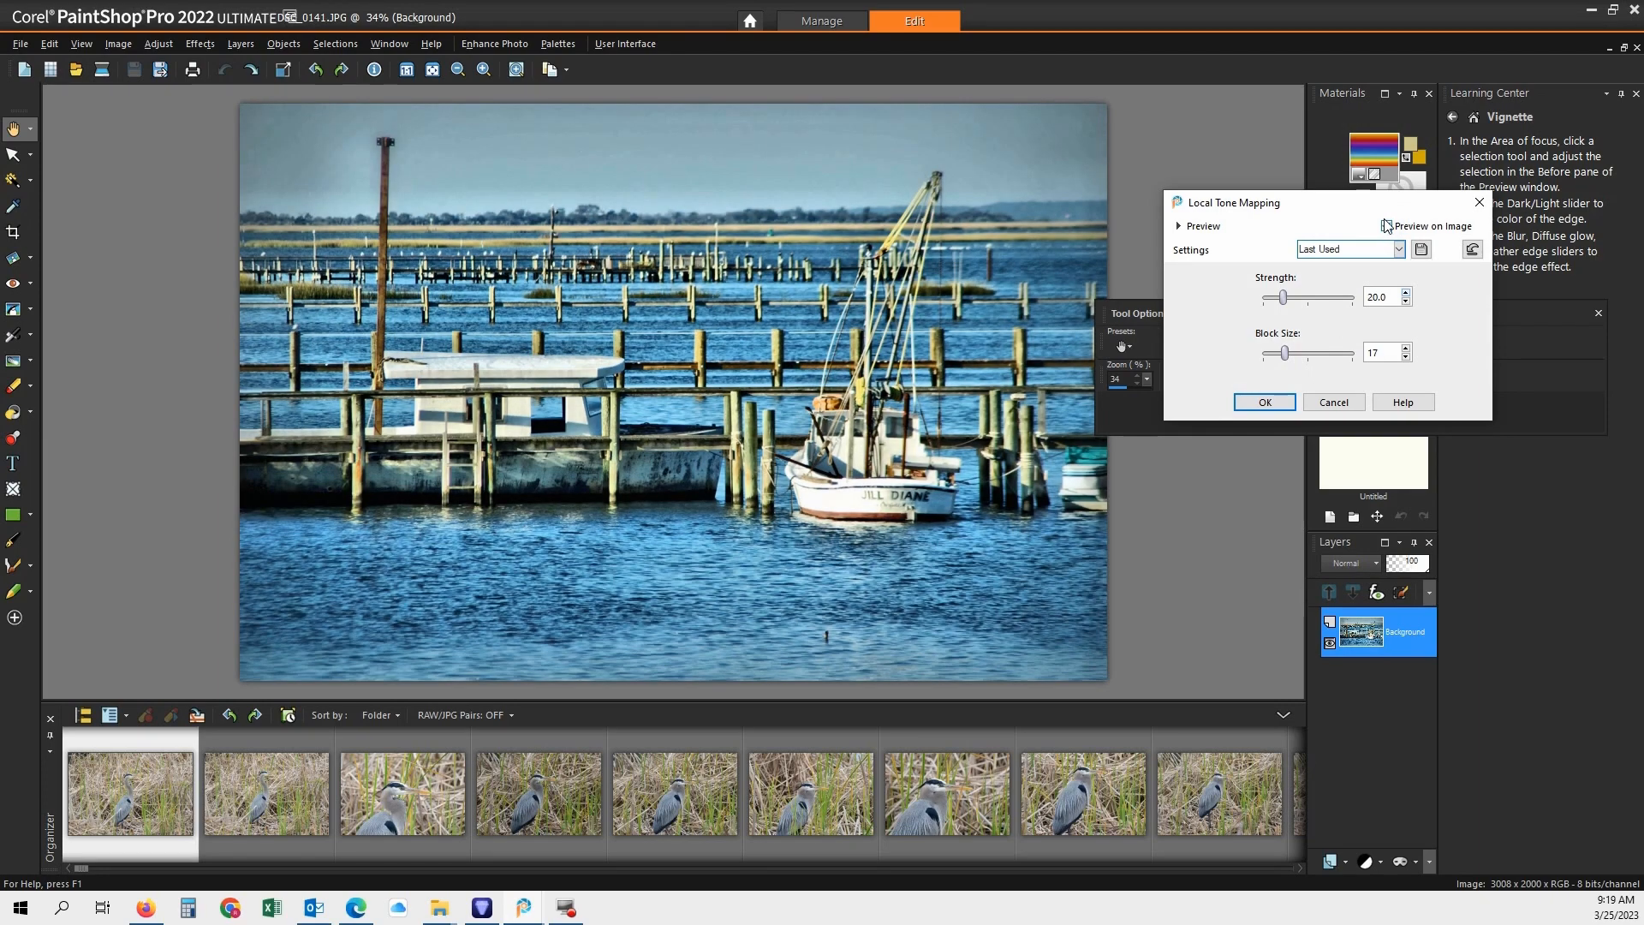
click(1386, 225)
click(1388, 226)
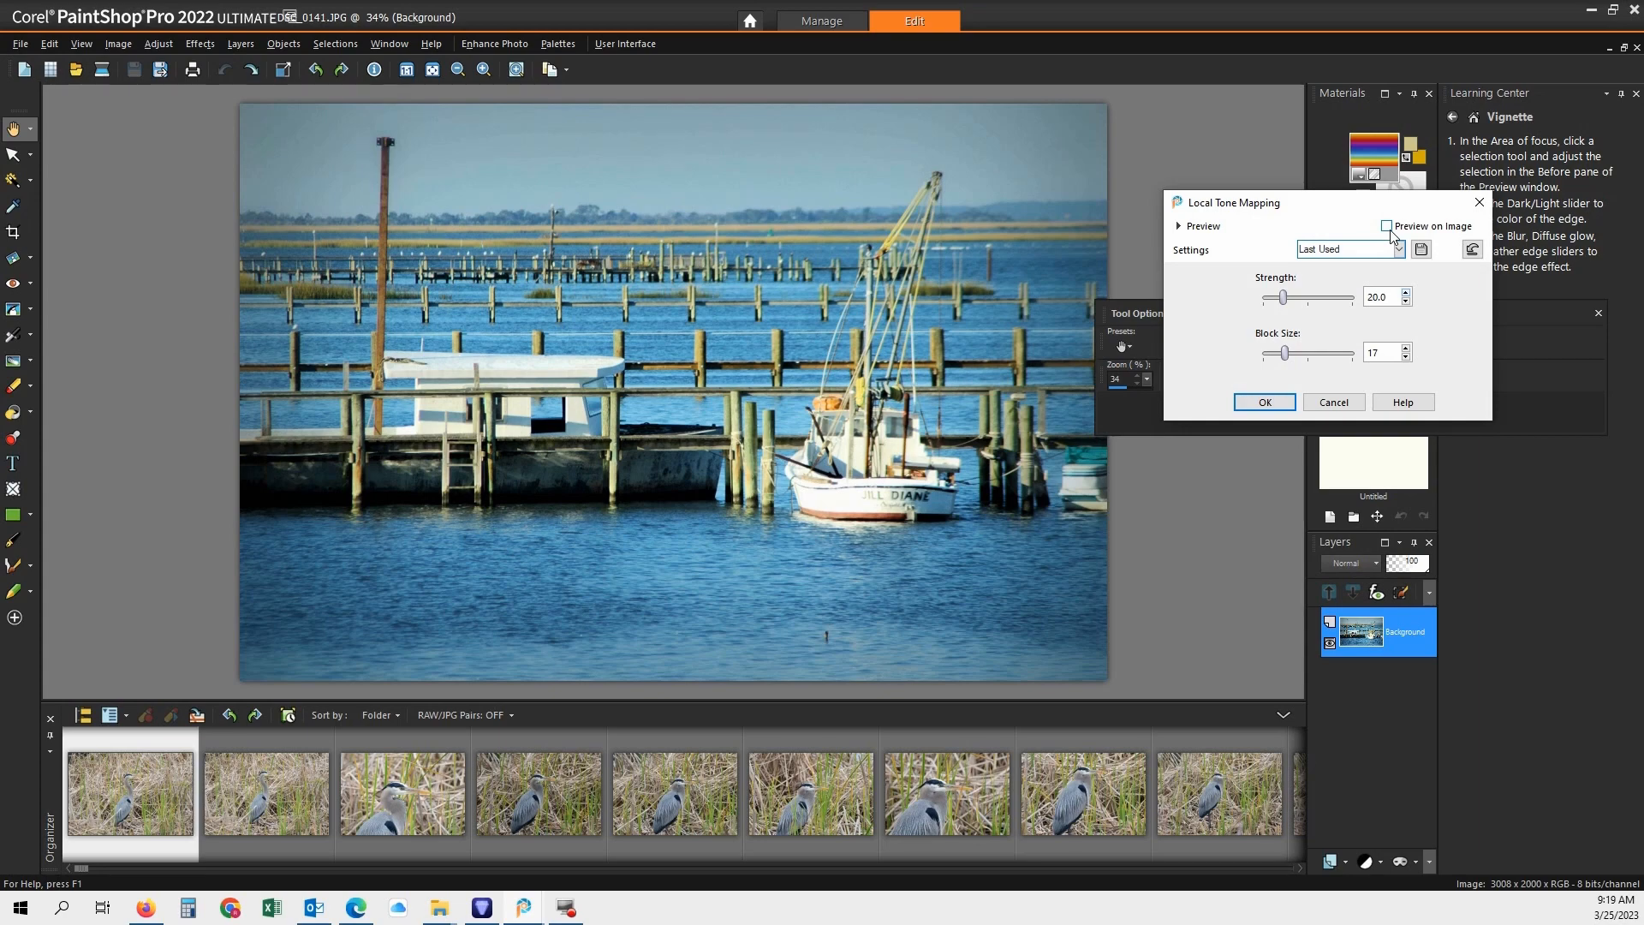
click(1387, 226)
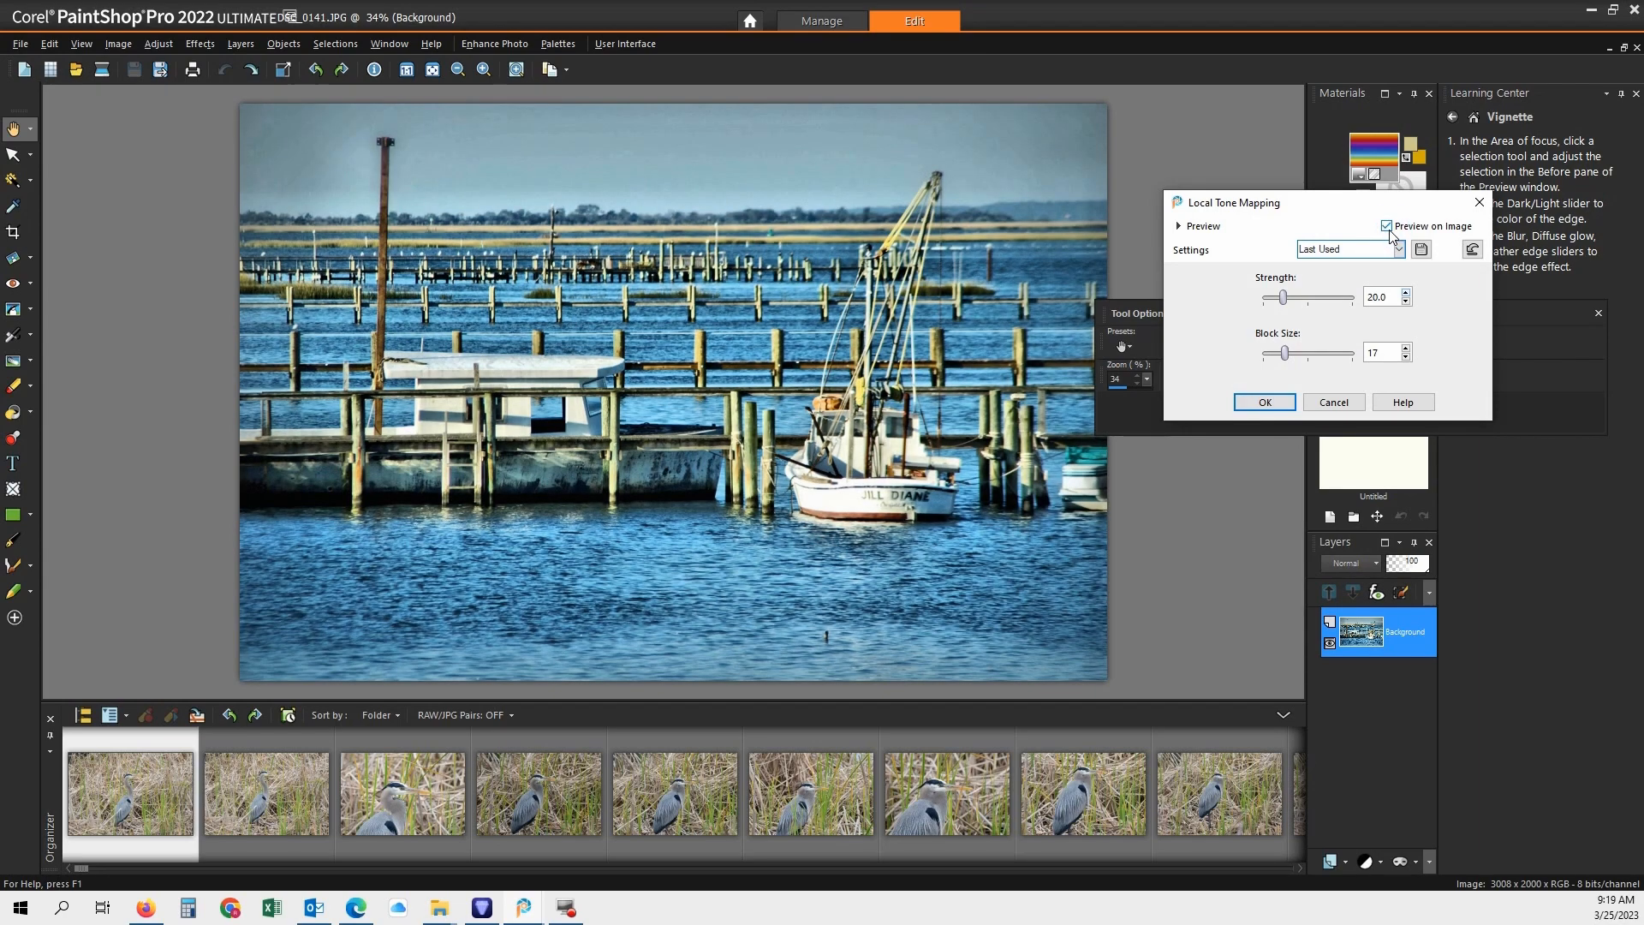
click(1387, 226)
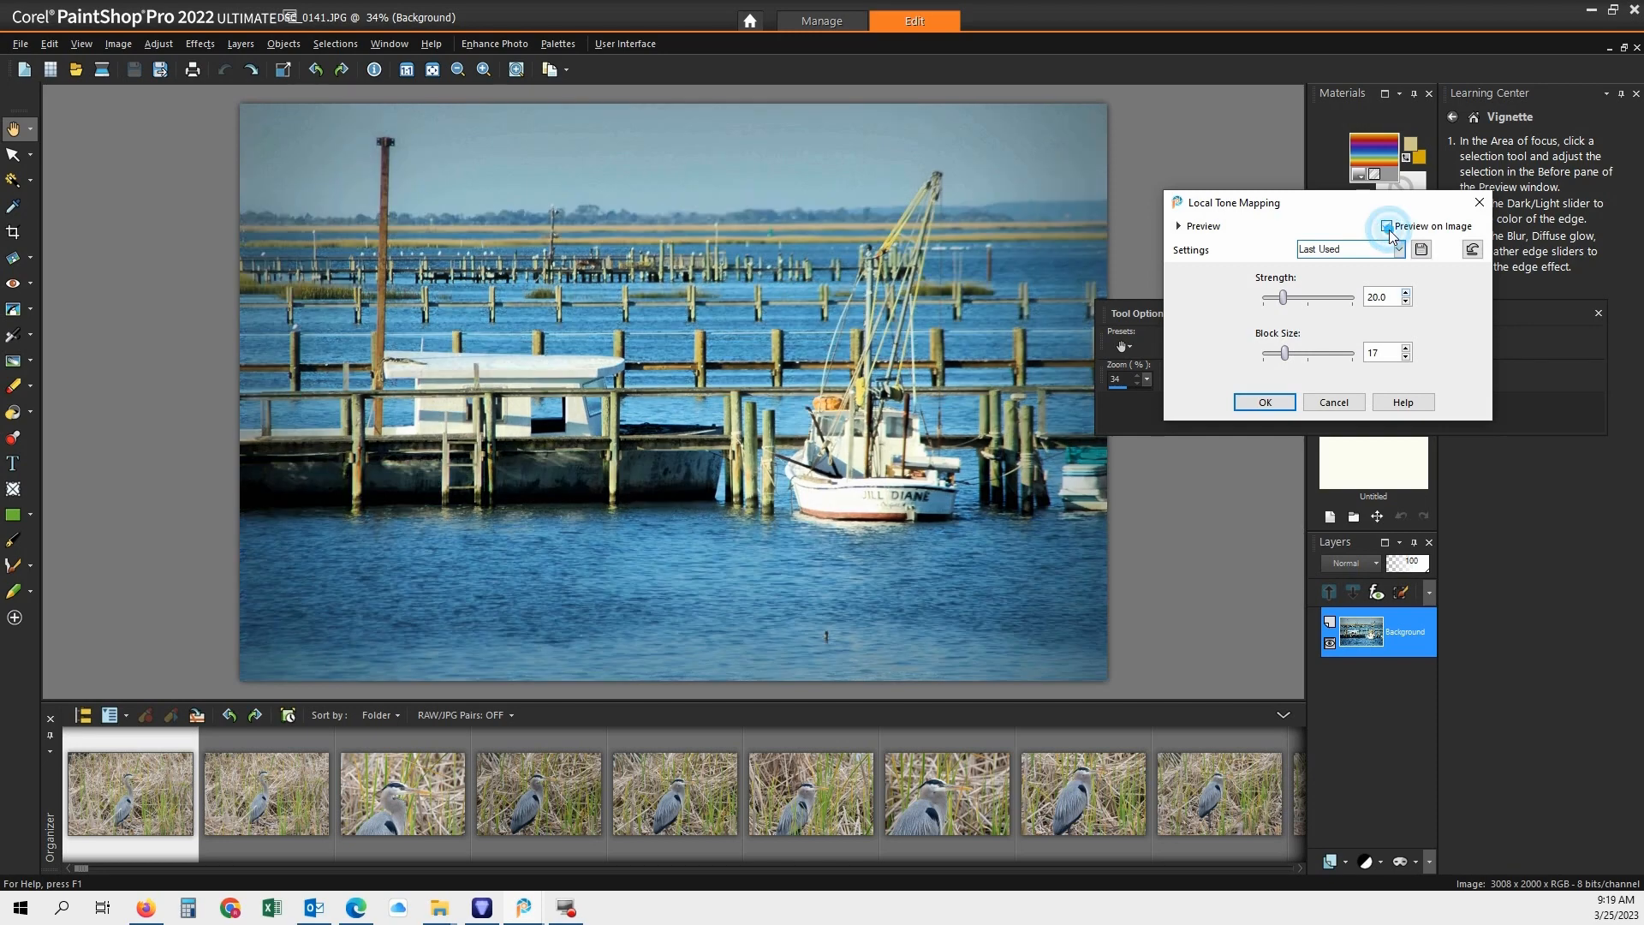
click(1332, 400)
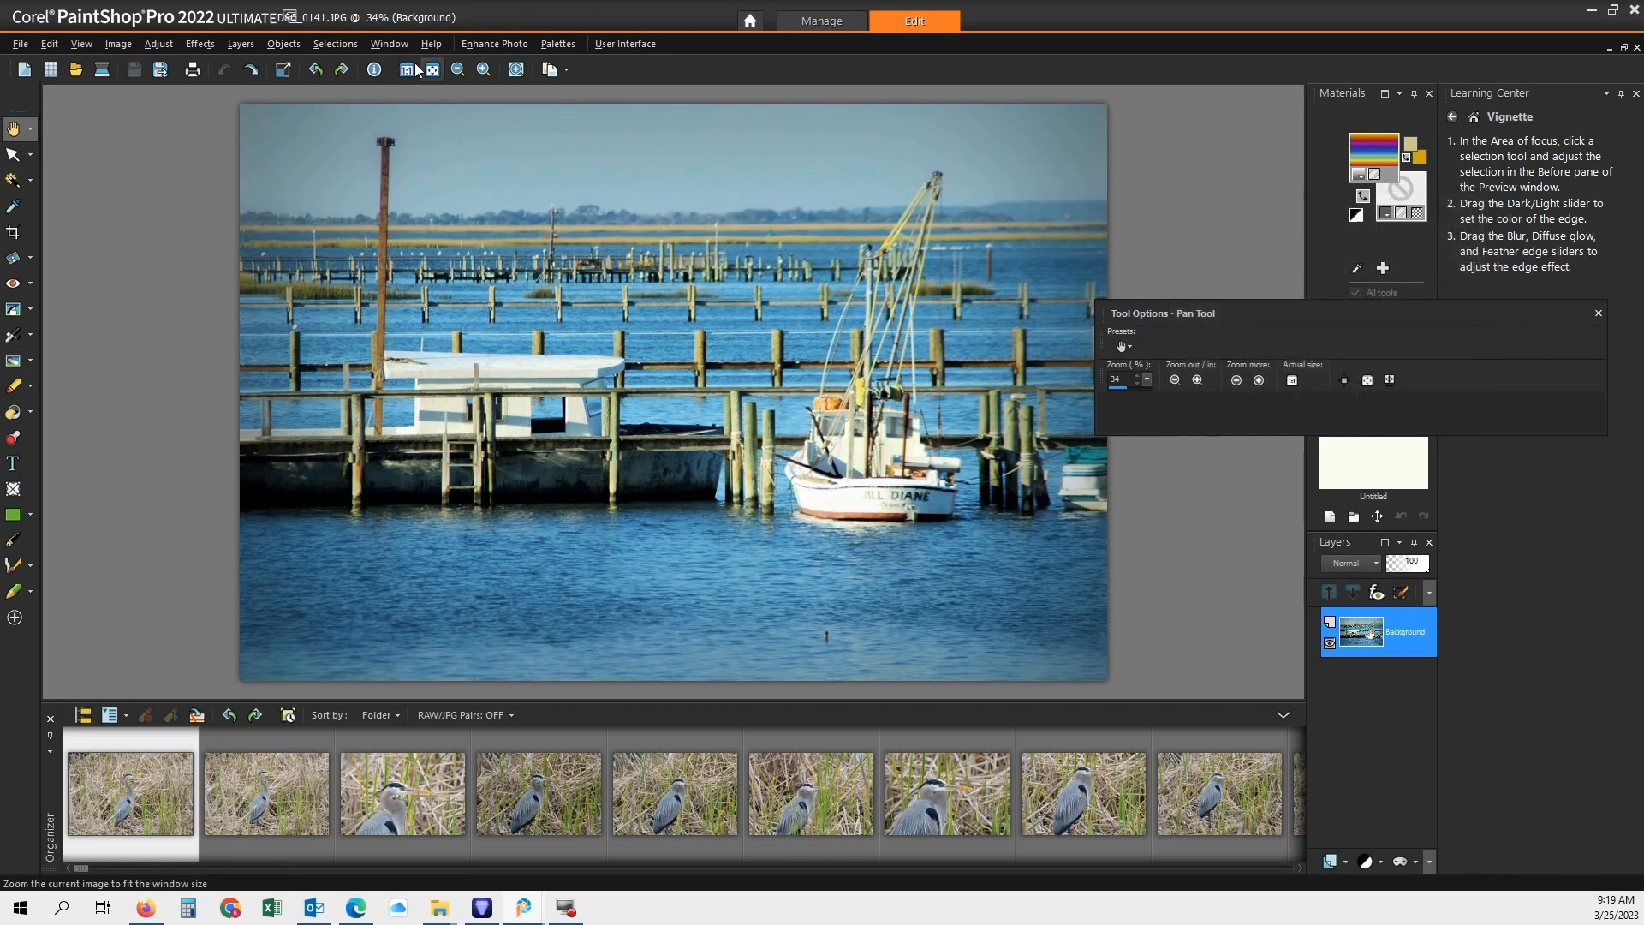
- Start Vibrancy on the boat dock photo, try strength 10, and compare the preview with the original
click(161, 44)
mouse_move(232, 256)
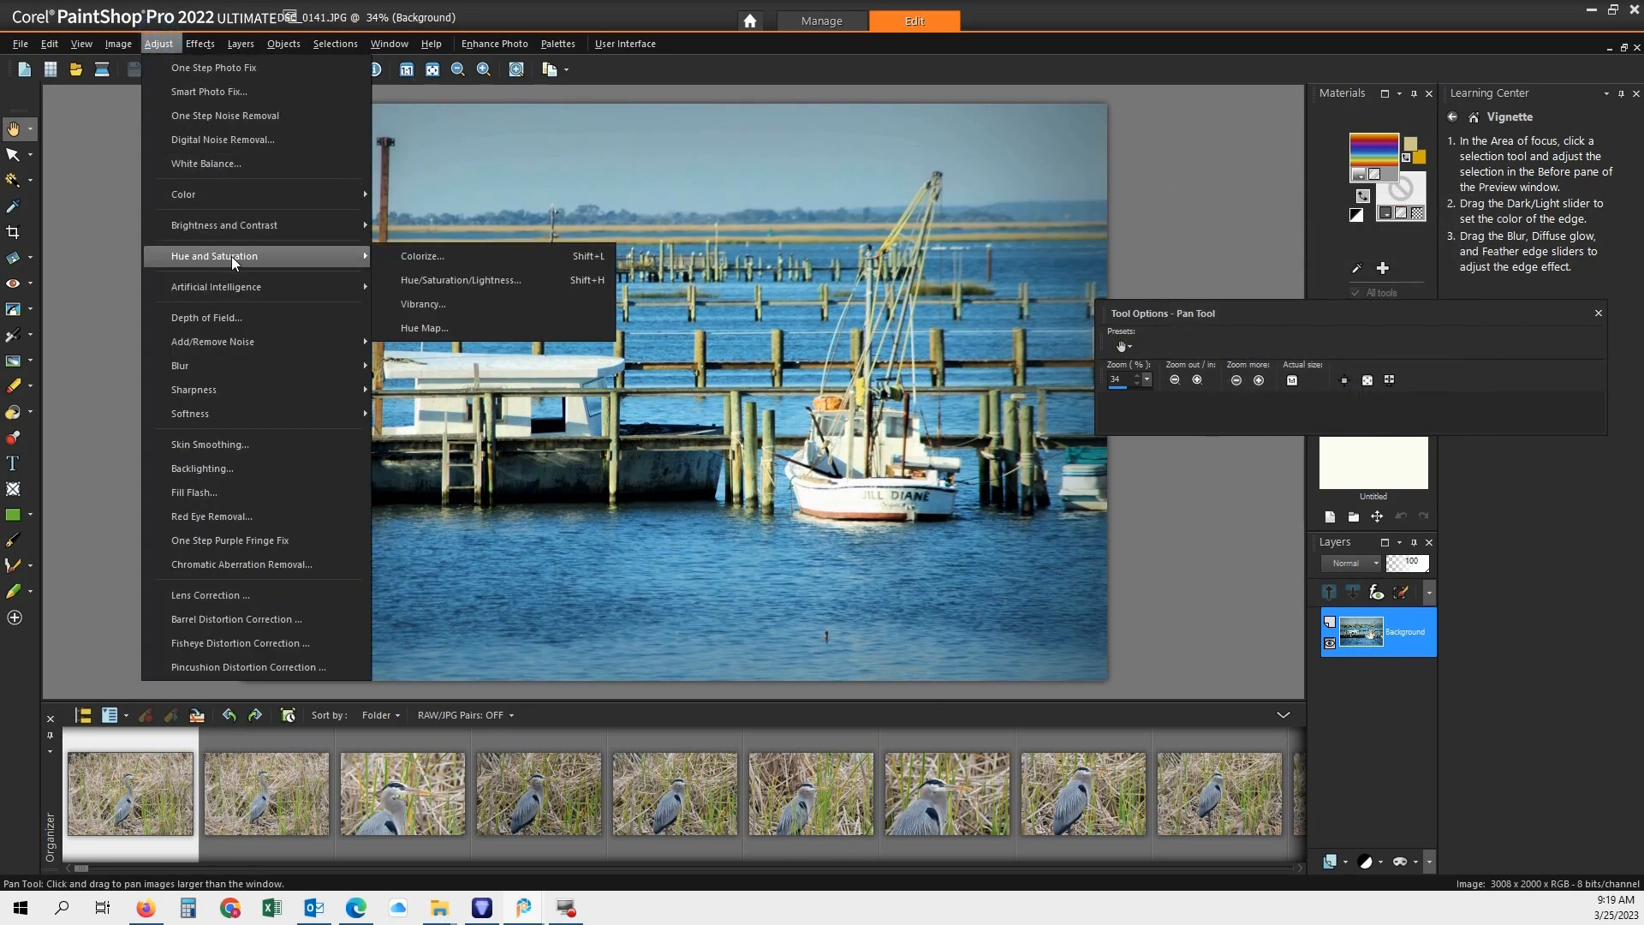
click(416, 303)
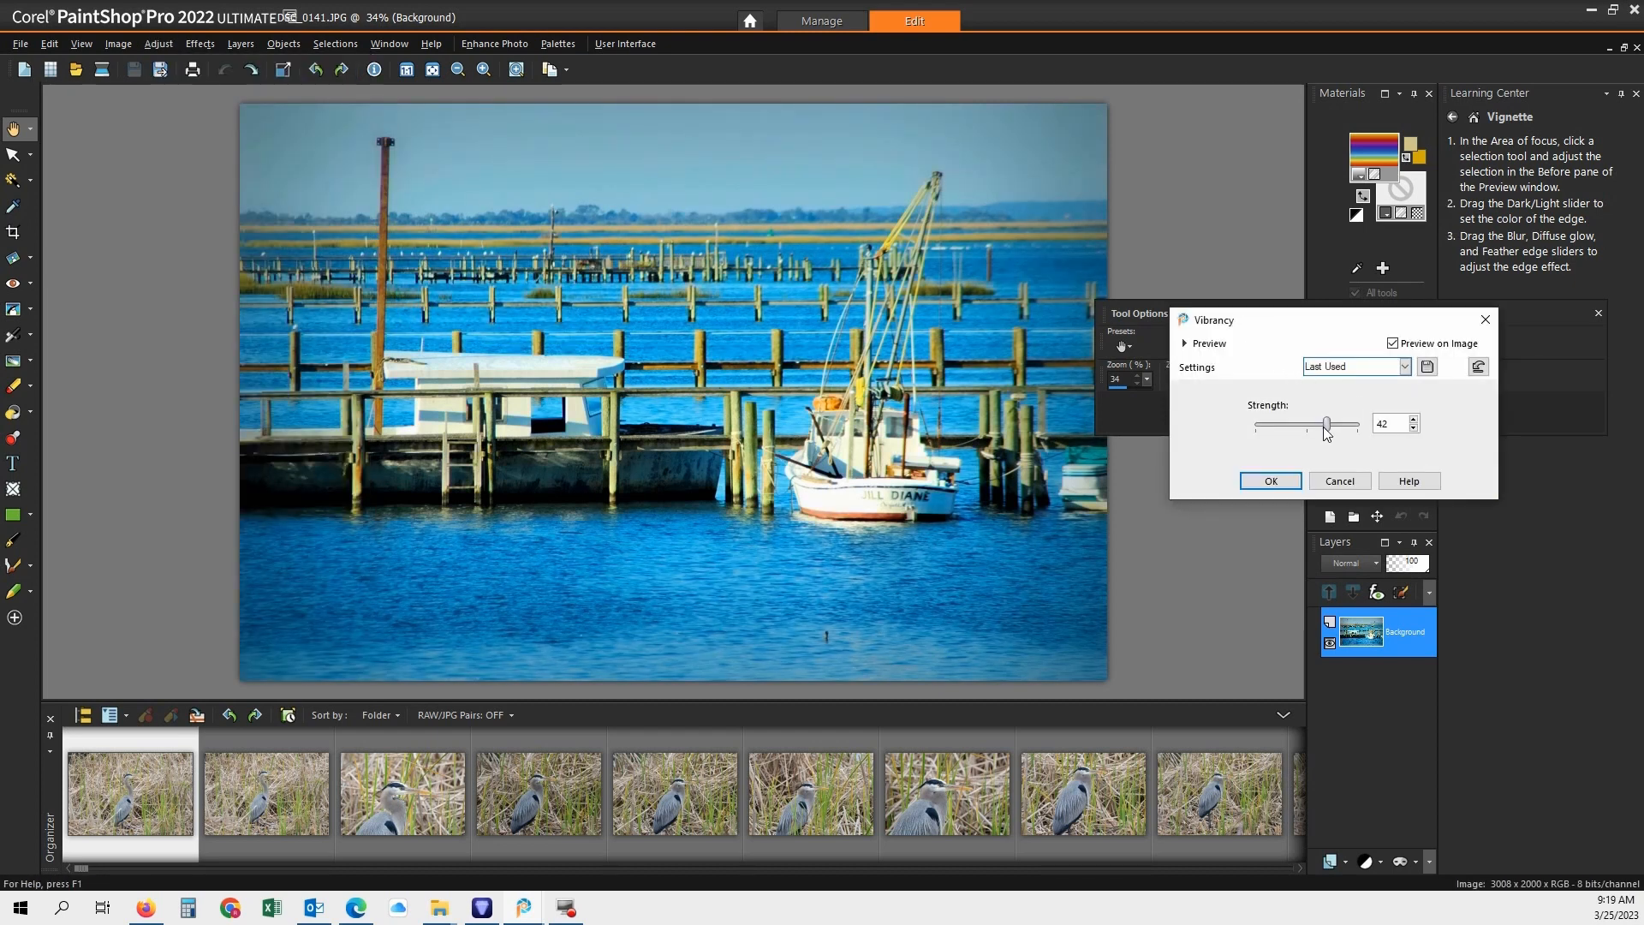
drag(1327, 428, 1315, 432)
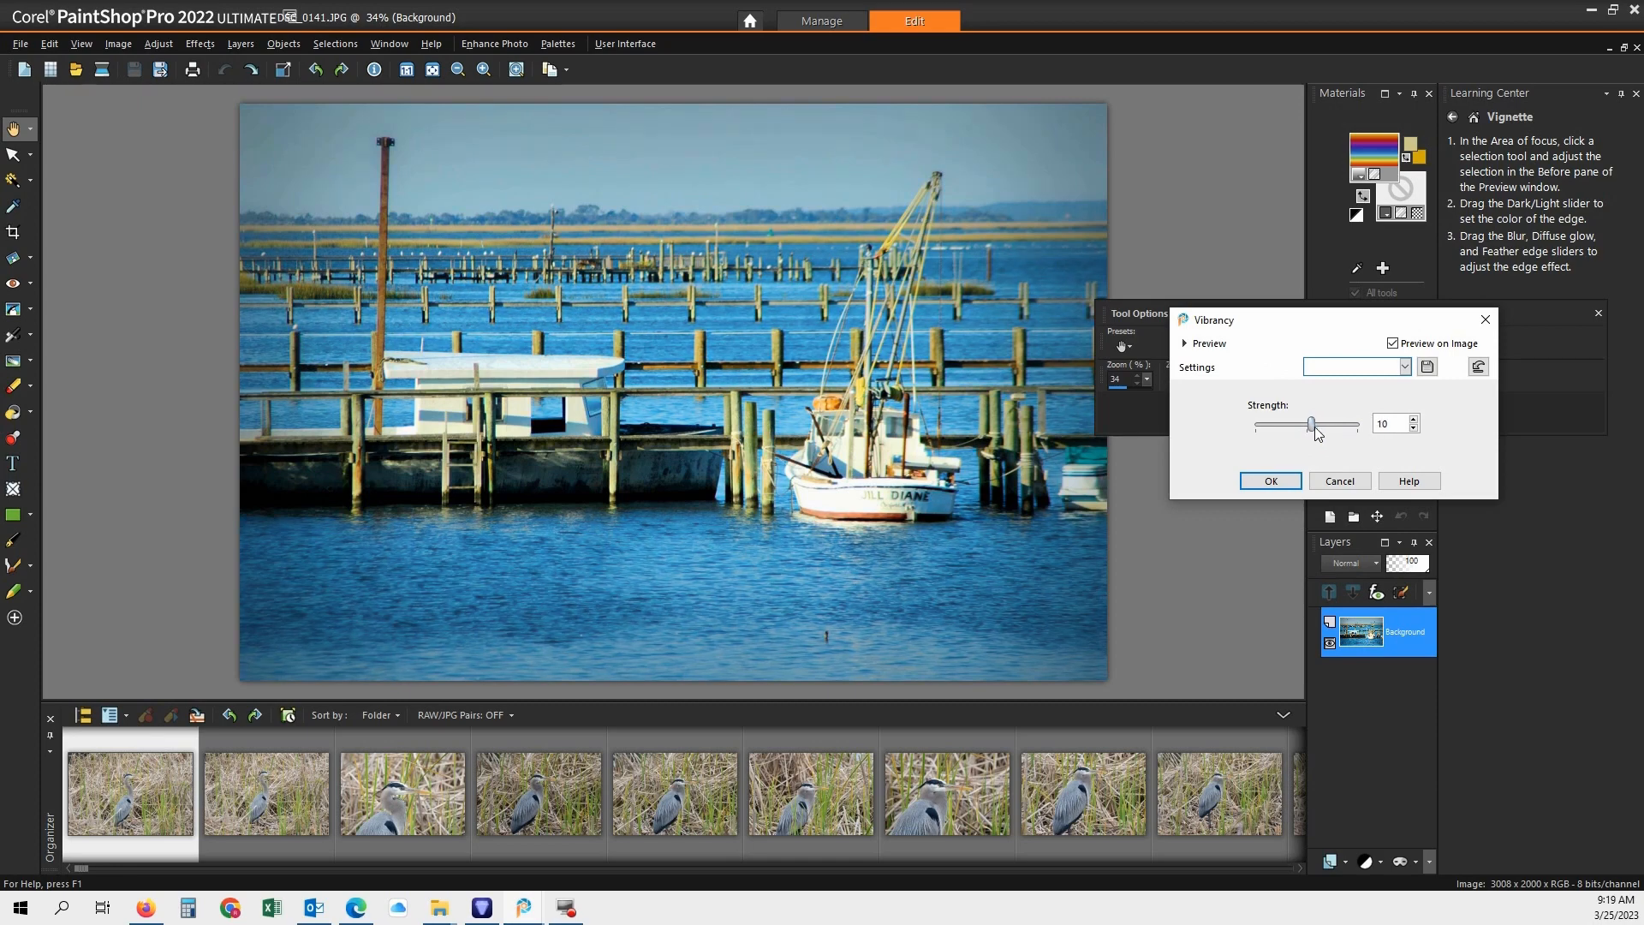
click(1393, 343)
click(1394, 344)
click(1393, 344)
click(1394, 343)
- Try Vibrancy strengths -50 and -100 on the boat dock photo, apply -44, and compare by undoing and redoing it
drag(1311, 428, 1288, 427)
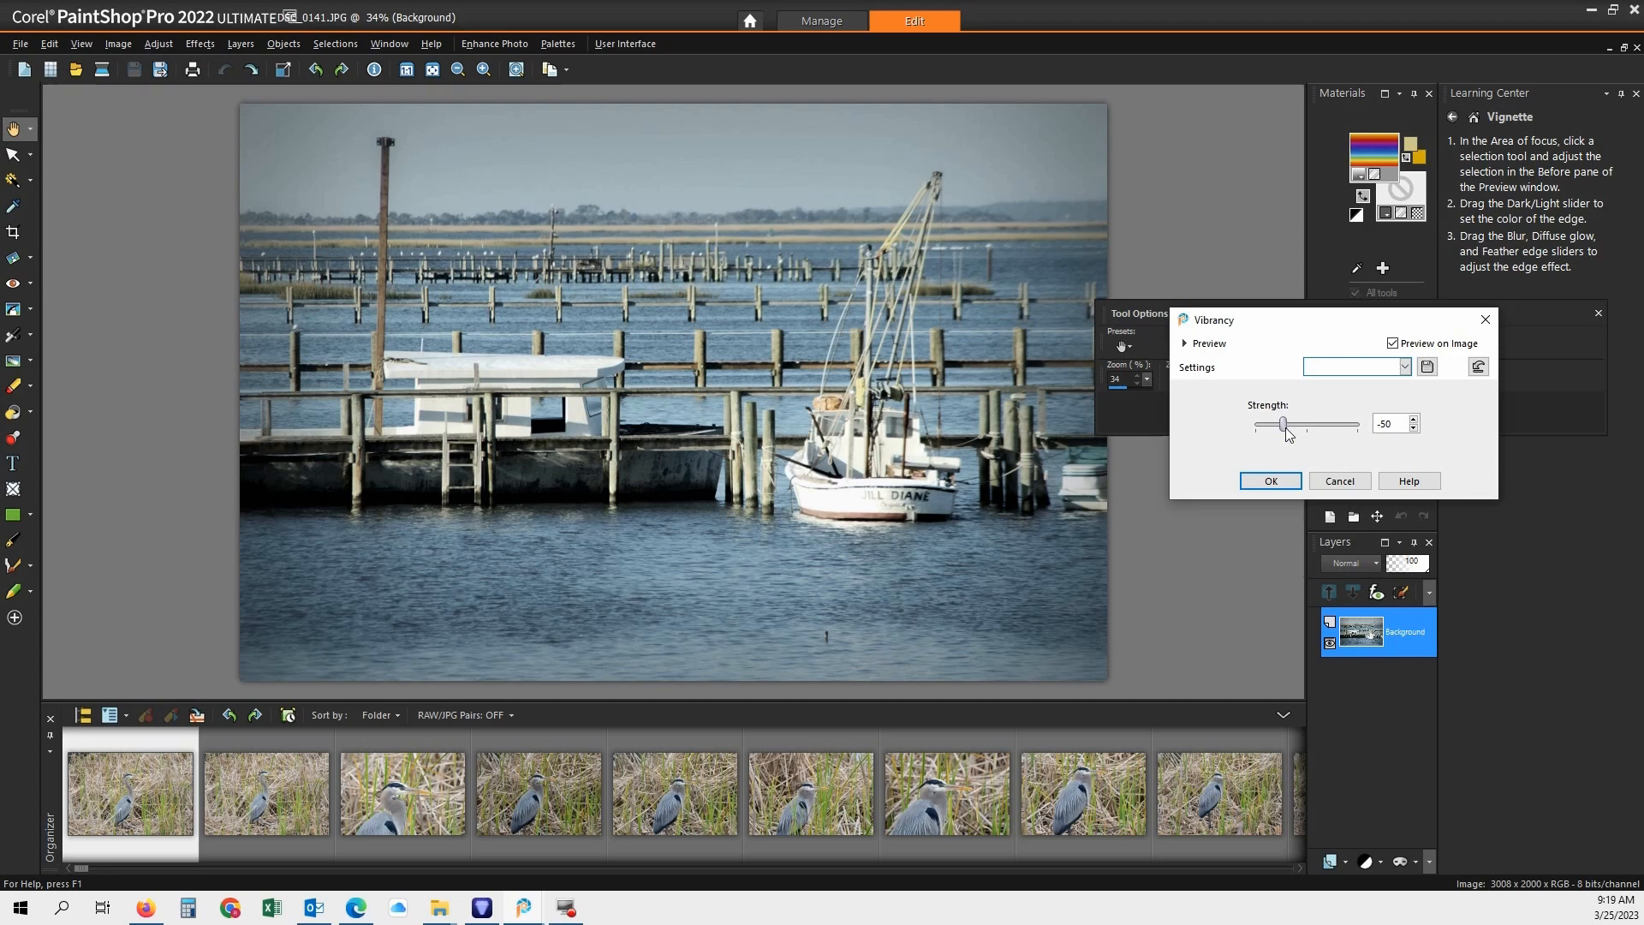
drag(1287, 428, 1258, 431)
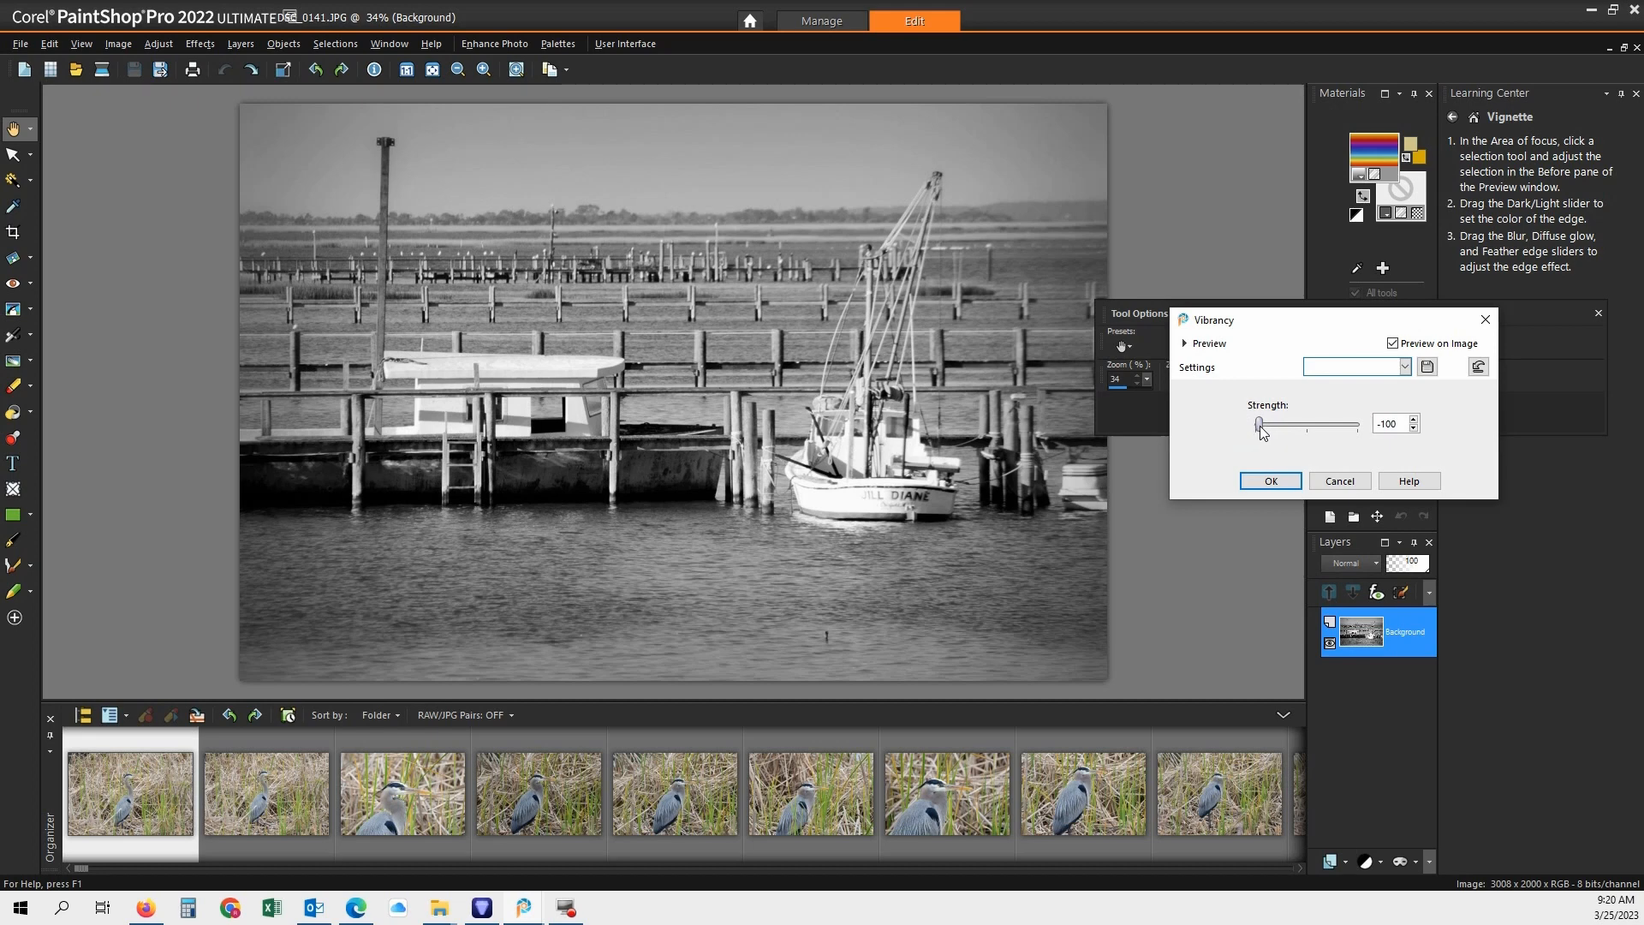
drag(1259, 430, 1290, 439)
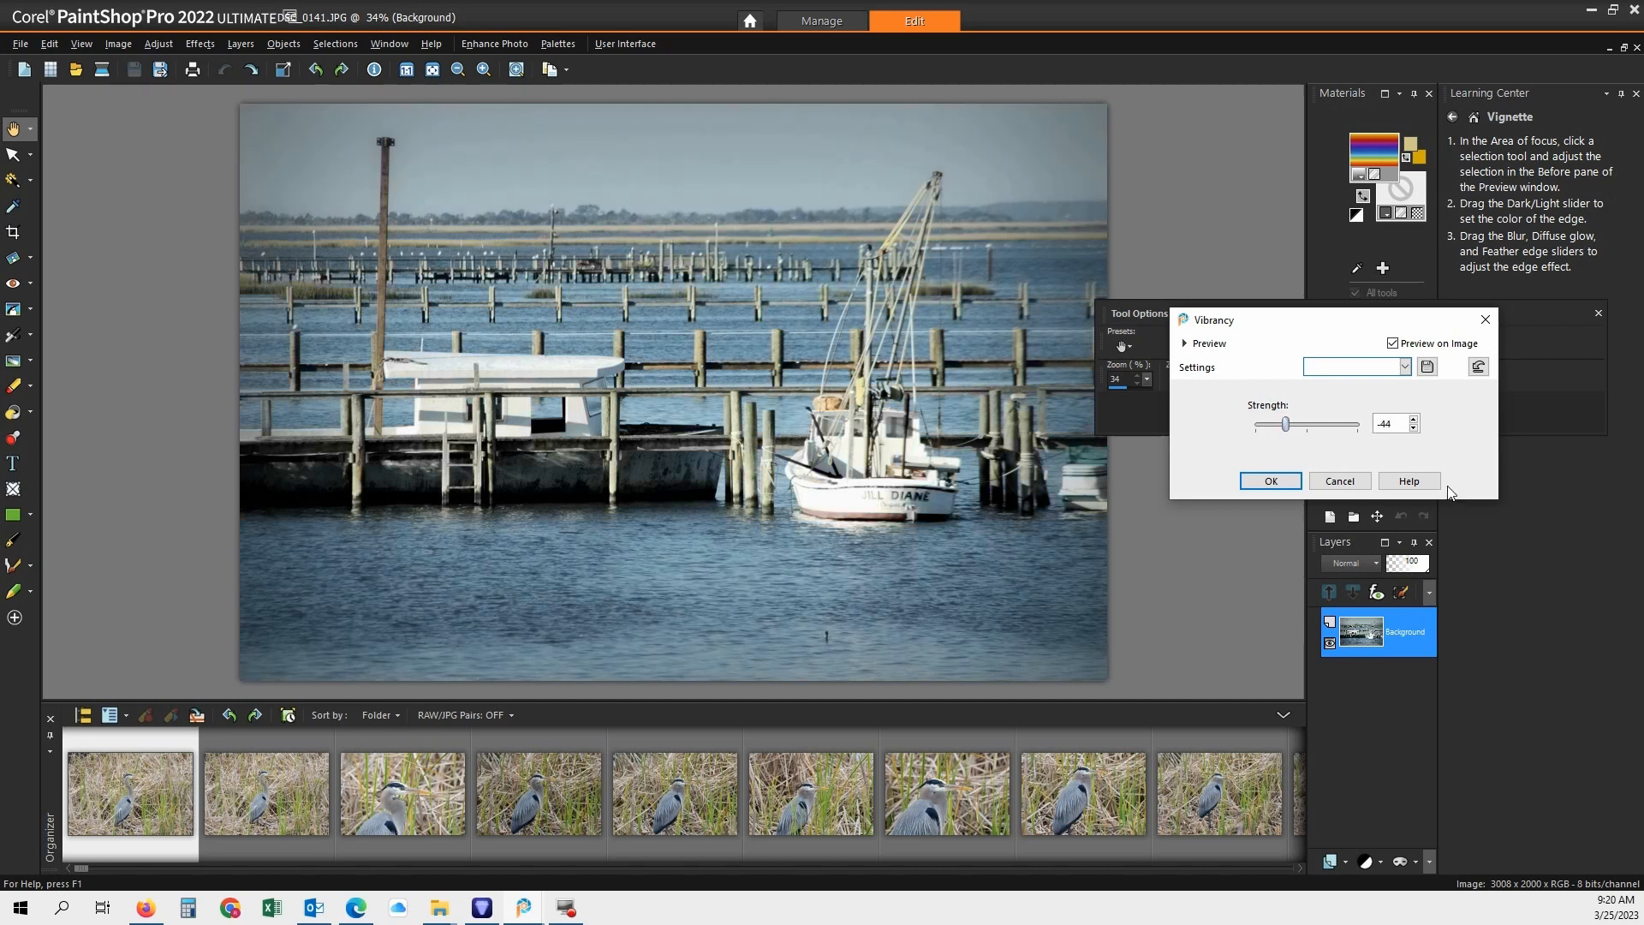
click(1271, 480)
click(224, 77)
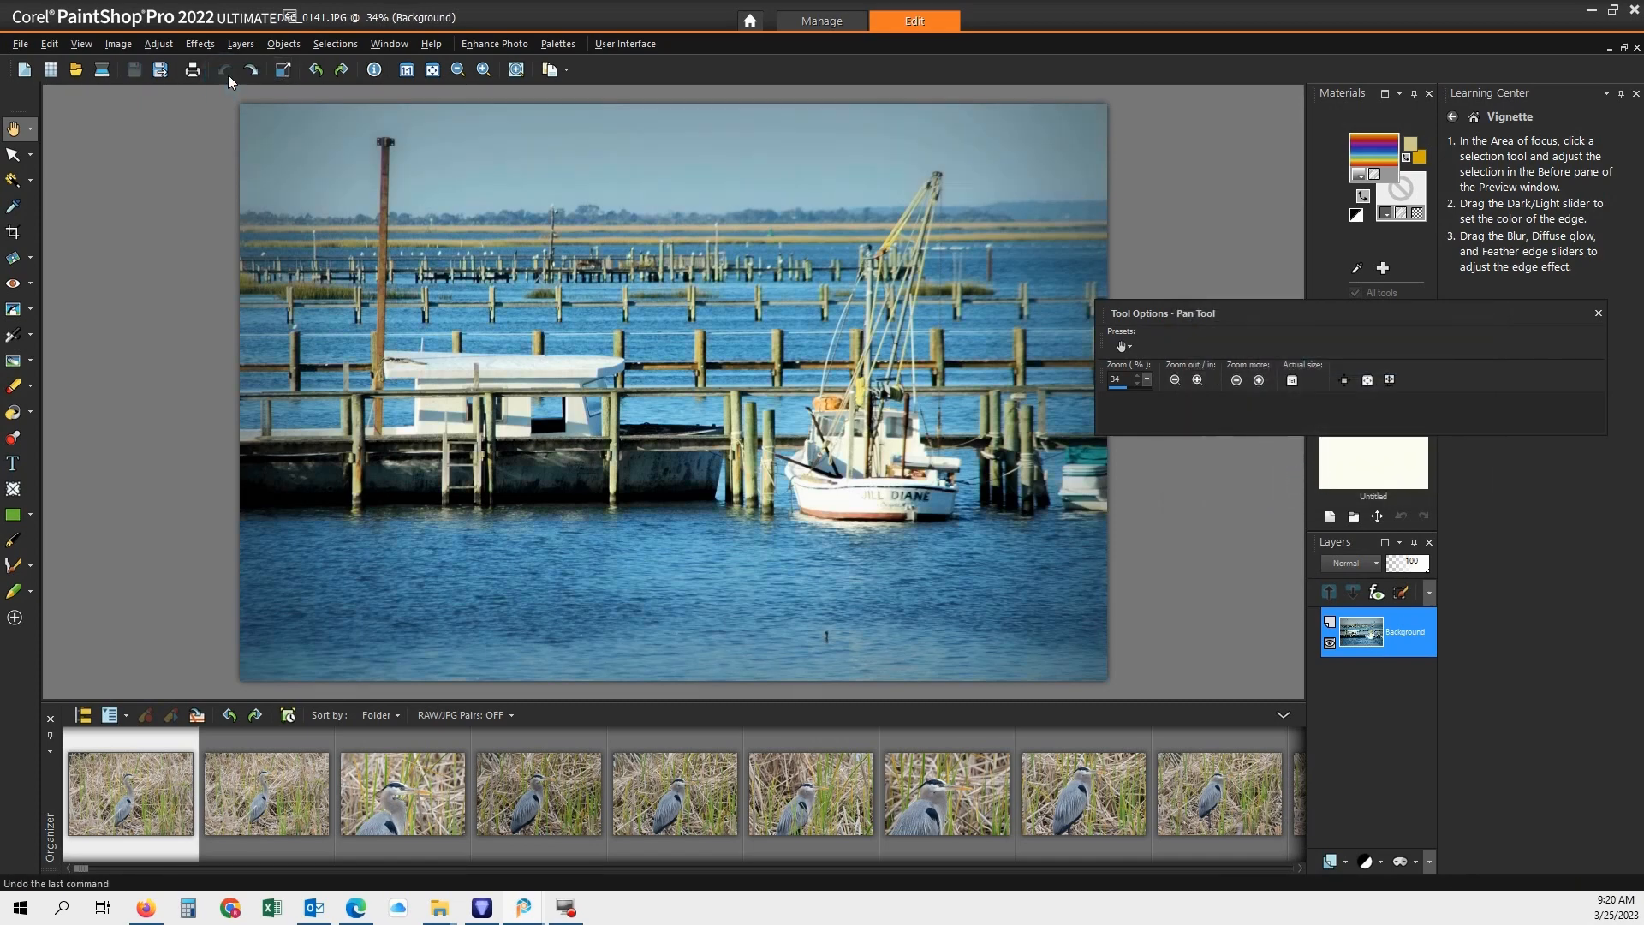
click(254, 70)
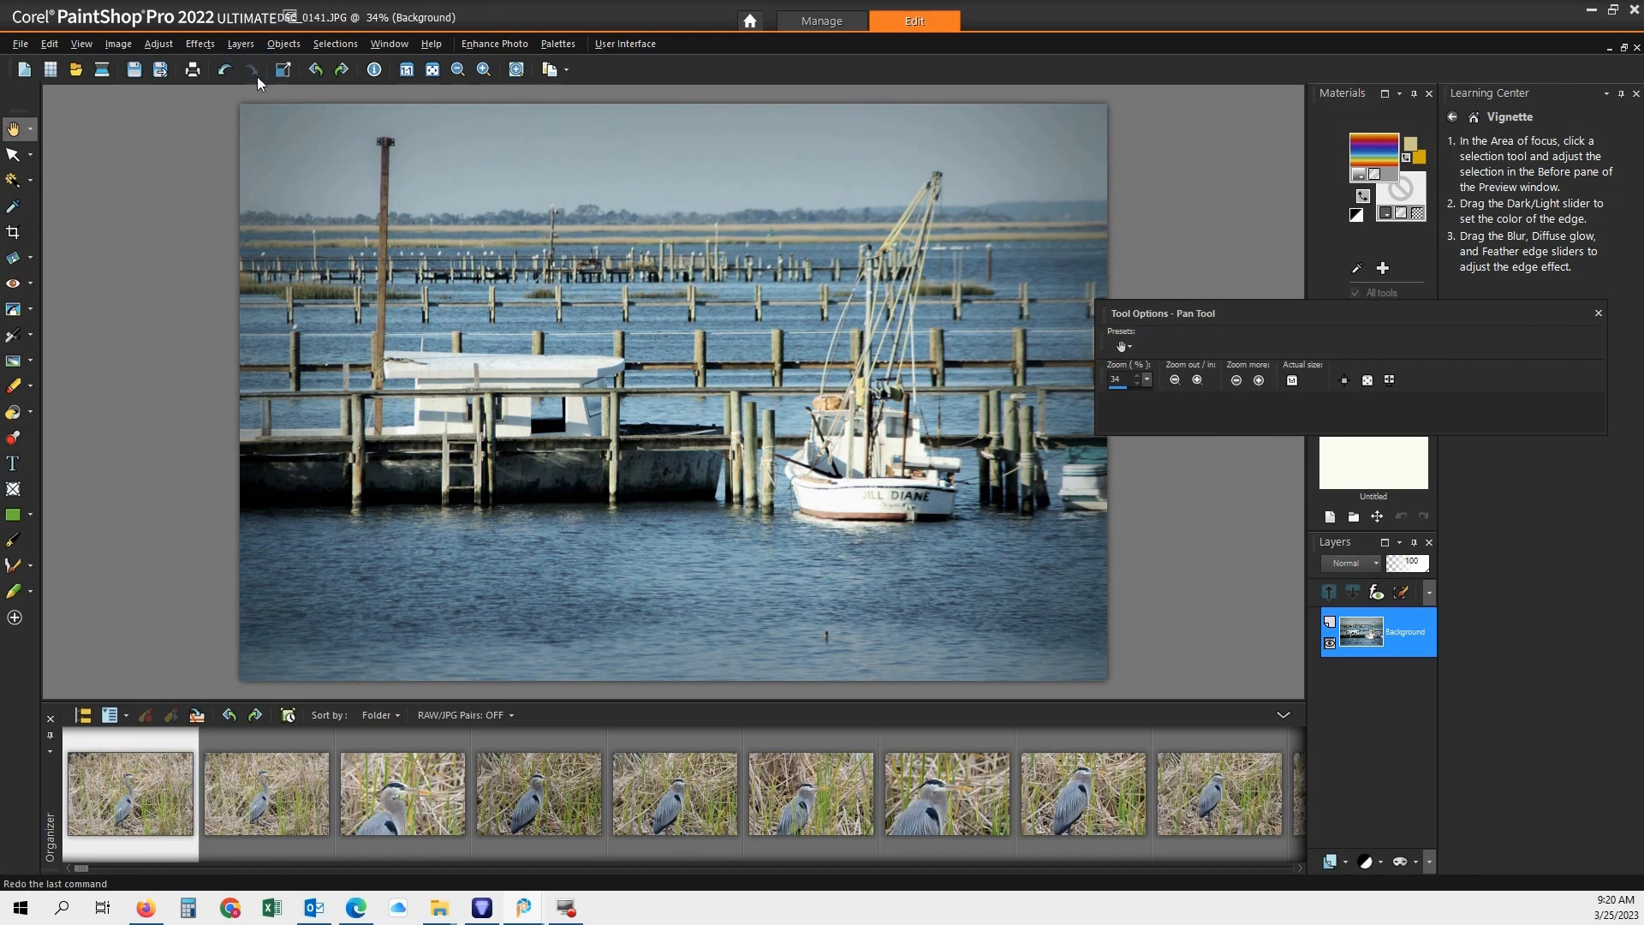
- Put the boat dock photo away, maximize the lighthouse photo, and undo its last adjustment
click(1624, 47)
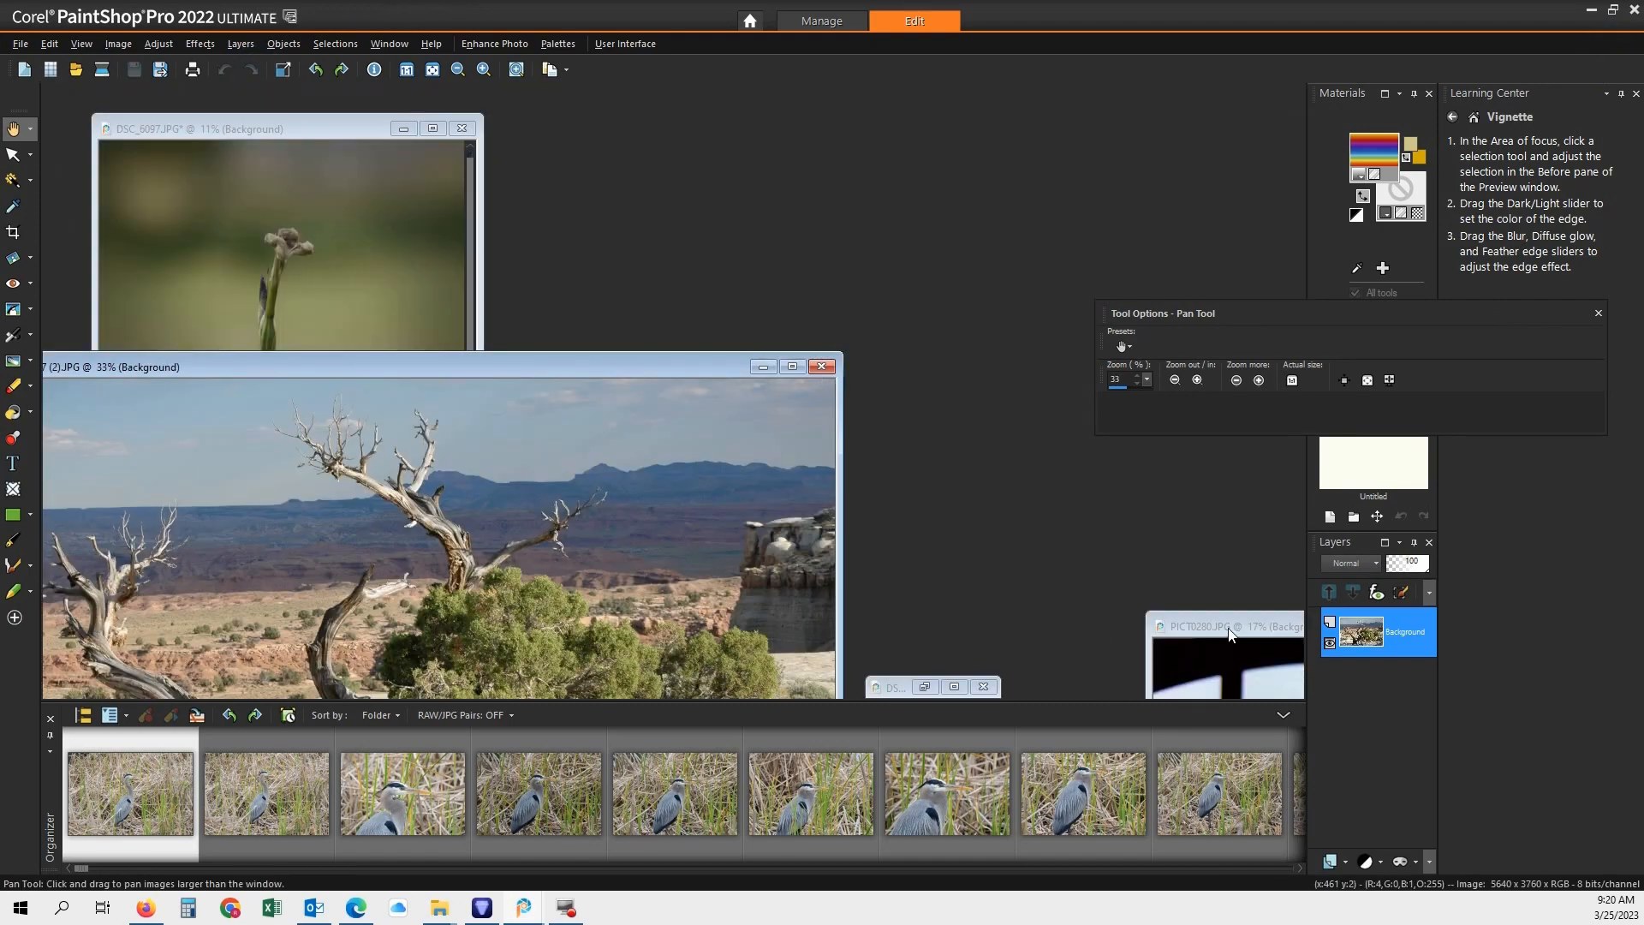
click(954, 687)
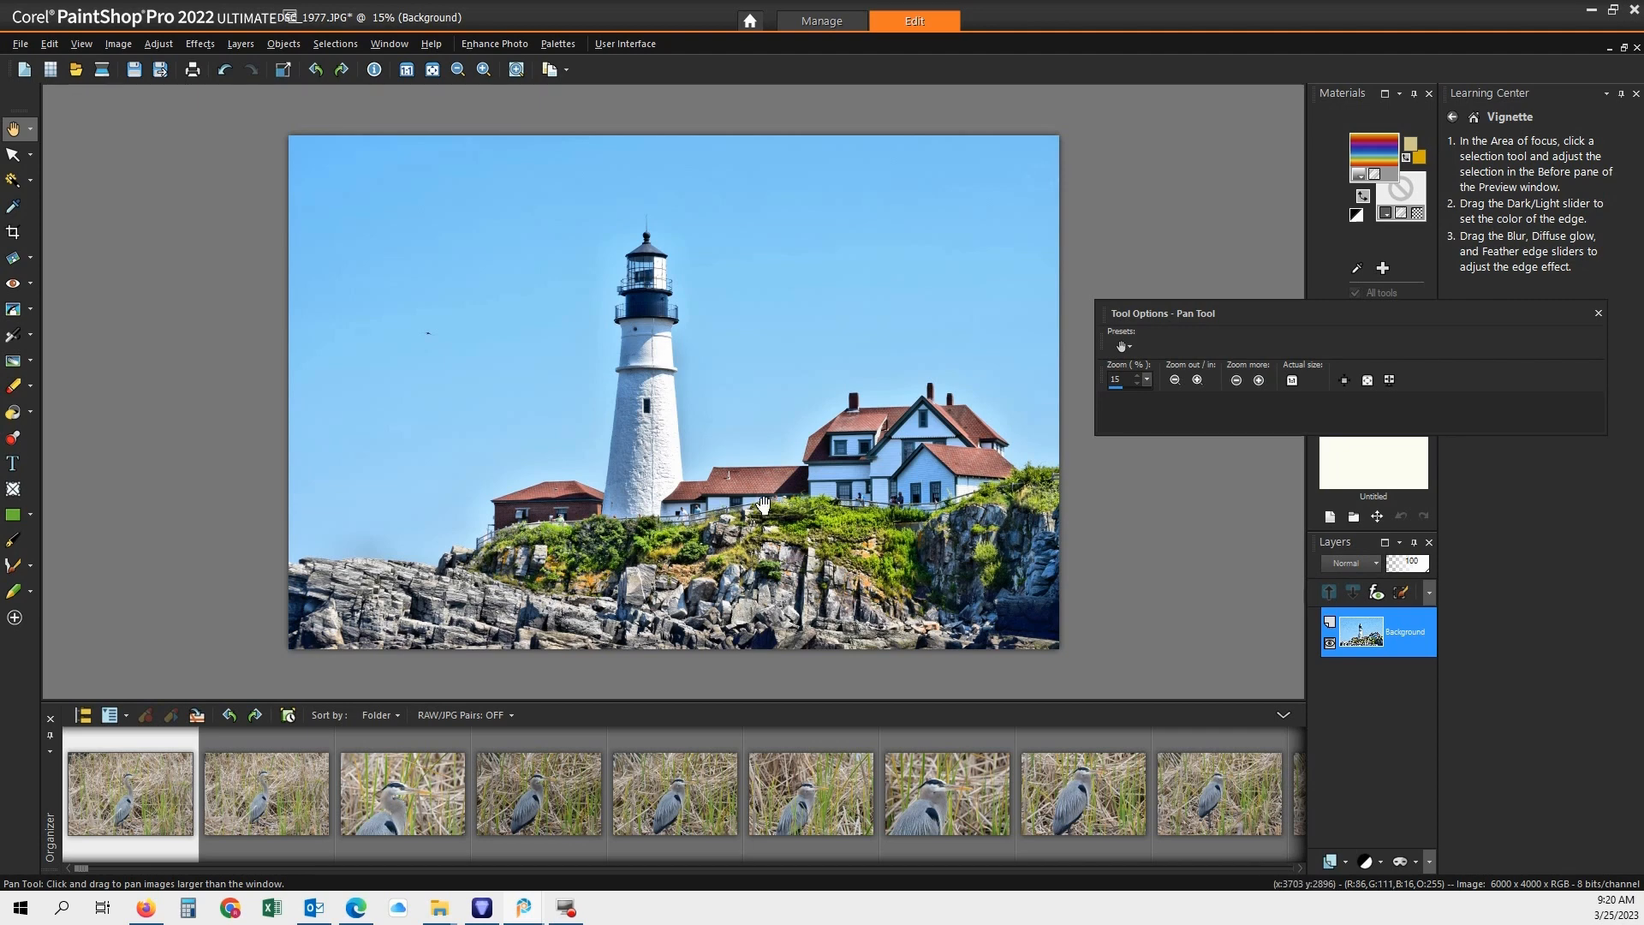
click(226, 72)
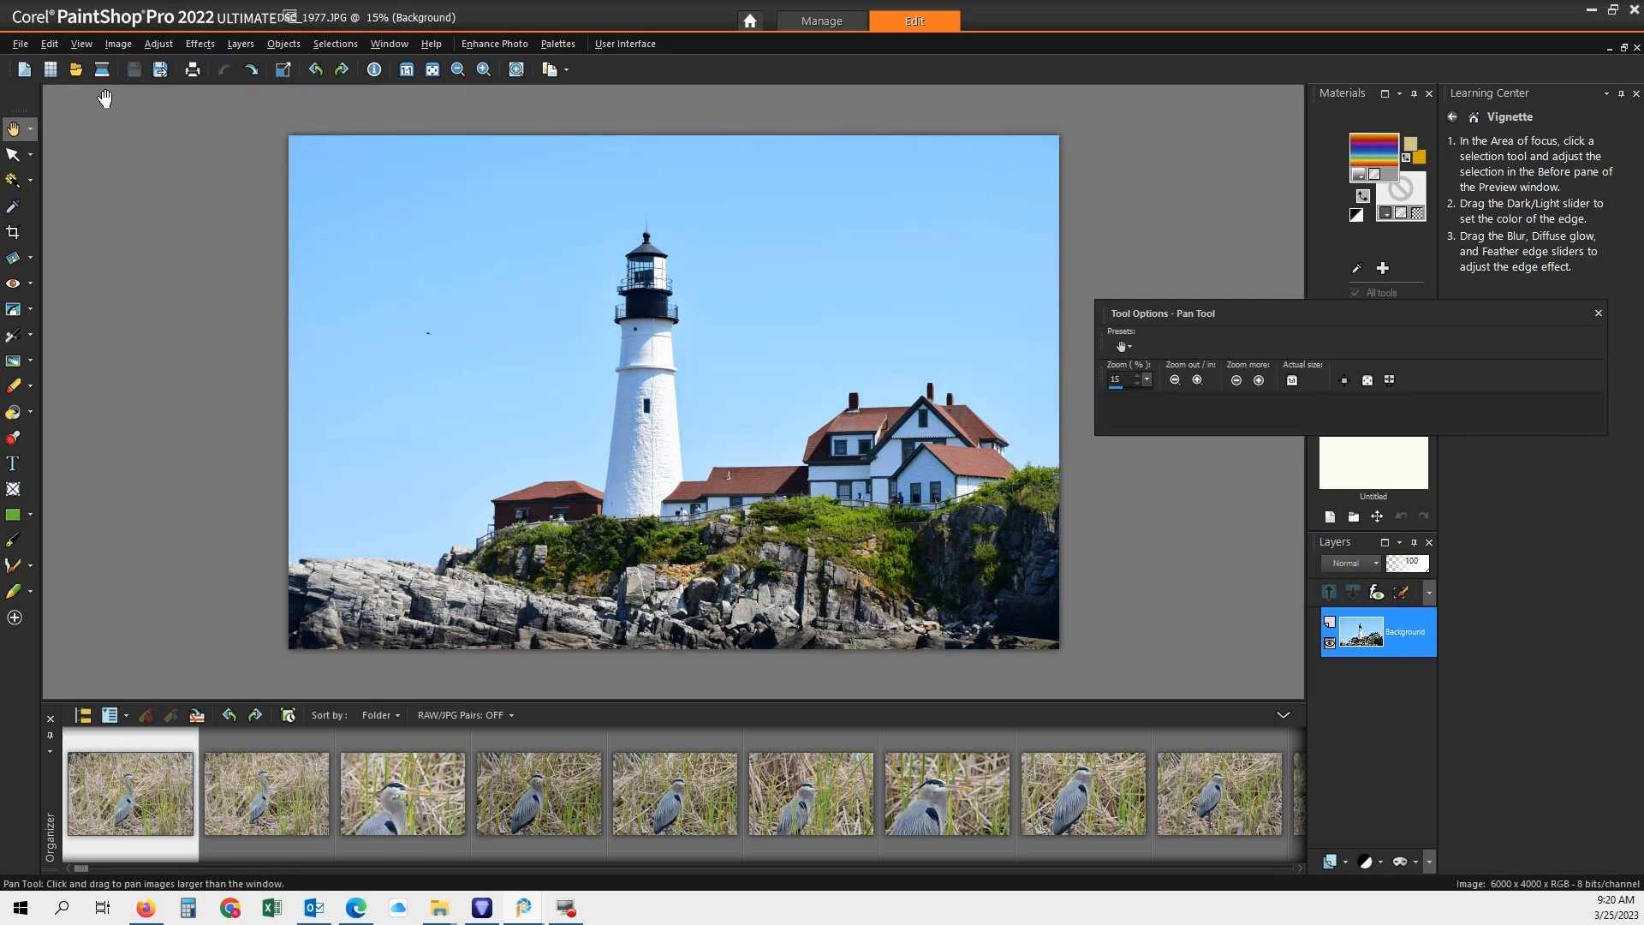
- Apply Vibrancy to the lighthouse photo with a strength of about 14
click(156, 44)
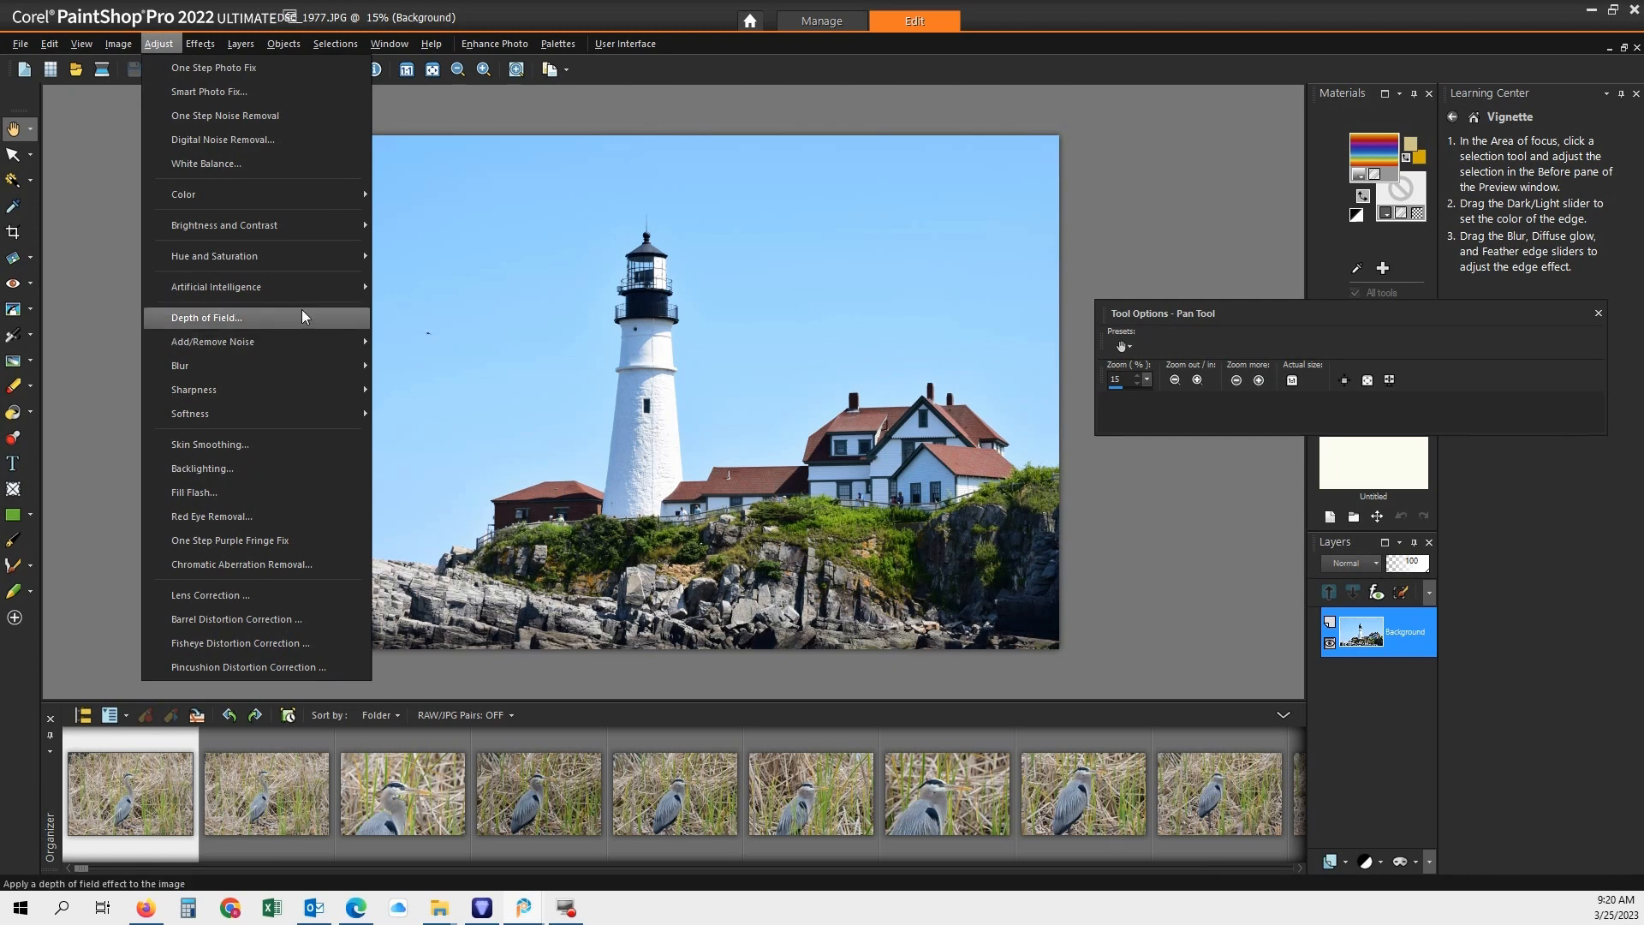
mouse_move(305, 288)
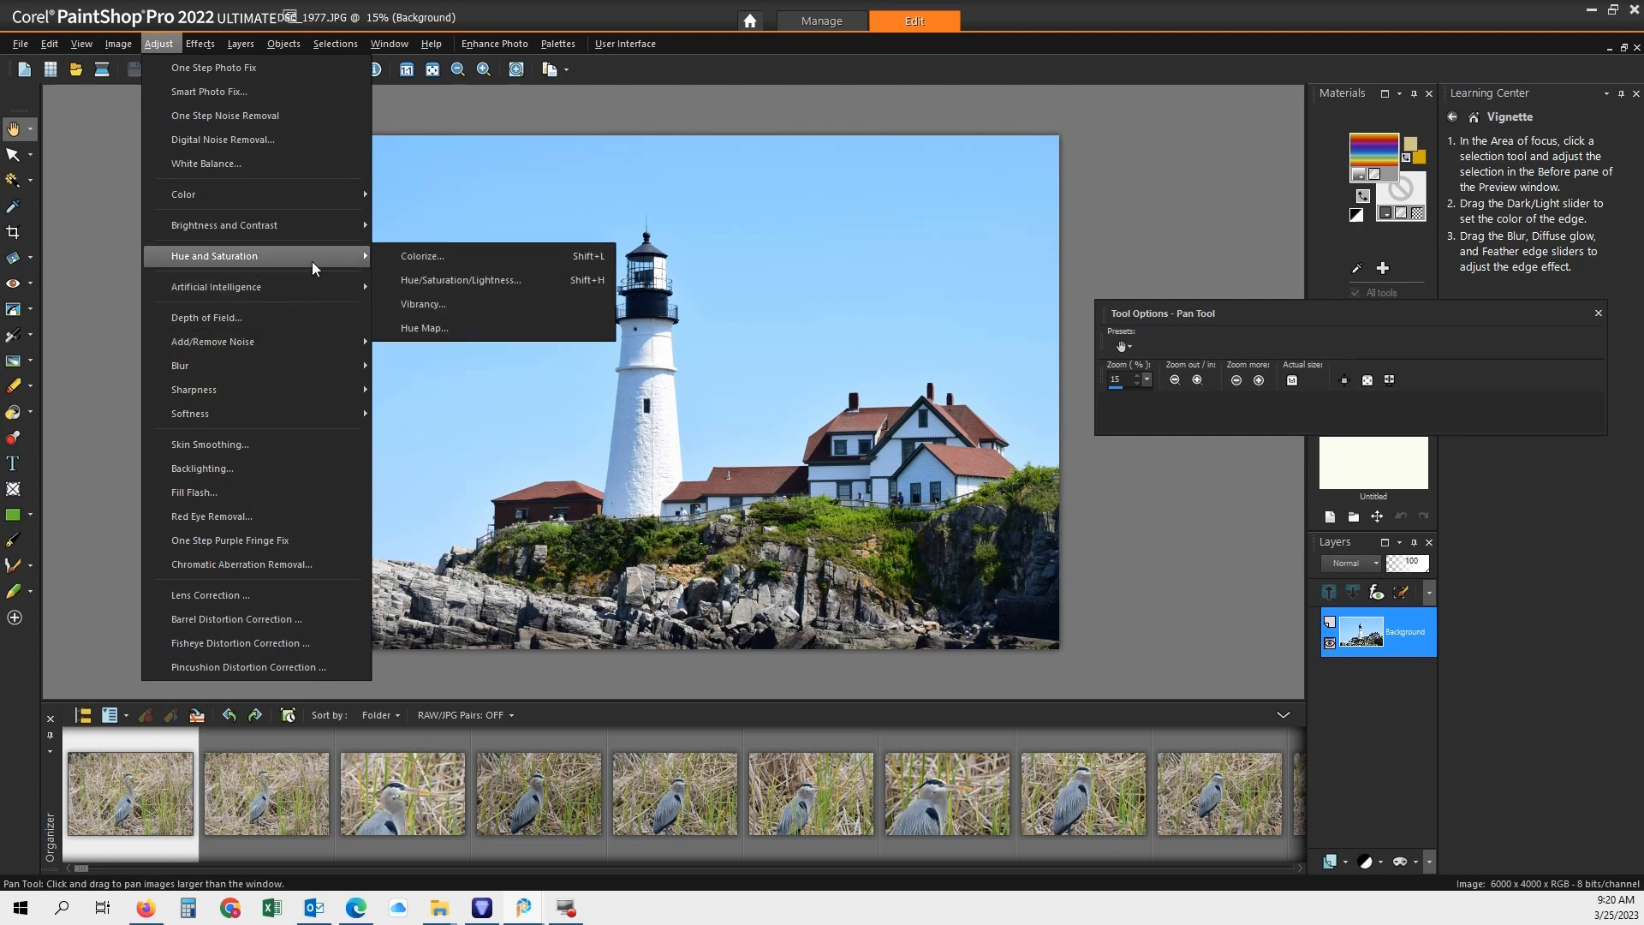
click(433, 305)
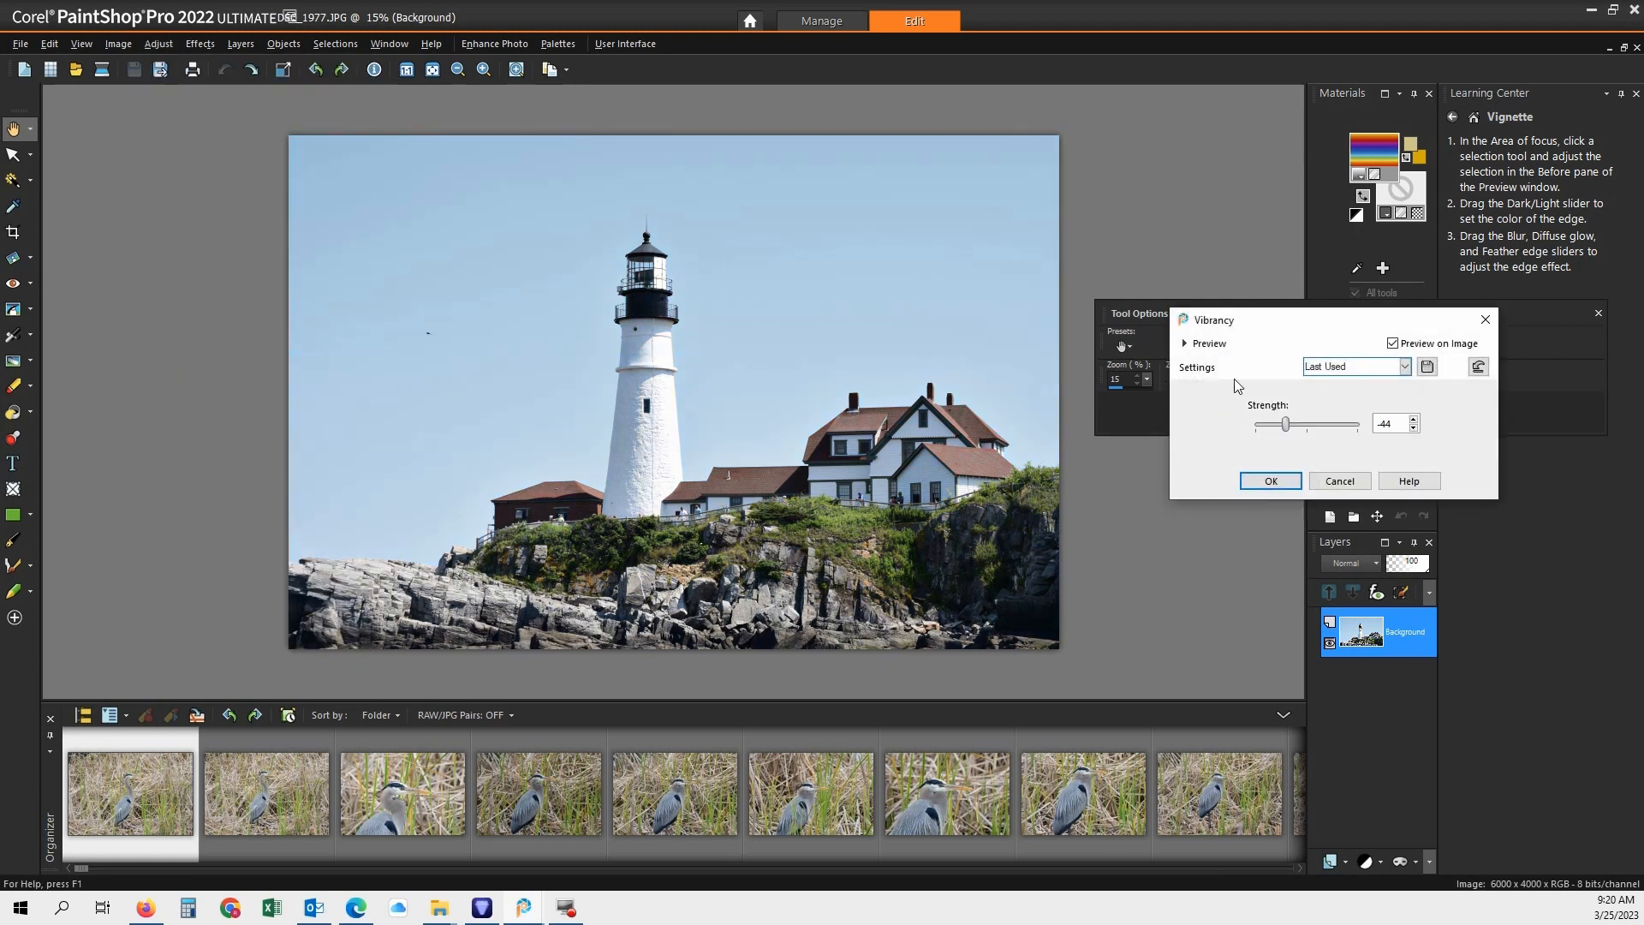
drag(1287, 435, 1310, 437)
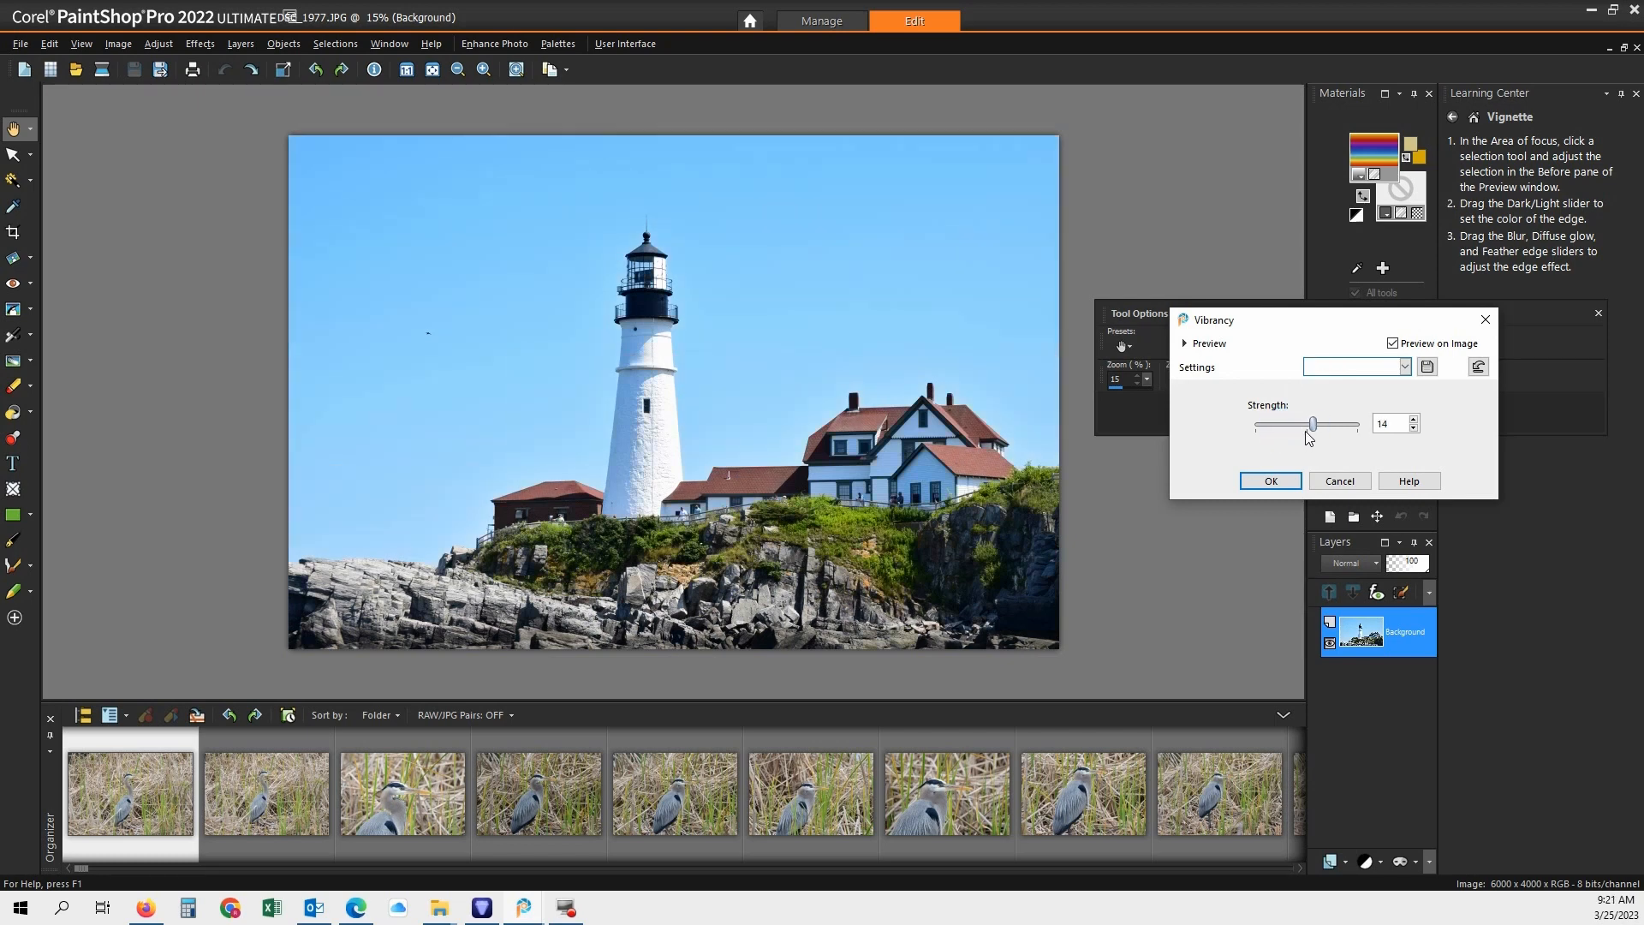
drag(1316, 433, 1317, 424)
click(1272, 481)
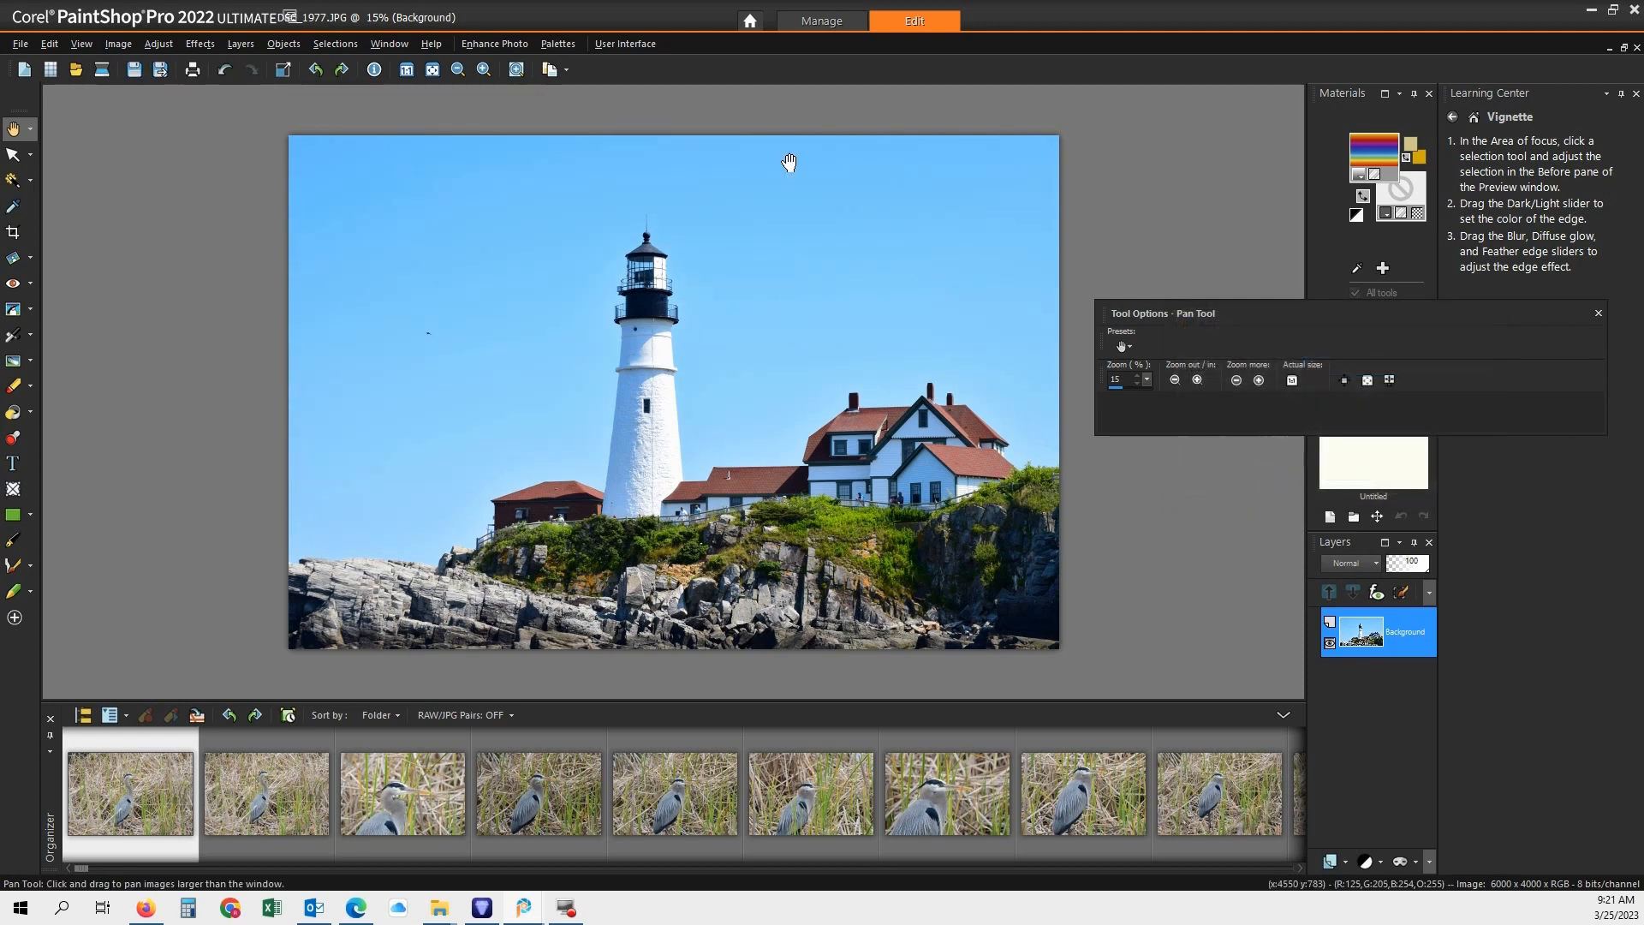
- Apply Local Tone Mapping to the lighthouse photo with Strength 16 and Block Size 35
click(512, 46)
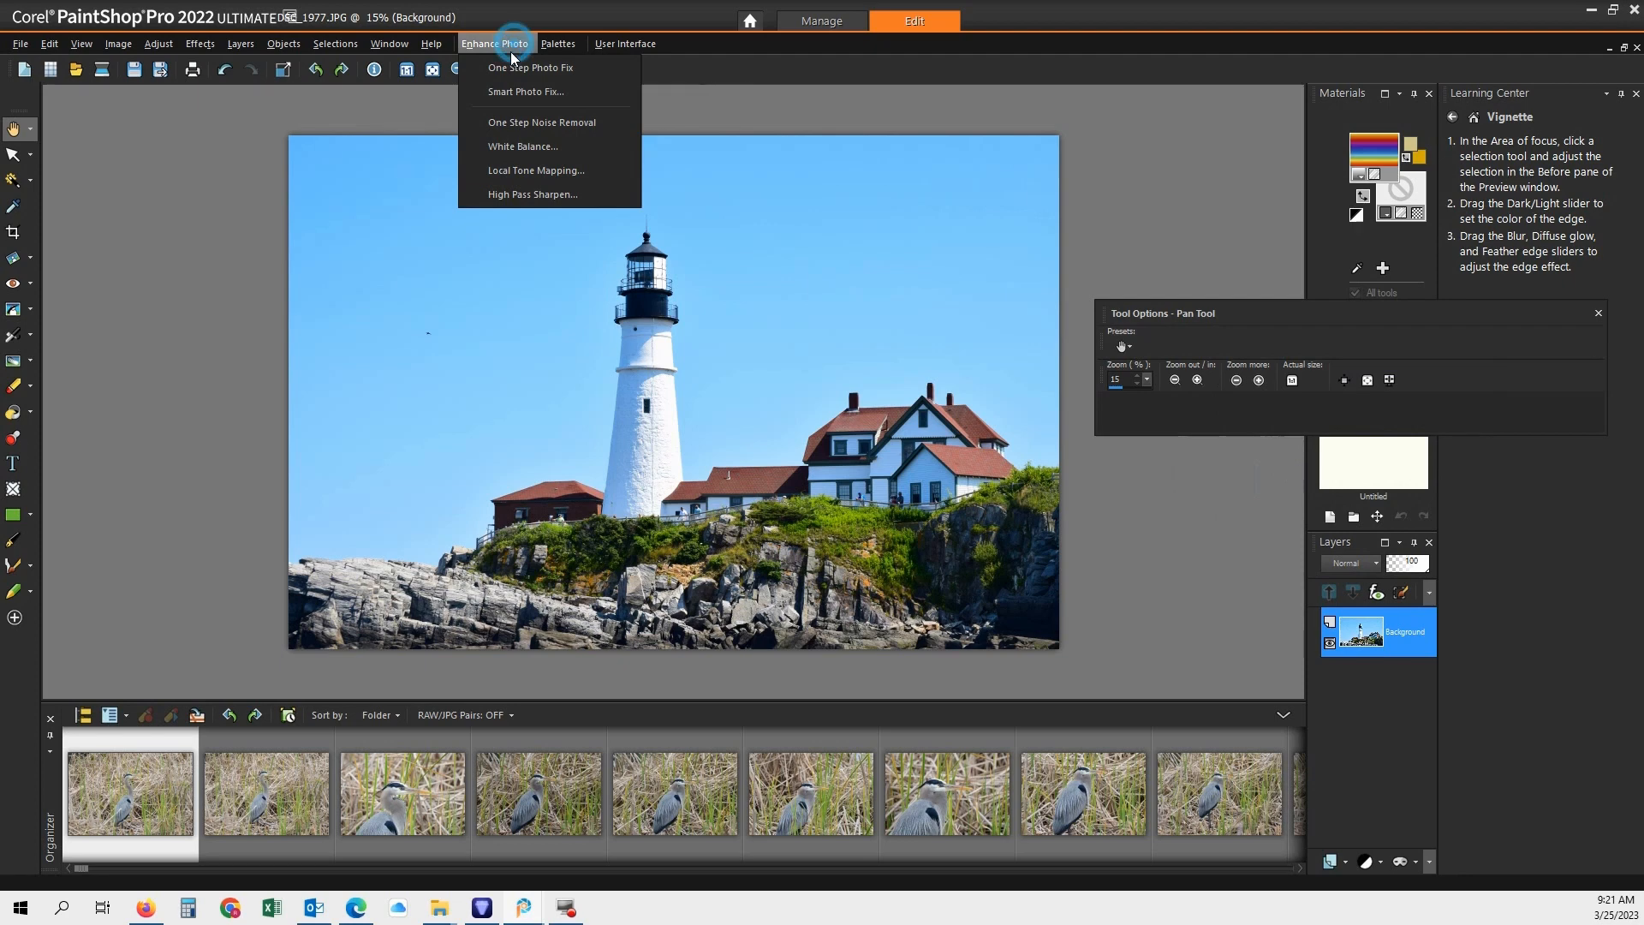
click(537, 169)
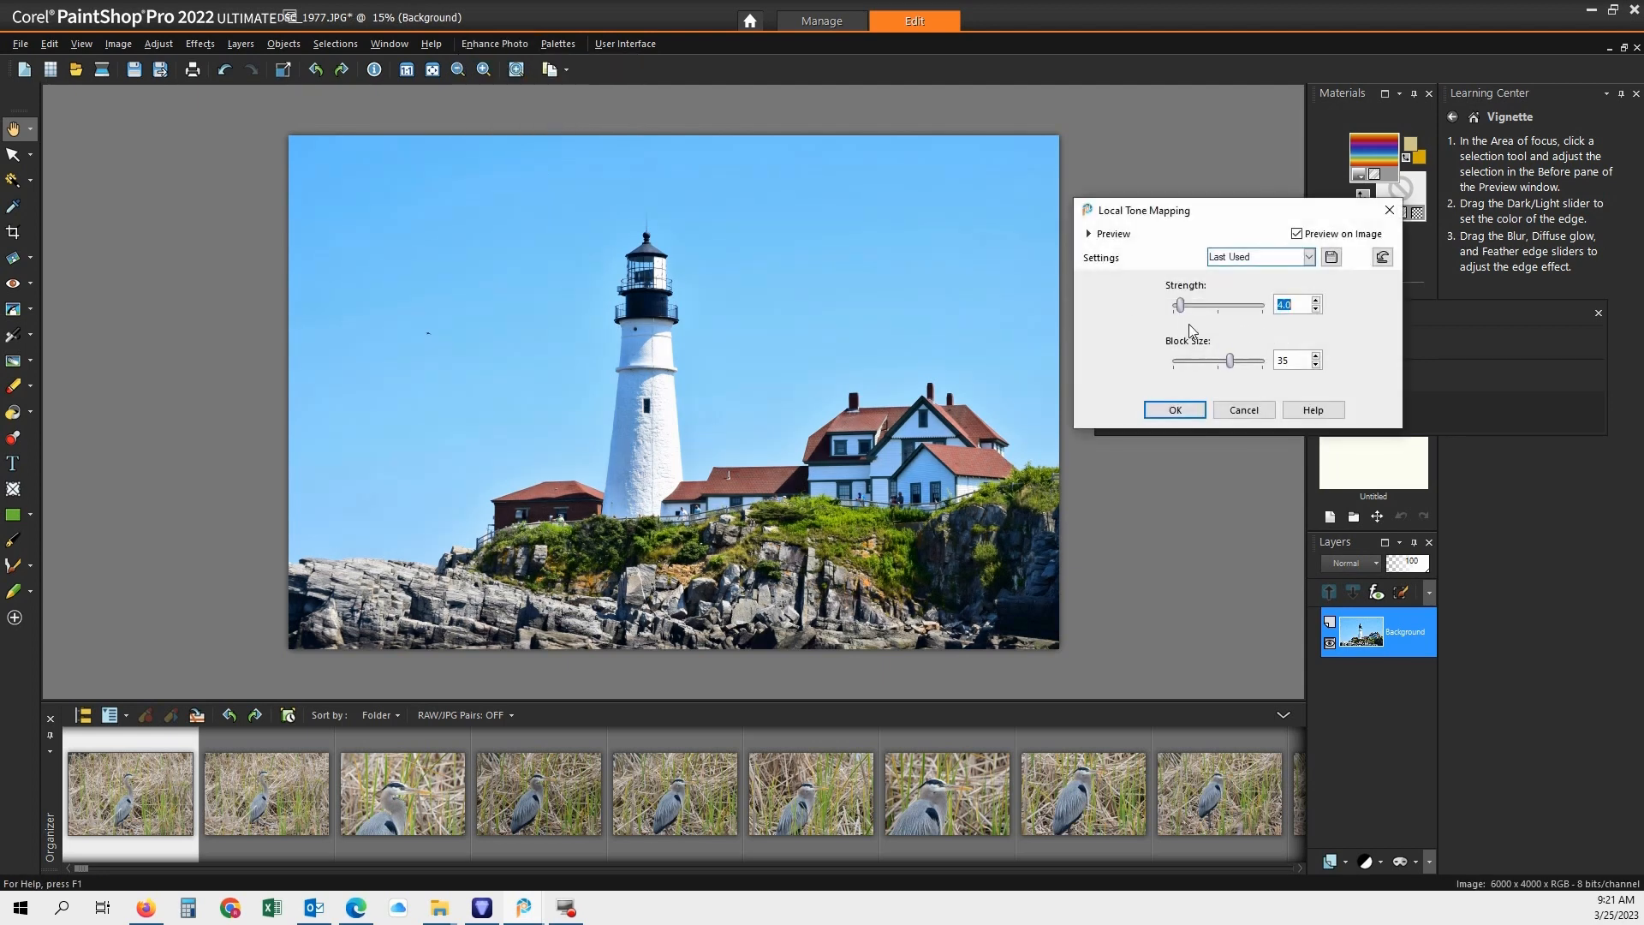
drag(1180, 306, 1193, 312)
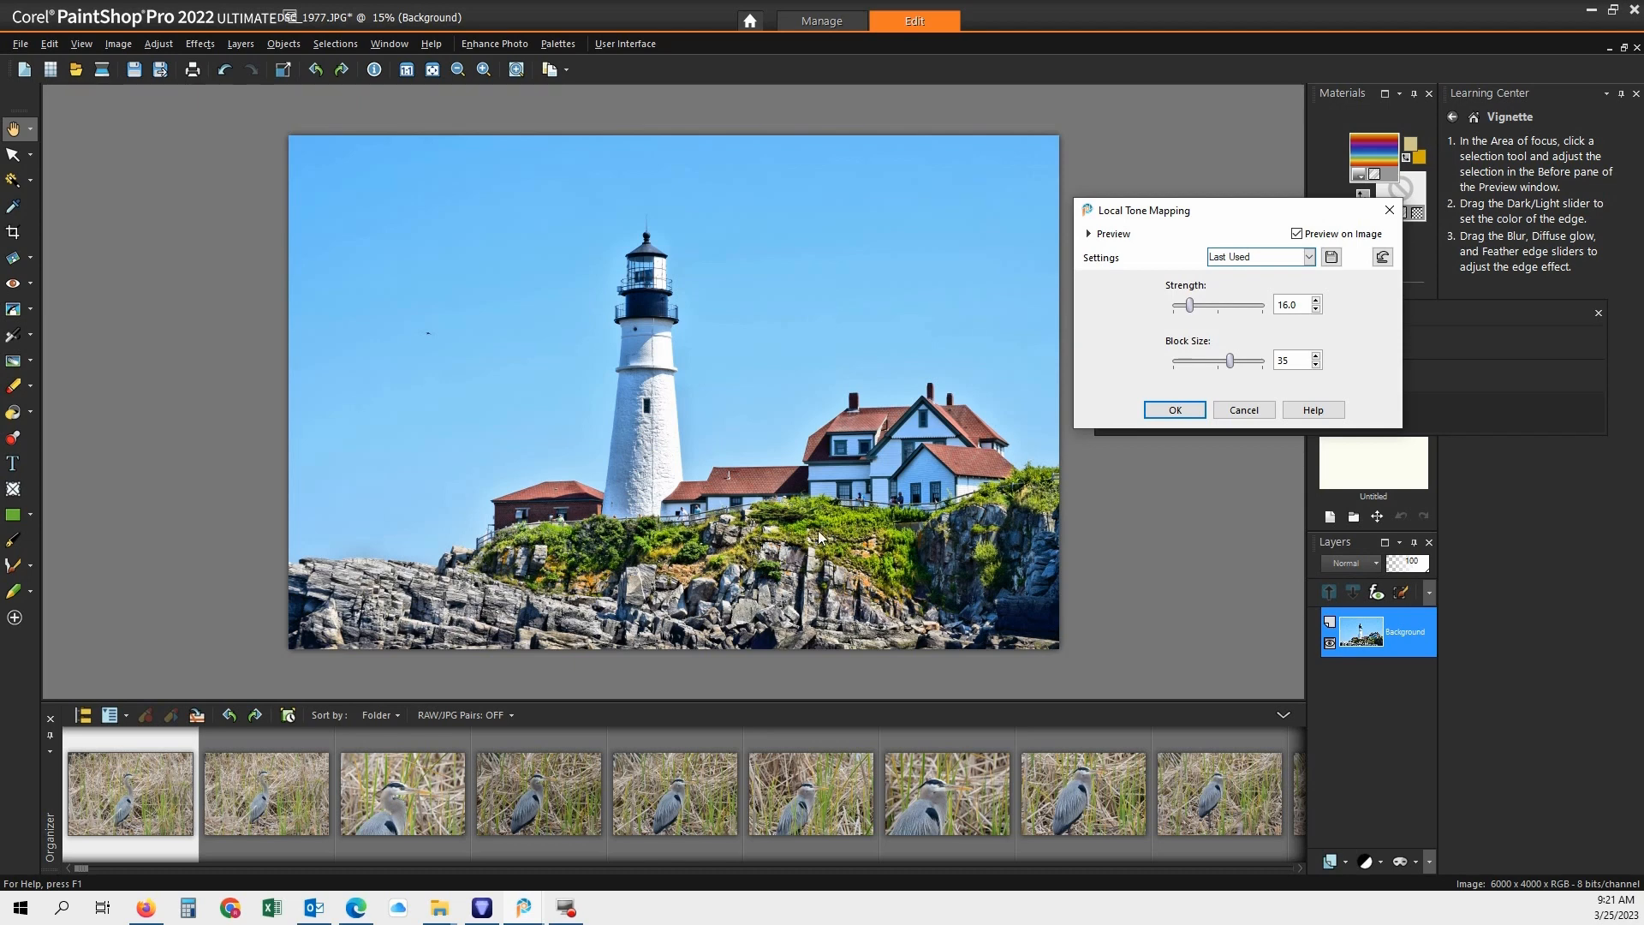
click(1188, 411)
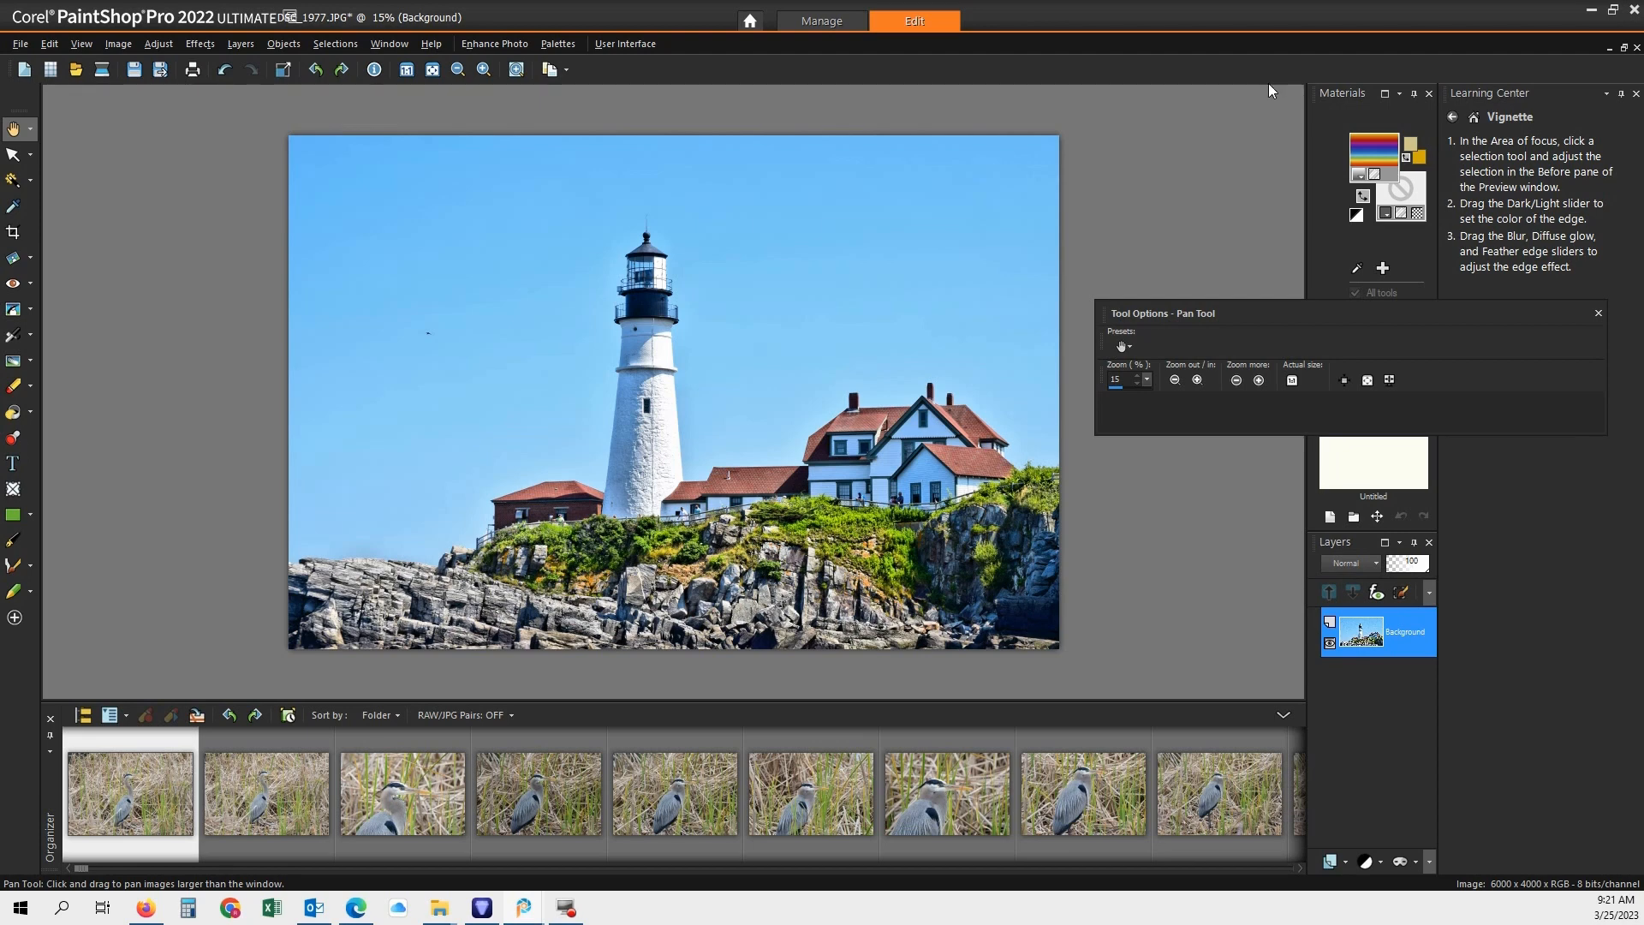
- Put the lighthouse photo away and move the PICT0280.JPG photo of two women fully into the workspace
click(1609, 48)
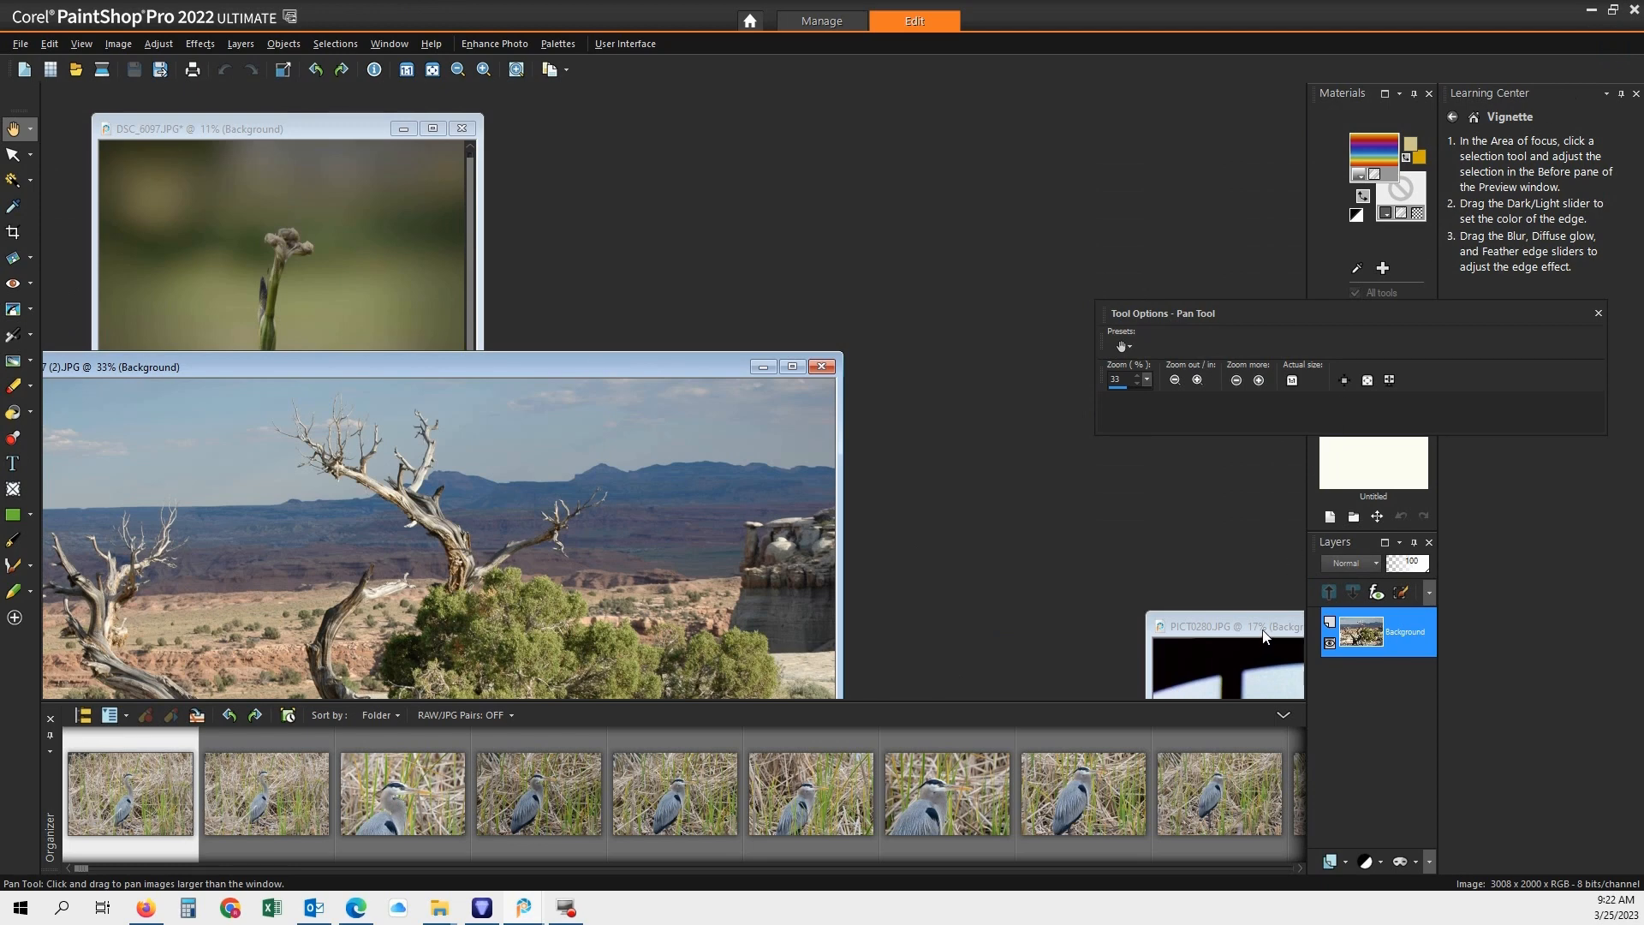
drag(1264, 634, 433, 121)
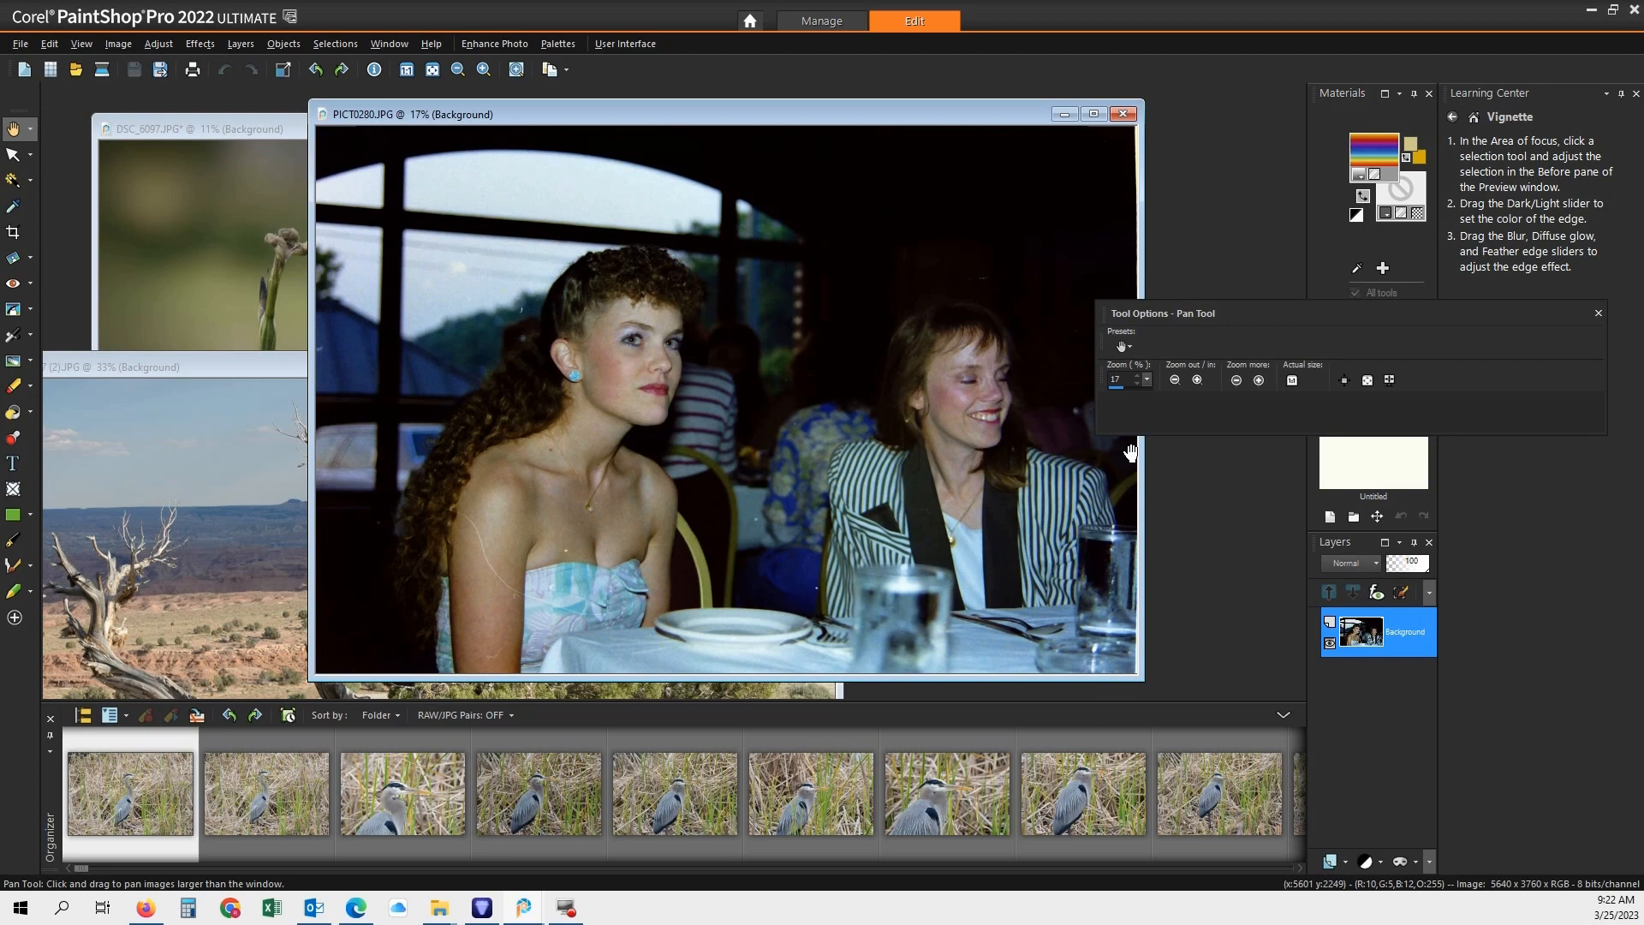
- Crop PICT0280.JPG to a vertical 2 x 3 (4 x 6) frame around the woman in the strapless dress
click(13, 232)
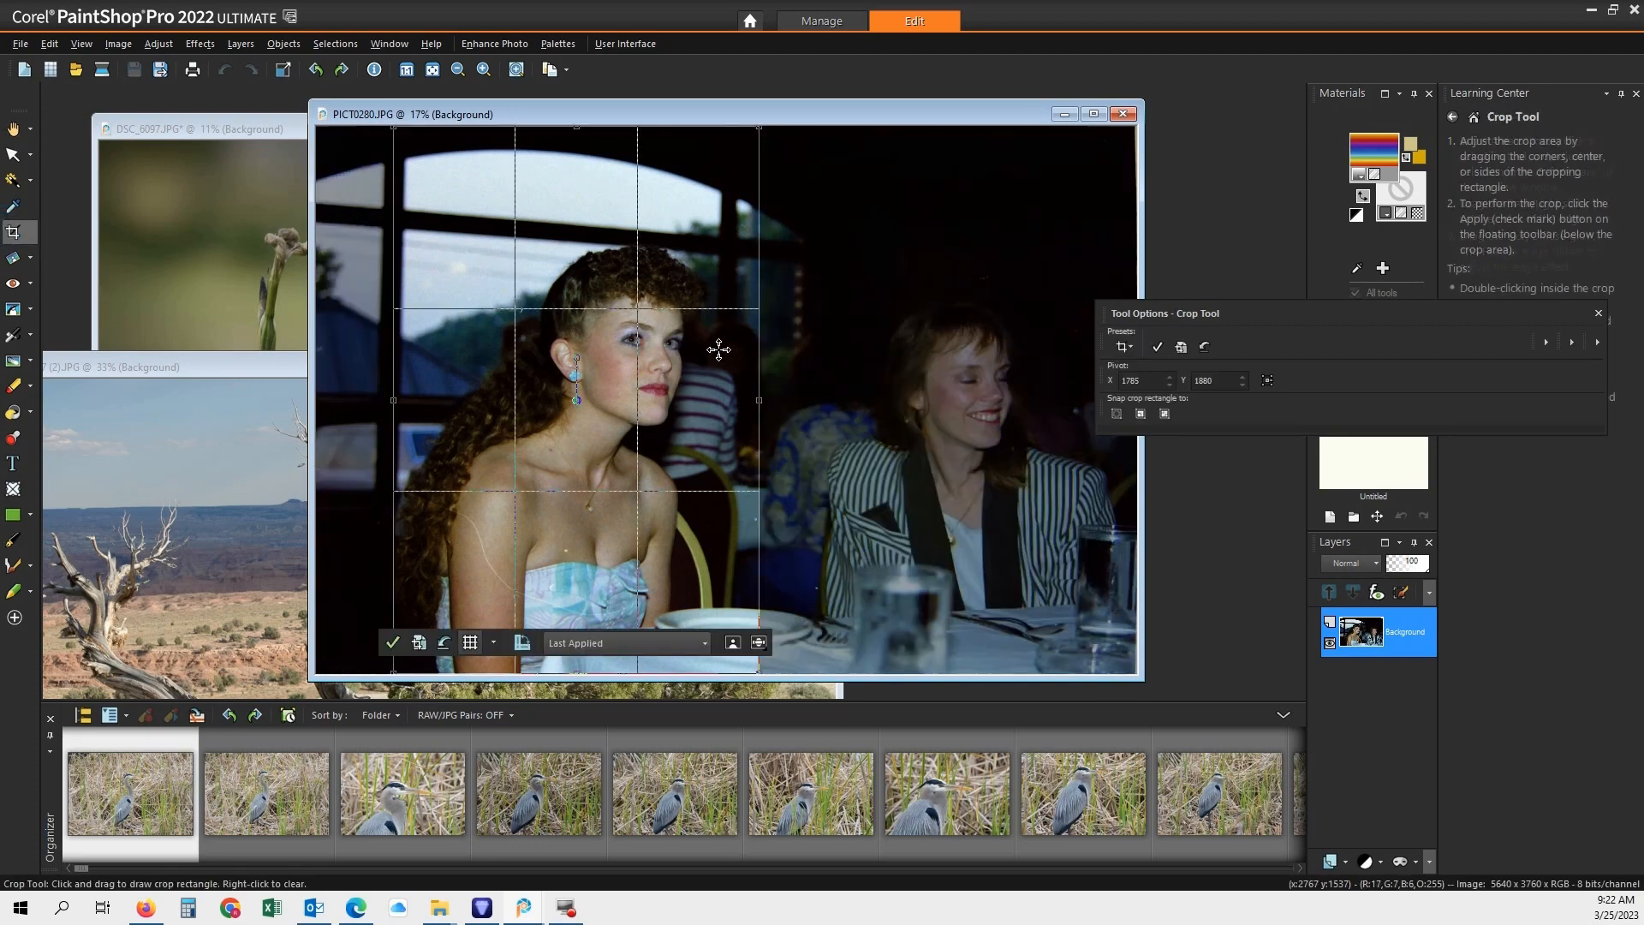
mouse_move(574, 370)
mouse_down()
mouse_move(599, 368)
mouse_move(572, 369)
mouse_up()
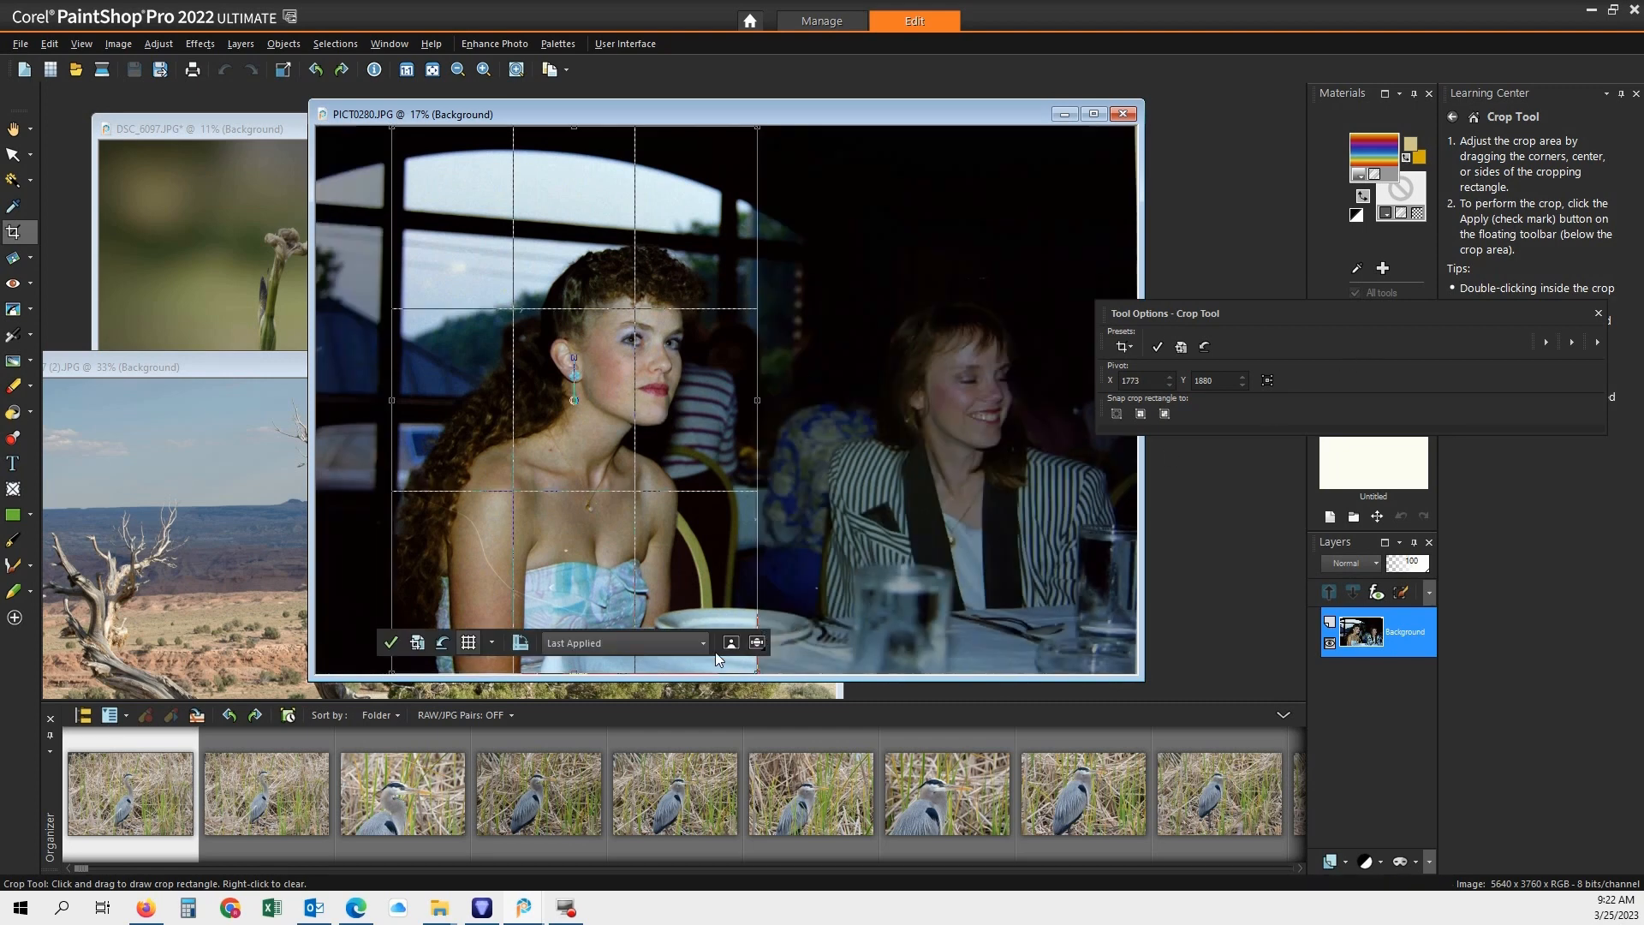
click(702, 643)
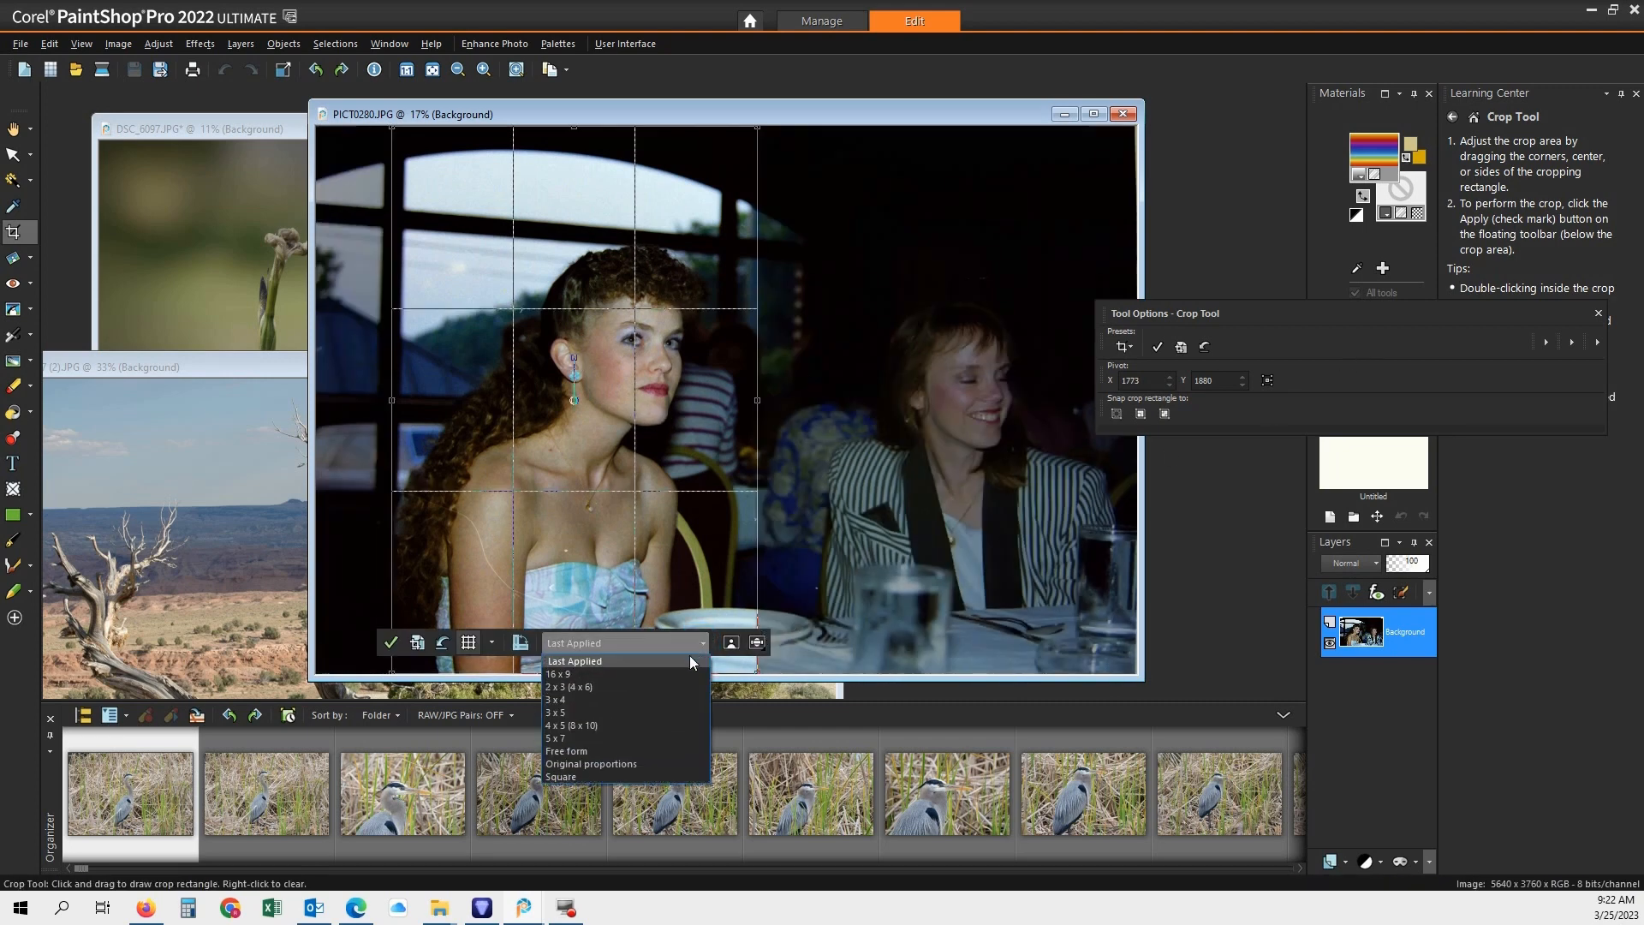
click(605, 686)
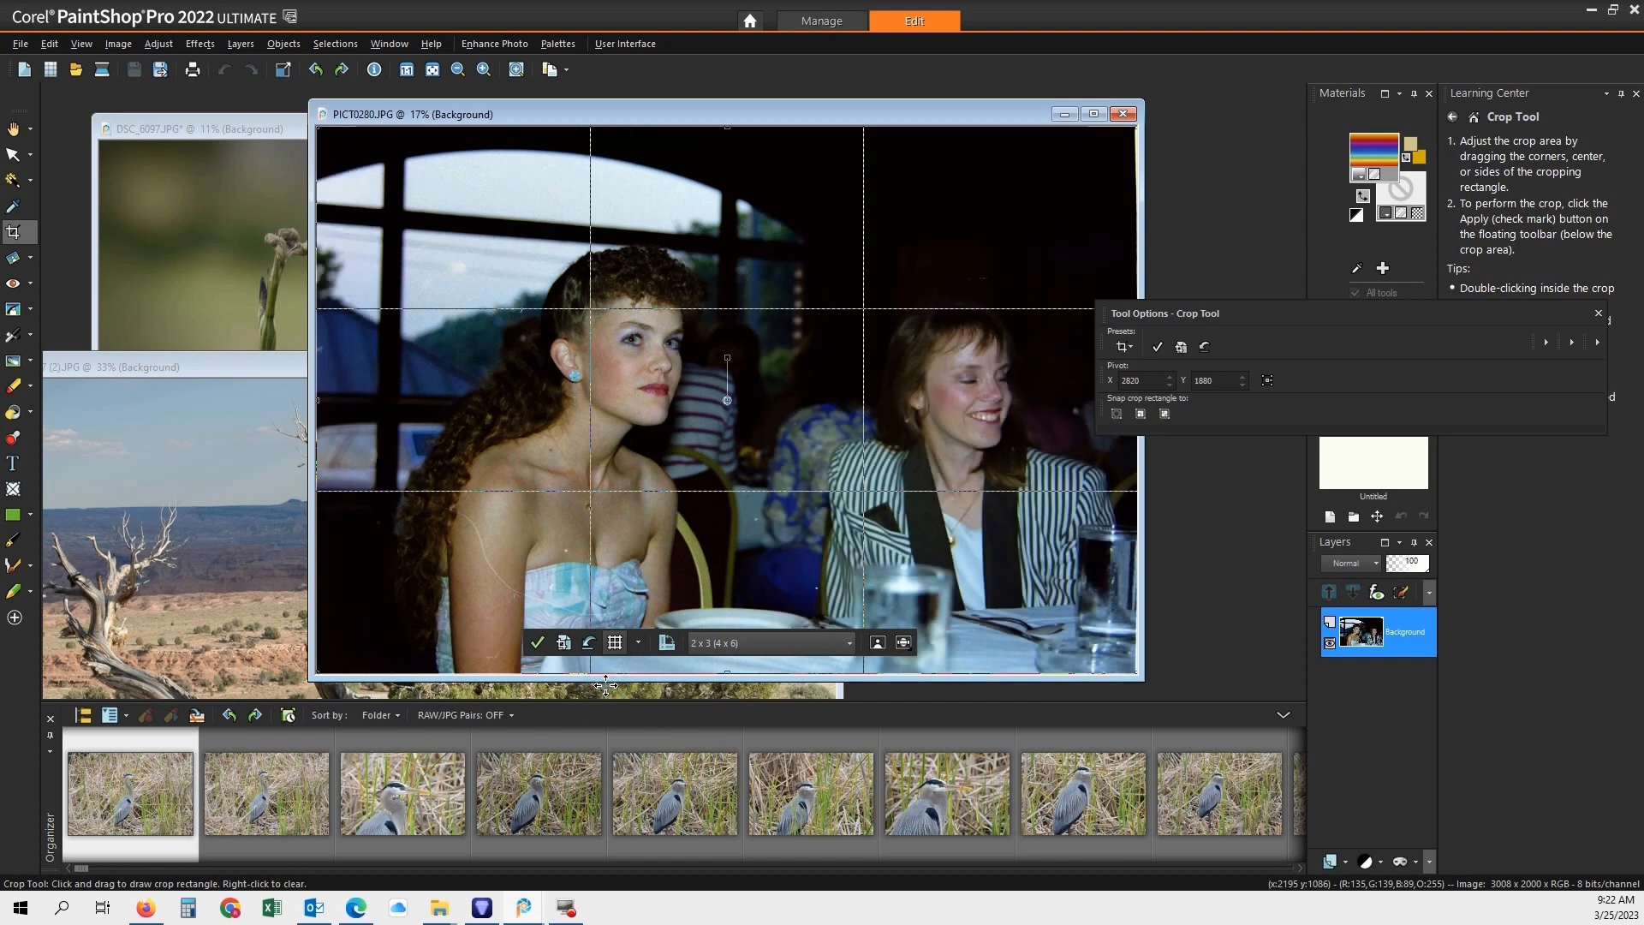
click(666, 644)
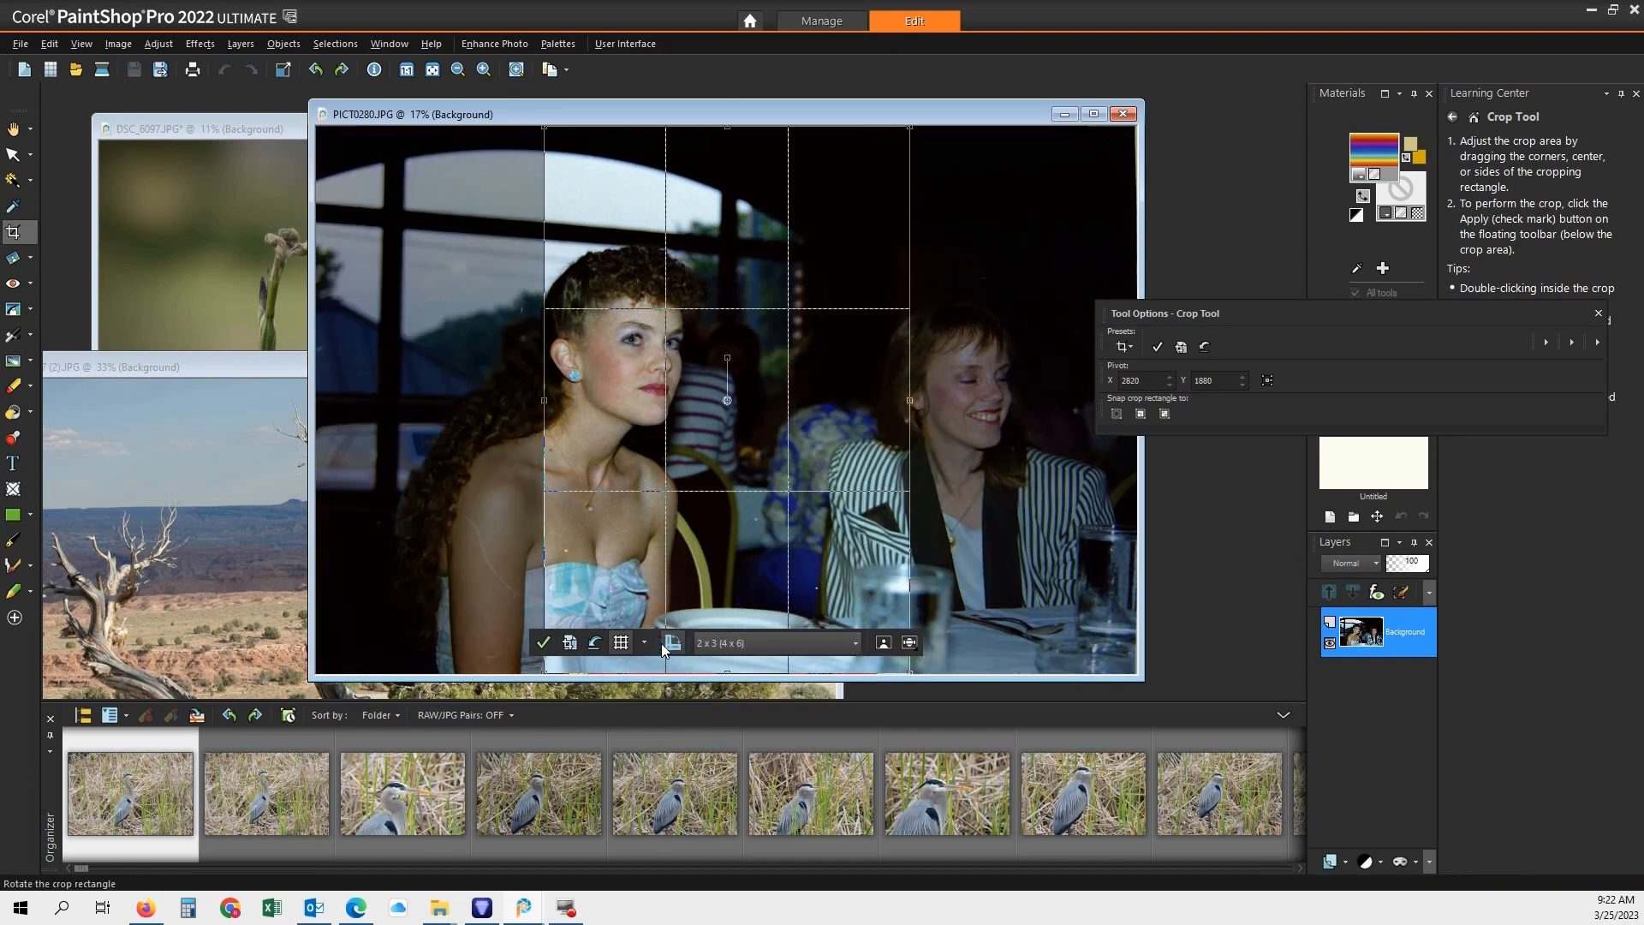
drag(746, 406, 585, 403)
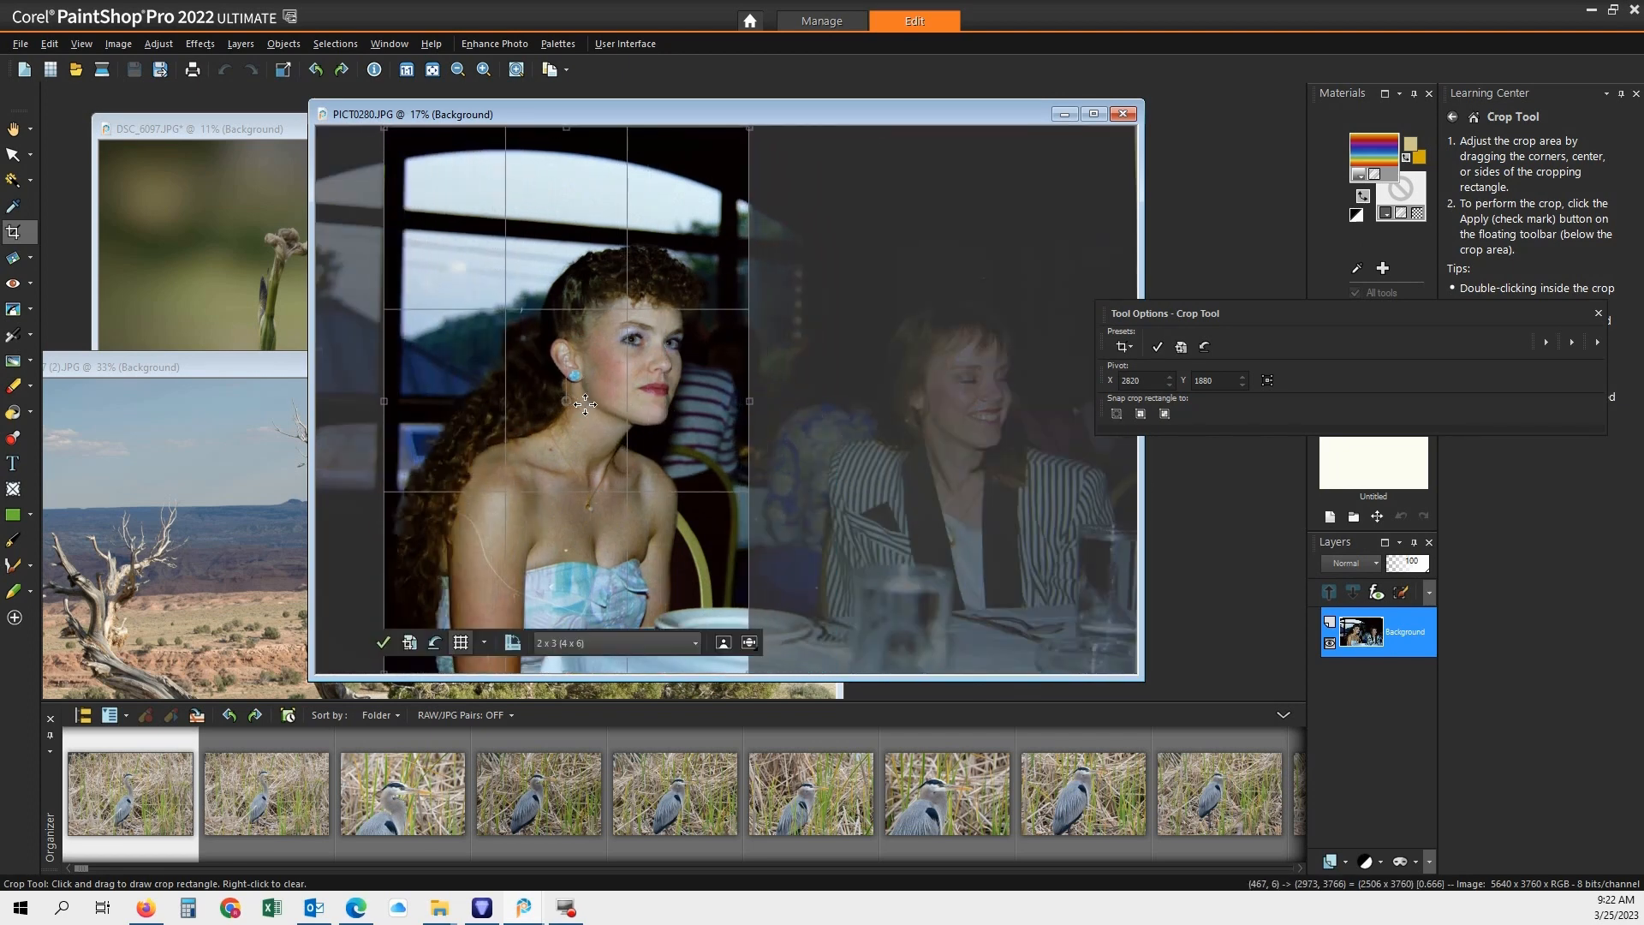
click(385, 644)
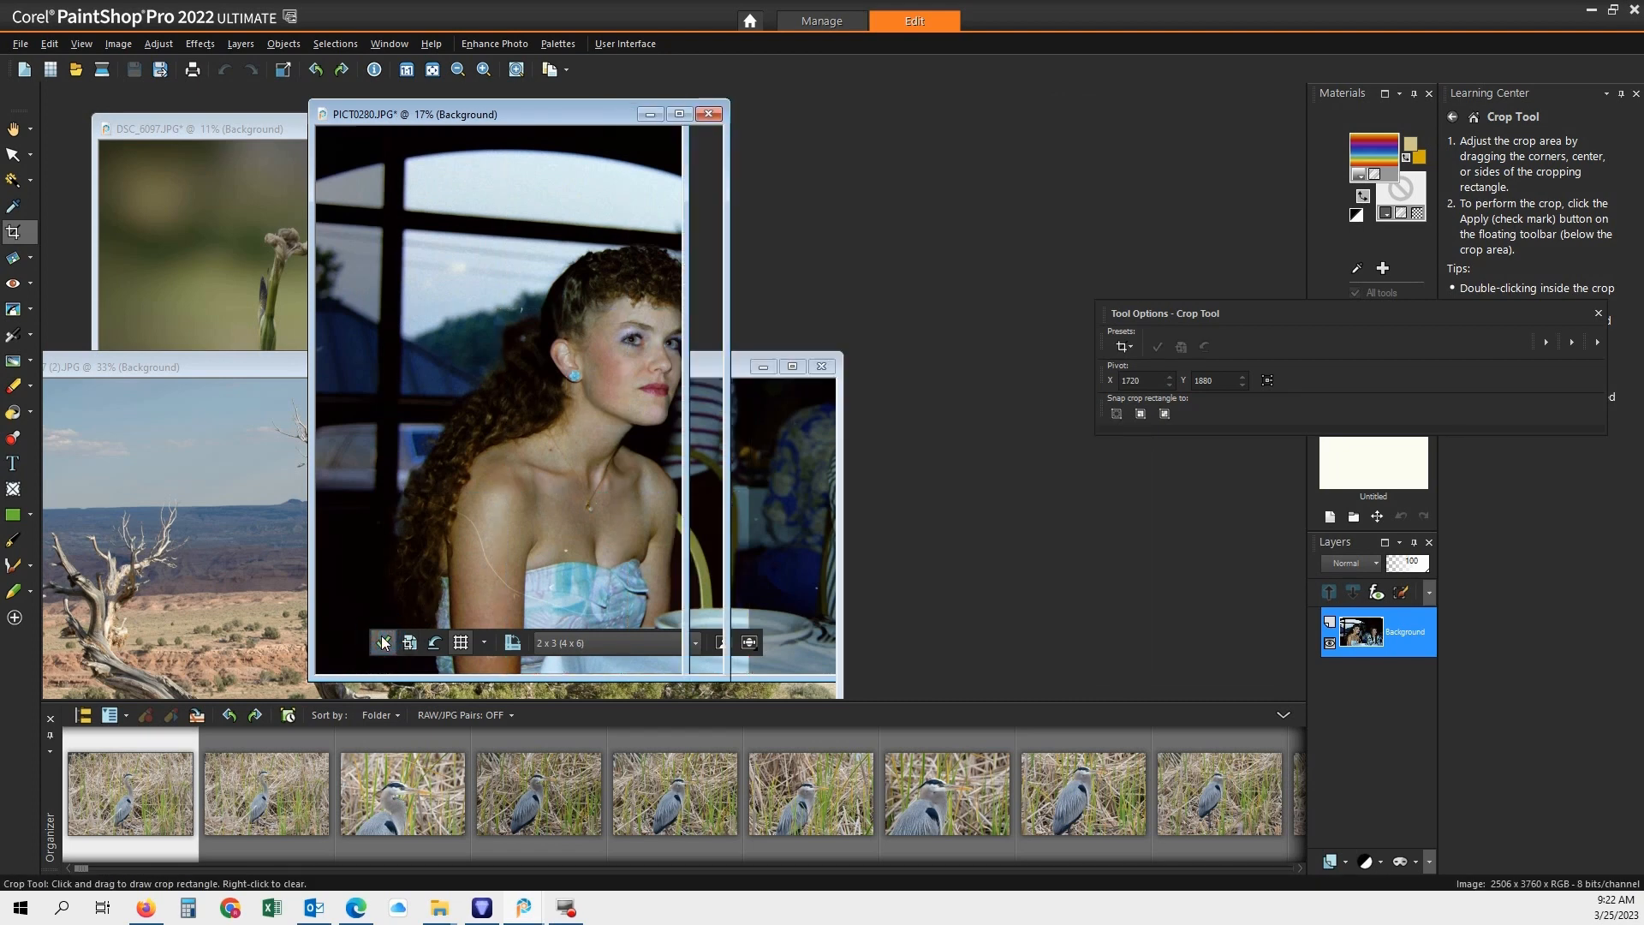
- Reposition the cropped portrait's window in the workspace and apply One Step Photo Fix to the portrait
drag(559, 118, 778, 94)
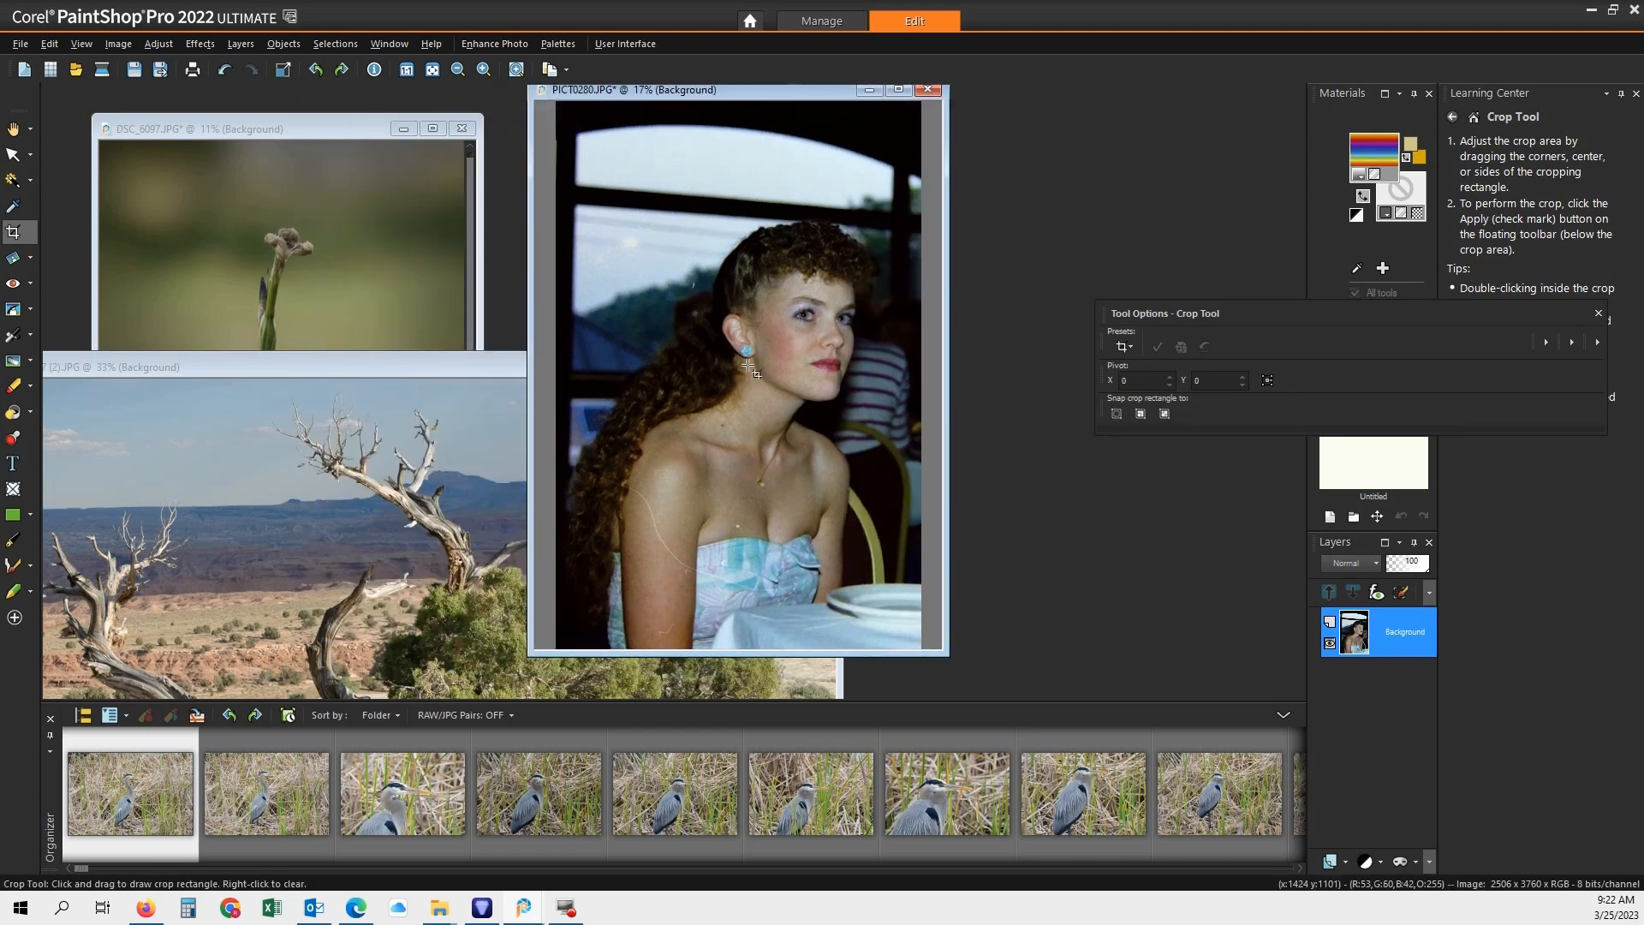
scroll(745, 512, up, 1)
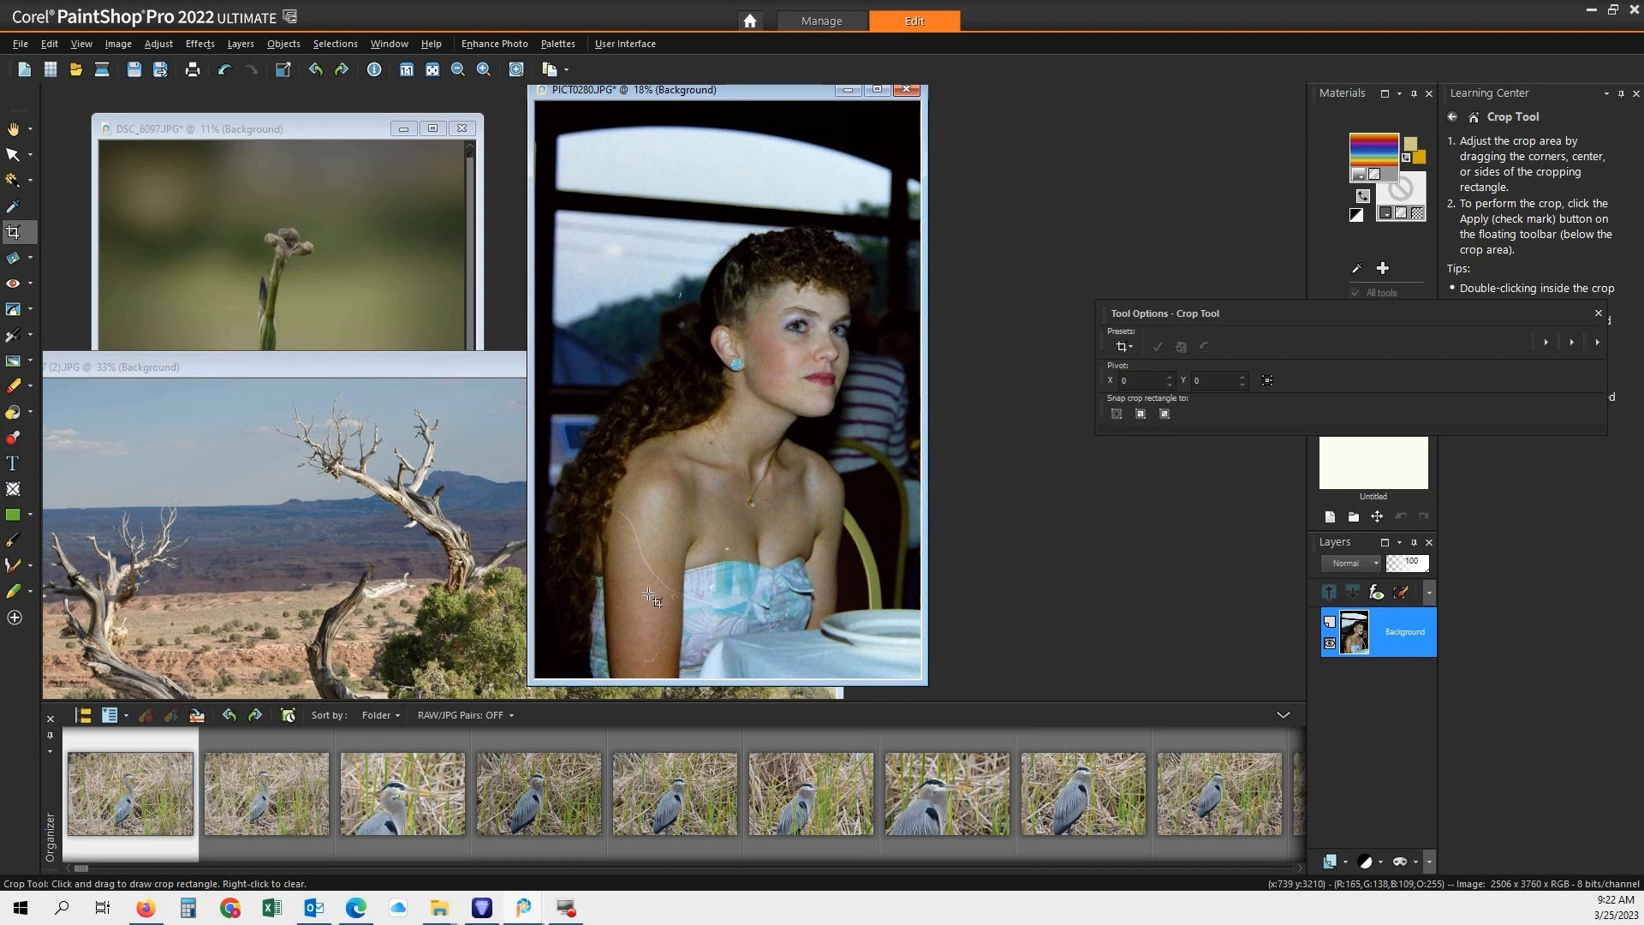
scroll(653, 596, up, 2)
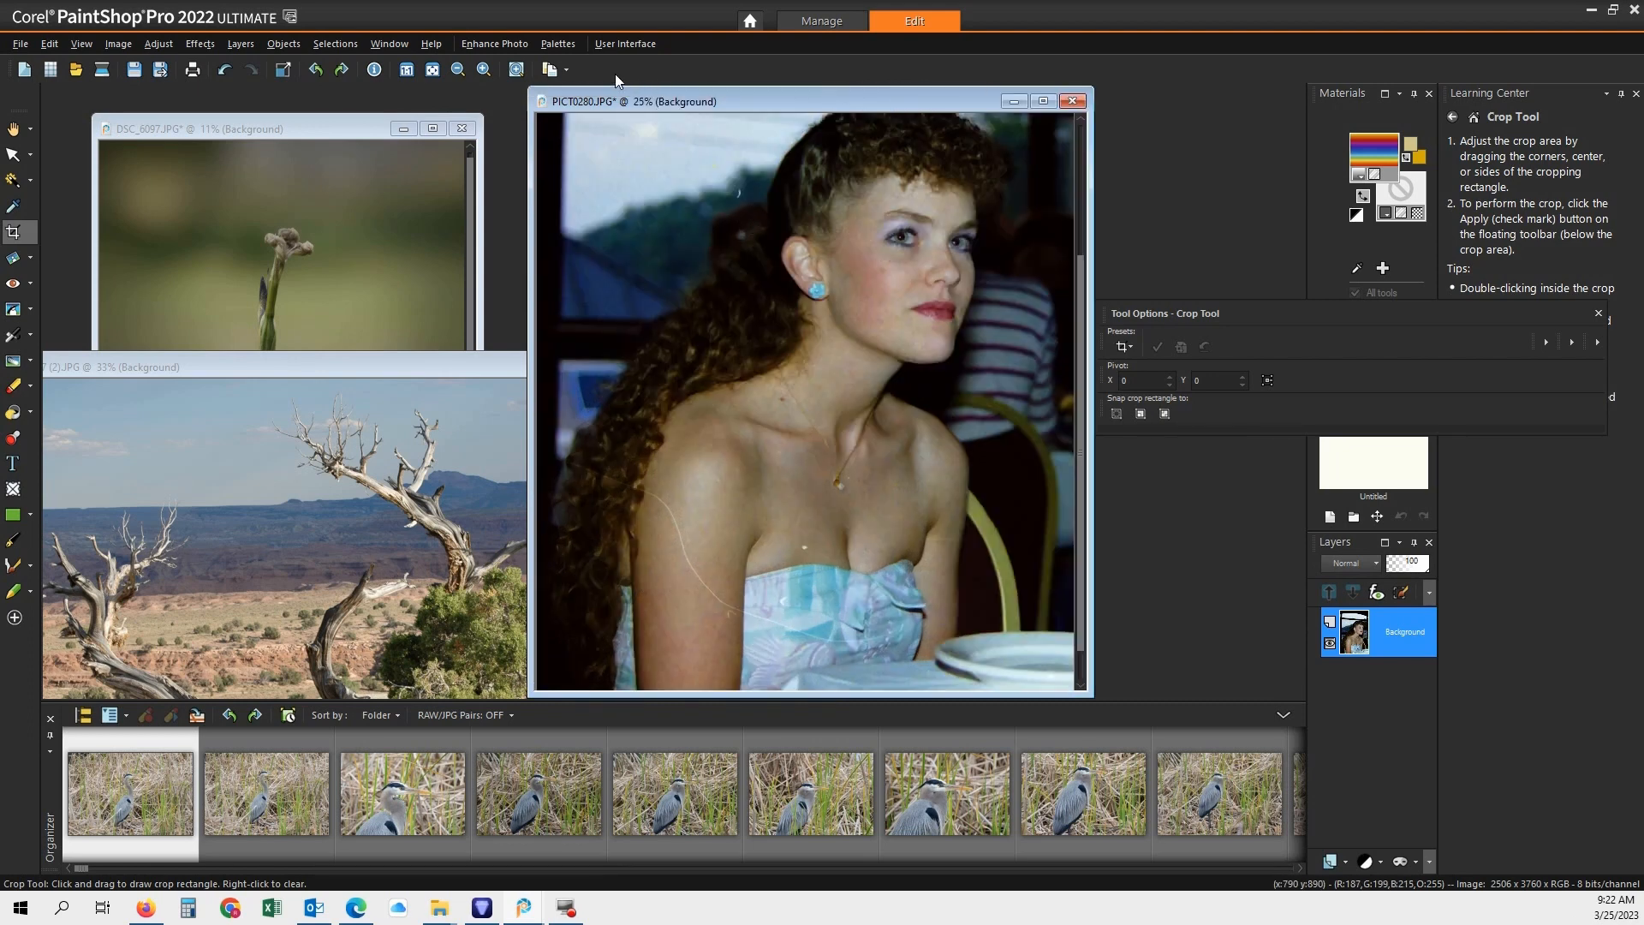
click(513, 42)
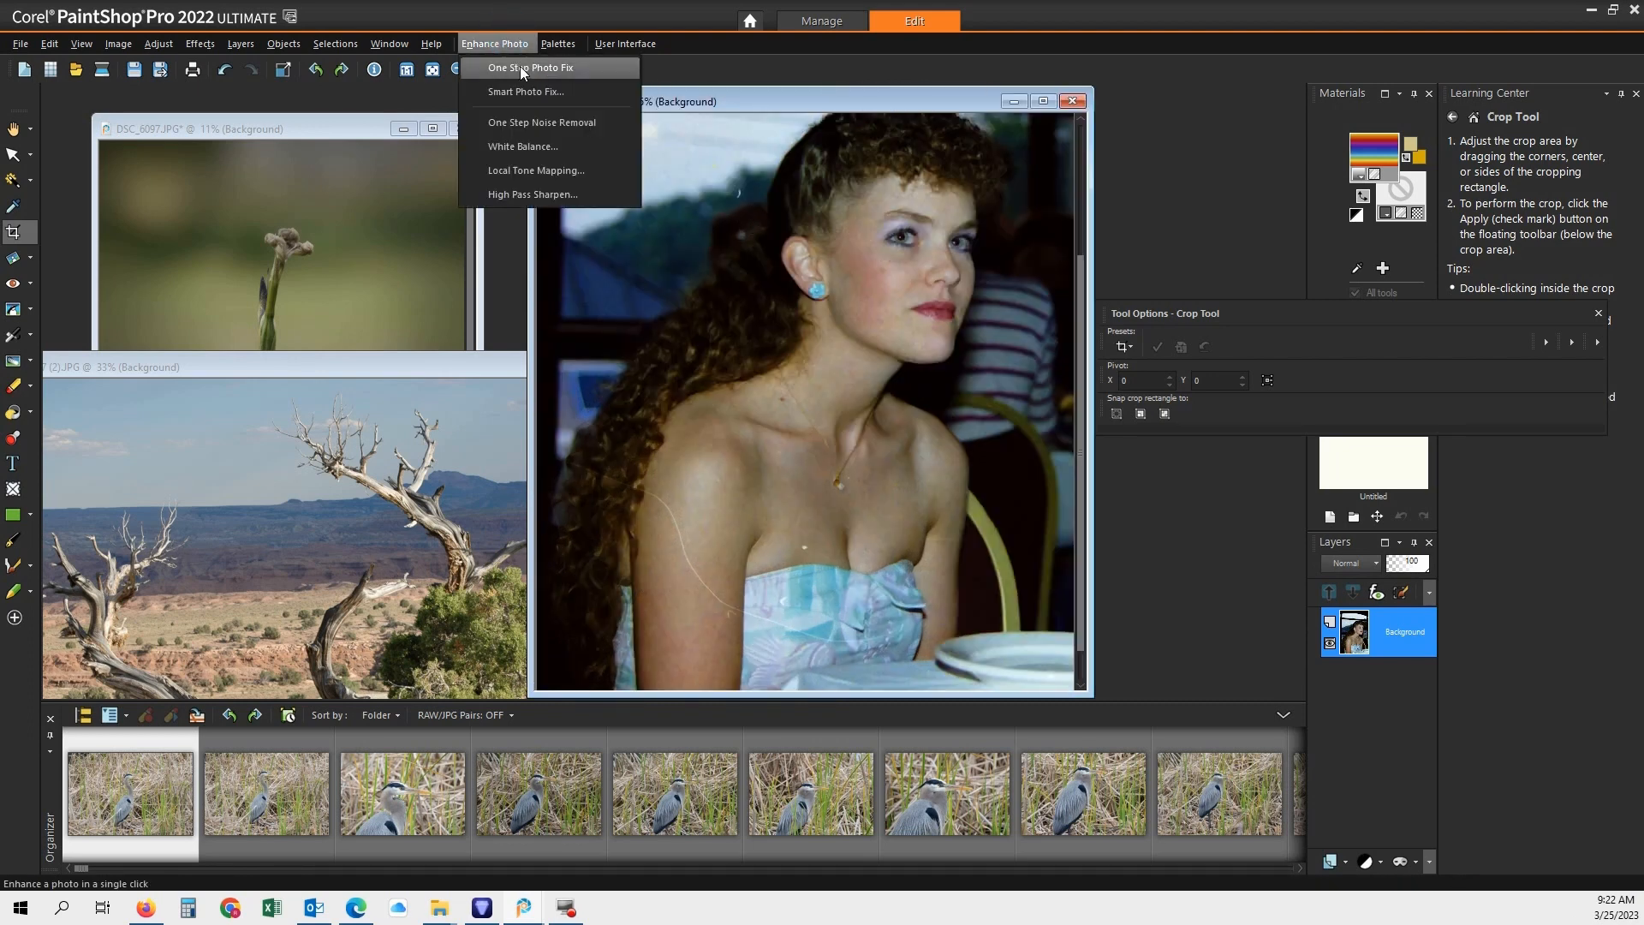
click(520, 67)
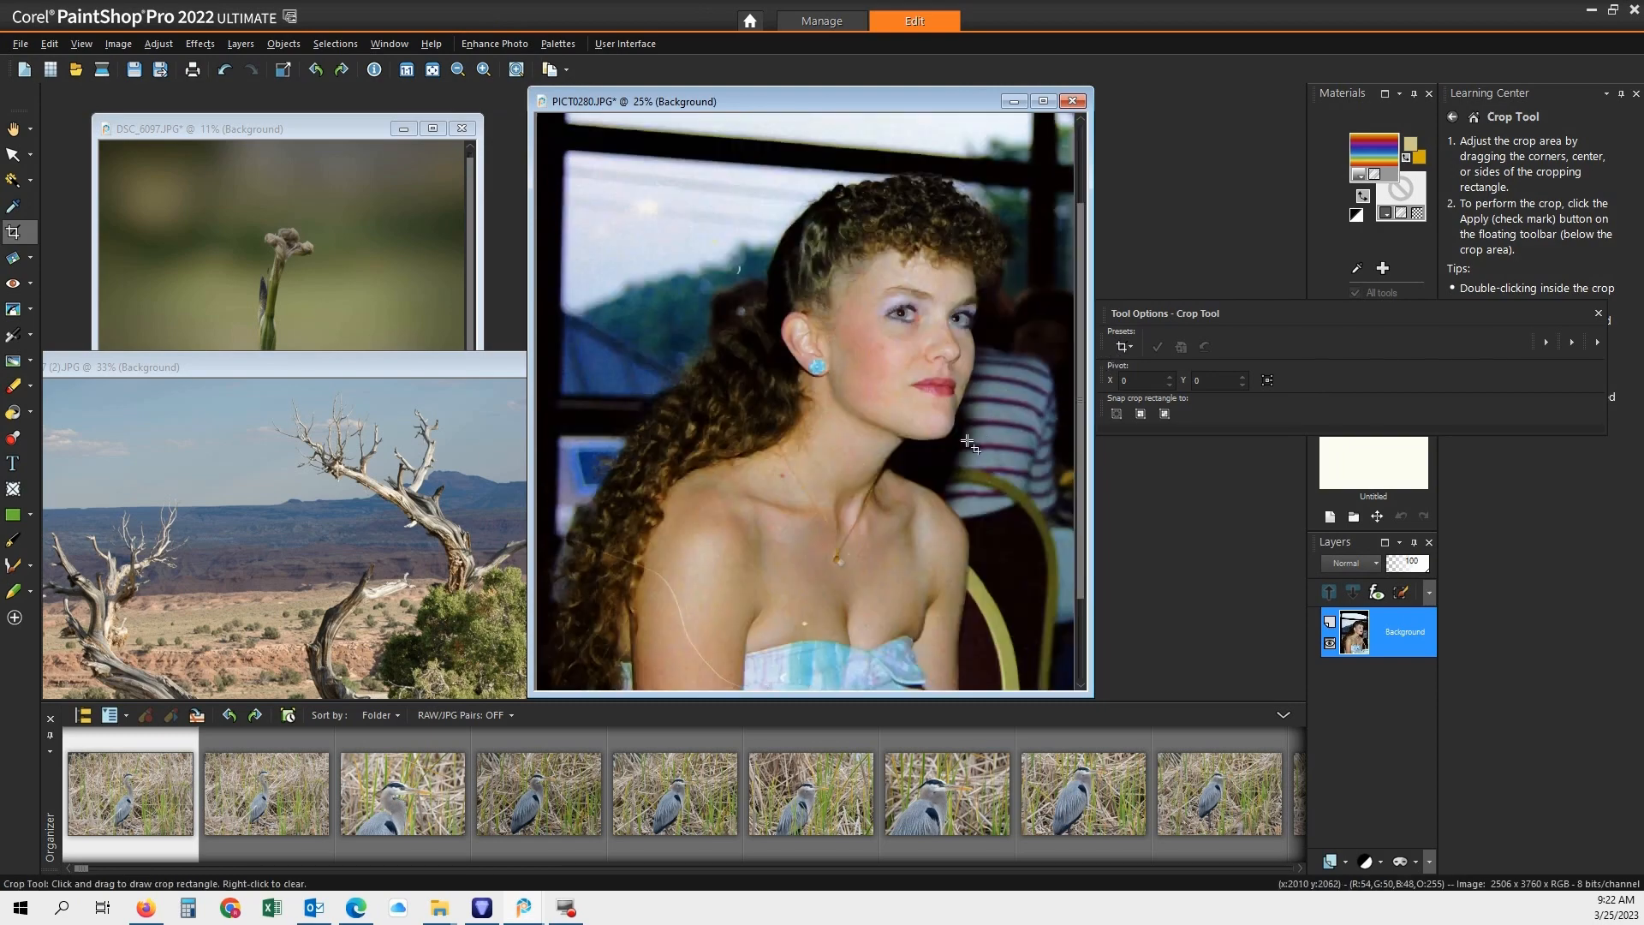
- Maximize the portrait and compare it with and without One Step Photo Fix, leaving the fix applied
click(1044, 101)
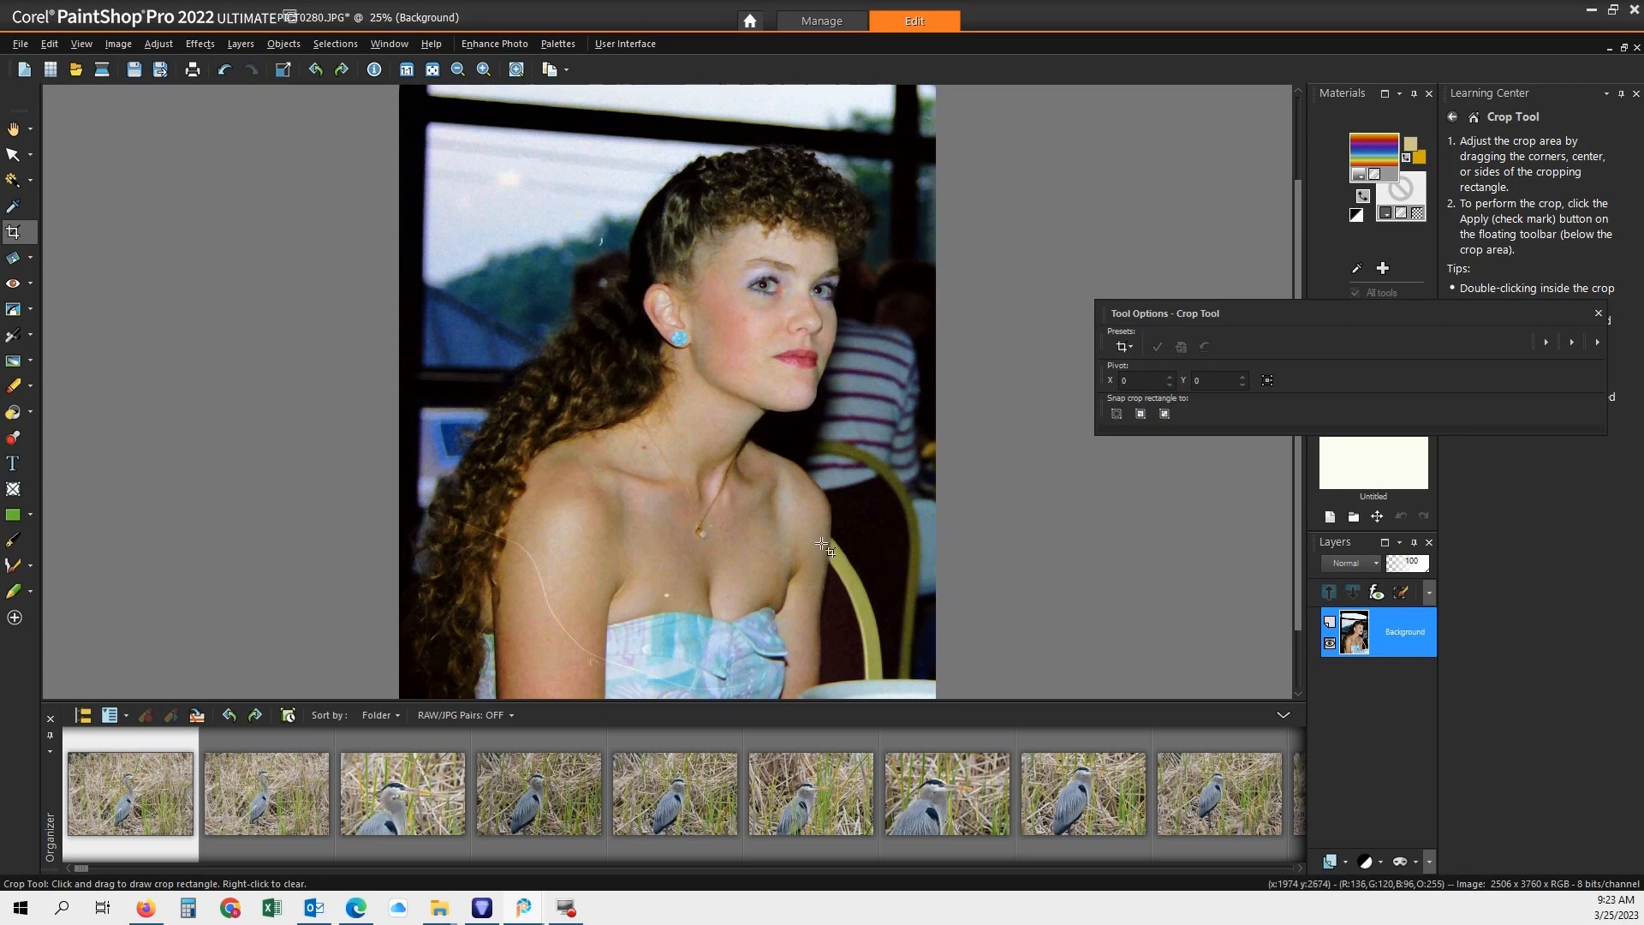
click(217, 72)
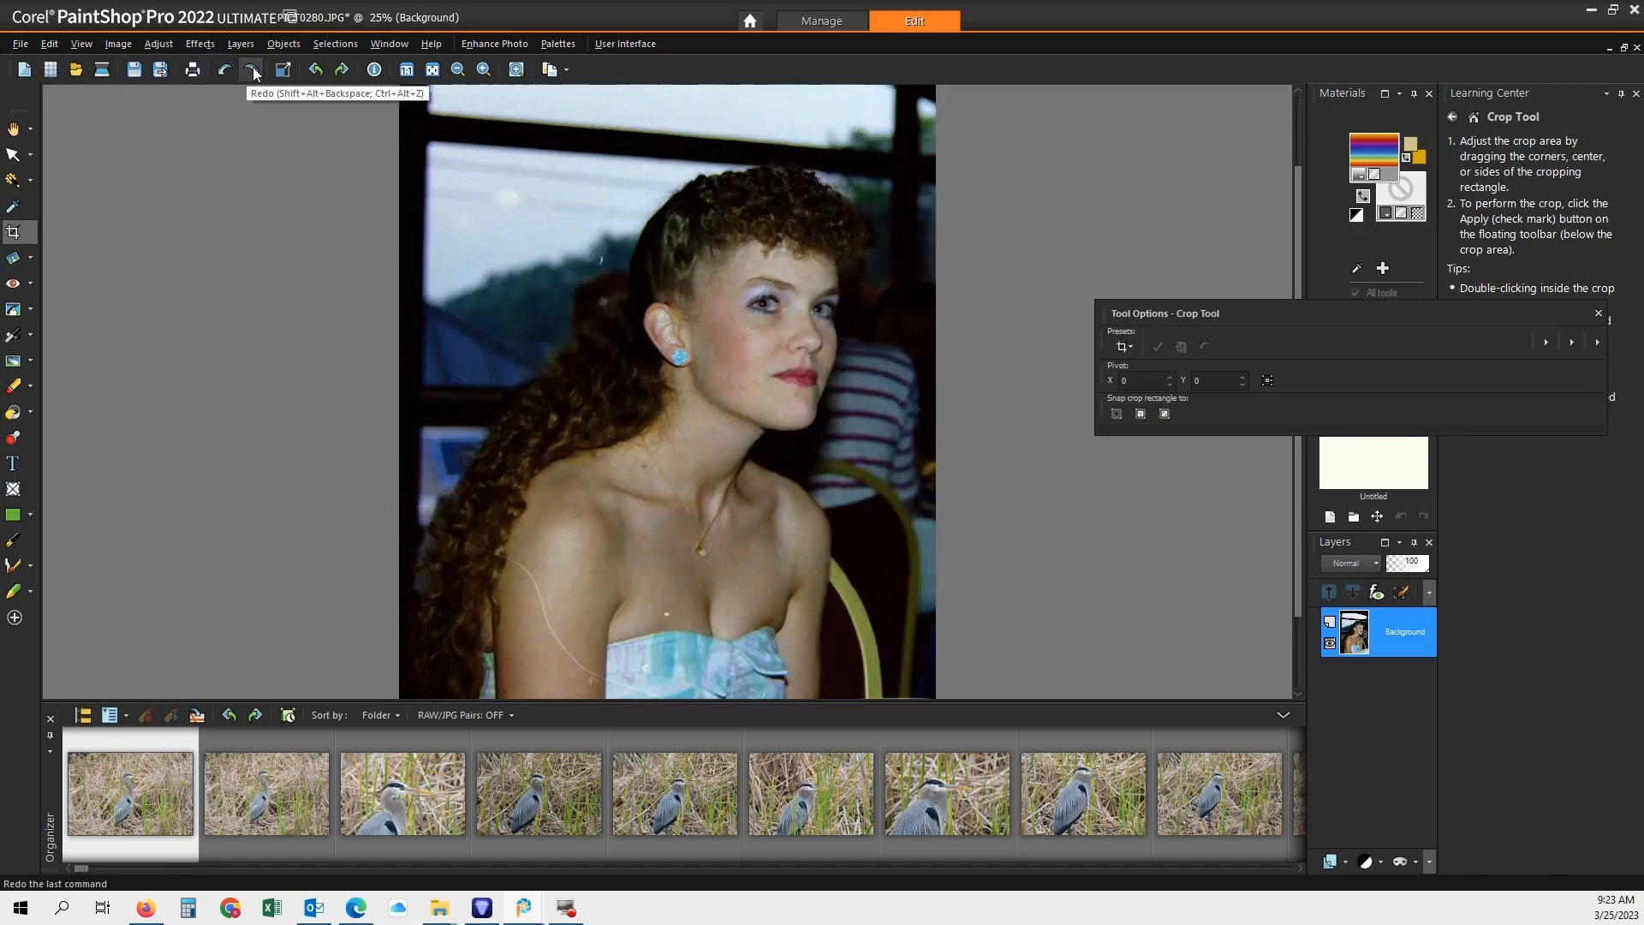
click(253, 72)
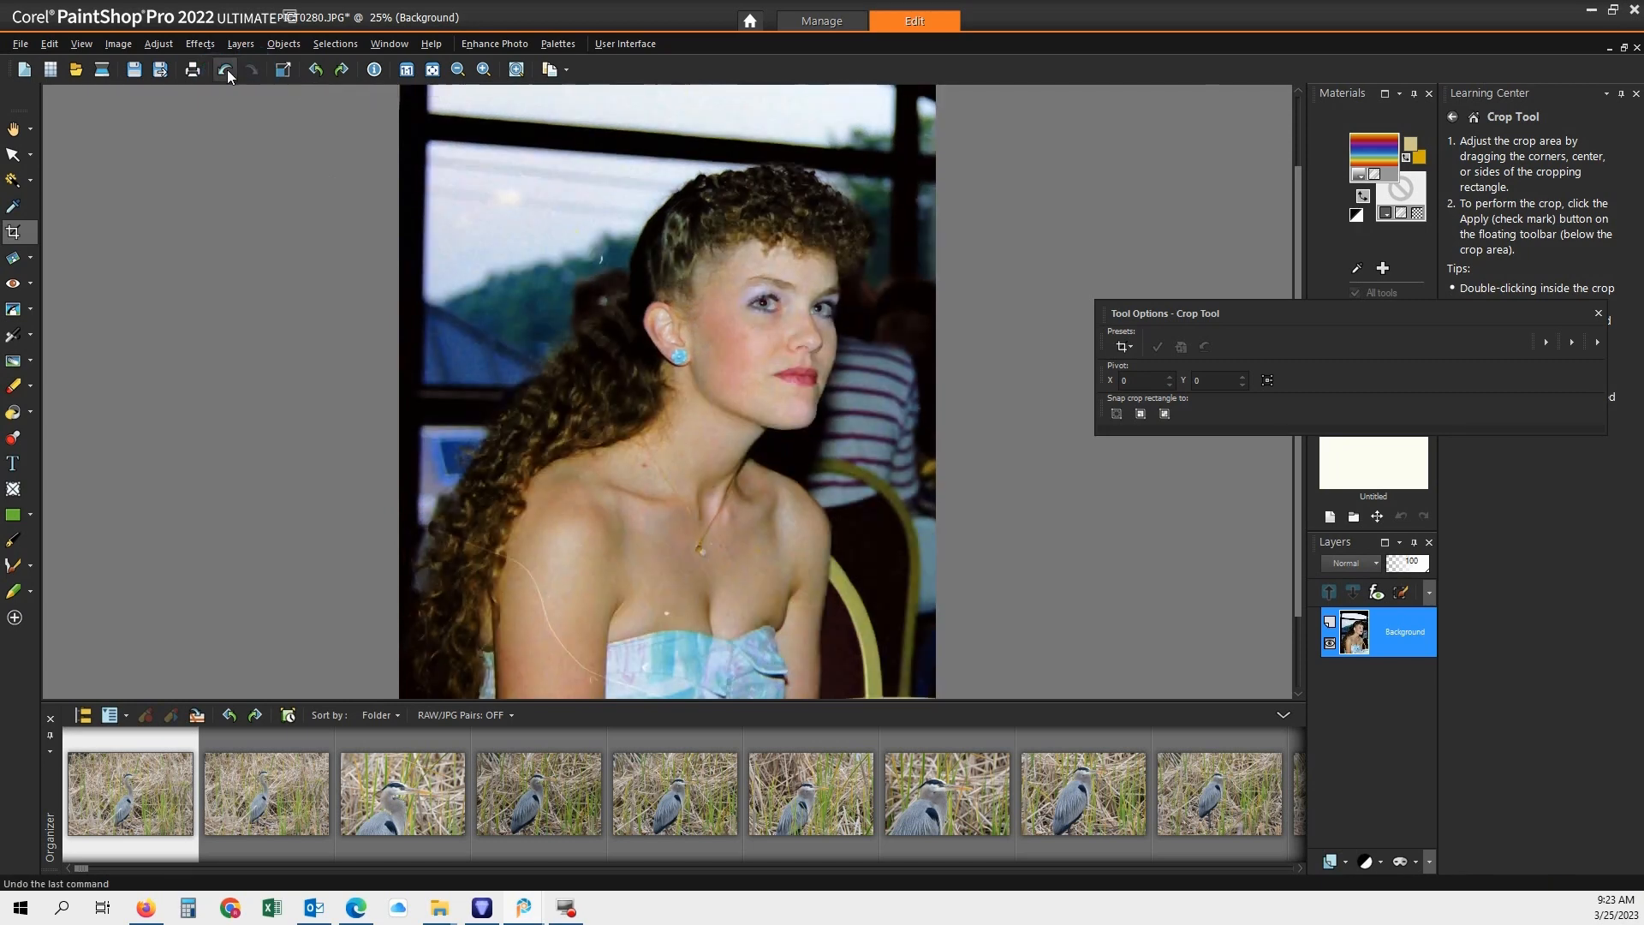
click(223, 72)
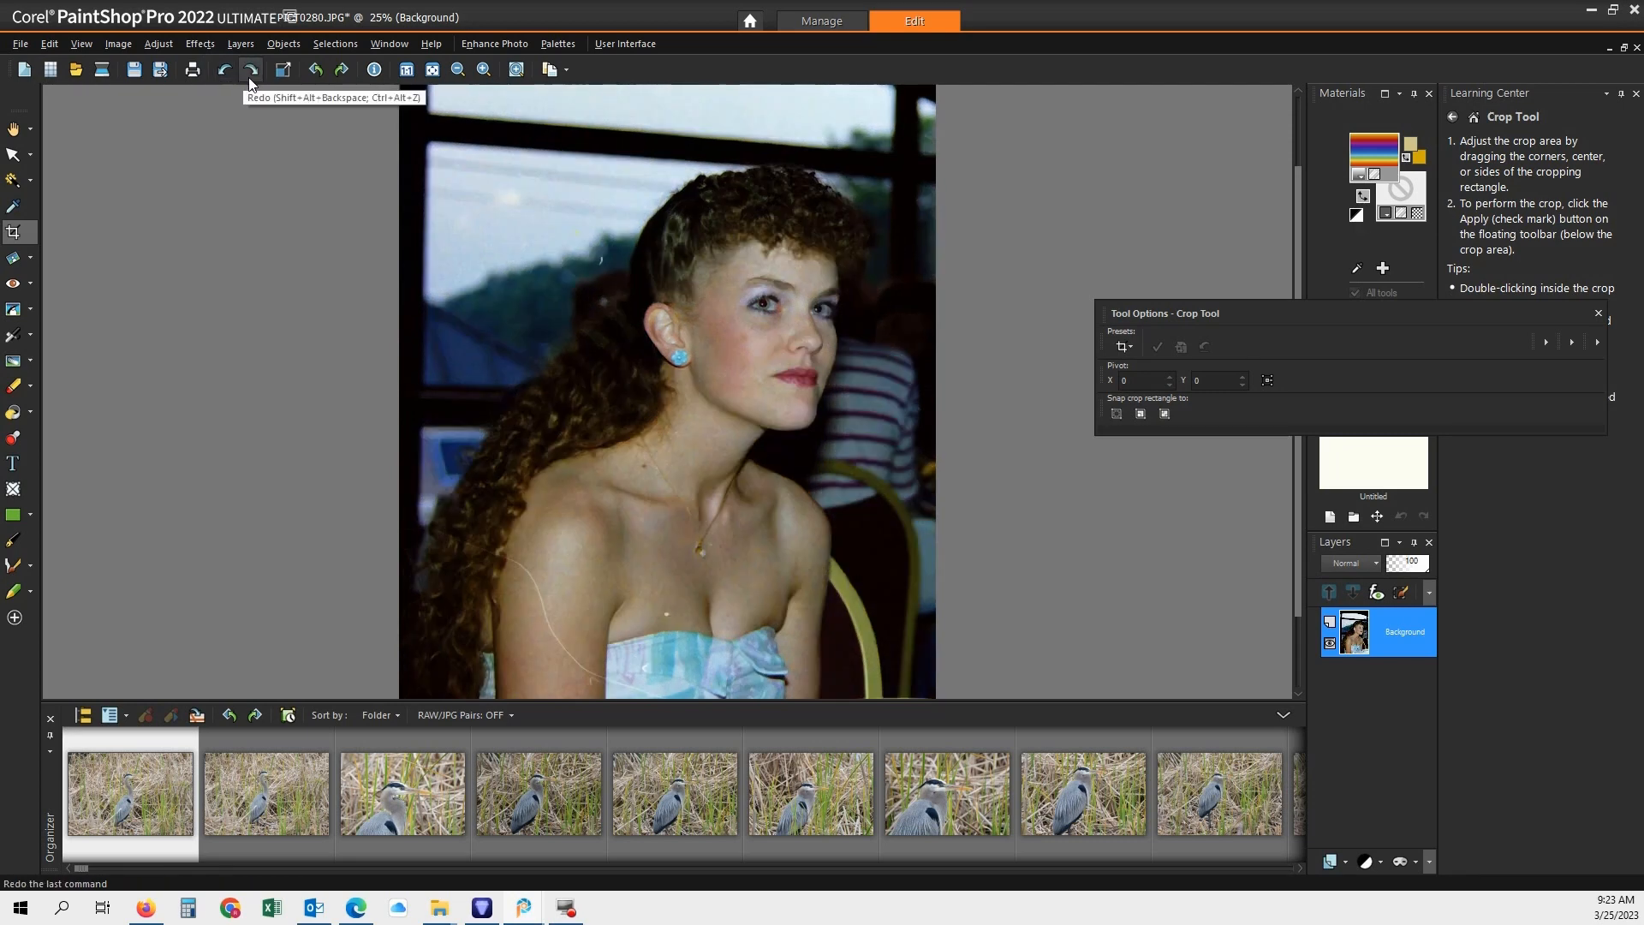
click(250, 76)
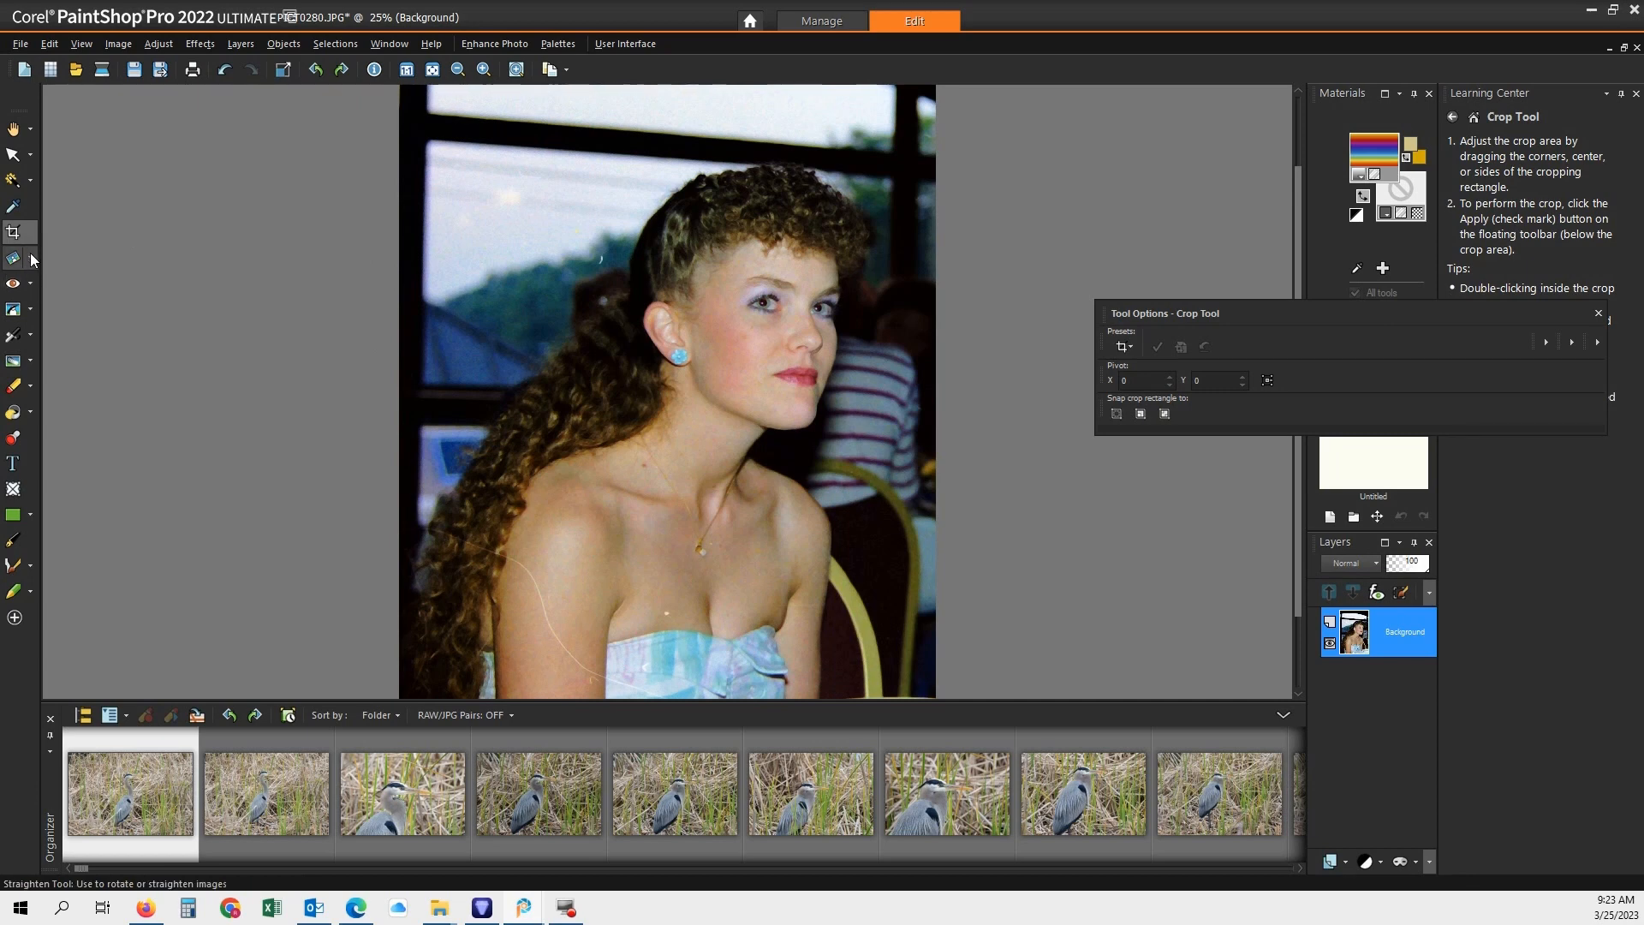
- Remove the middle stretch of the curved scratch on the woman's upper arm with a widened Scratch Remover
click(31, 314)
click(33, 312)
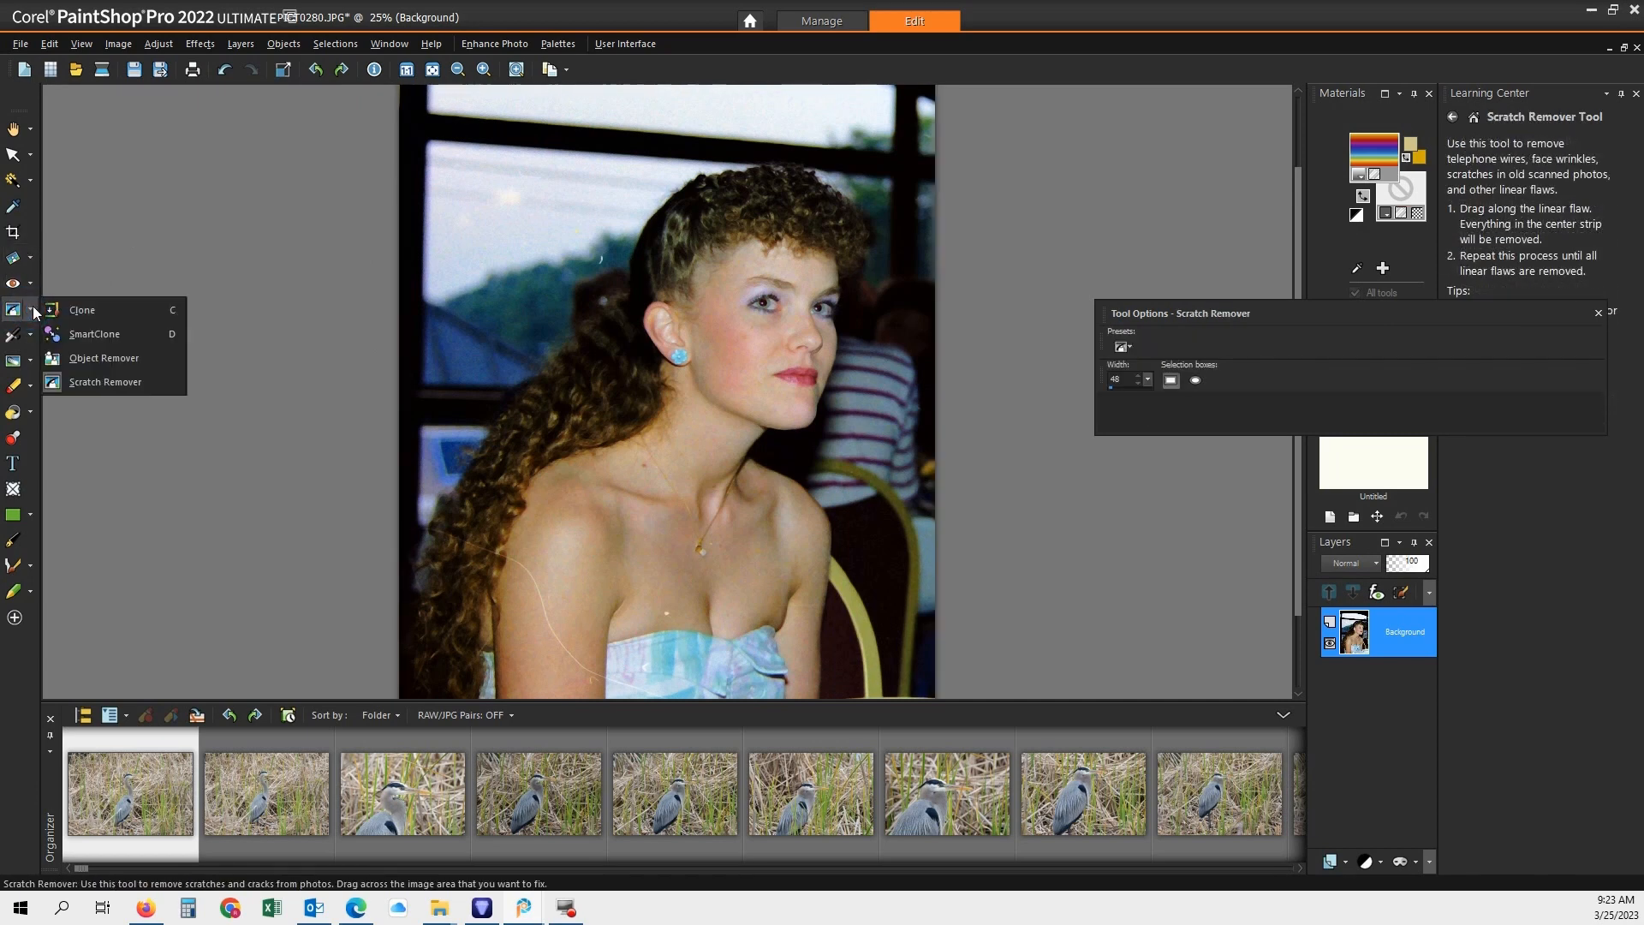
click(75, 387)
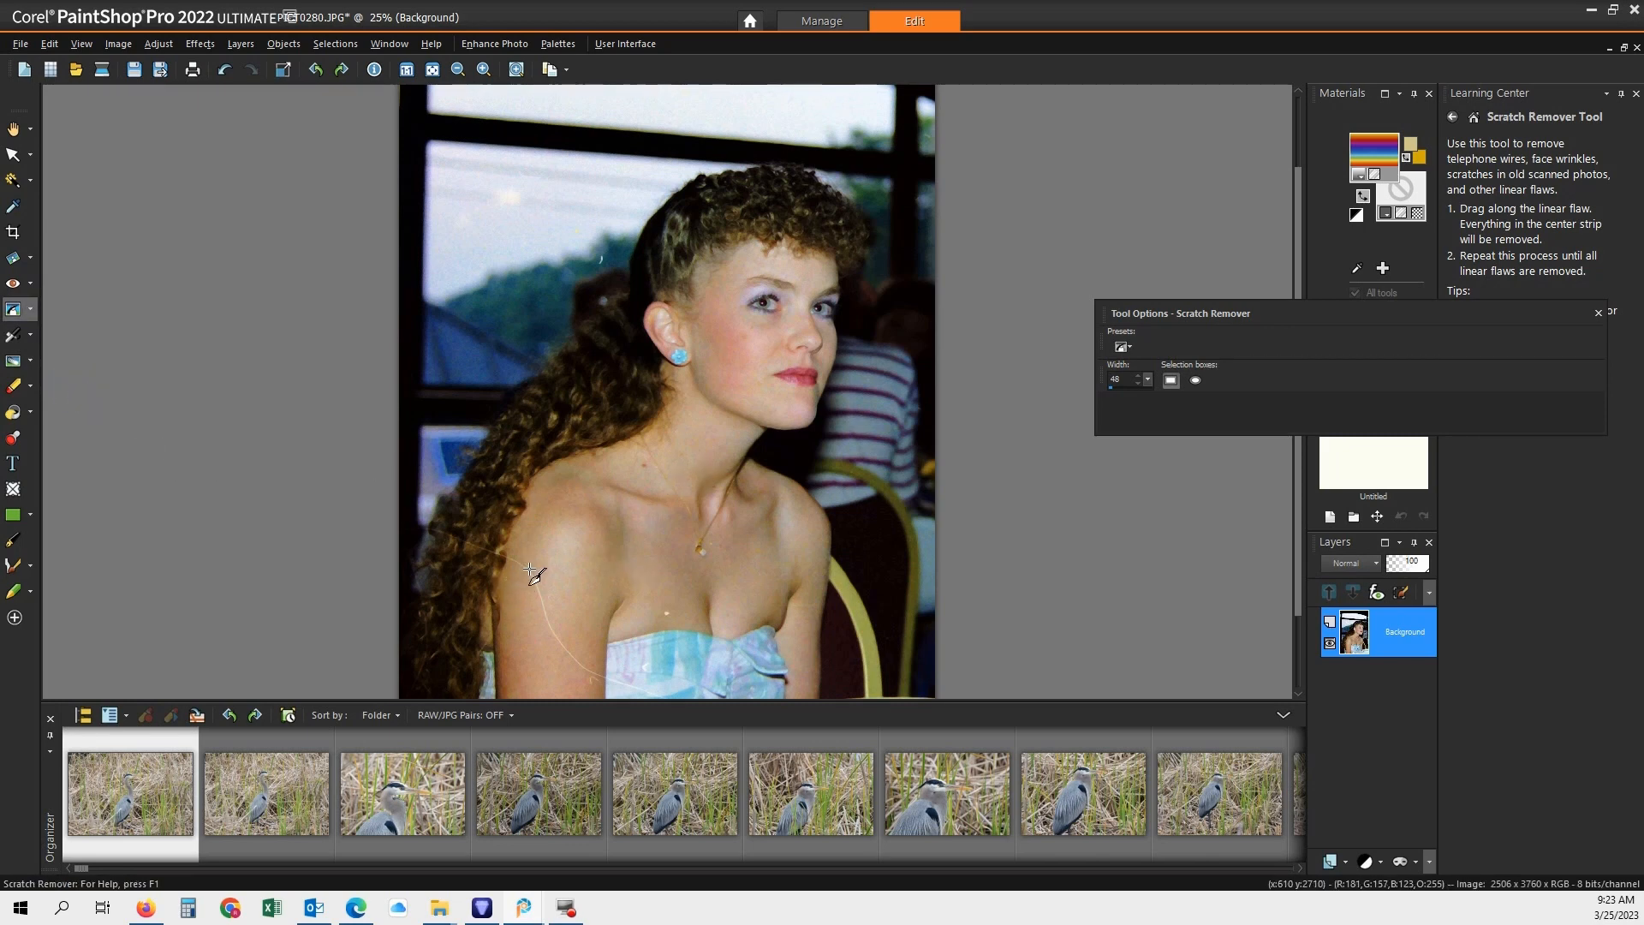
drag(530, 570, 549, 615)
drag(1312, 311, 1204, 297)
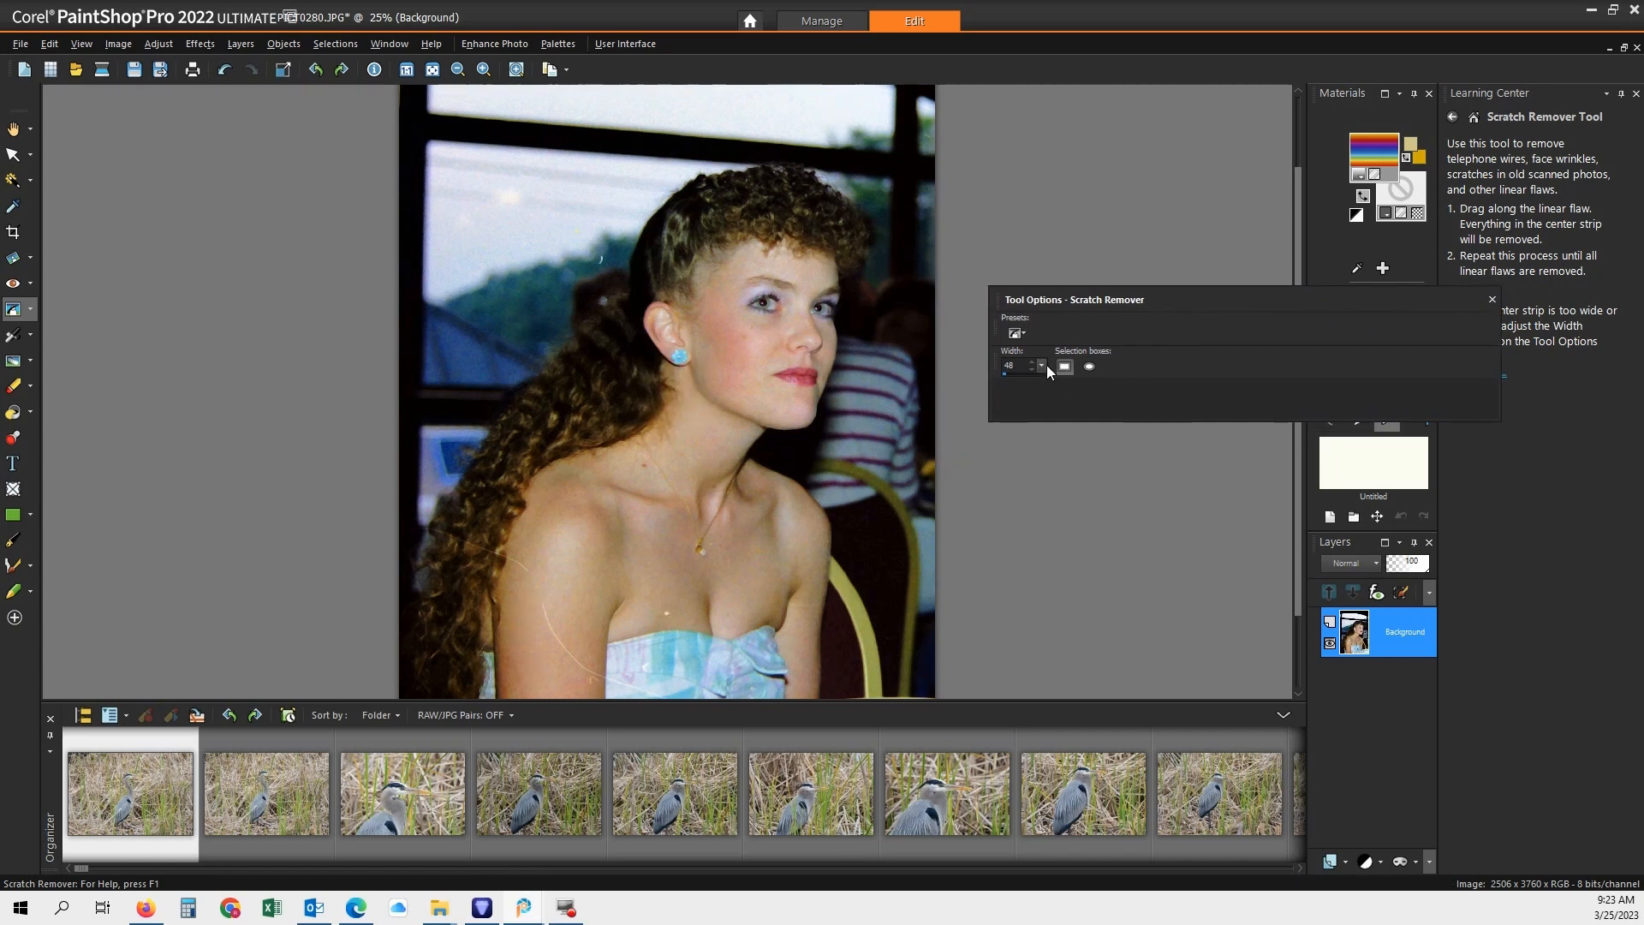
drag(1042, 366, 1049, 375)
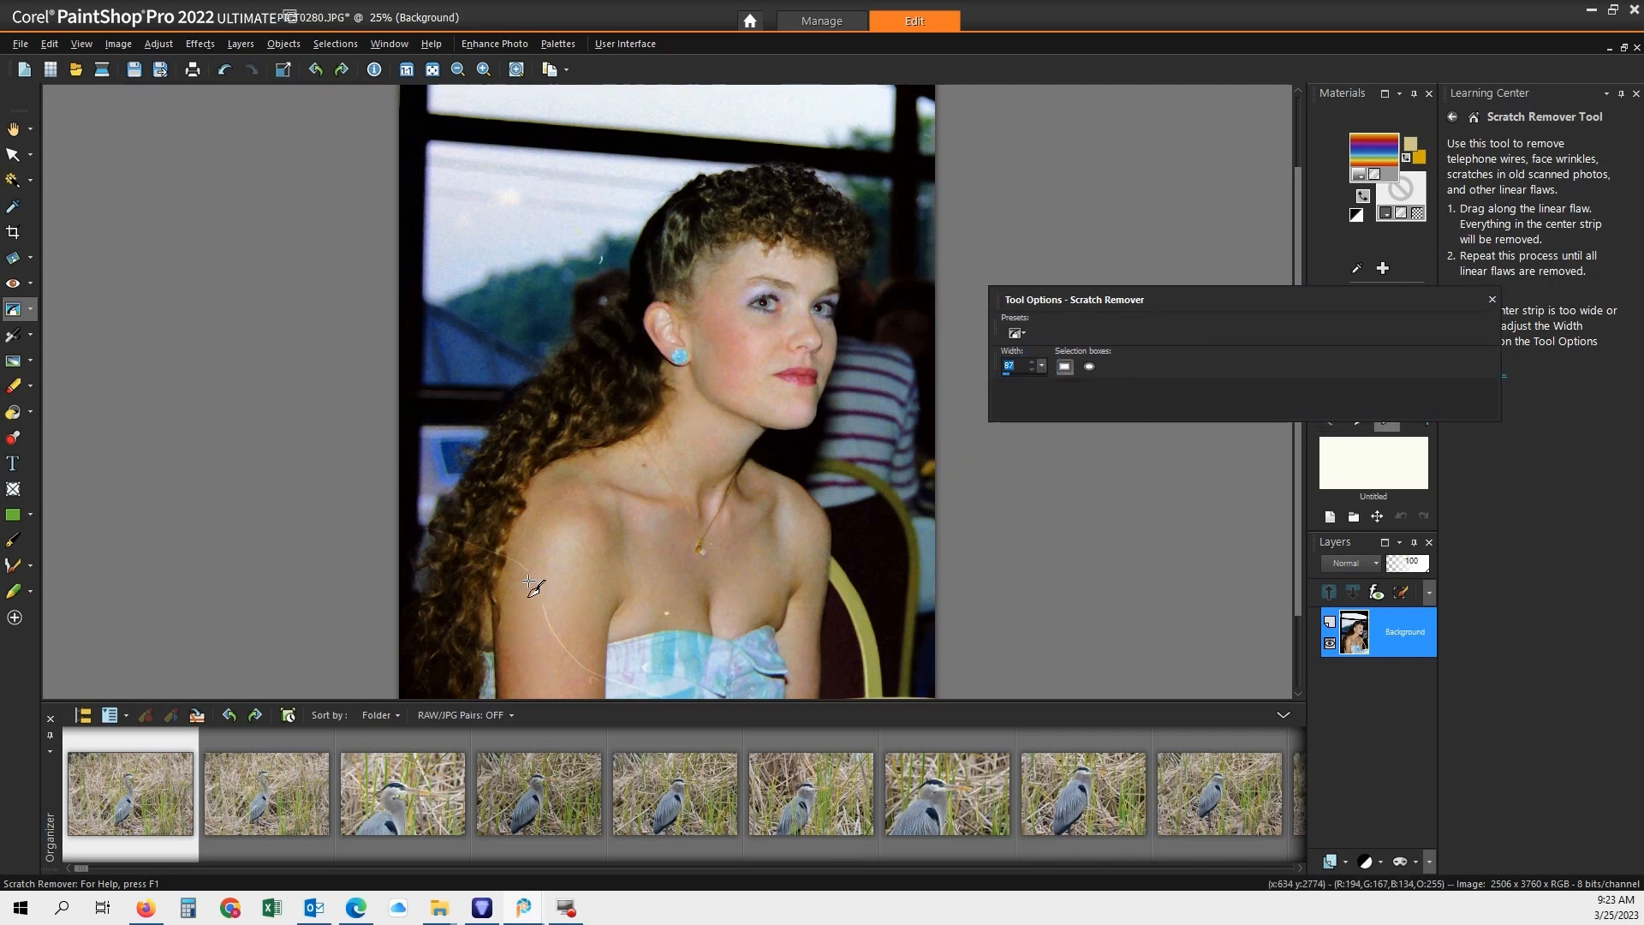
drag(531, 585, 582, 677)
- Set the Scratch Remover width to 29 and remove the remaining scratch pieces on the shoulder and upper arm
drag(1045, 368, 1034, 367)
scroll(582, 666, up, 2)
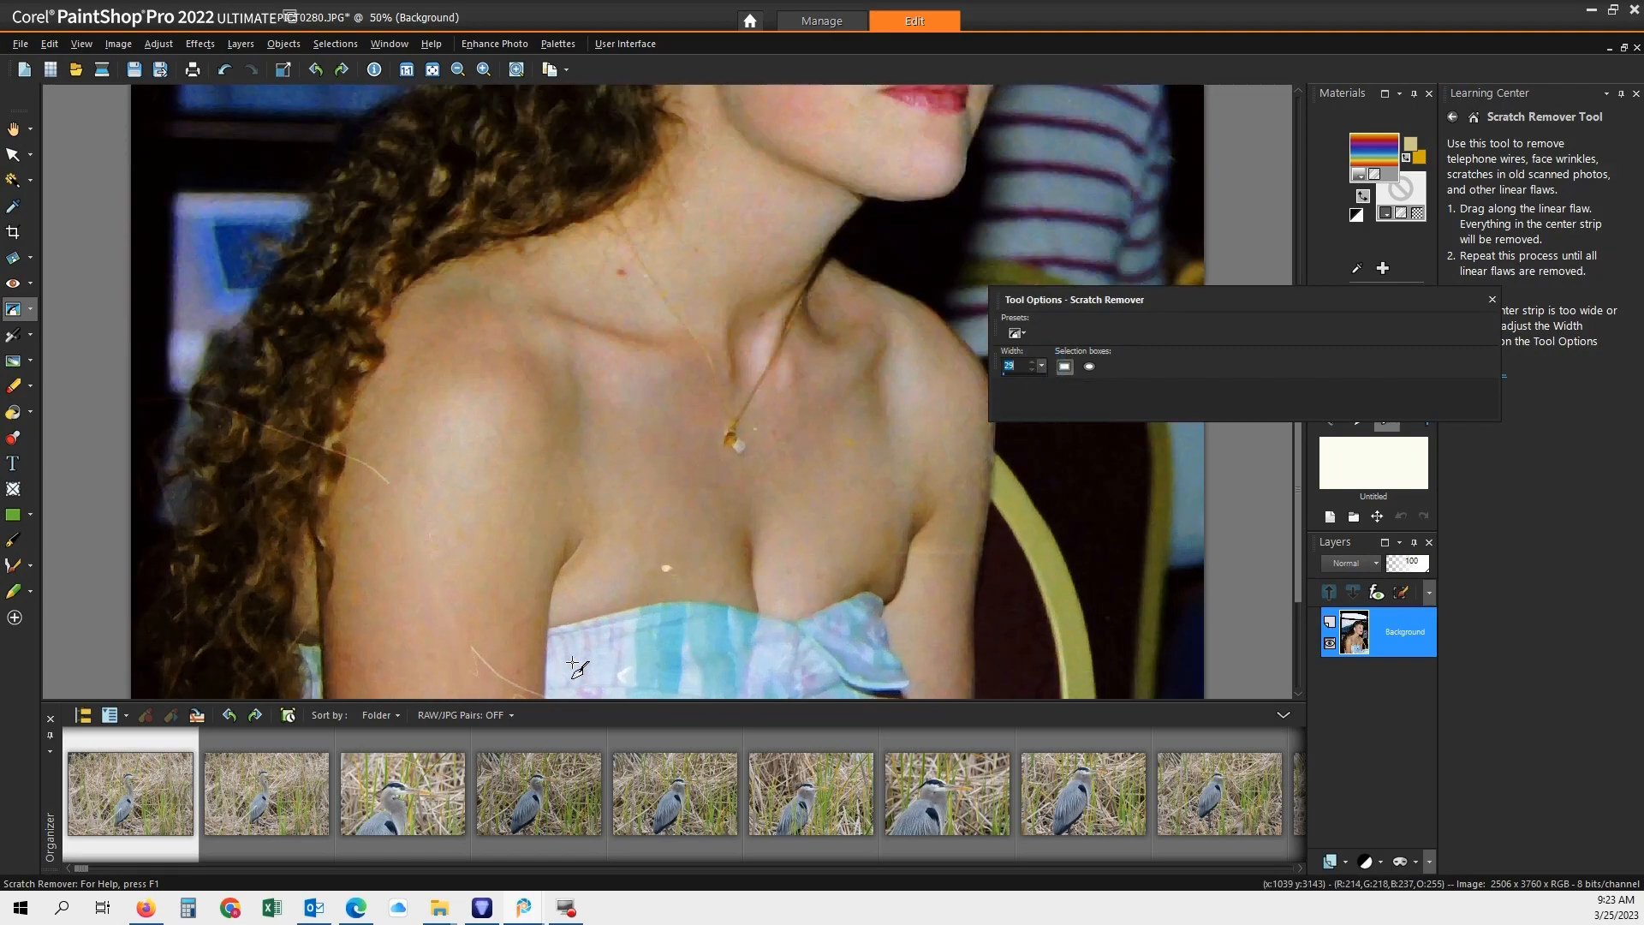
drag(462, 638, 507, 698)
mouse_move(467, 639)
mouse_down()
mouse_move(482, 683)
mouse_move(473, 671)
mouse_move(518, 695)
mouse_move(506, 677)
mouse_move(549, 661)
mouse_up()
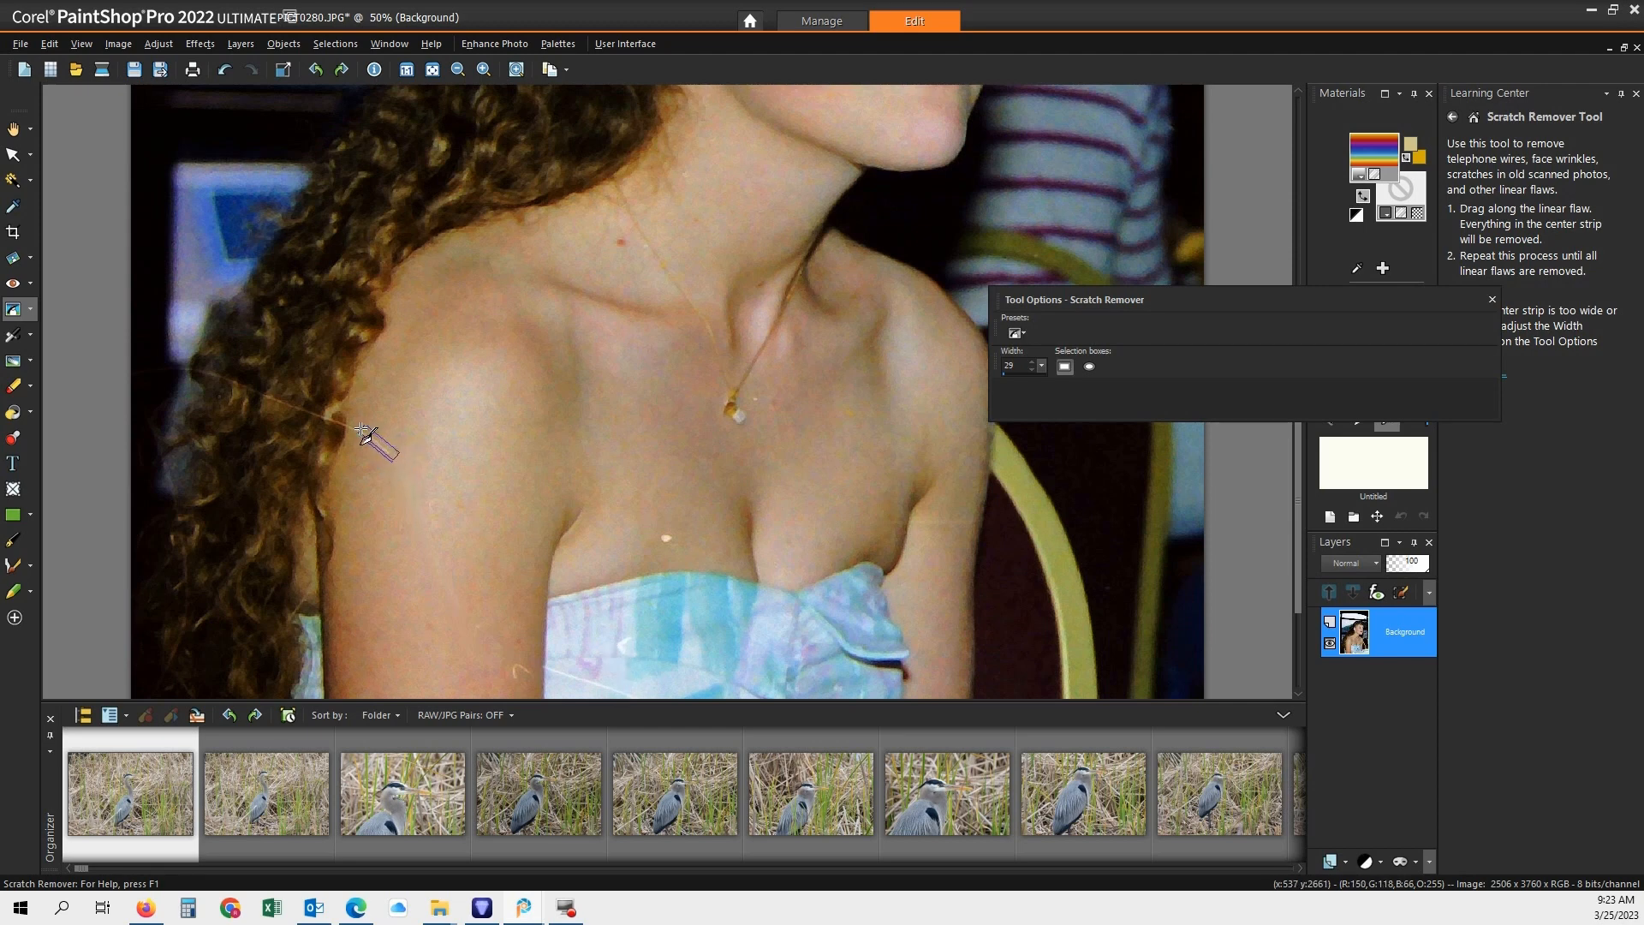
drag(378, 435, 340, 422)
mouse_move(519, 653)
mouse_down()
mouse_move(513, 685)
mouse_move(539, 676)
mouse_move(519, 683)
mouse_up()
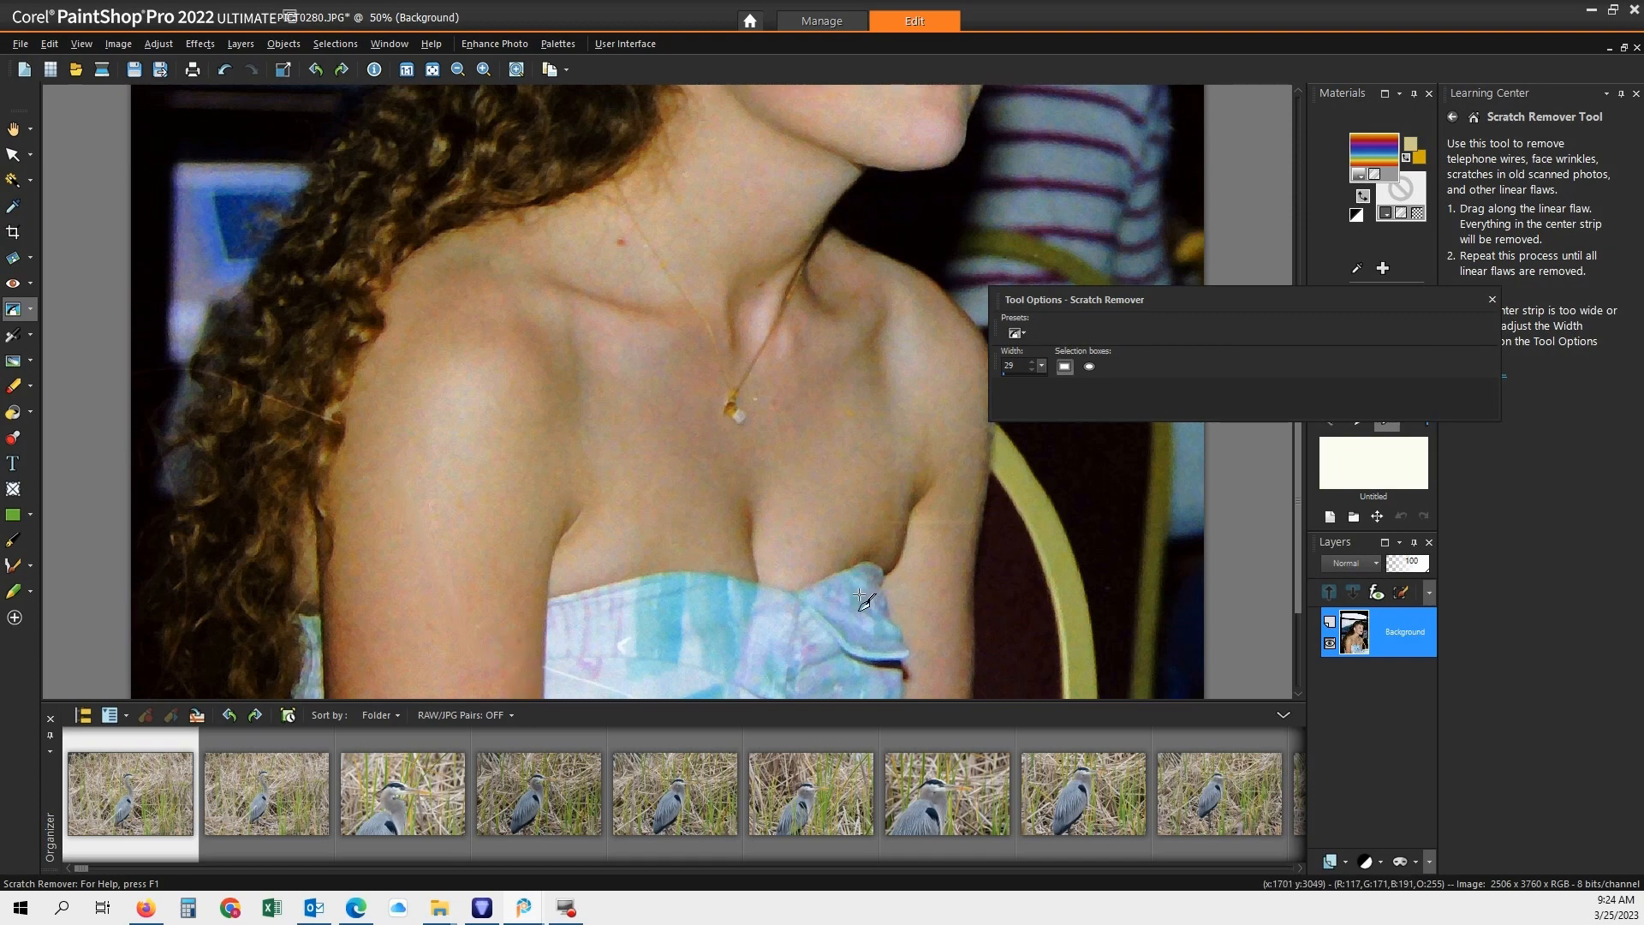
- Remove the small scratch on the lower arm and the light scratches across the dress with the Scratch Remover
drag(1296, 568, 1291, 676)
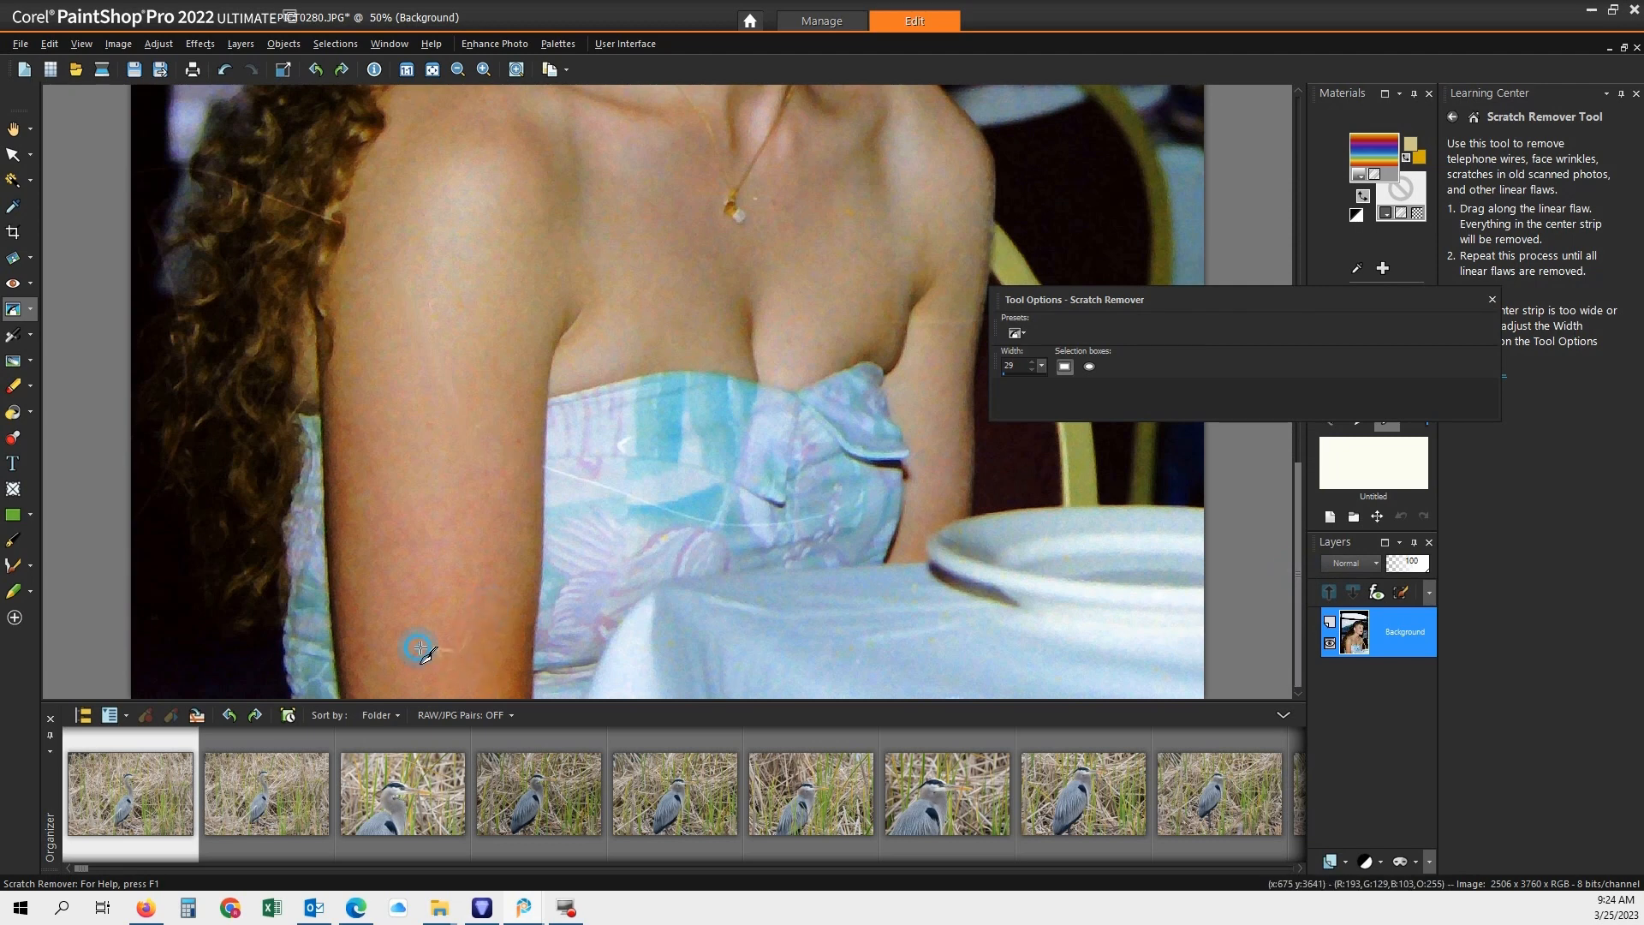
drag(420, 648, 470, 657)
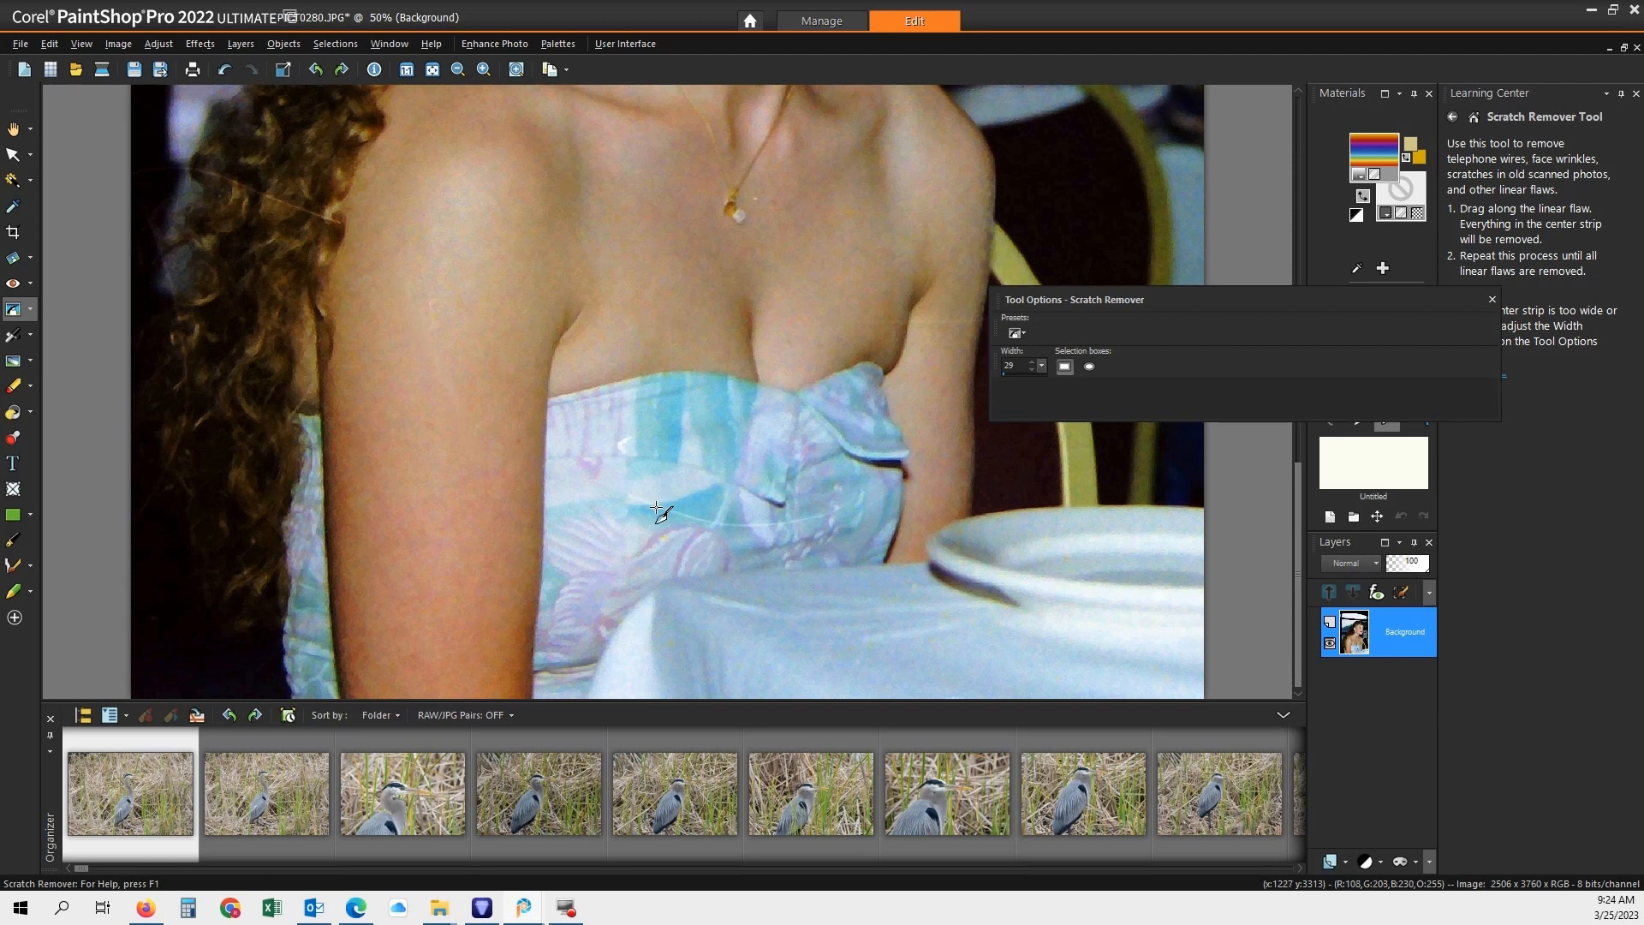
drag(660, 505, 709, 524)
drag(609, 486, 734, 486)
drag(629, 434, 620, 444)
mouse_move(722, 522)
mouse_down()
mouse_move(743, 525)
mouse_move(710, 521)
mouse_up()
- Remove the white mark in the window background beside the woman's hair with the Scratch Remover
scroll(873, 536, down, 3)
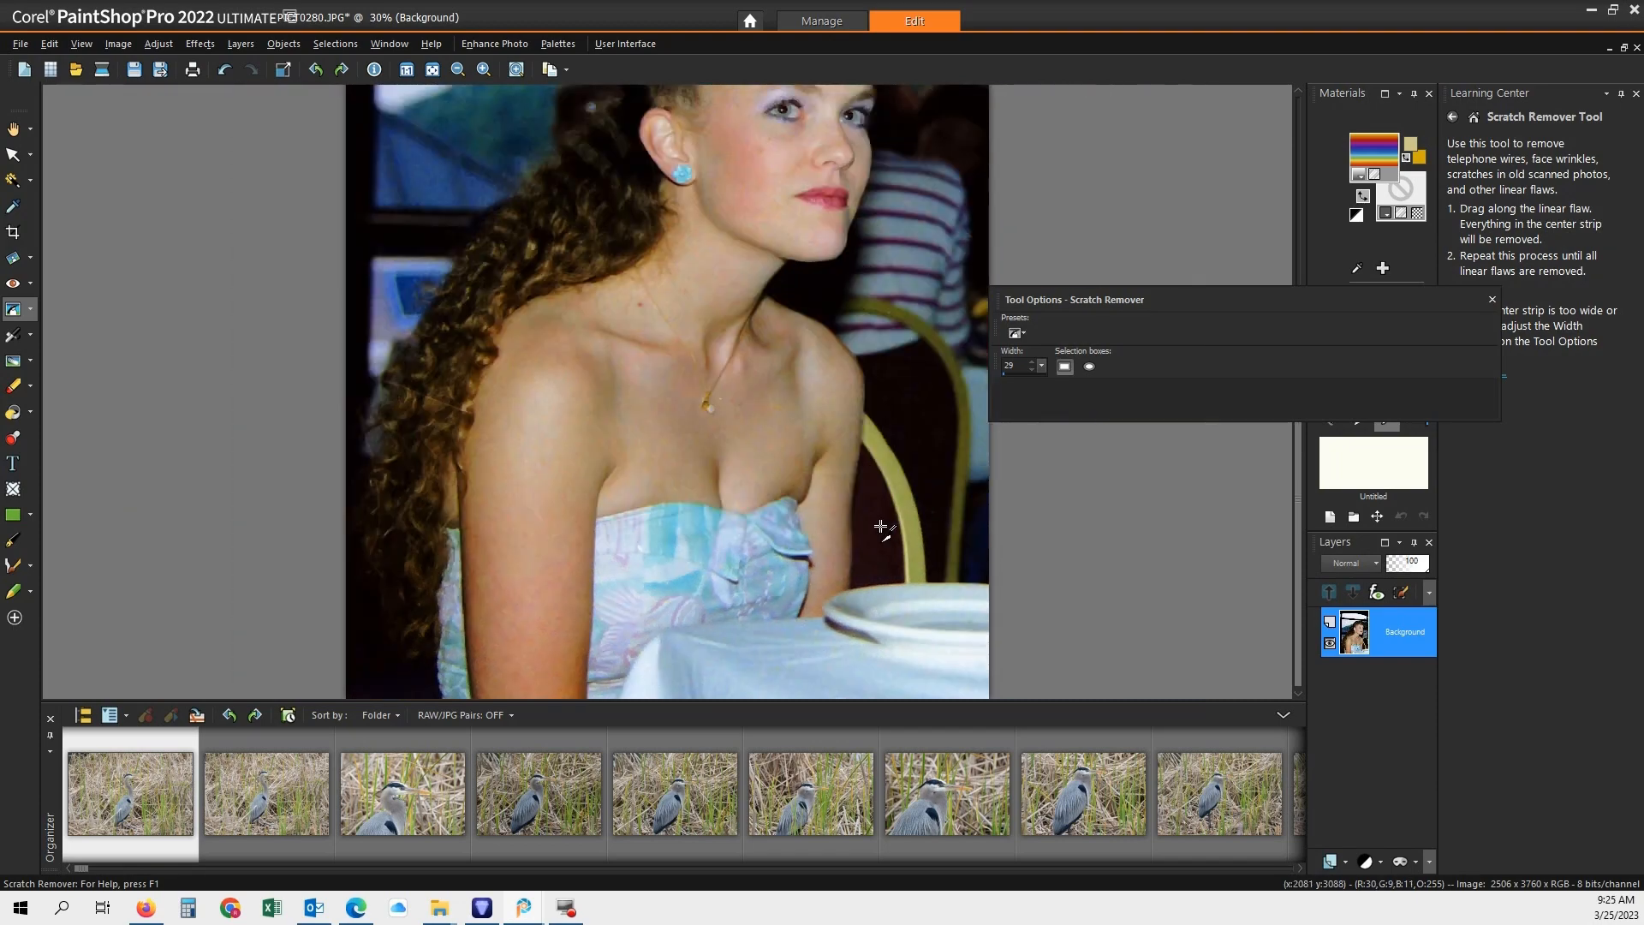
scroll(623, 278, up, 5)
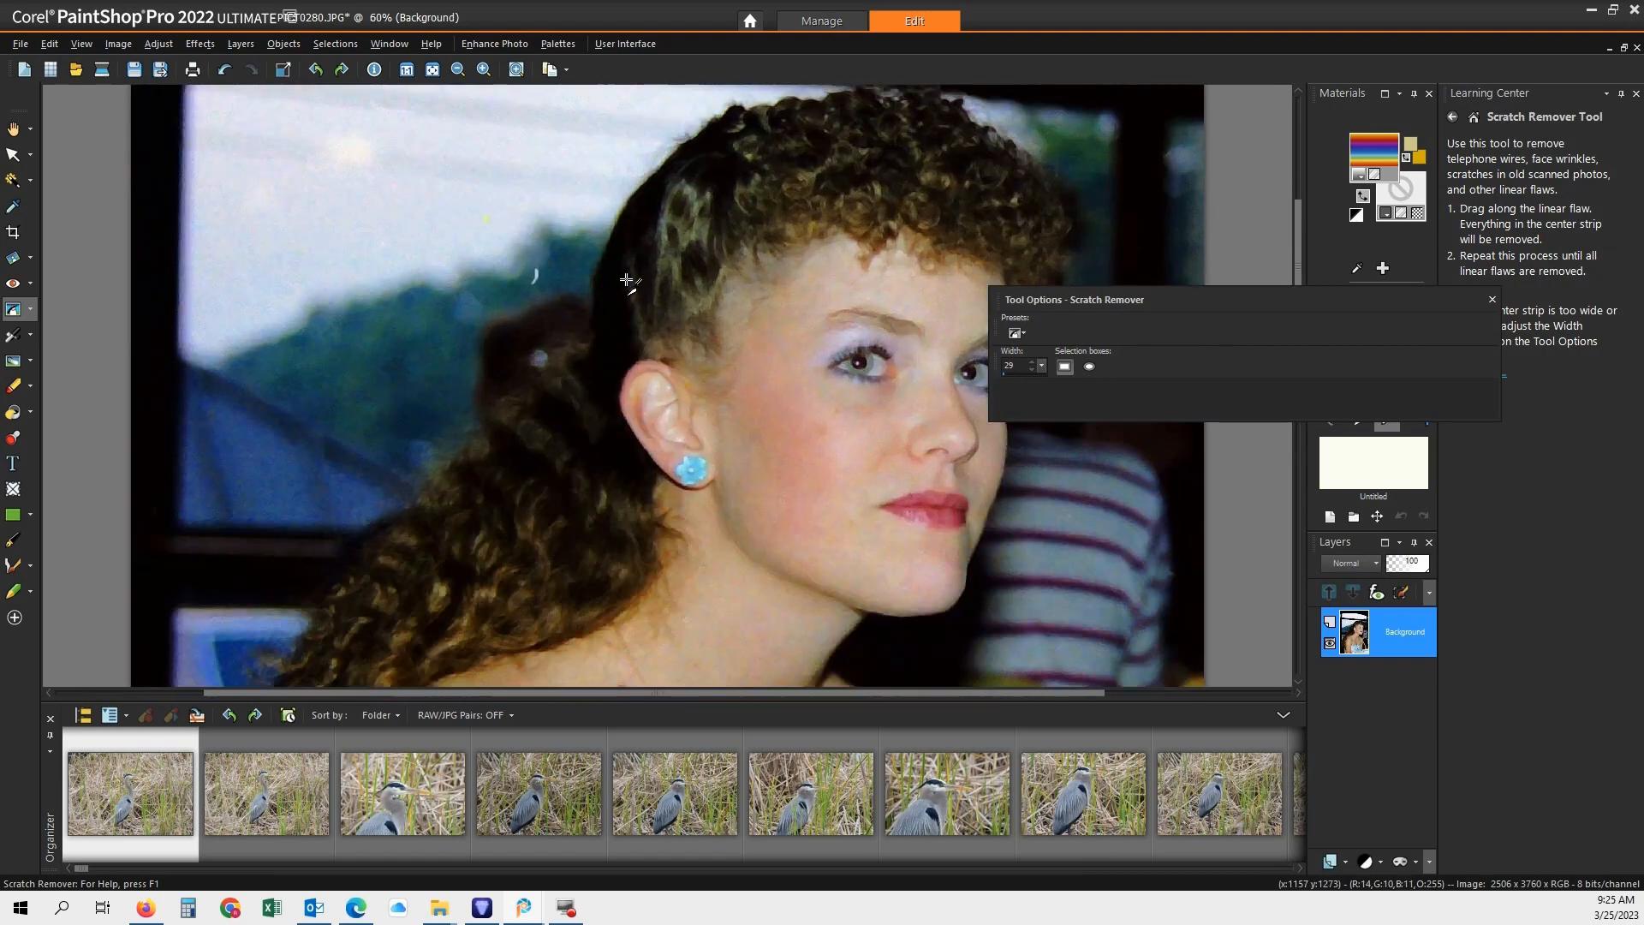
drag(486, 251, 497, 304)
scroll(753, 334, down, 2)
scroll(760, 332, down, 3)
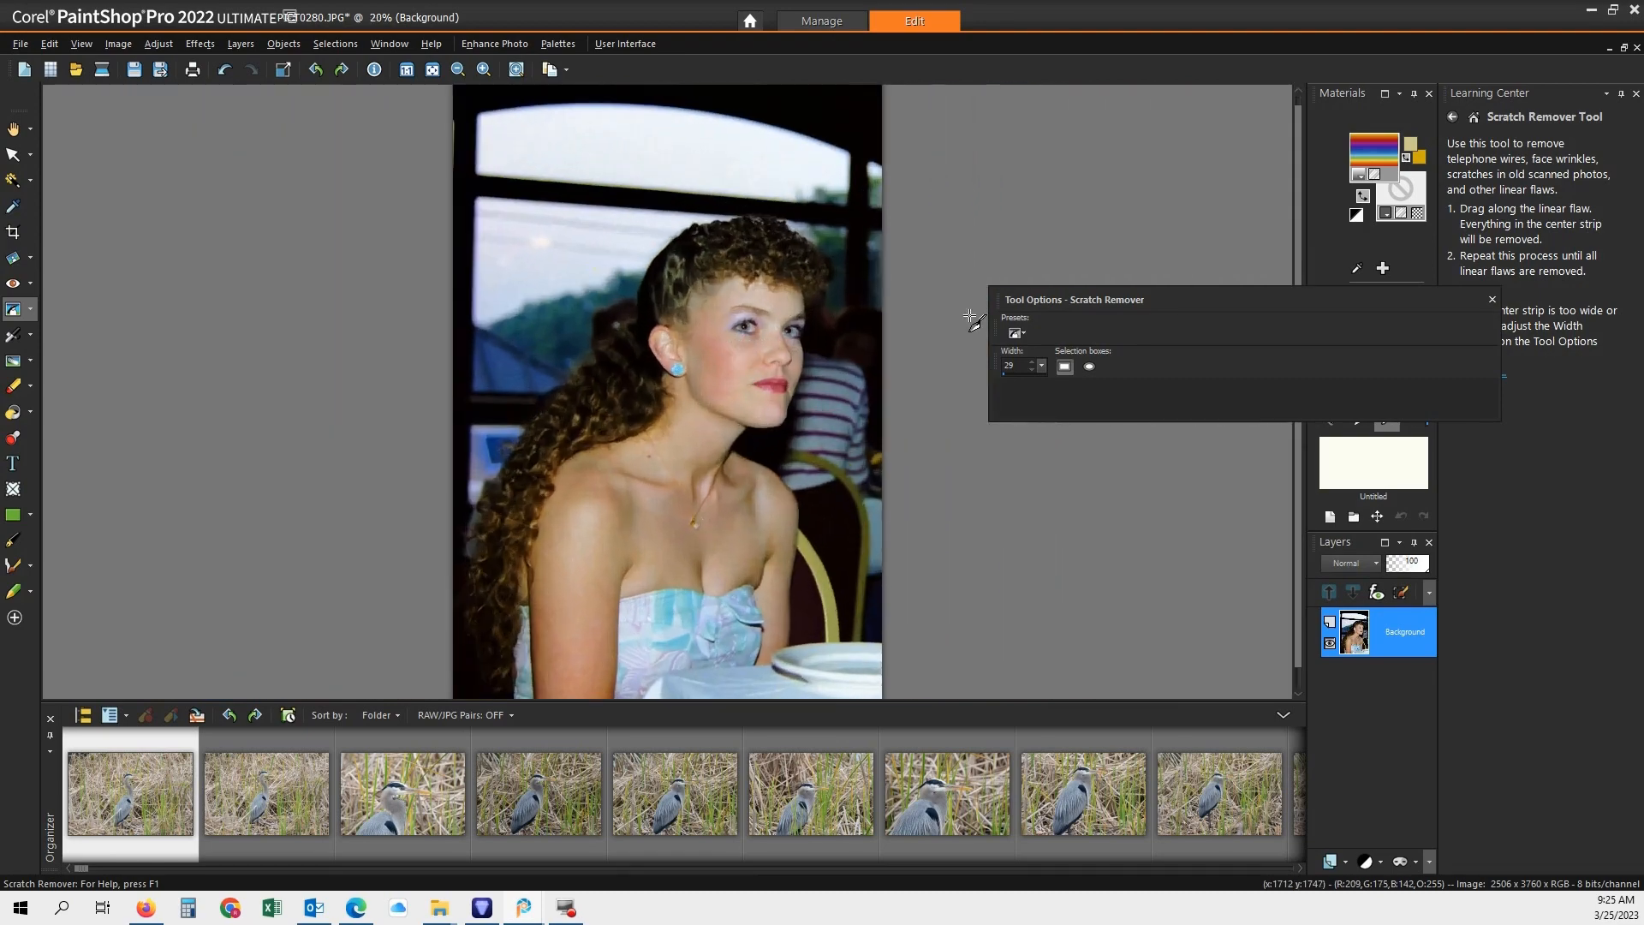
- Start a Vignette on the portrait, shift its rectangular focus area slightly toward the woman's face, and set Dark/Light to -62
click(158, 43)
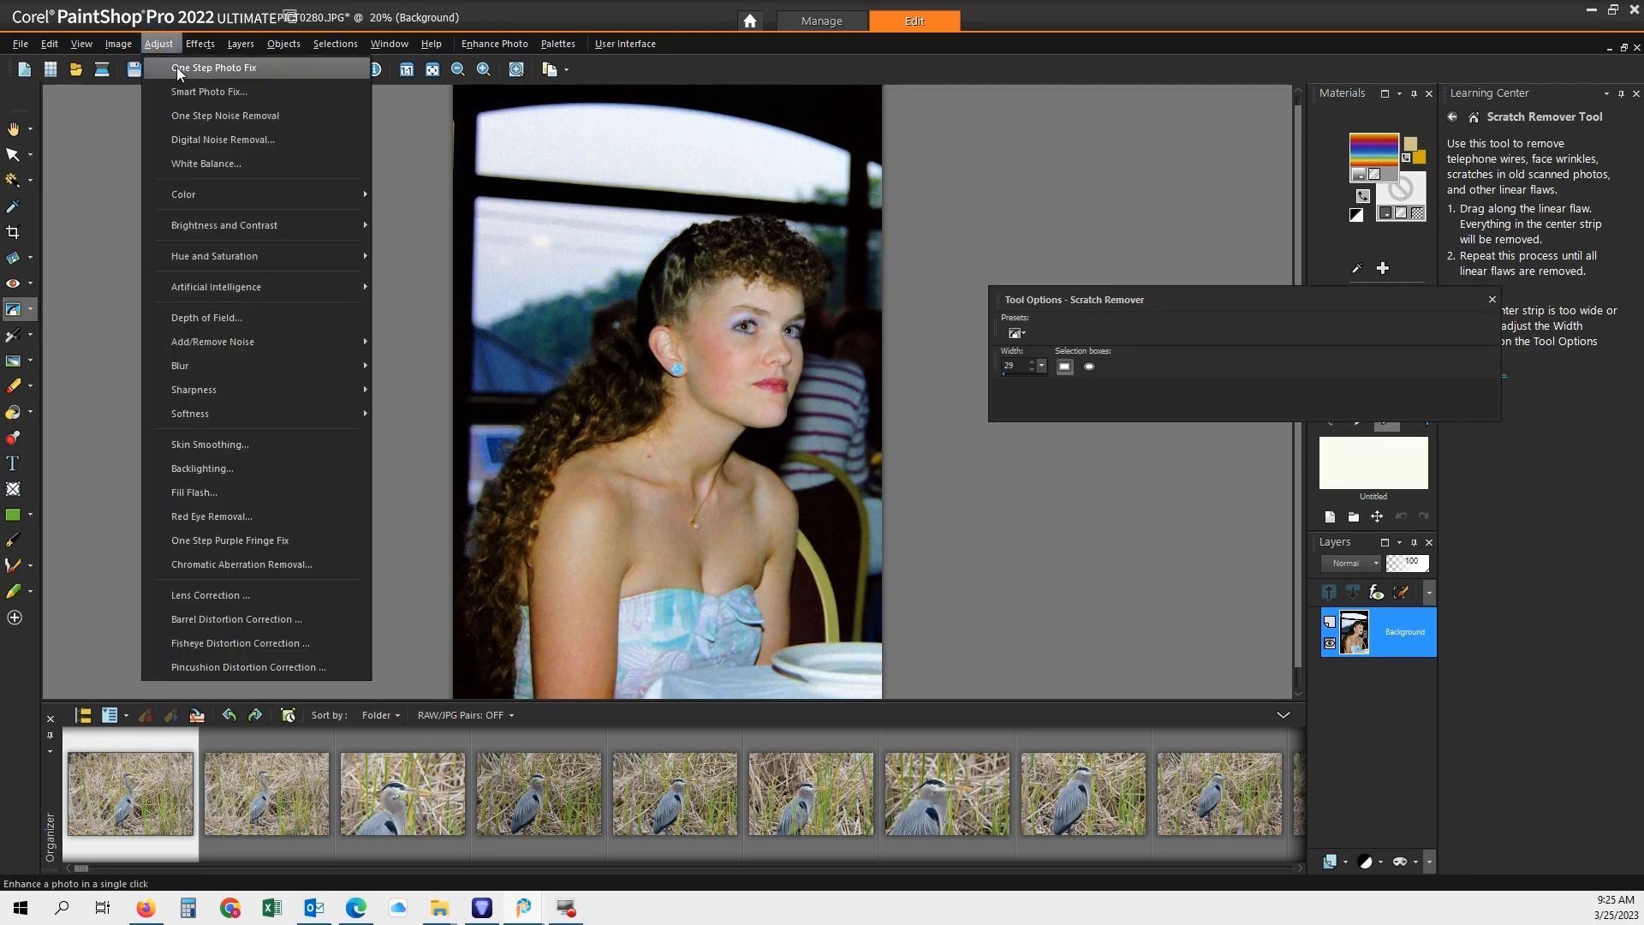
mouse_move(200, 43)
mouse_move(208, 98)
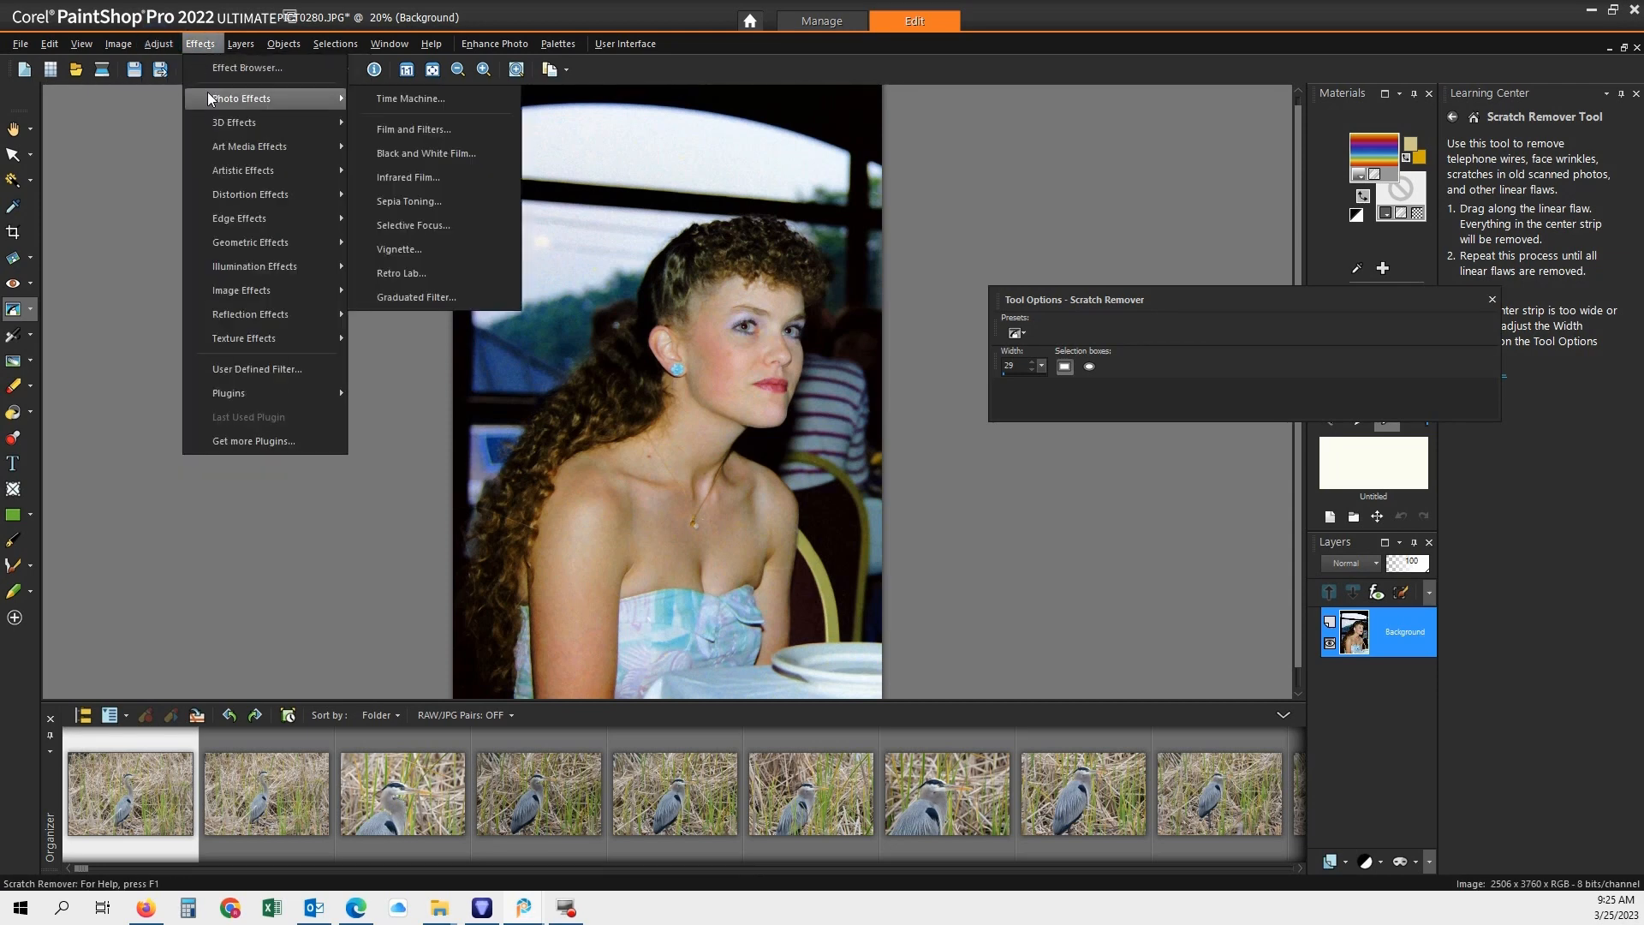
click(391, 250)
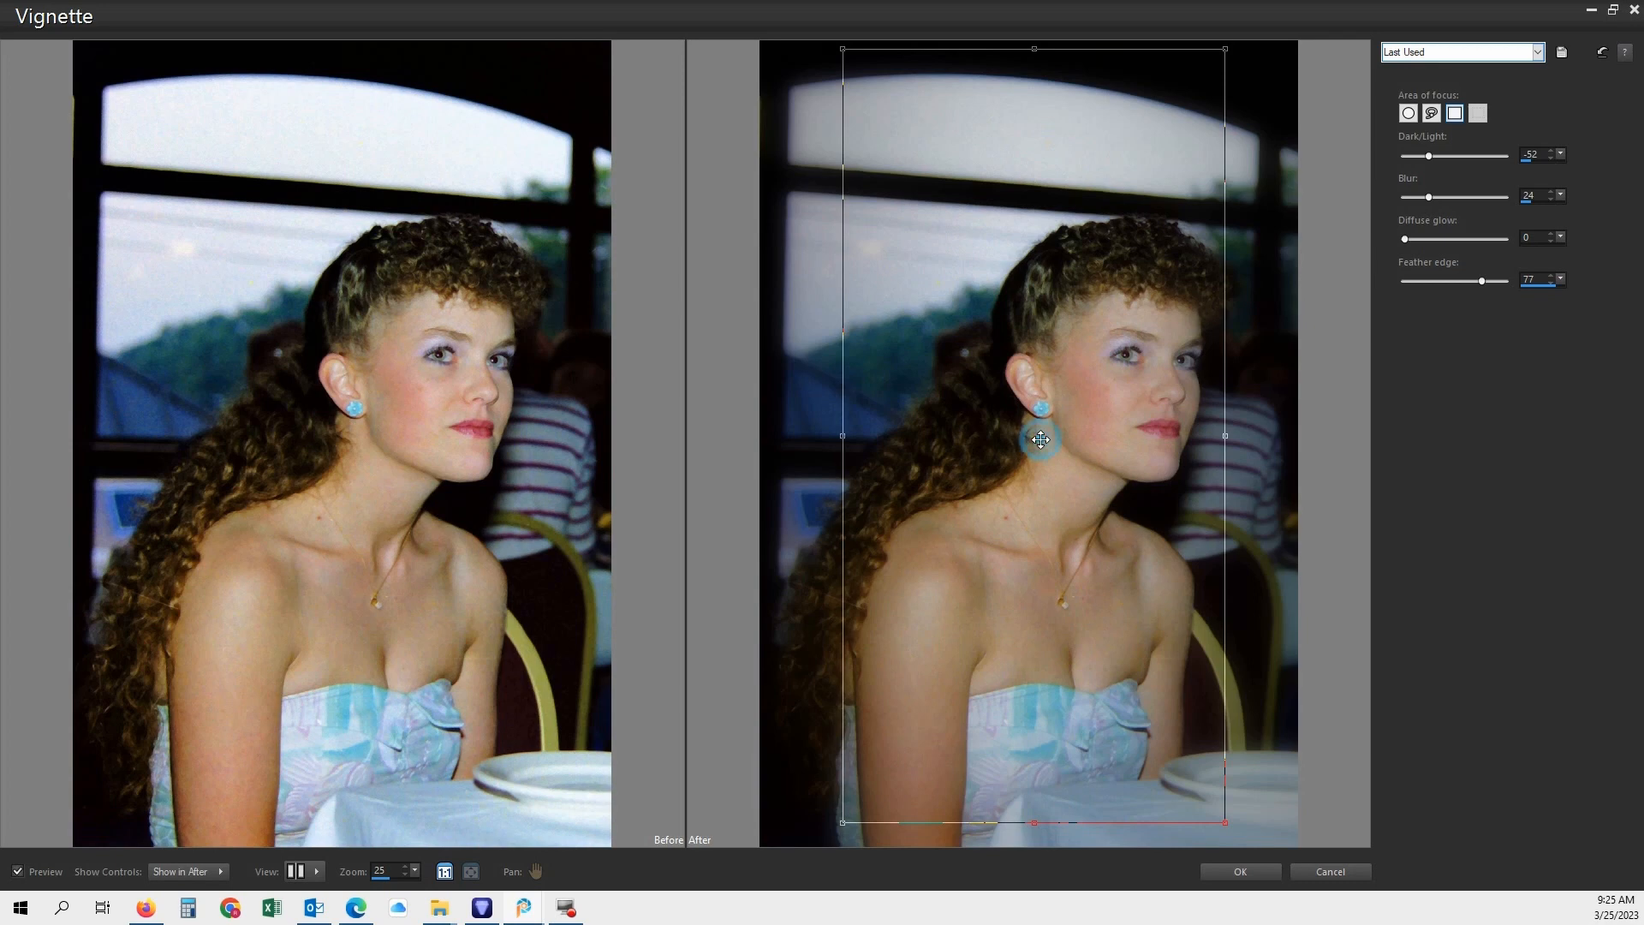
drag(1033, 434, 1040, 439)
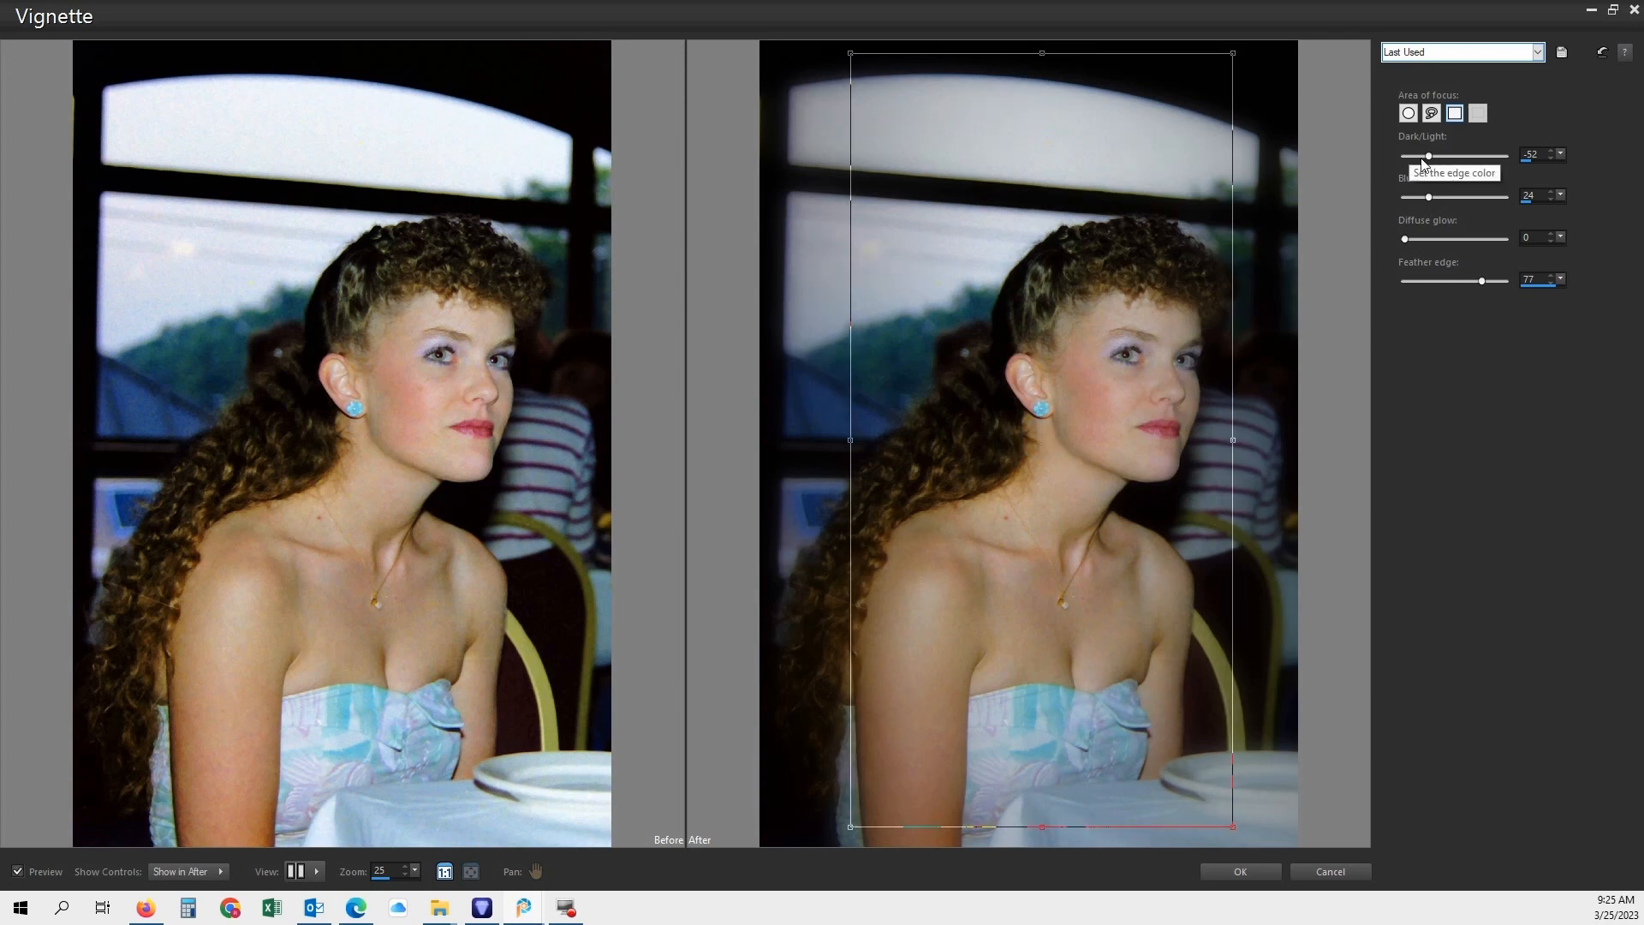
drag(1430, 158, 1427, 158)
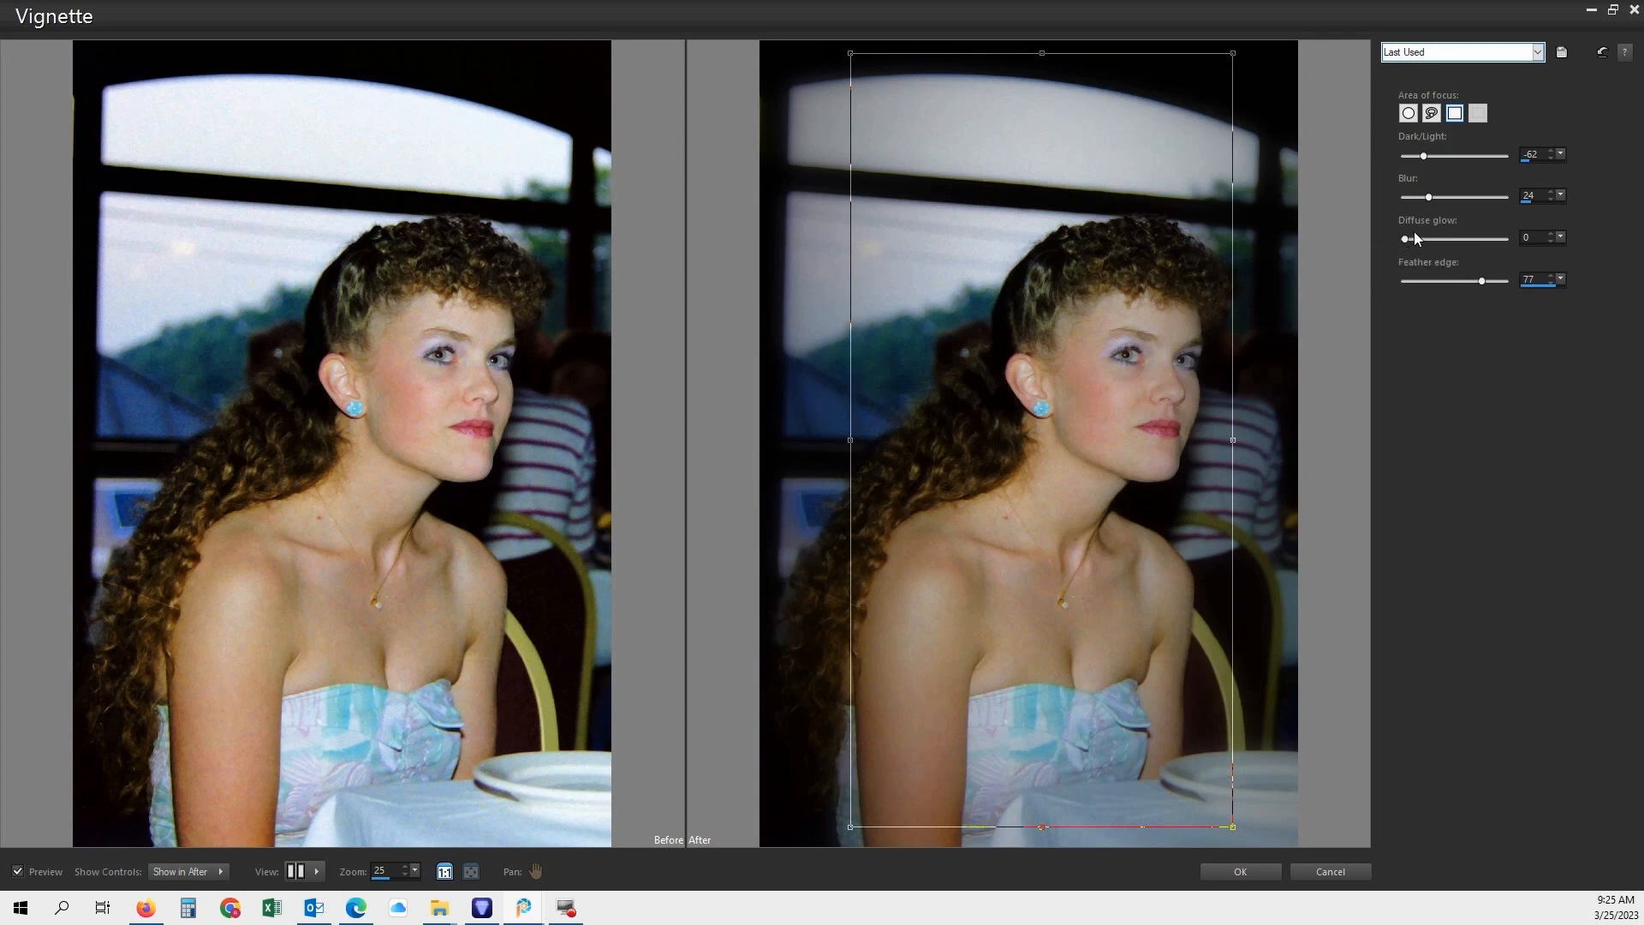
- Raise the vignette's blur above 46 and apply it, comparing the portrait with and without the effect
mouse_move(1404, 238)
mouse_down()
mouse_move(1458, 250)
mouse_move(1404, 235)
mouse_up()
drag(1428, 198, 1452, 208)
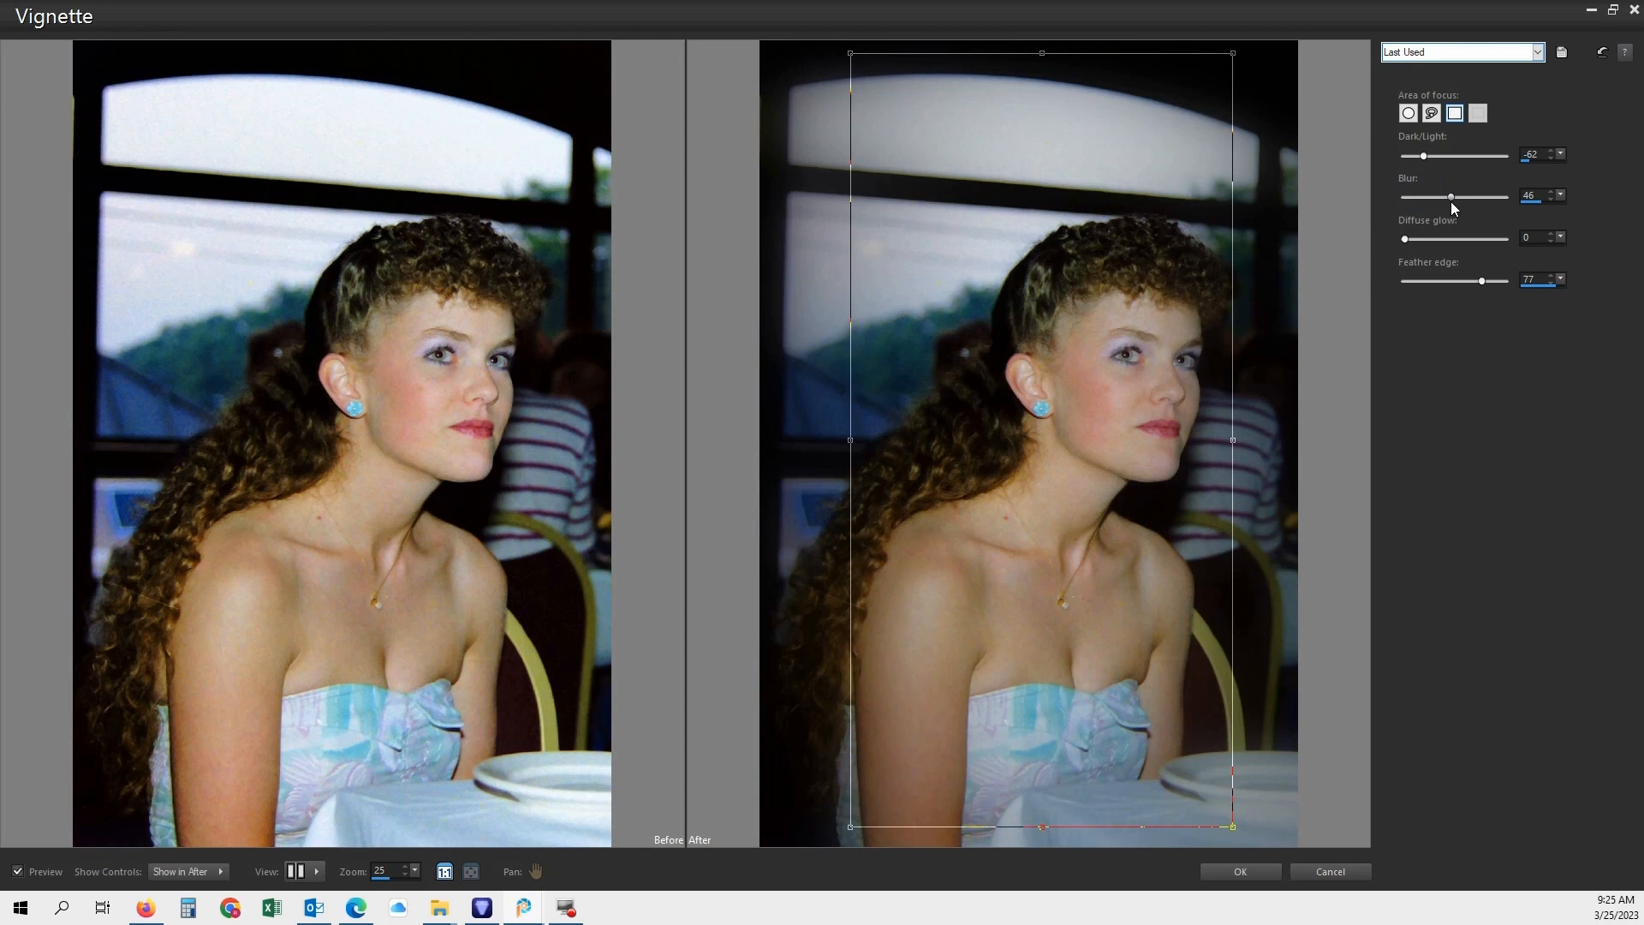
drag(1452, 203, 1470, 202)
click(1256, 872)
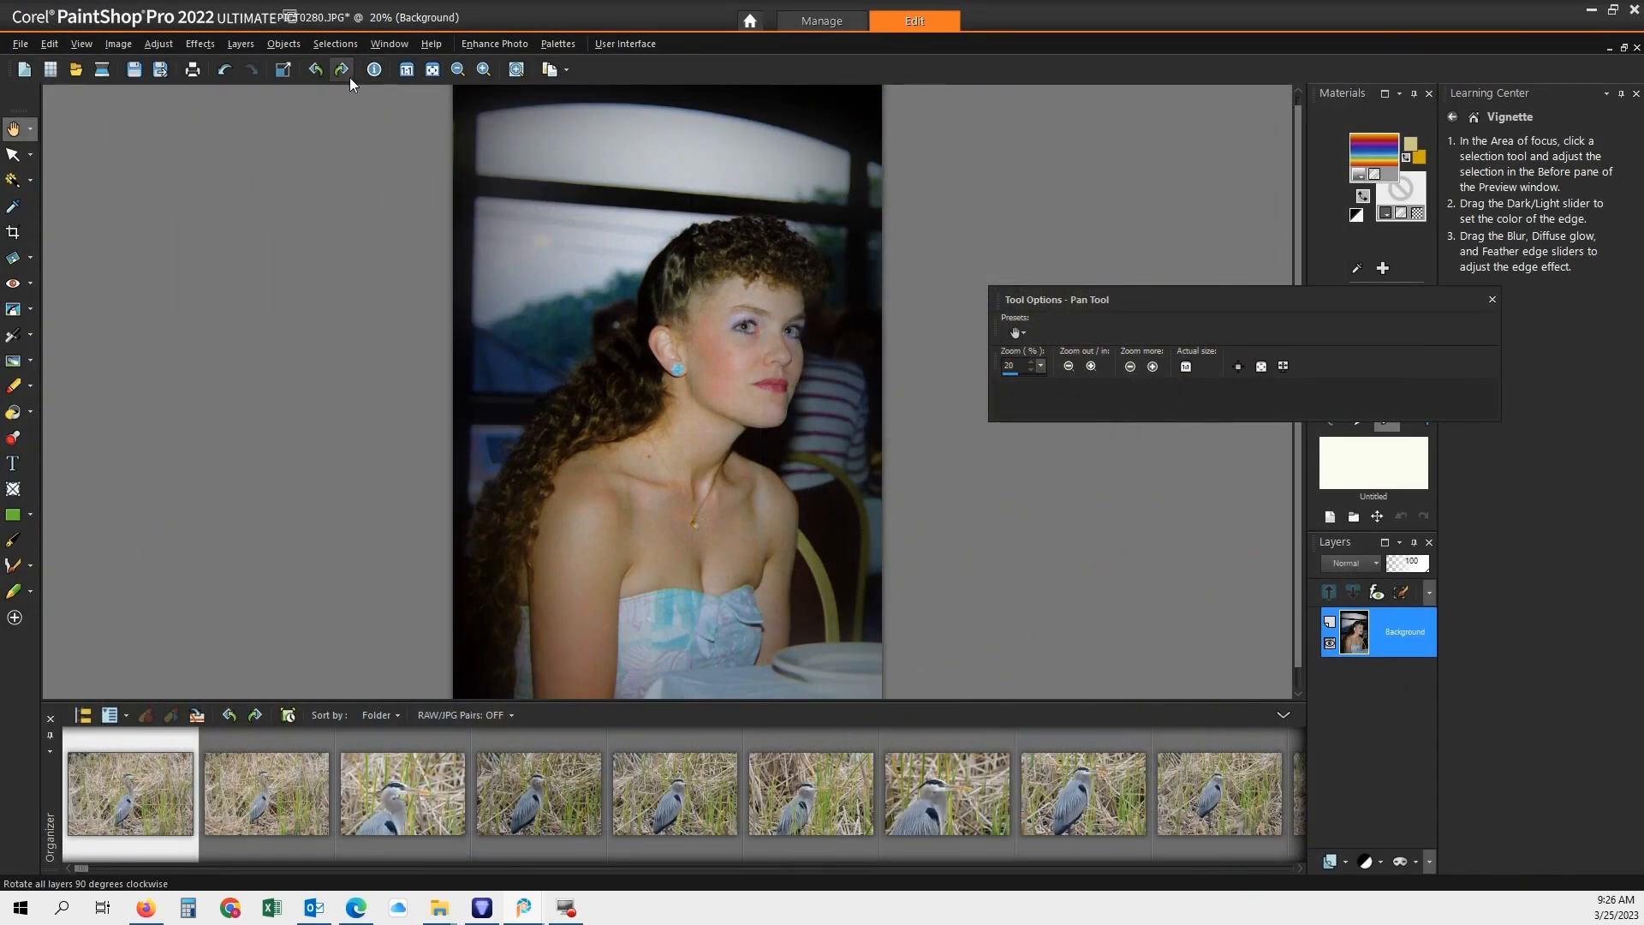
click(231, 77)
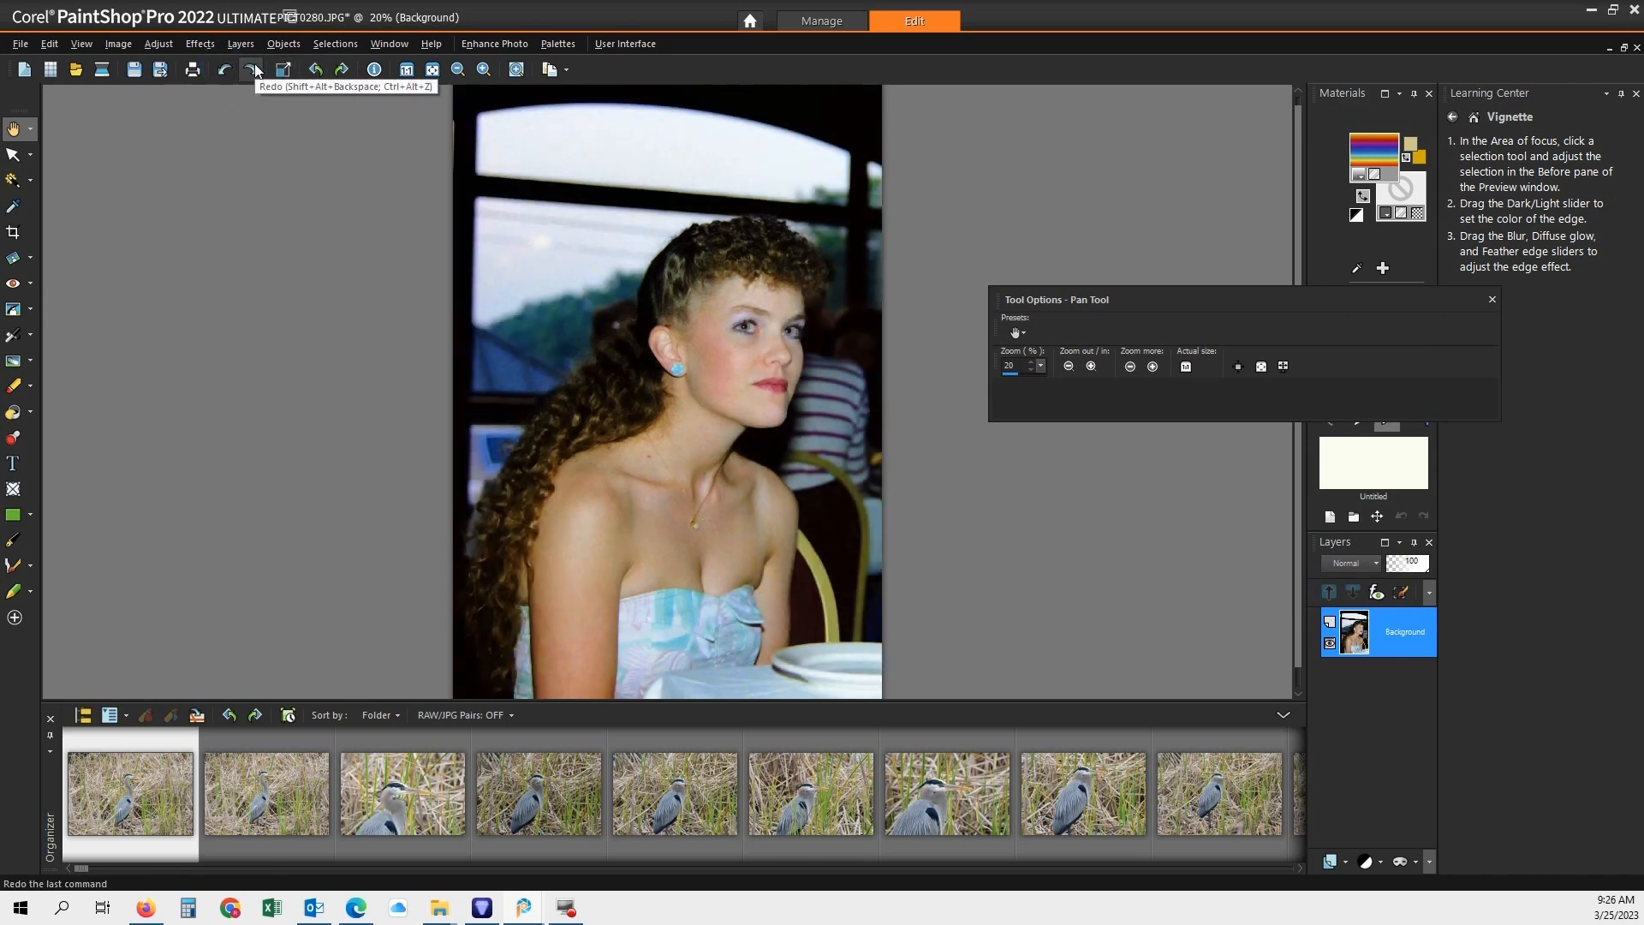
click(256, 70)
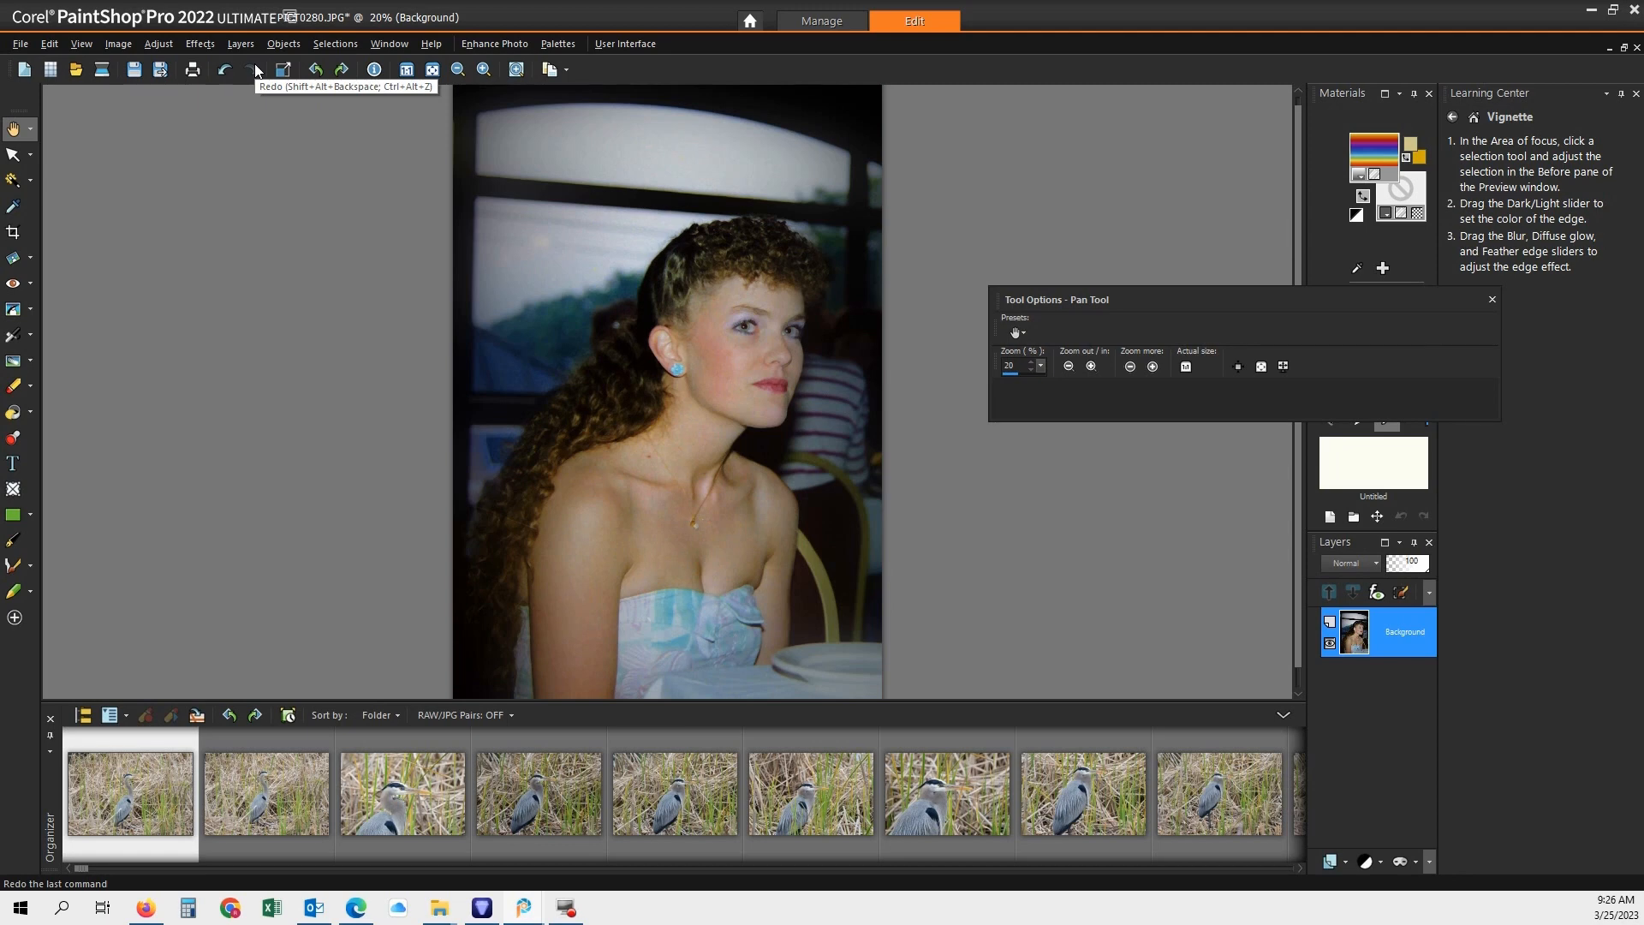
- Start a Fill Light/Clarity adjustment on the portrait with Fill Light 49 and Clarity 1
click(158, 44)
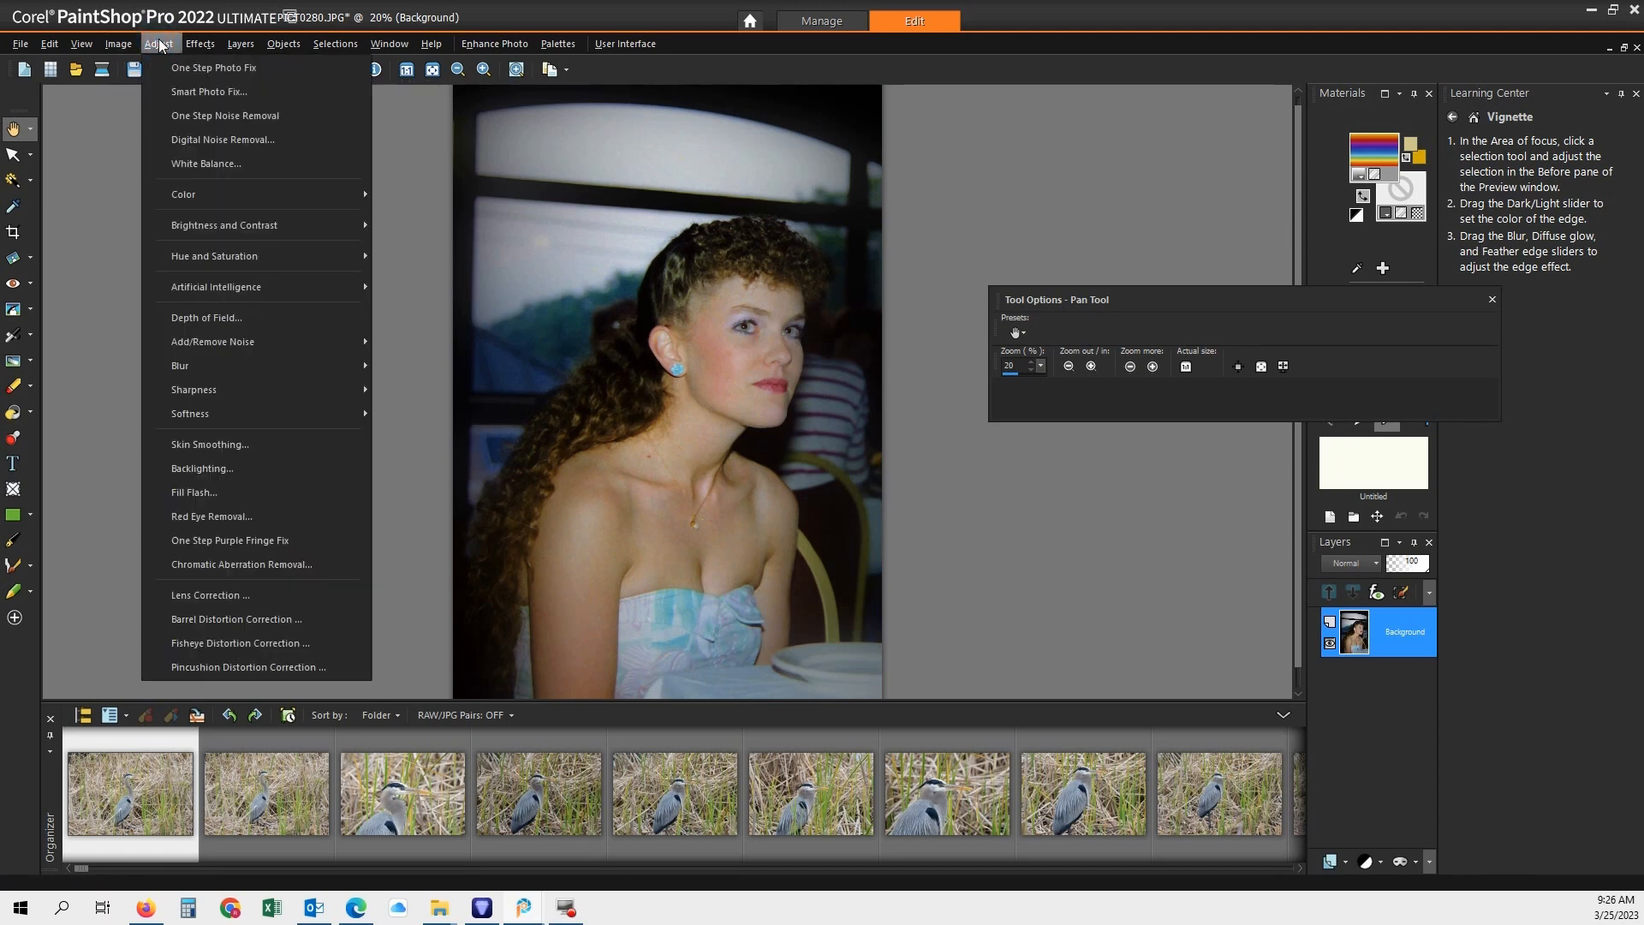
mouse_move(218, 226)
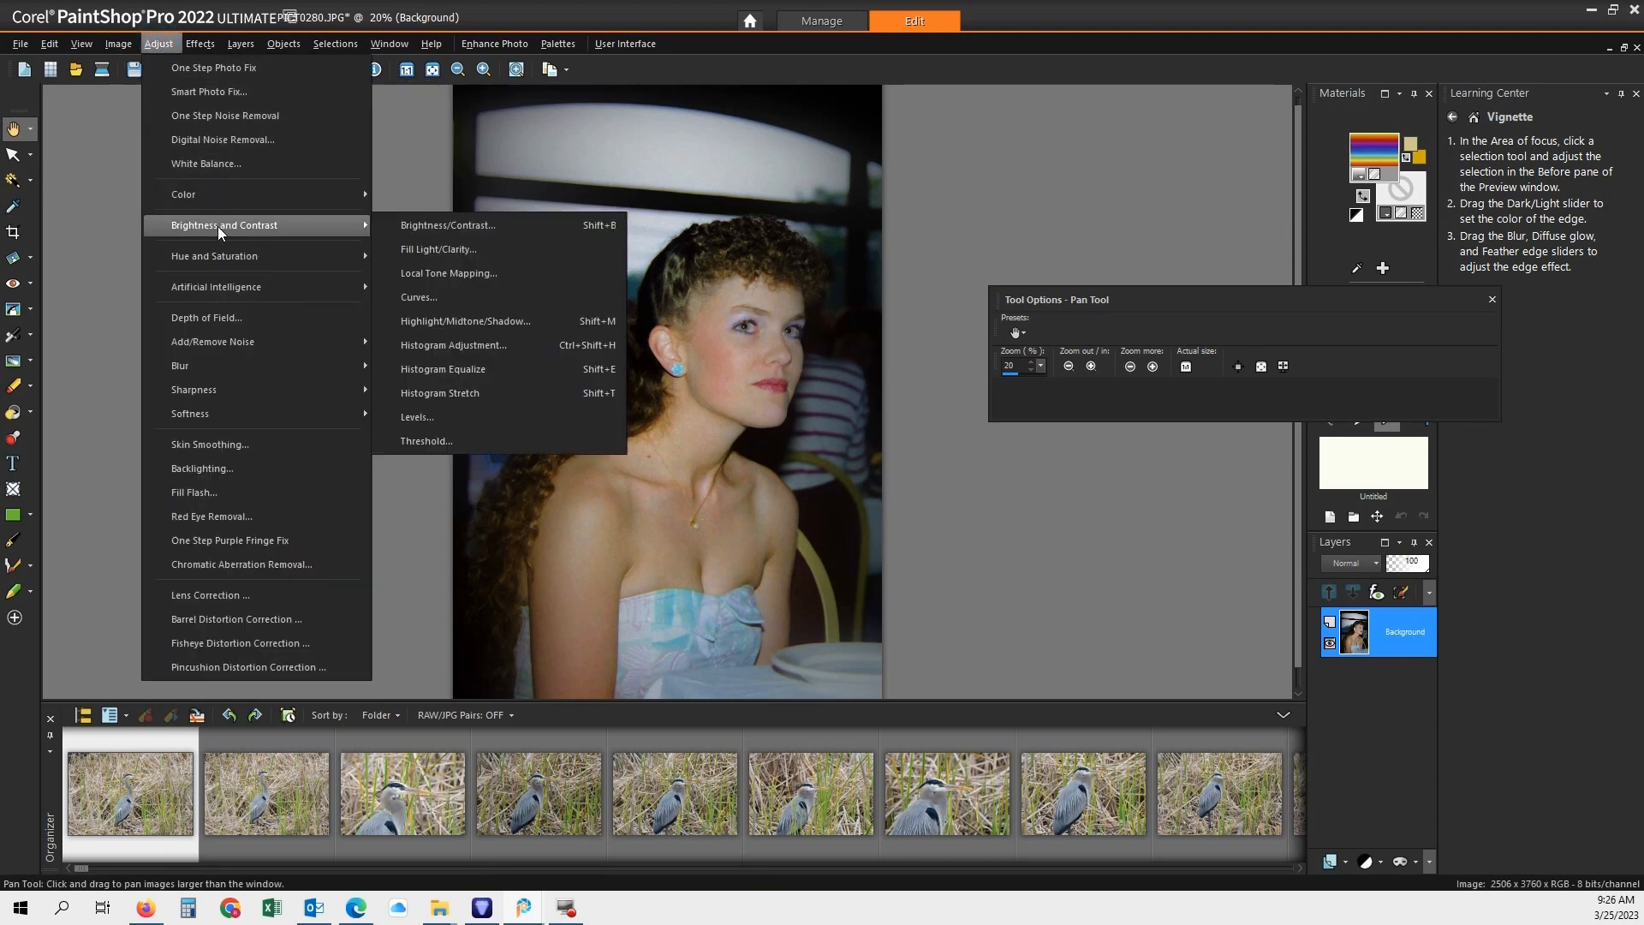
click(437, 248)
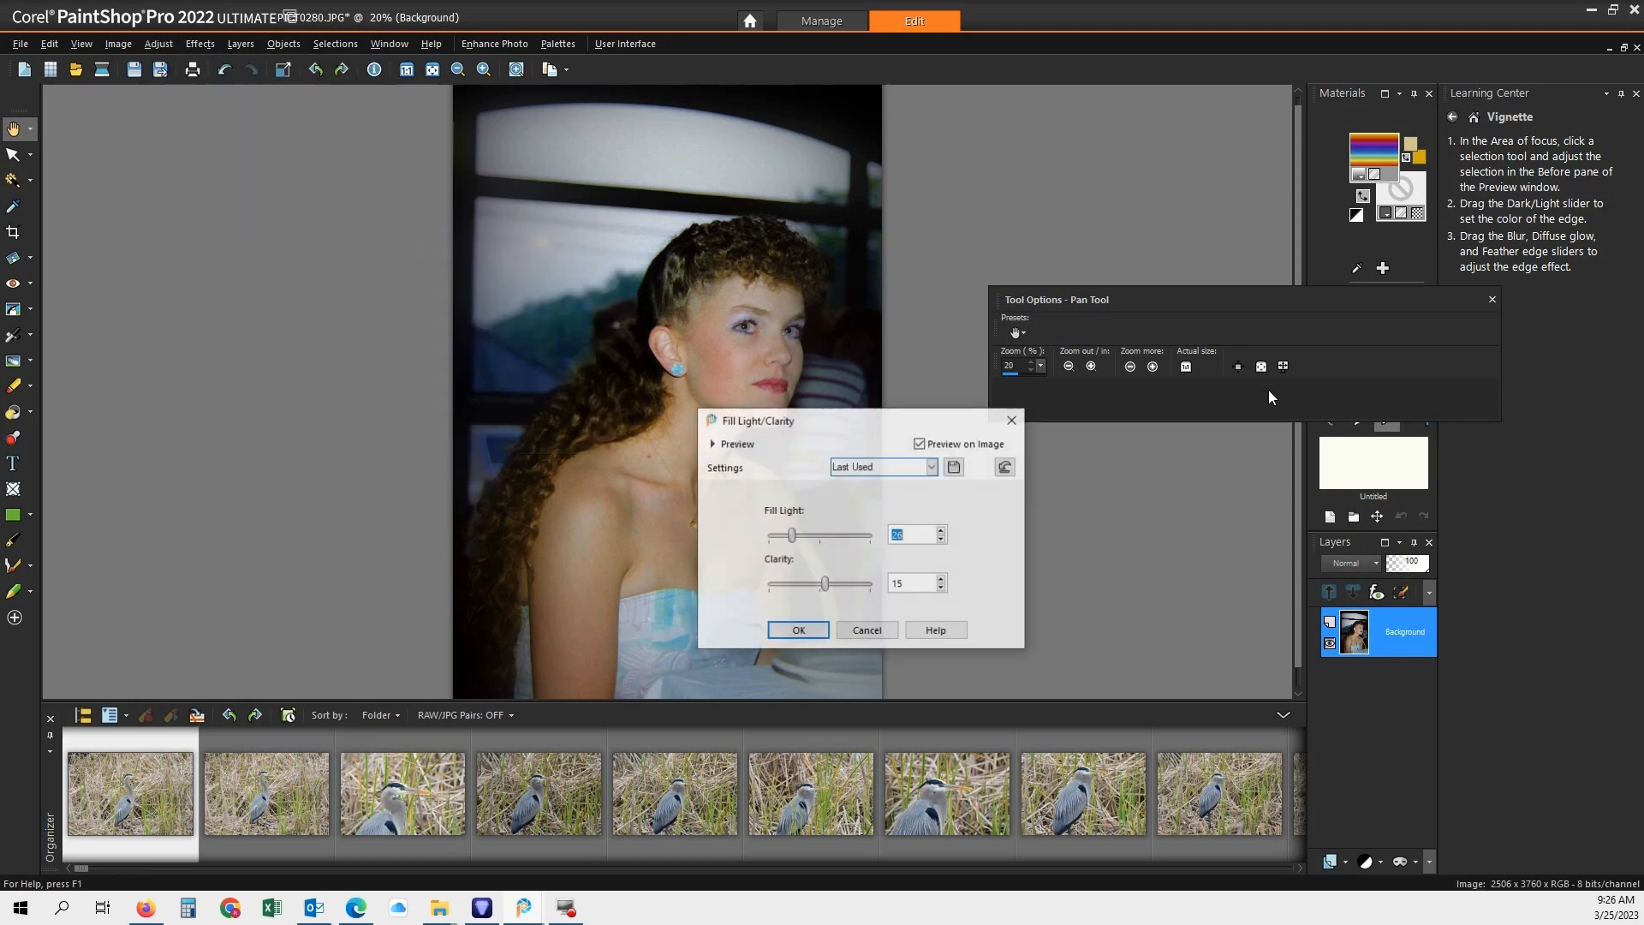
drag(835, 424, 1246, 338)
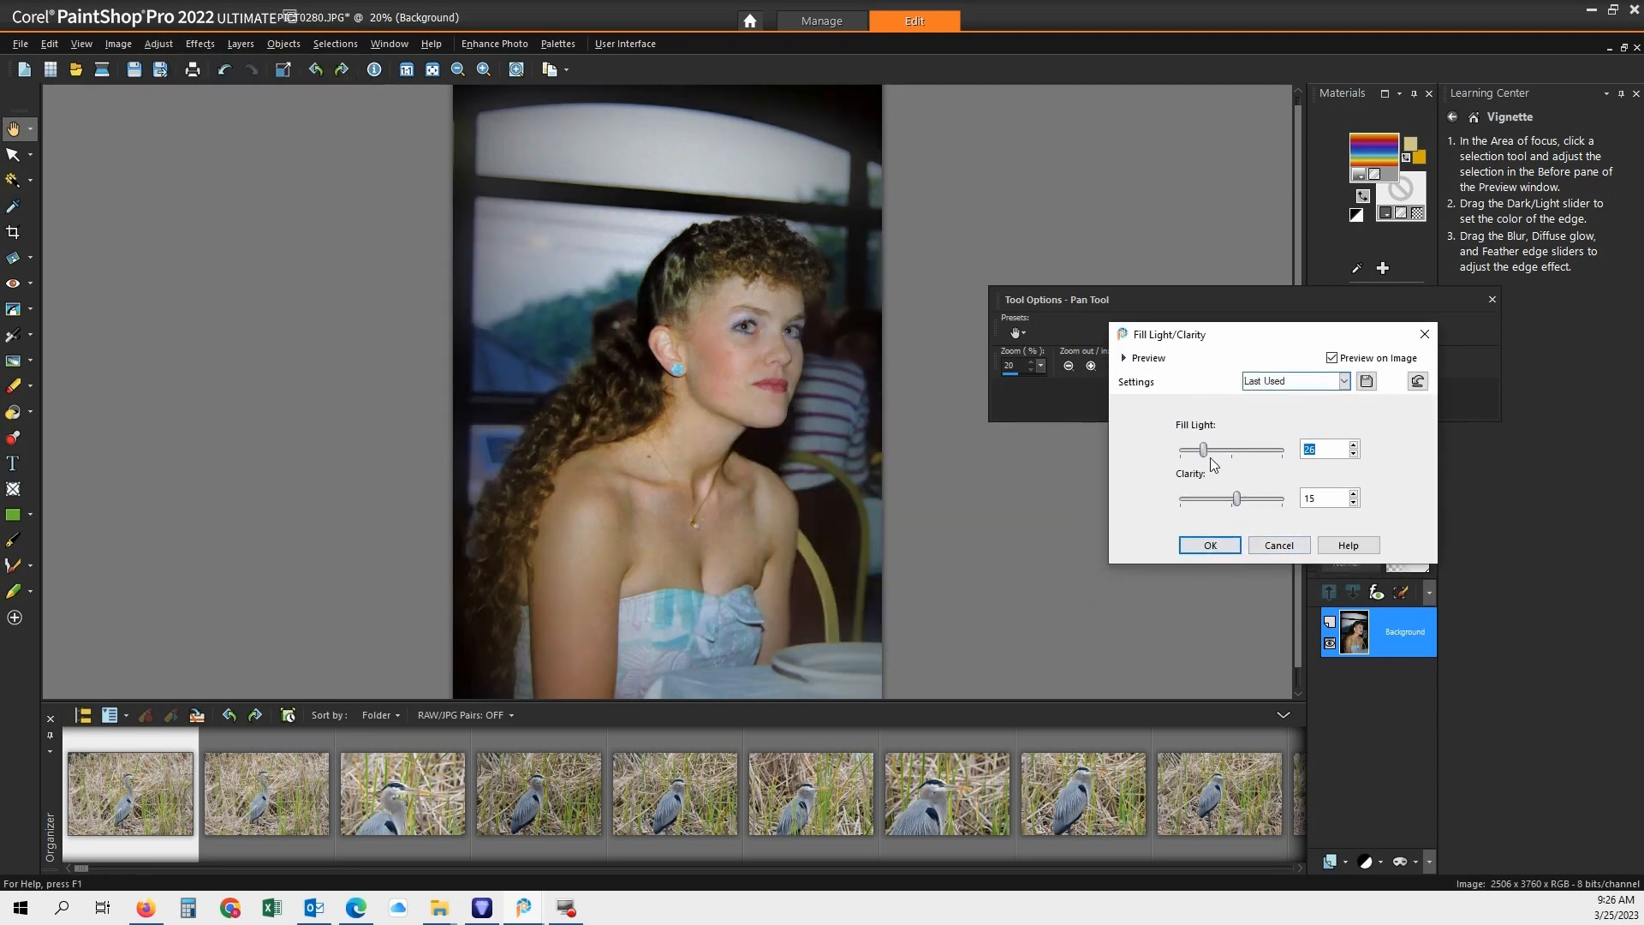
drag(1206, 456, 1223, 460)
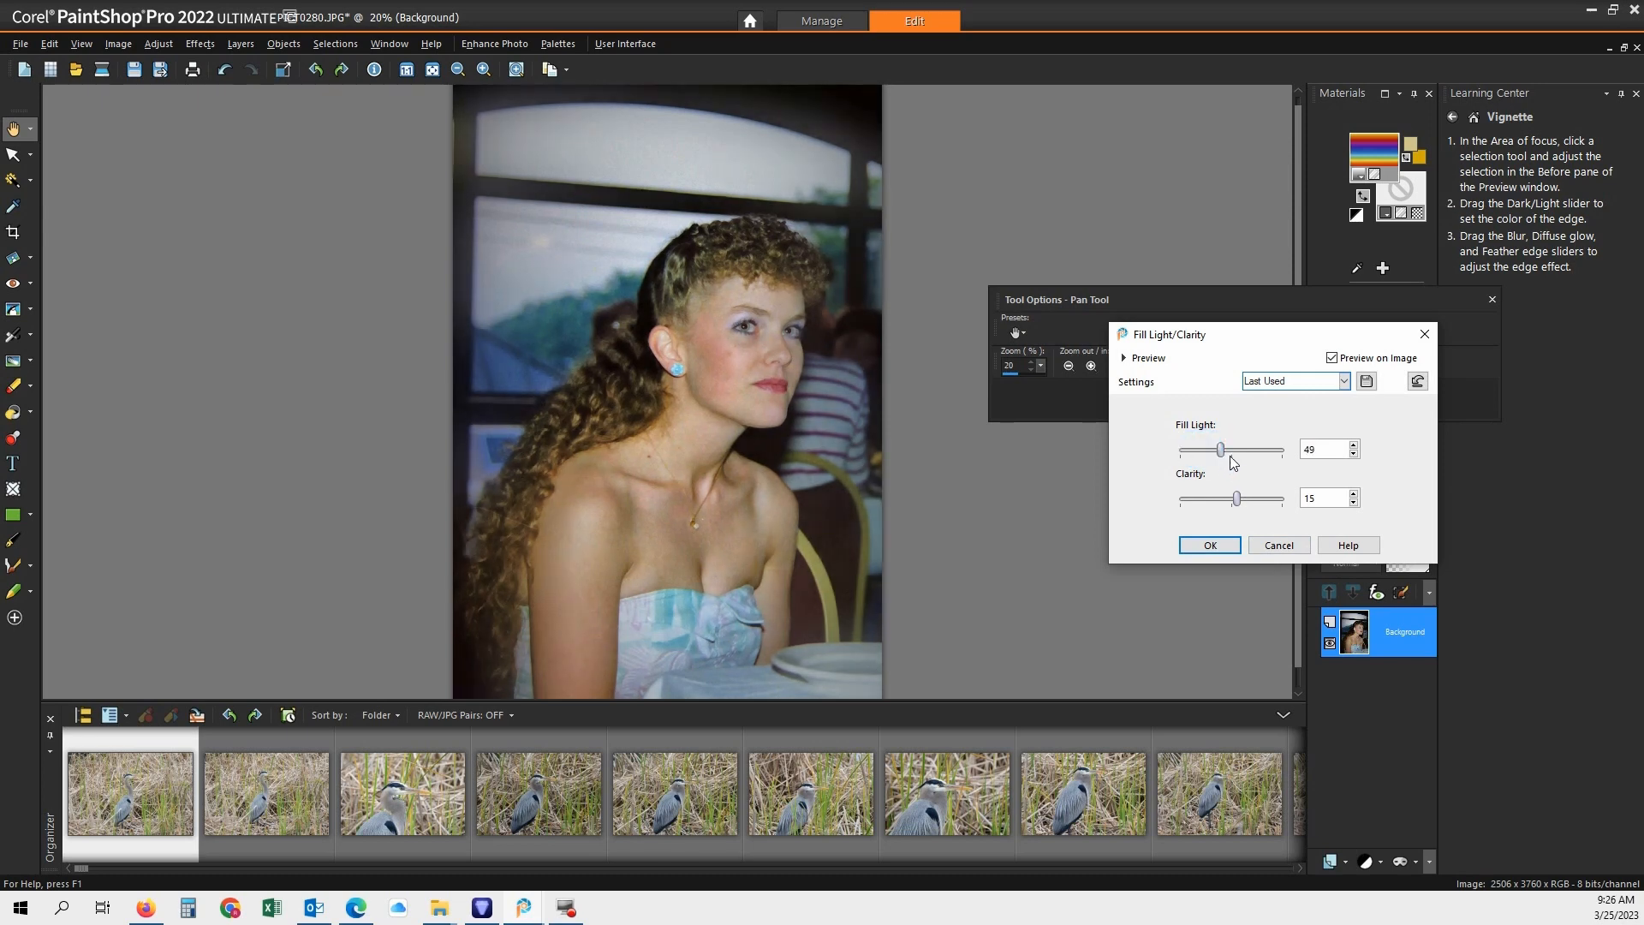
drag(1236, 500, 1232, 500)
- Compare the woman's face and hair up close with and without the Fill Light/Clarity preview
scroll(716, 375, up, 2)
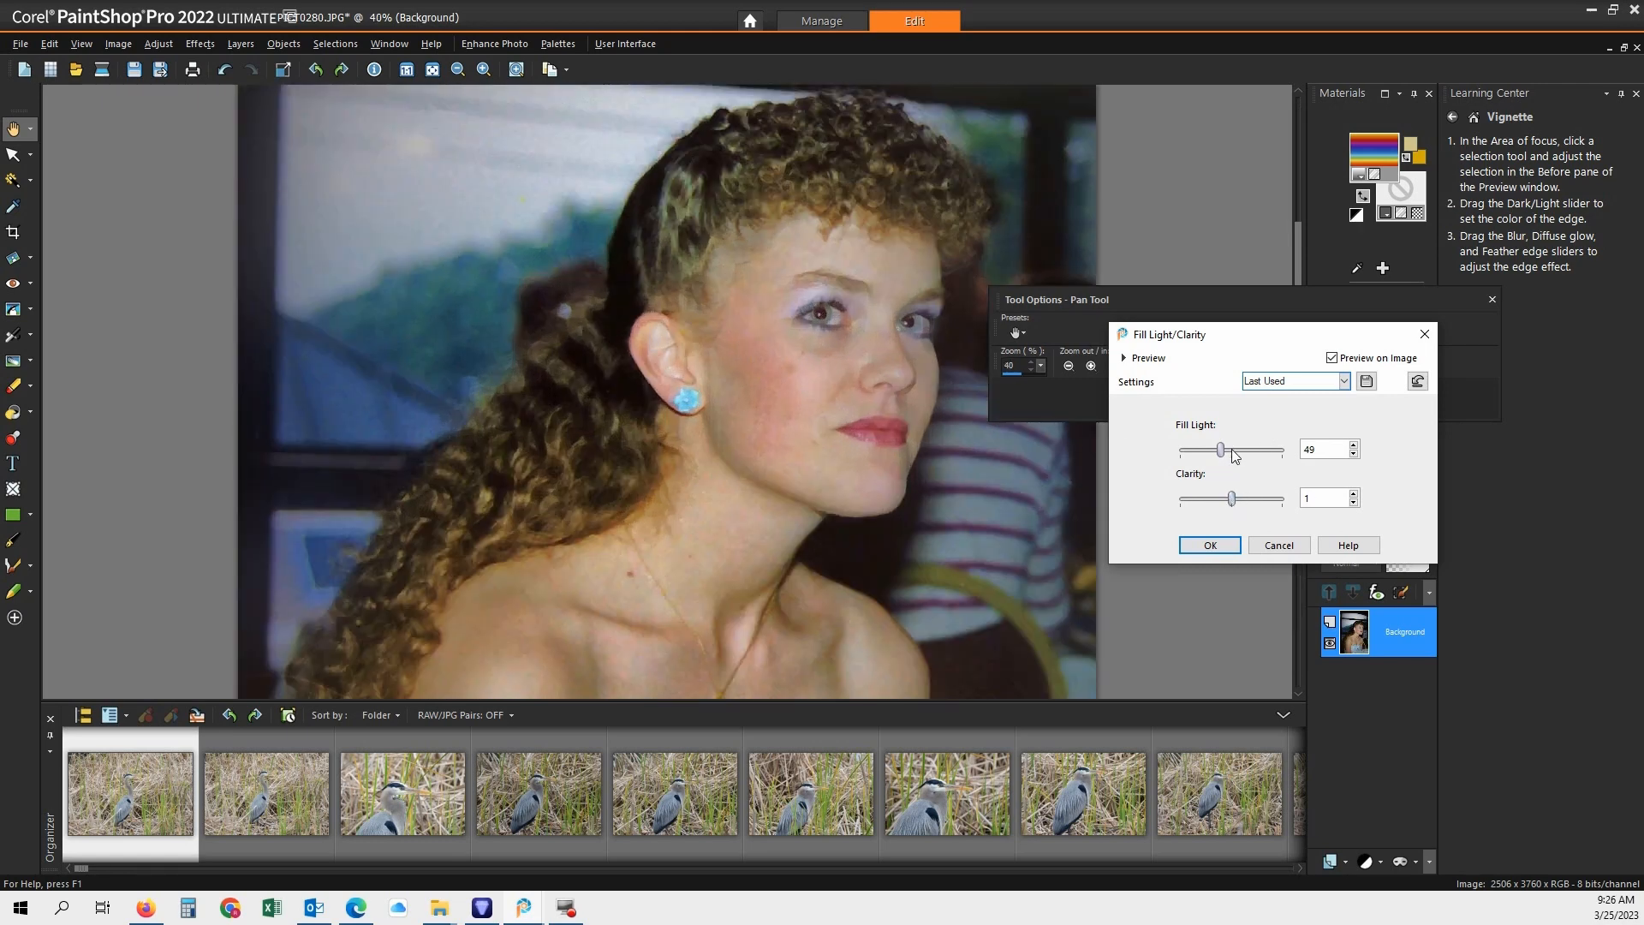
click(1337, 359)
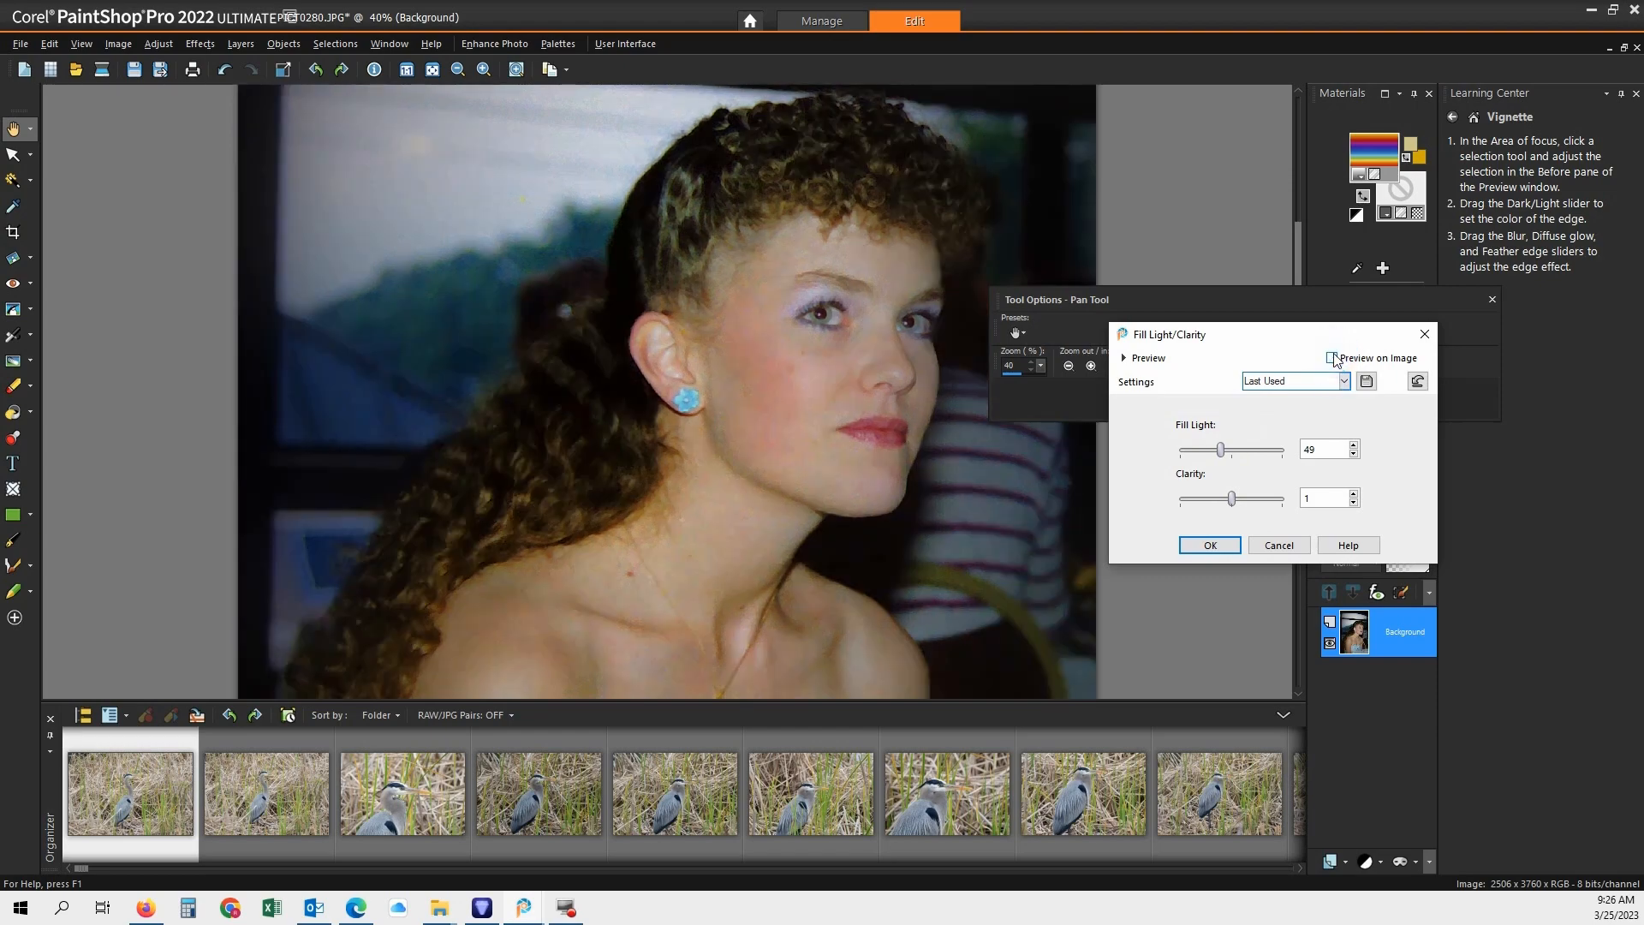
click(1336, 360)
click(1337, 360)
click(1337, 360)
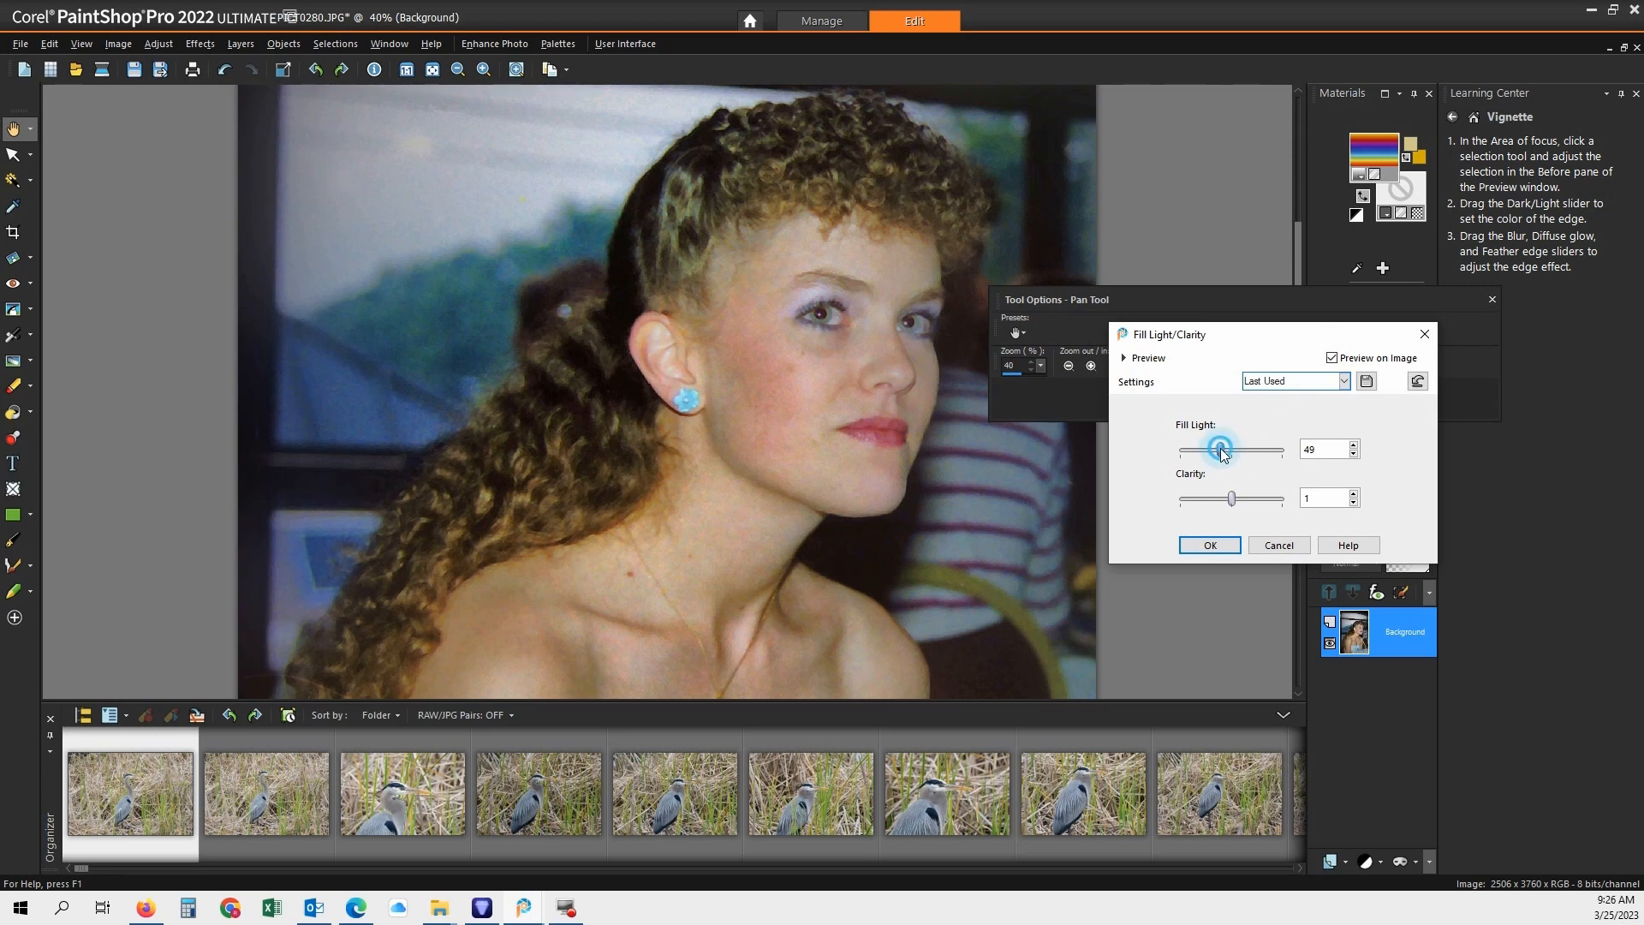
- Reduce Fill Light to 38 and compare the portrait with and without the preview
drag(1221, 452, 1214, 456)
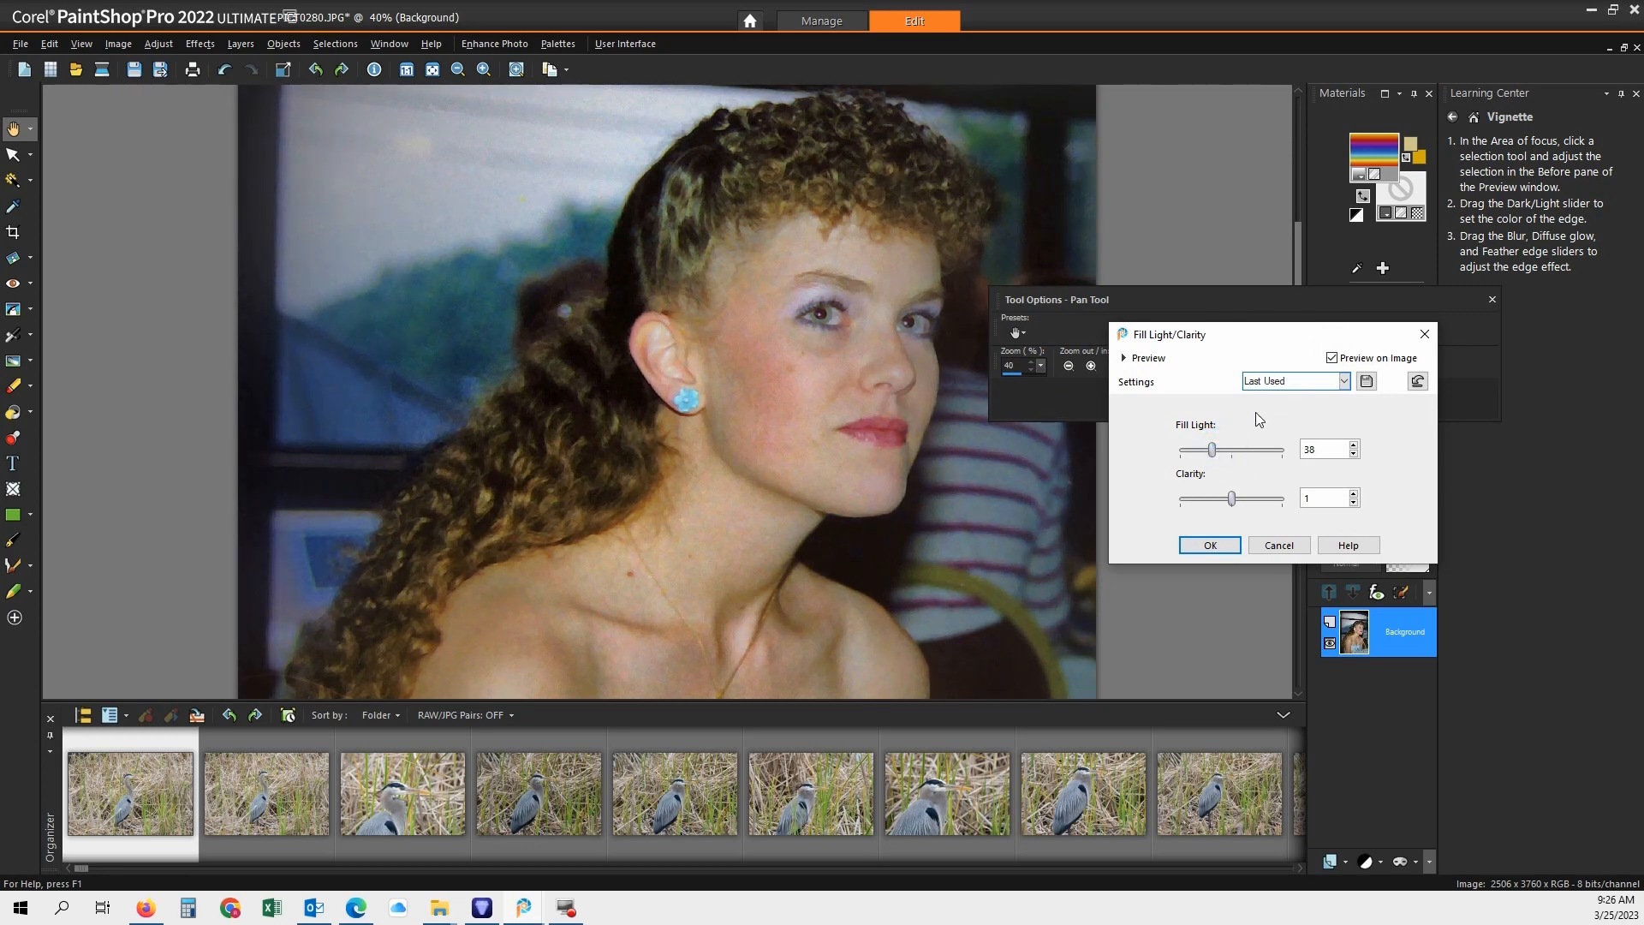
click(1332, 357)
click(1333, 357)
click(1332, 357)
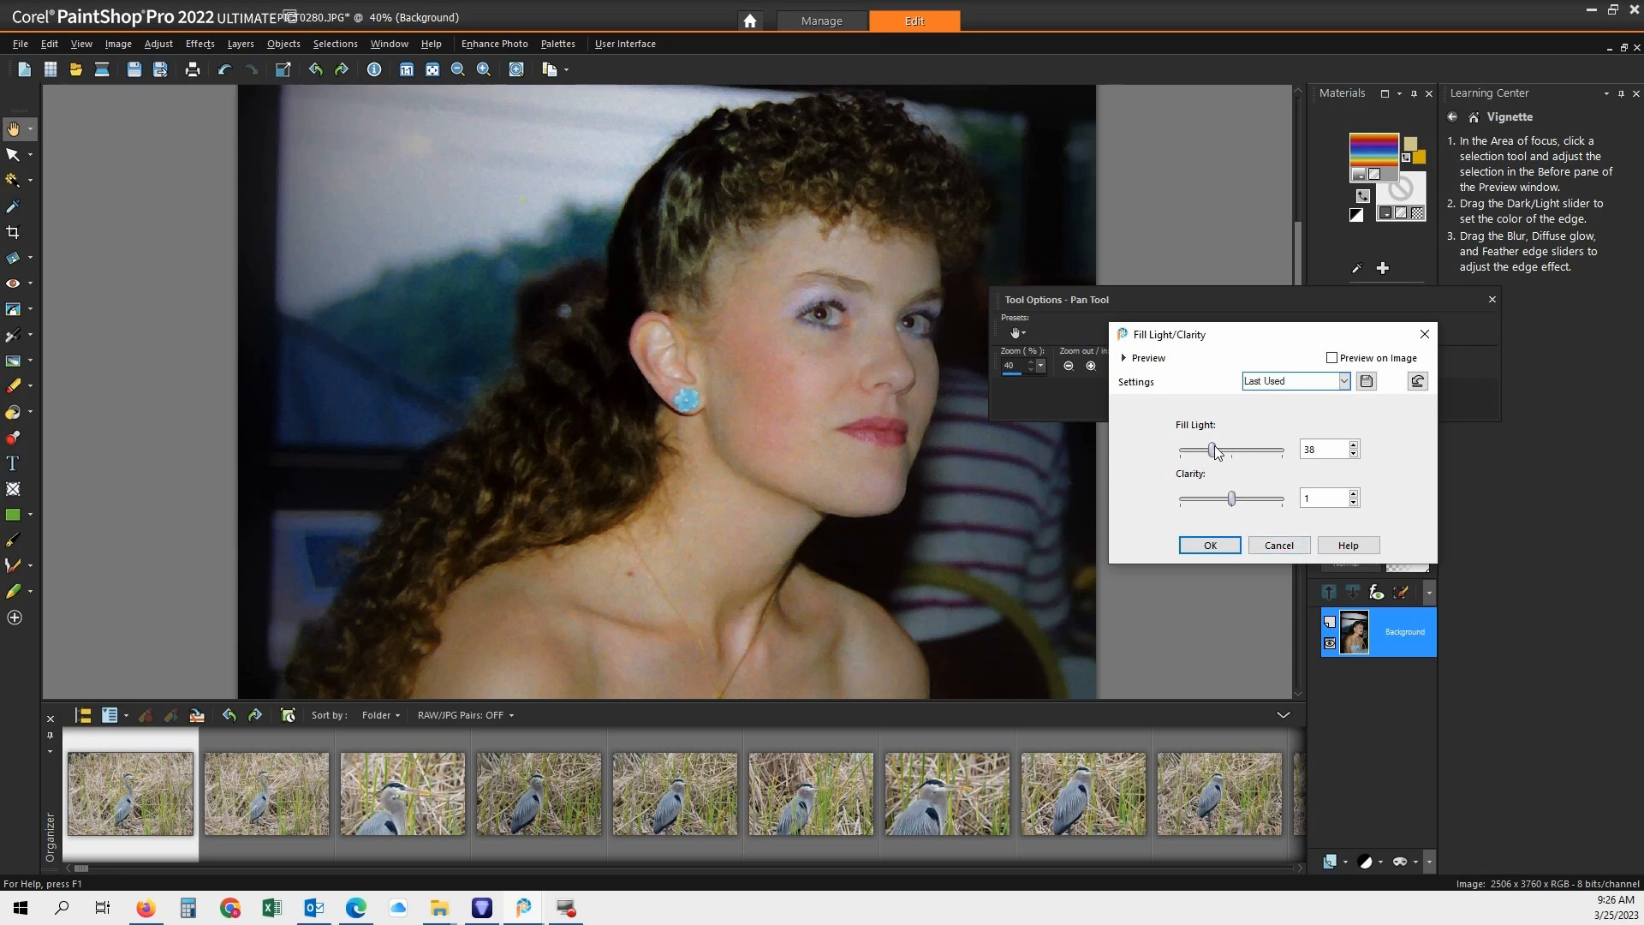
- Set Fill Light to 18, check it with the image preview on, and apply the Fill Light/Clarity adjustment
drag(1216, 451, 1200, 452)
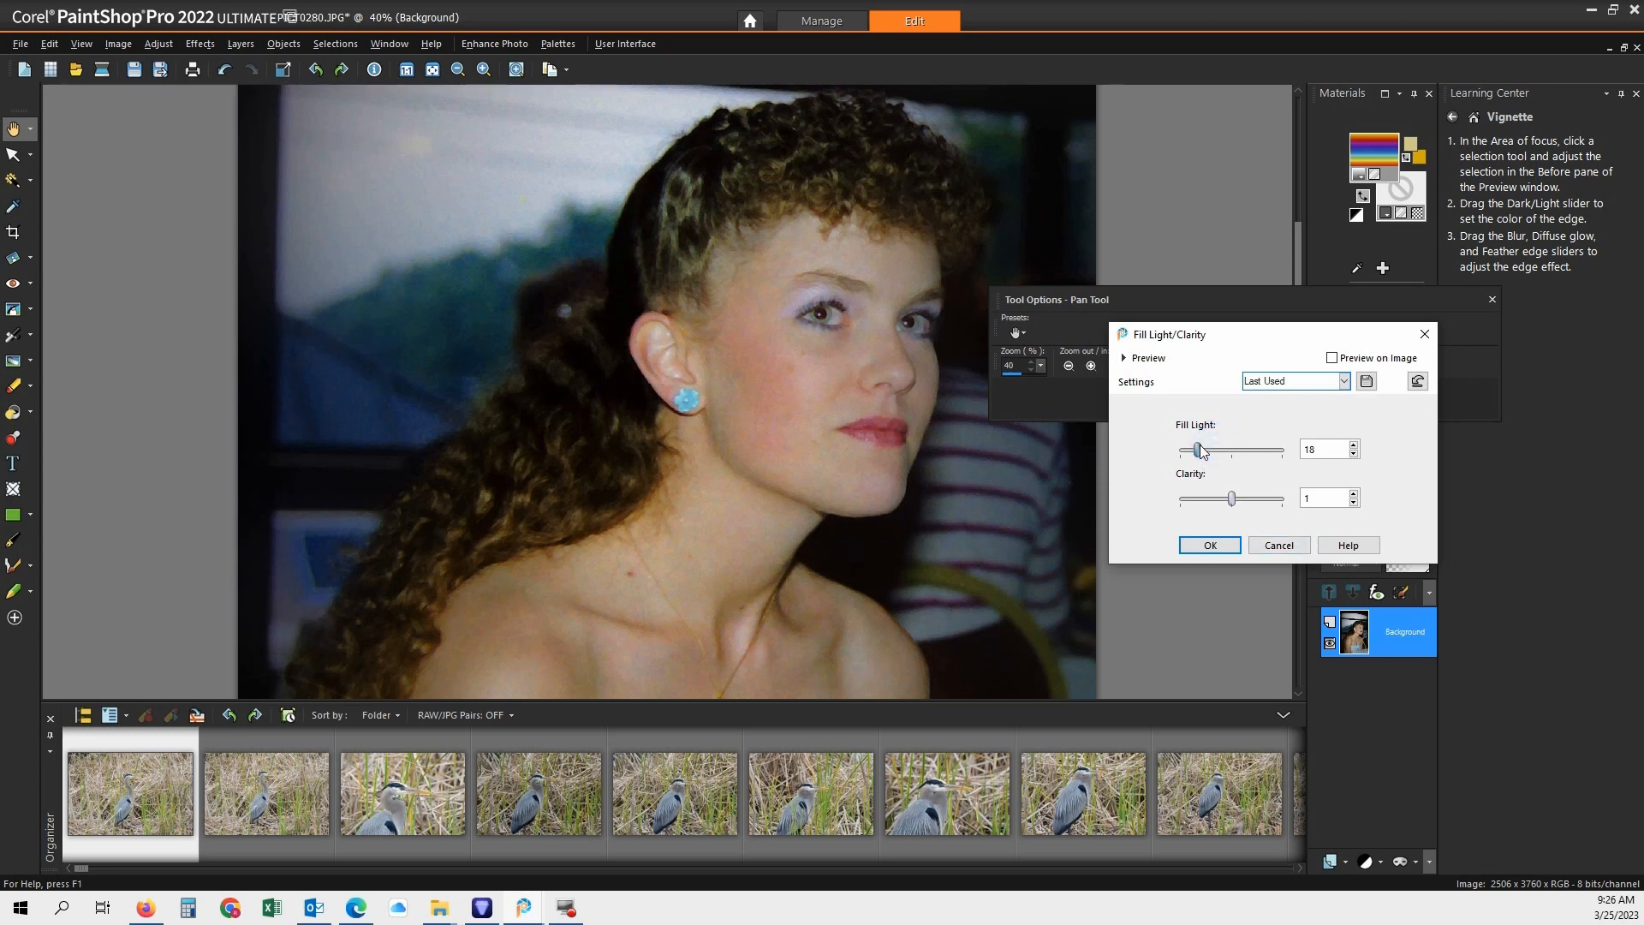
click(1332, 357)
click(1333, 357)
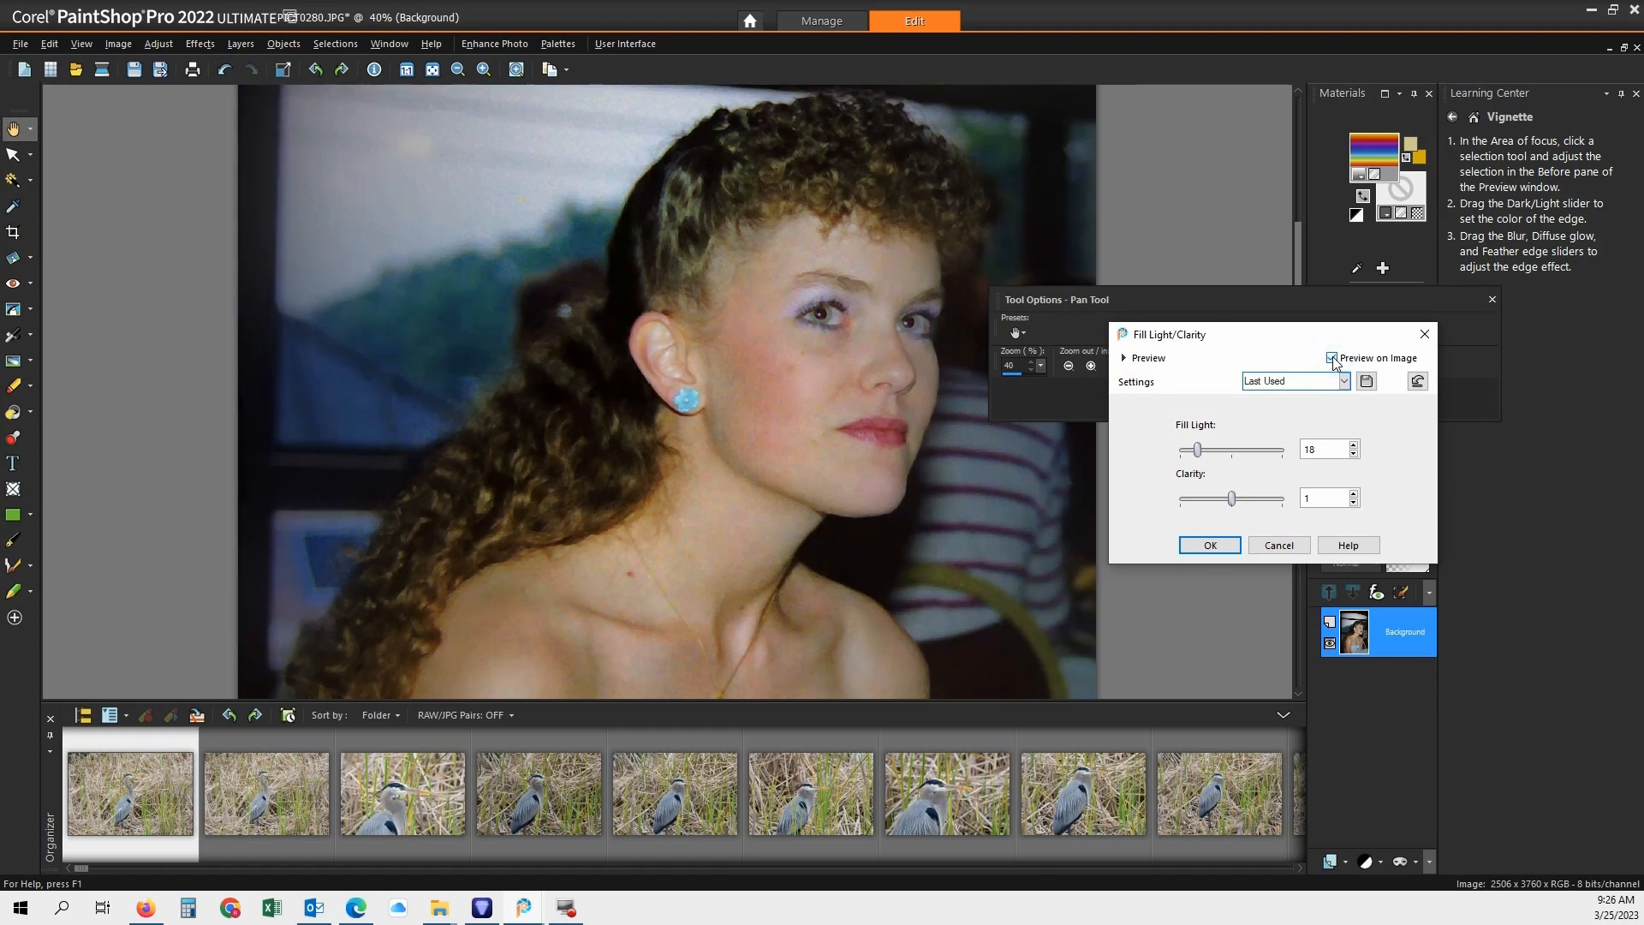
click(1227, 549)
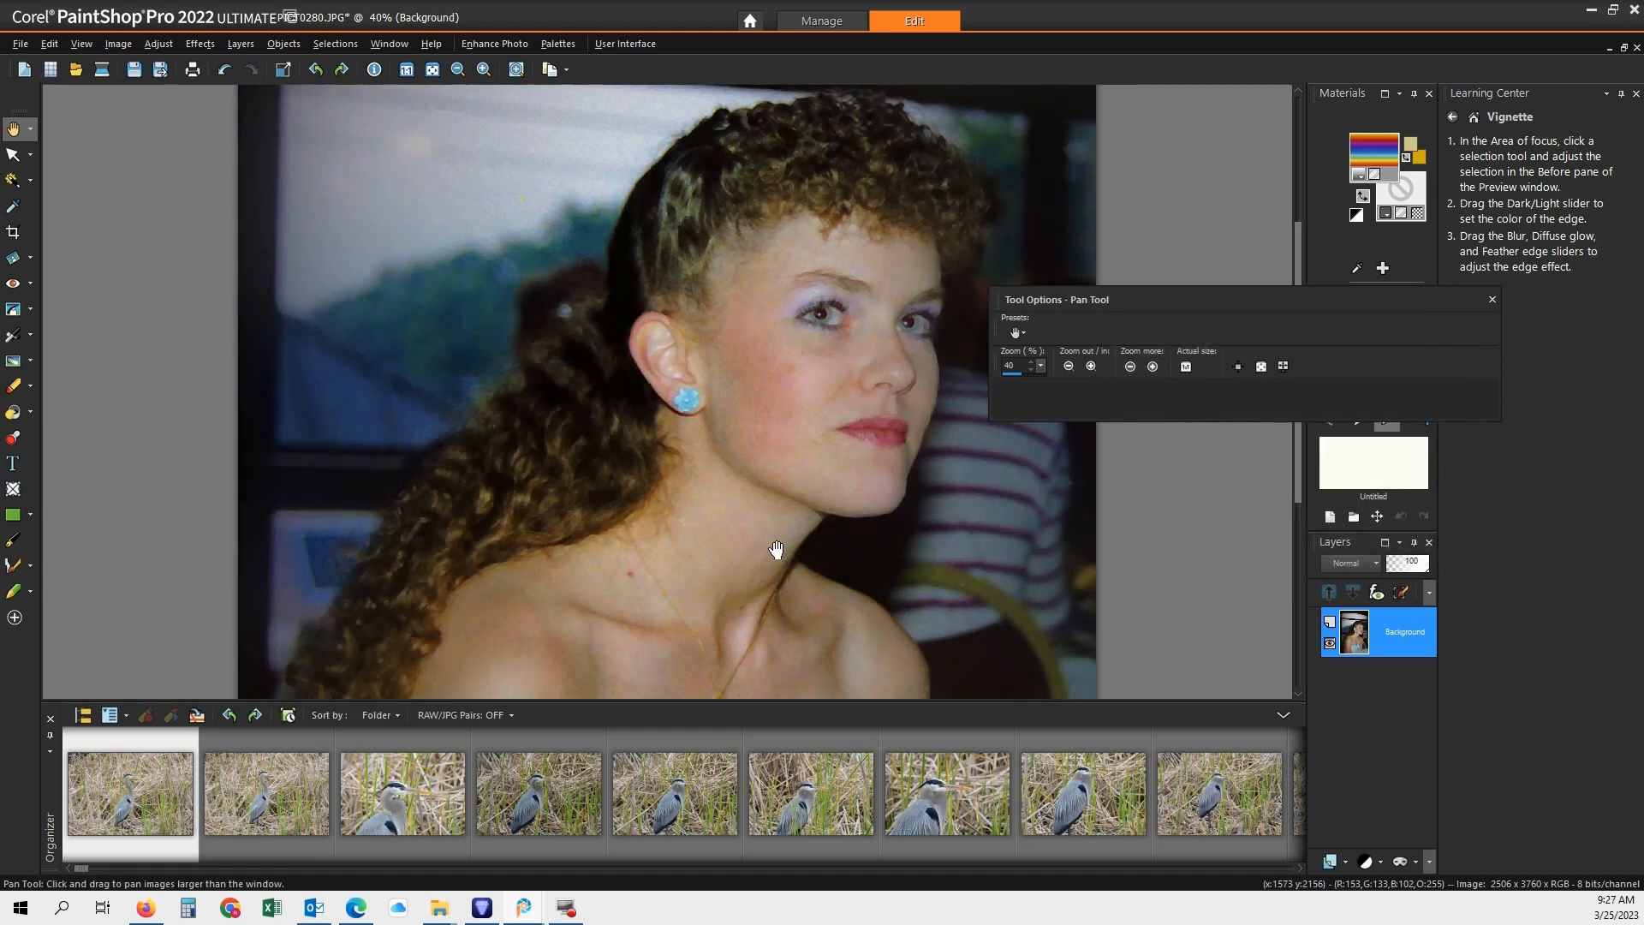
scroll(784, 542, down, 3)
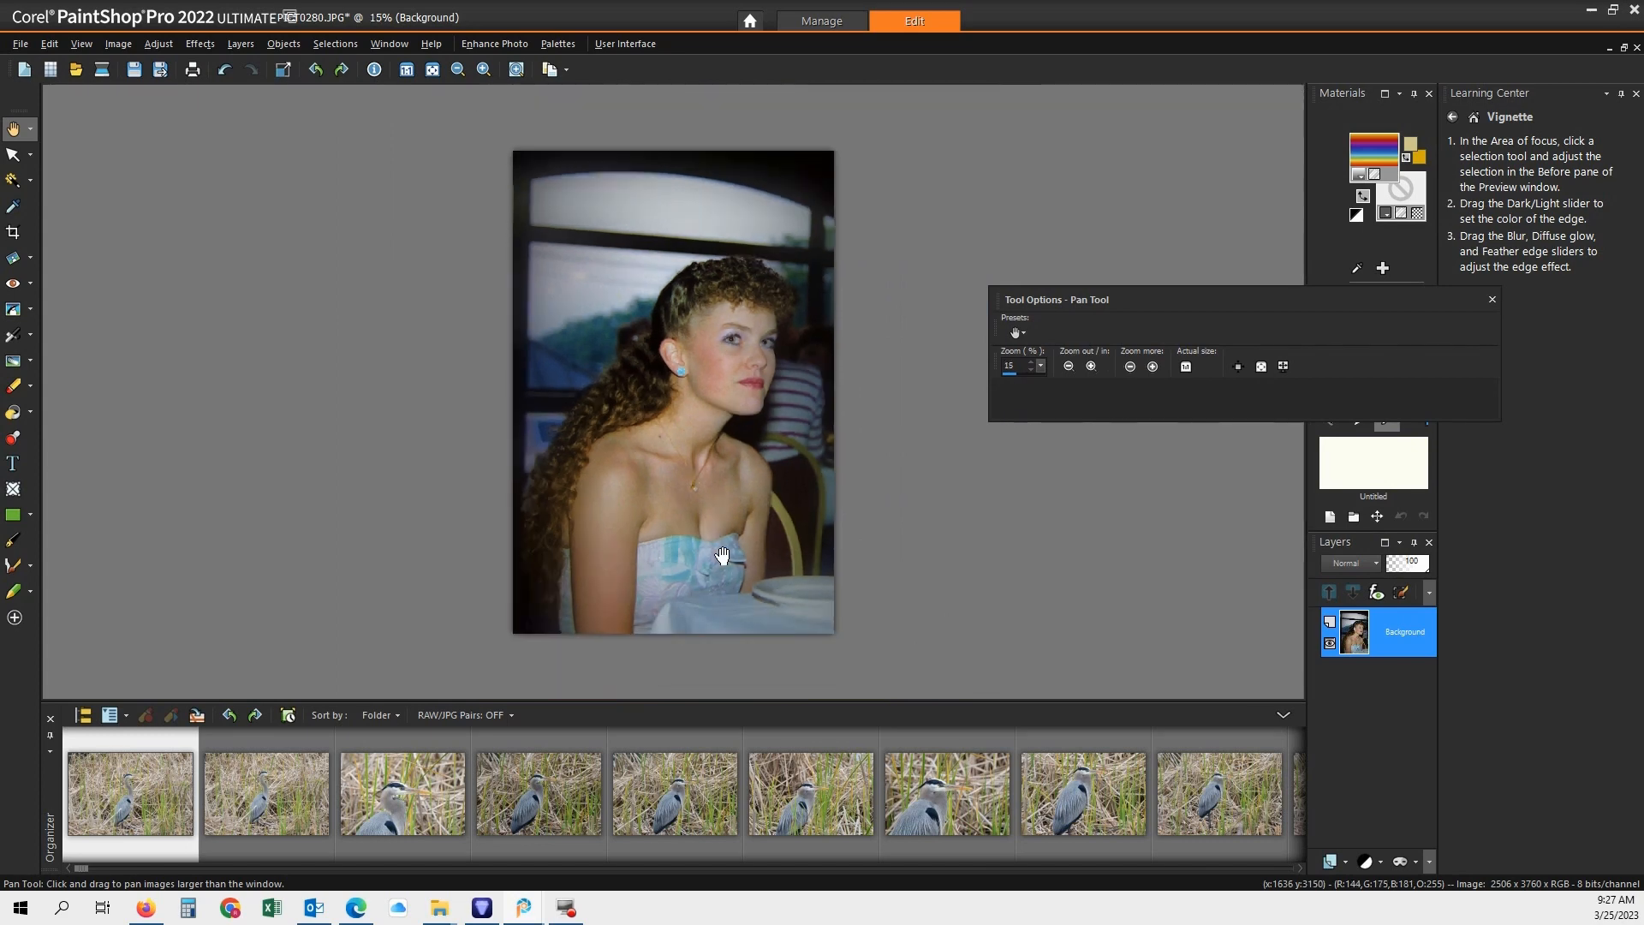